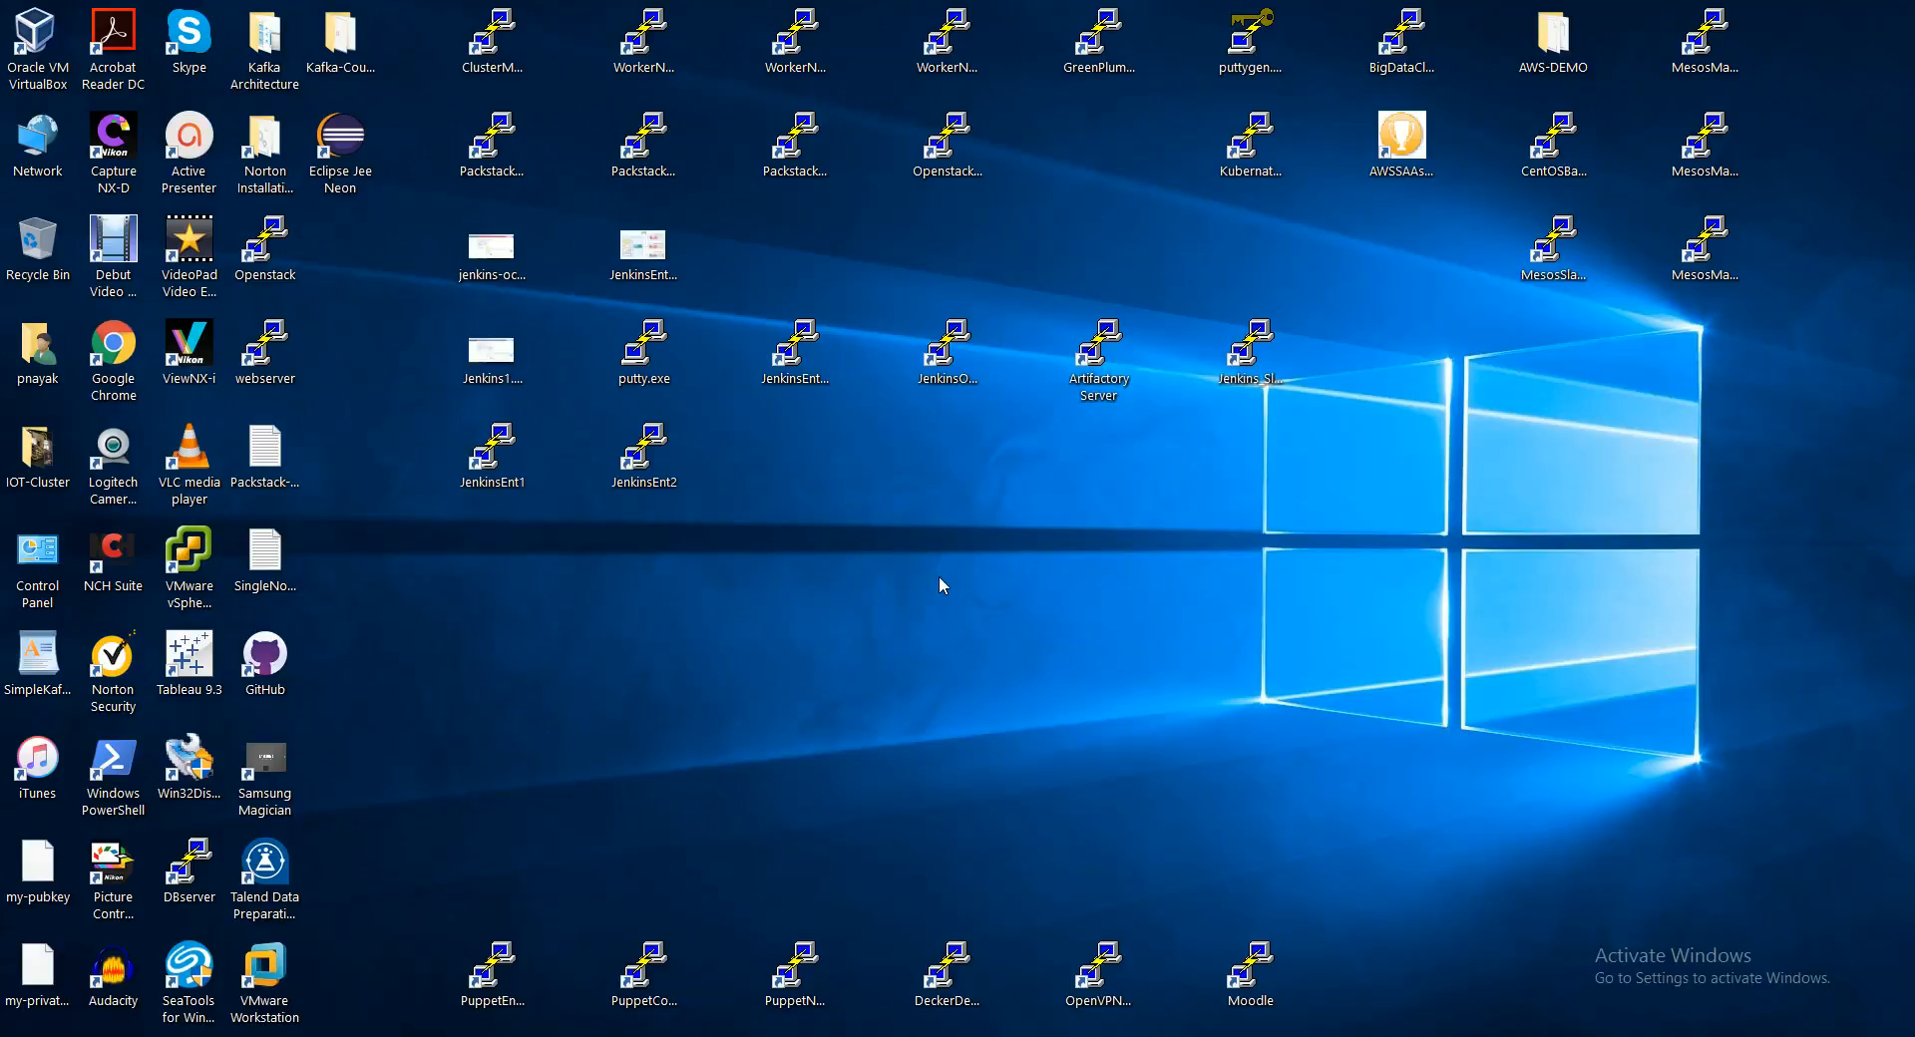
Step: Open the VMware iso folder in File Explorer and mount the VMware-VCSA-all-6.0.0-3634788.iso disc image
left_click(557, 1035)
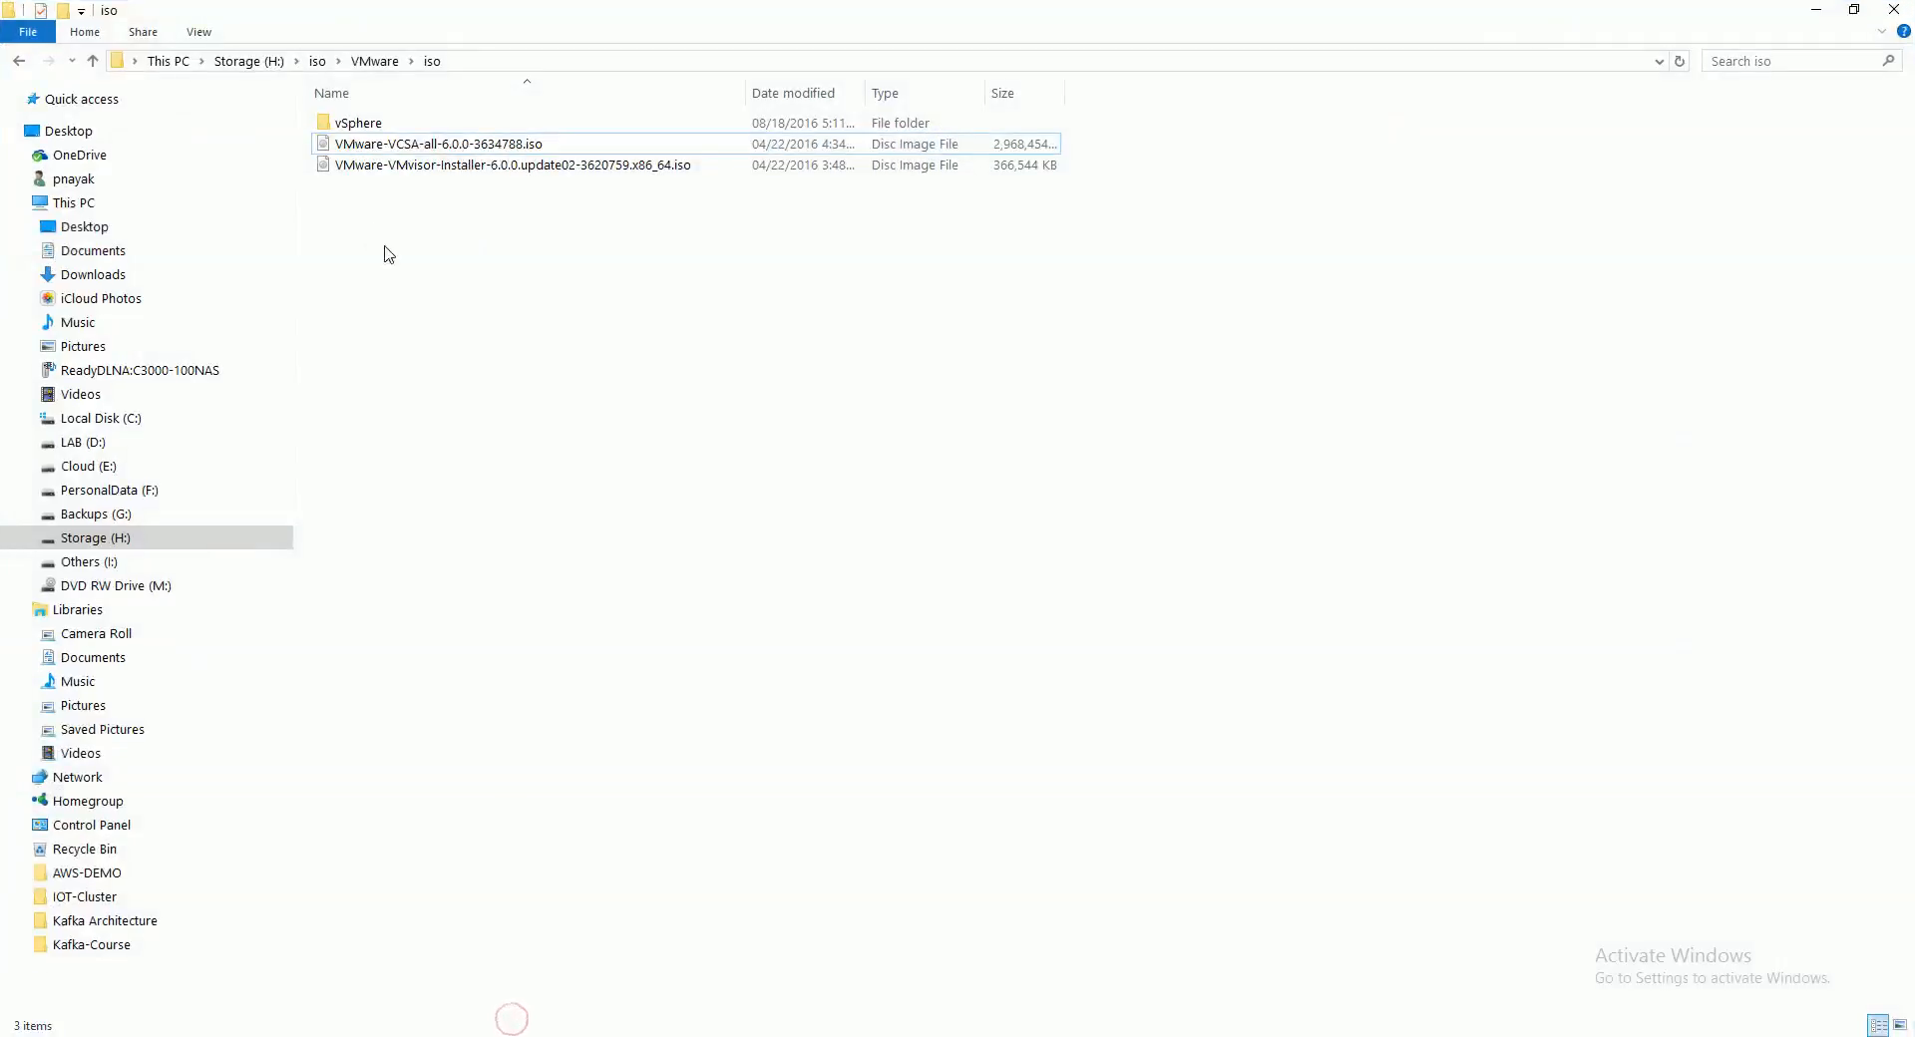
left_click(383, 129)
double_click(380, 127)
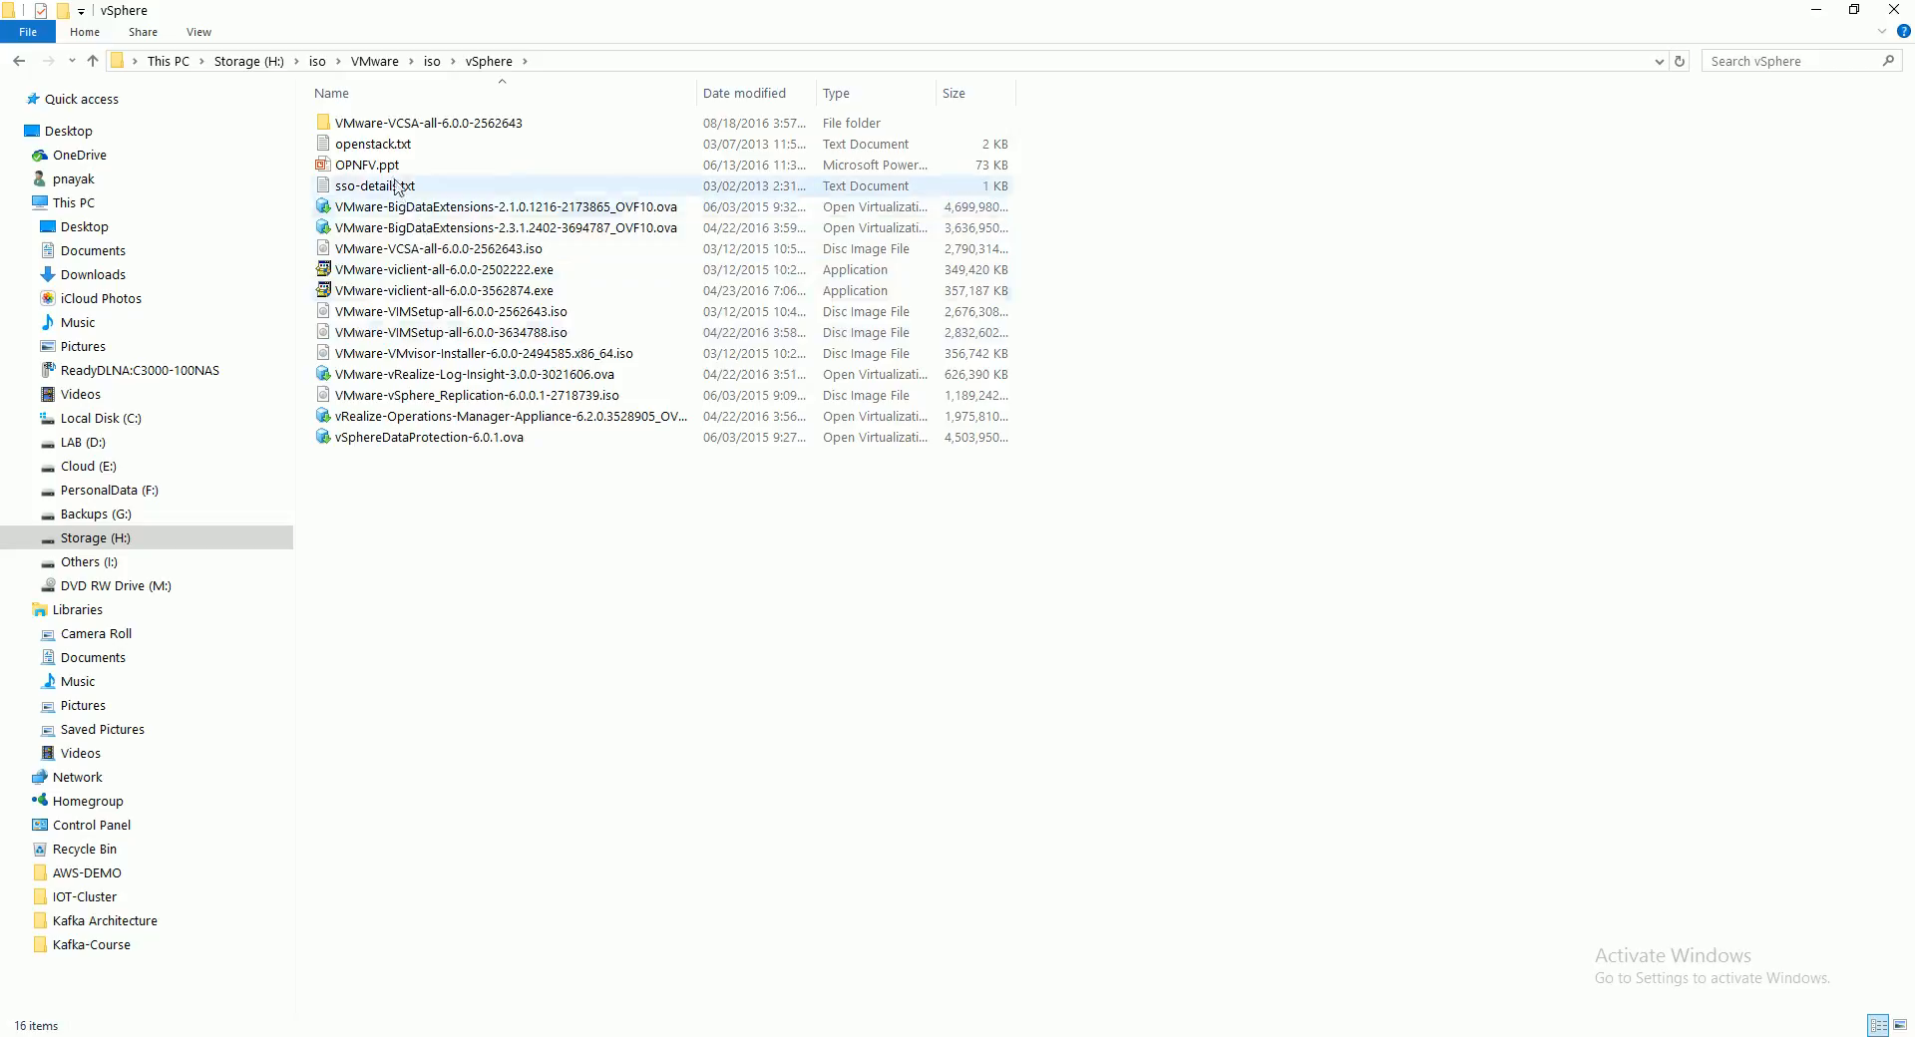
left_click(432, 61)
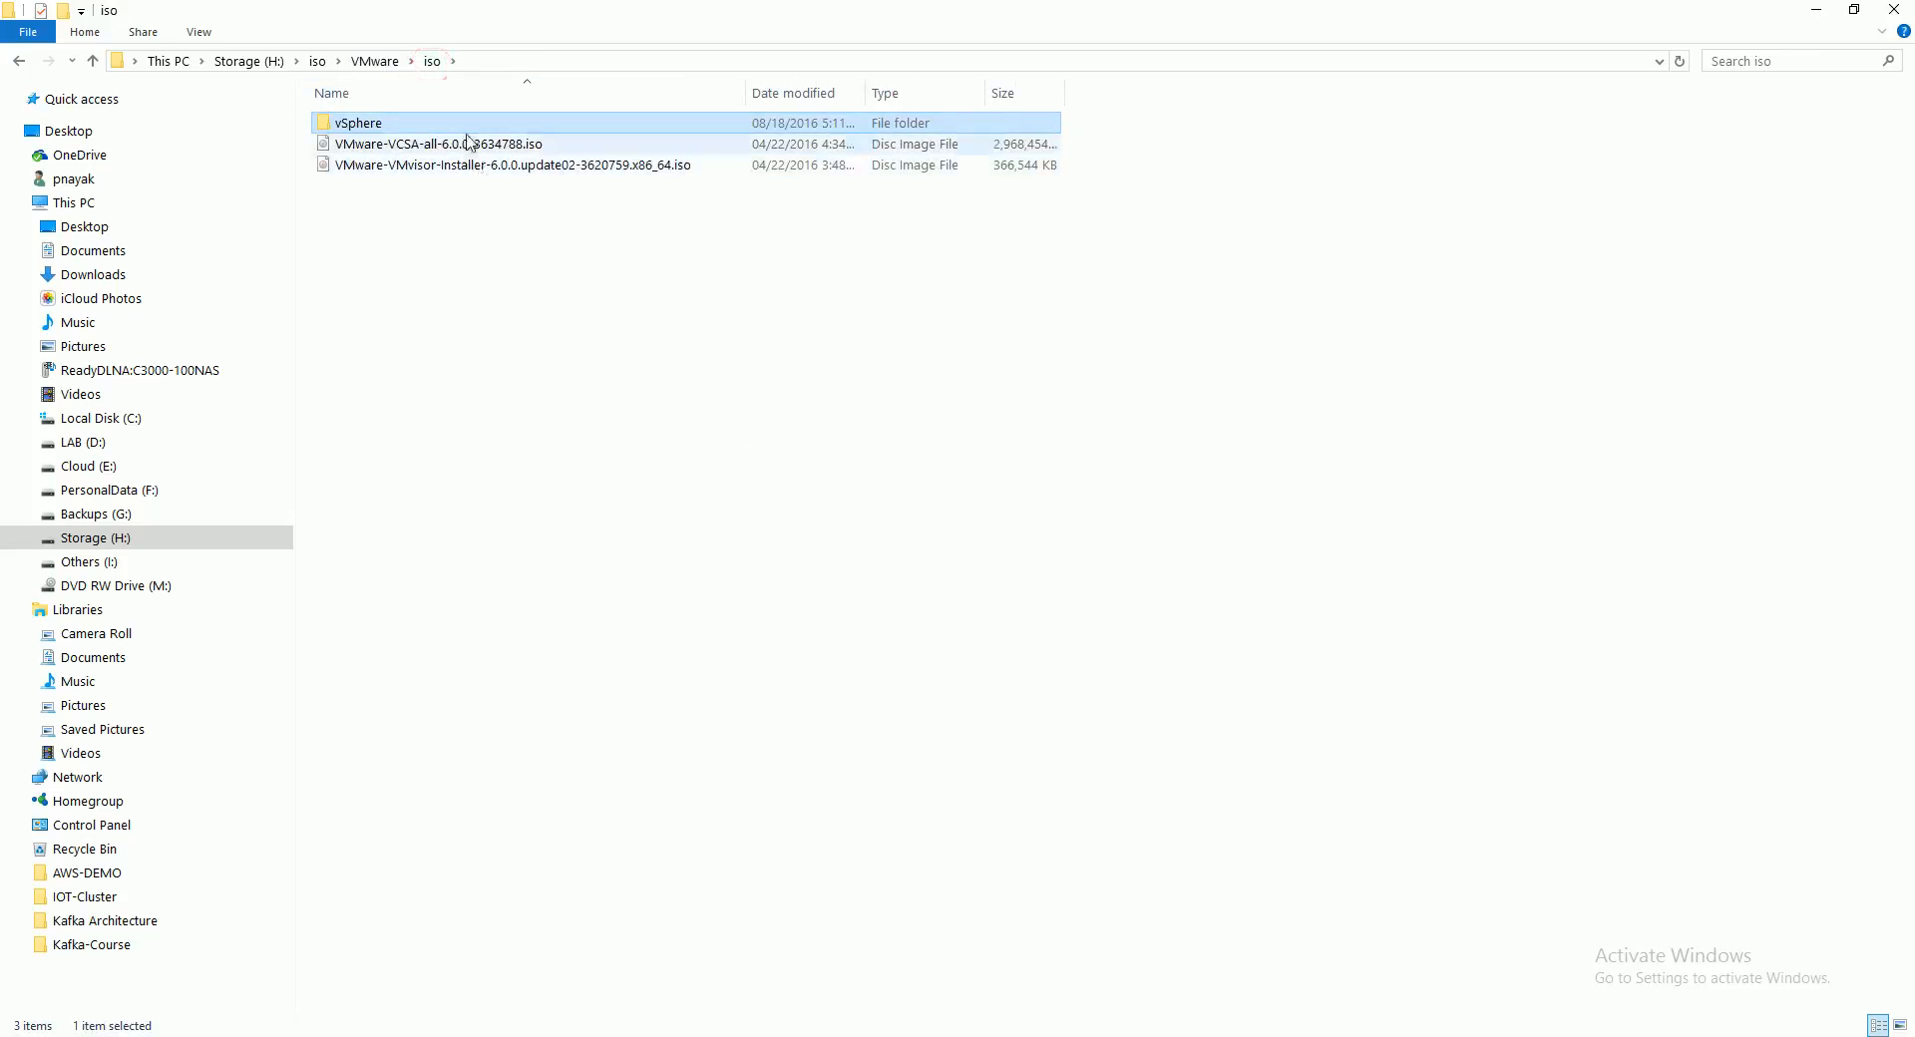
left_click(918, 147)
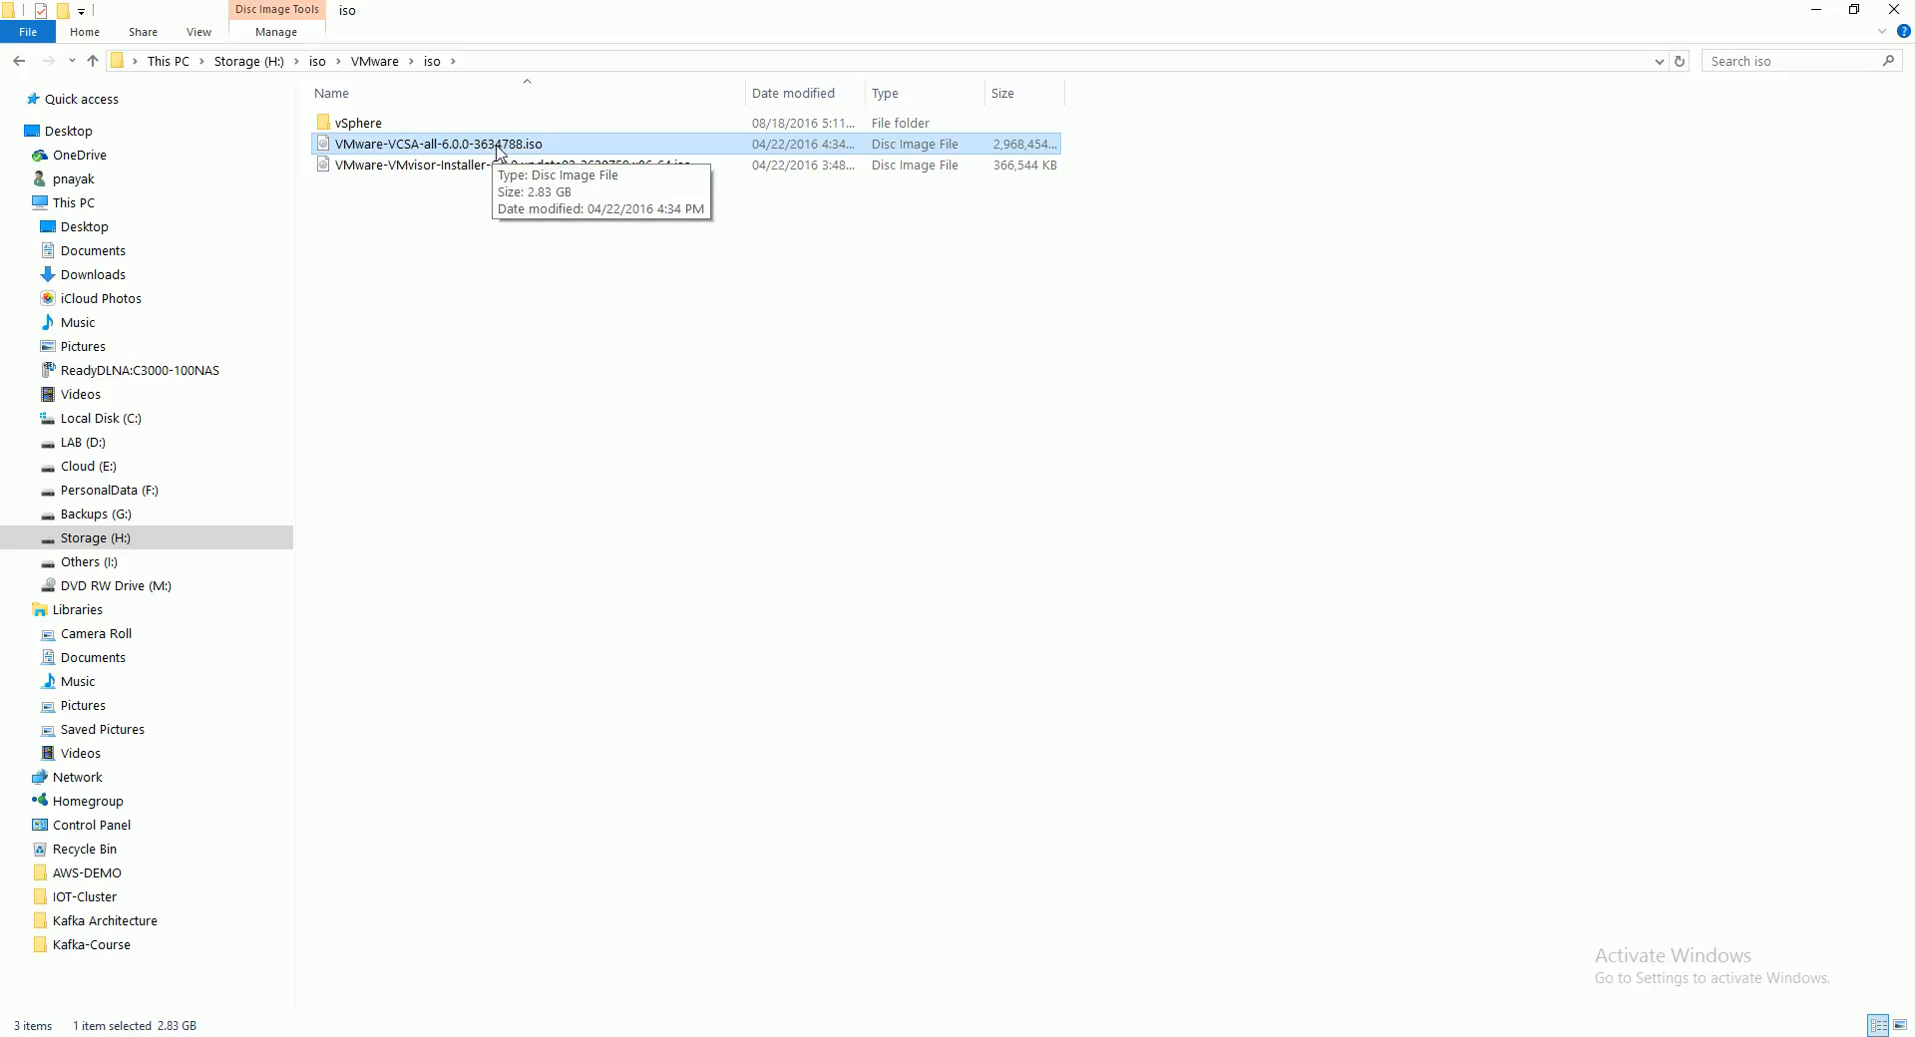
right_click(500, 151)
left_click(551, 158)
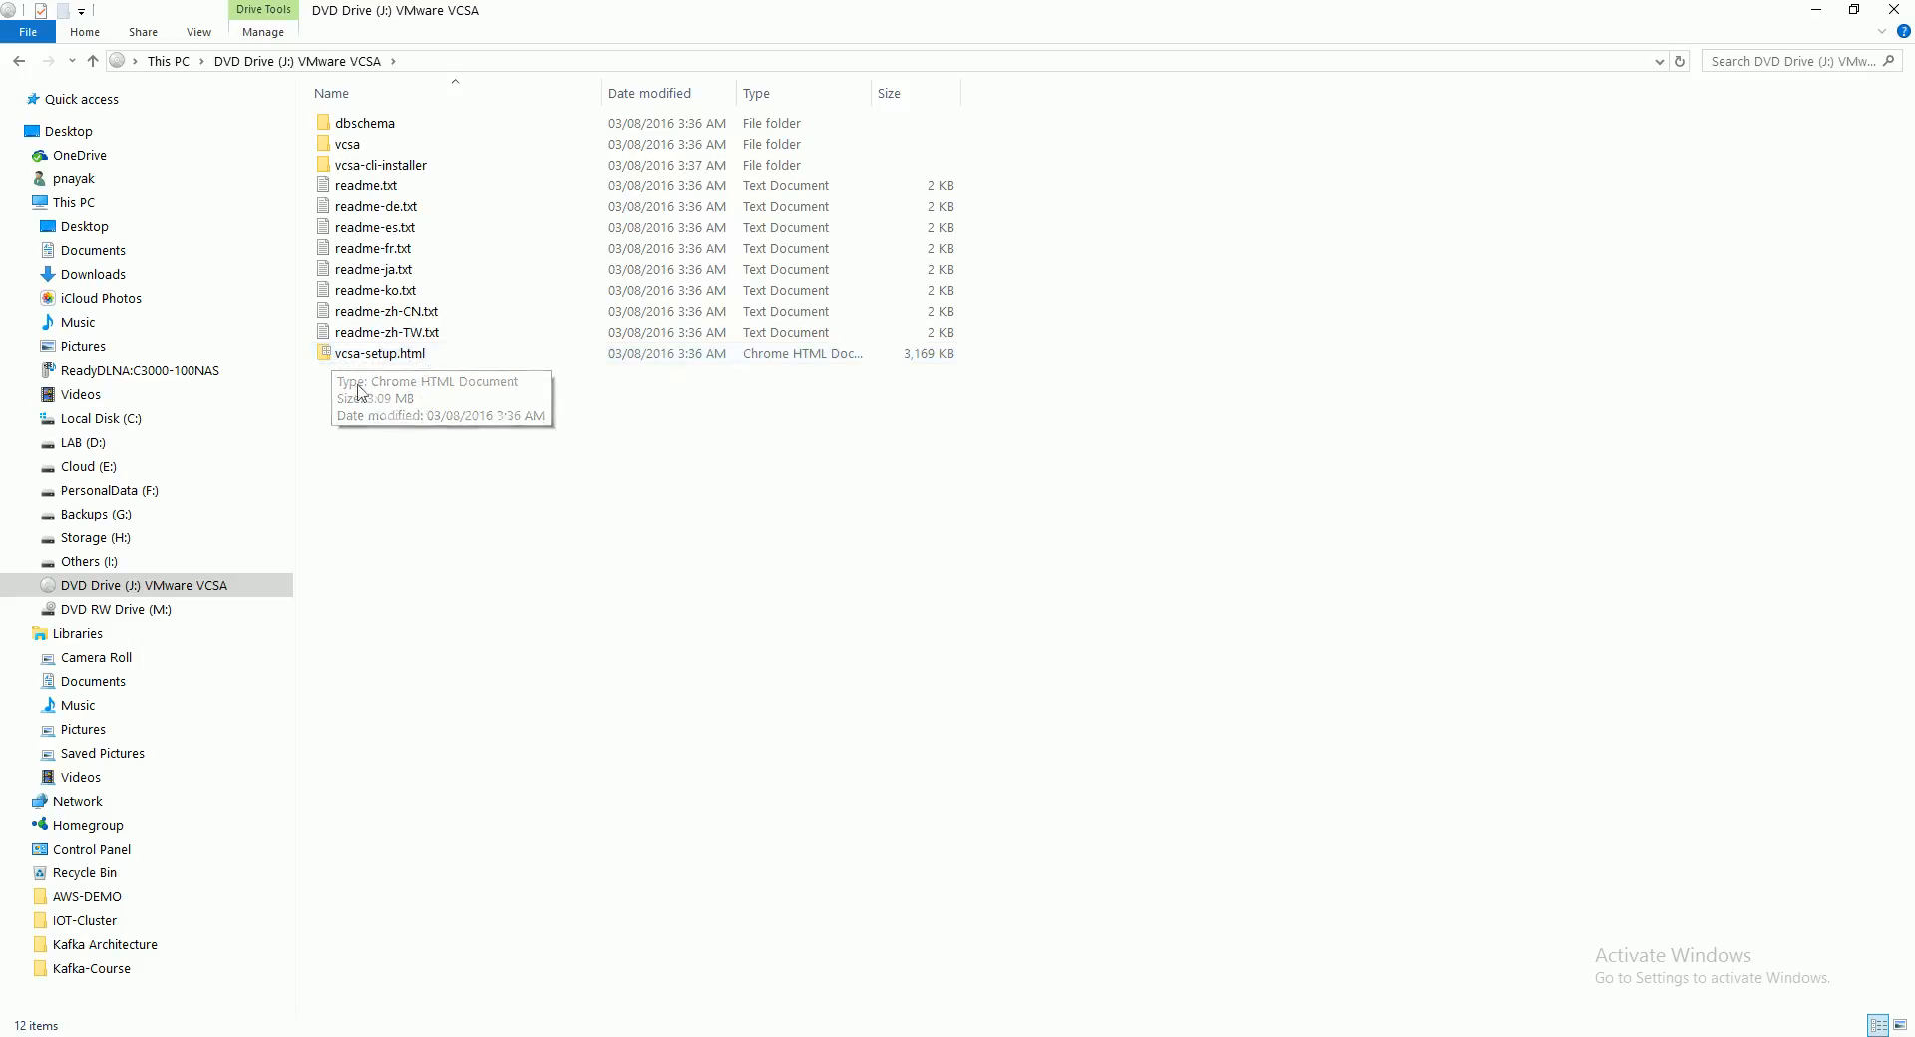
Step: Open vcsa-setup.html from the mounted VCSA disc in the browser and minimize the browser window
left_click(419, 359)
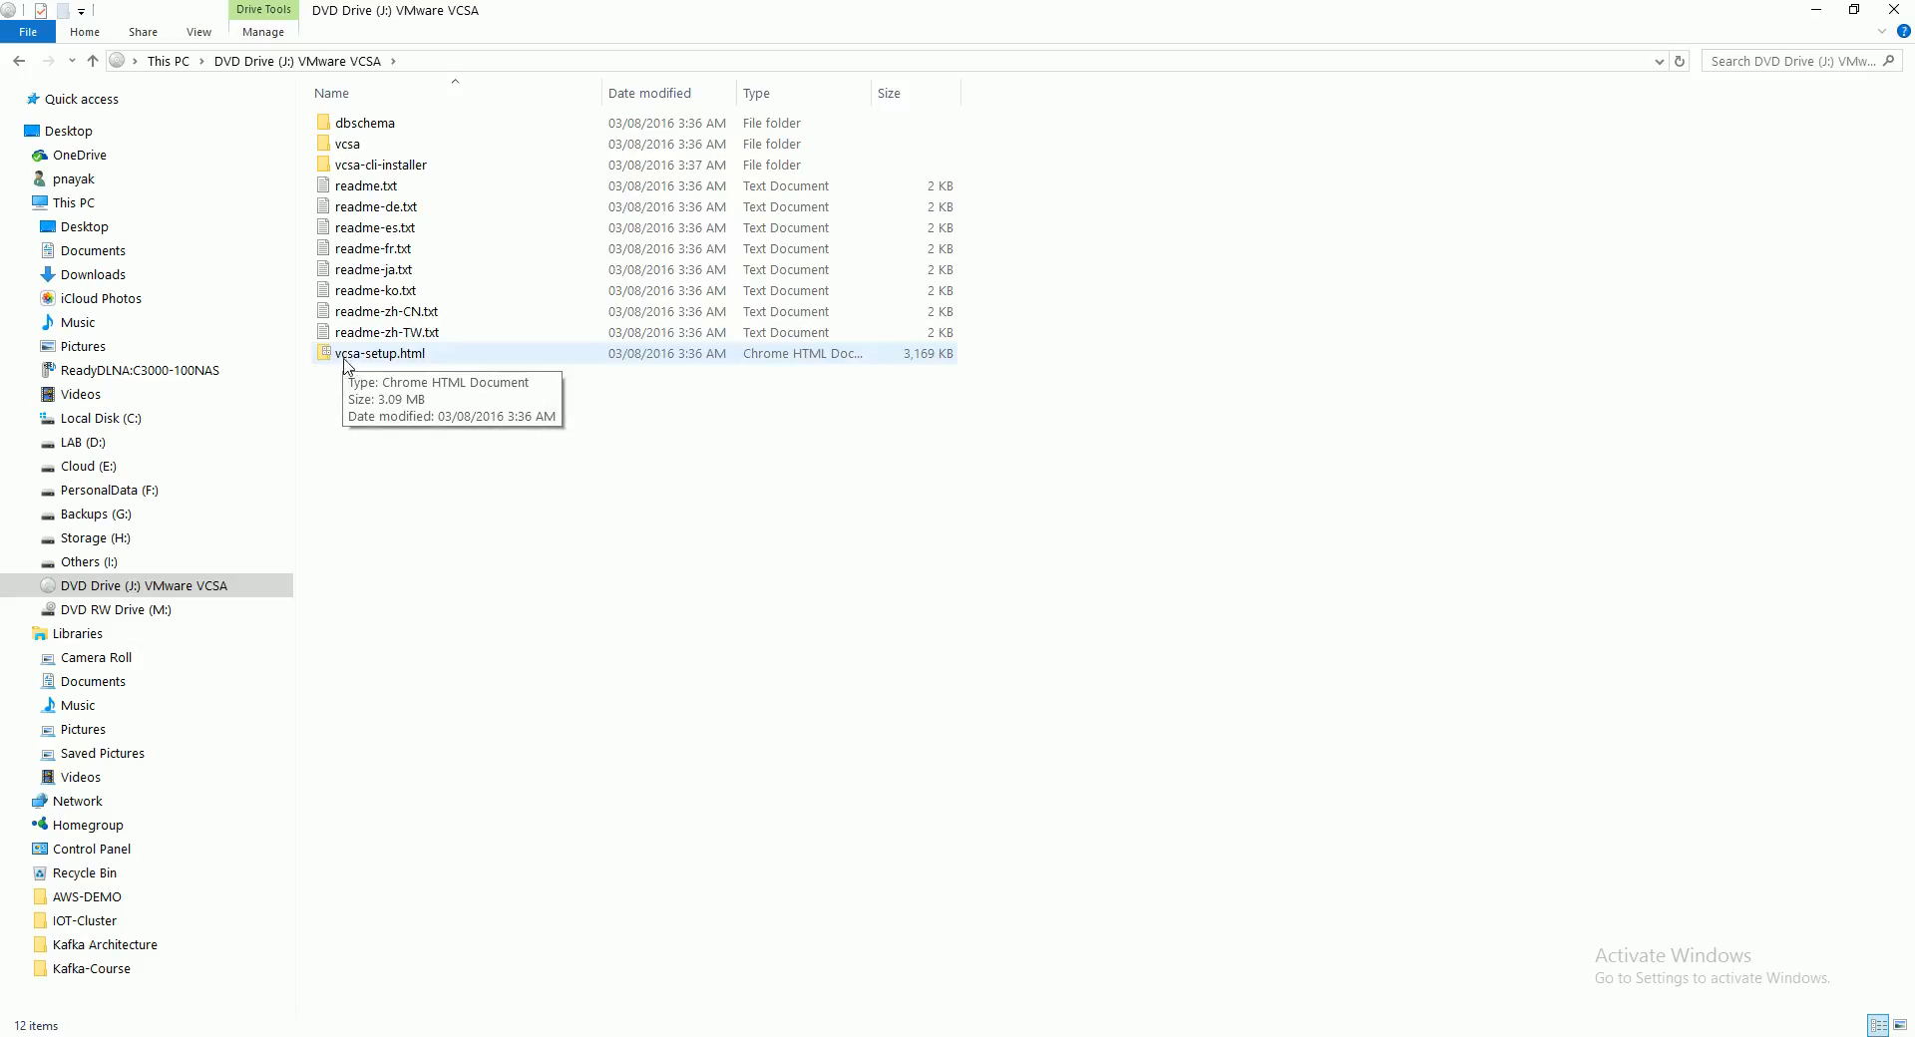
double_click(413, 355)
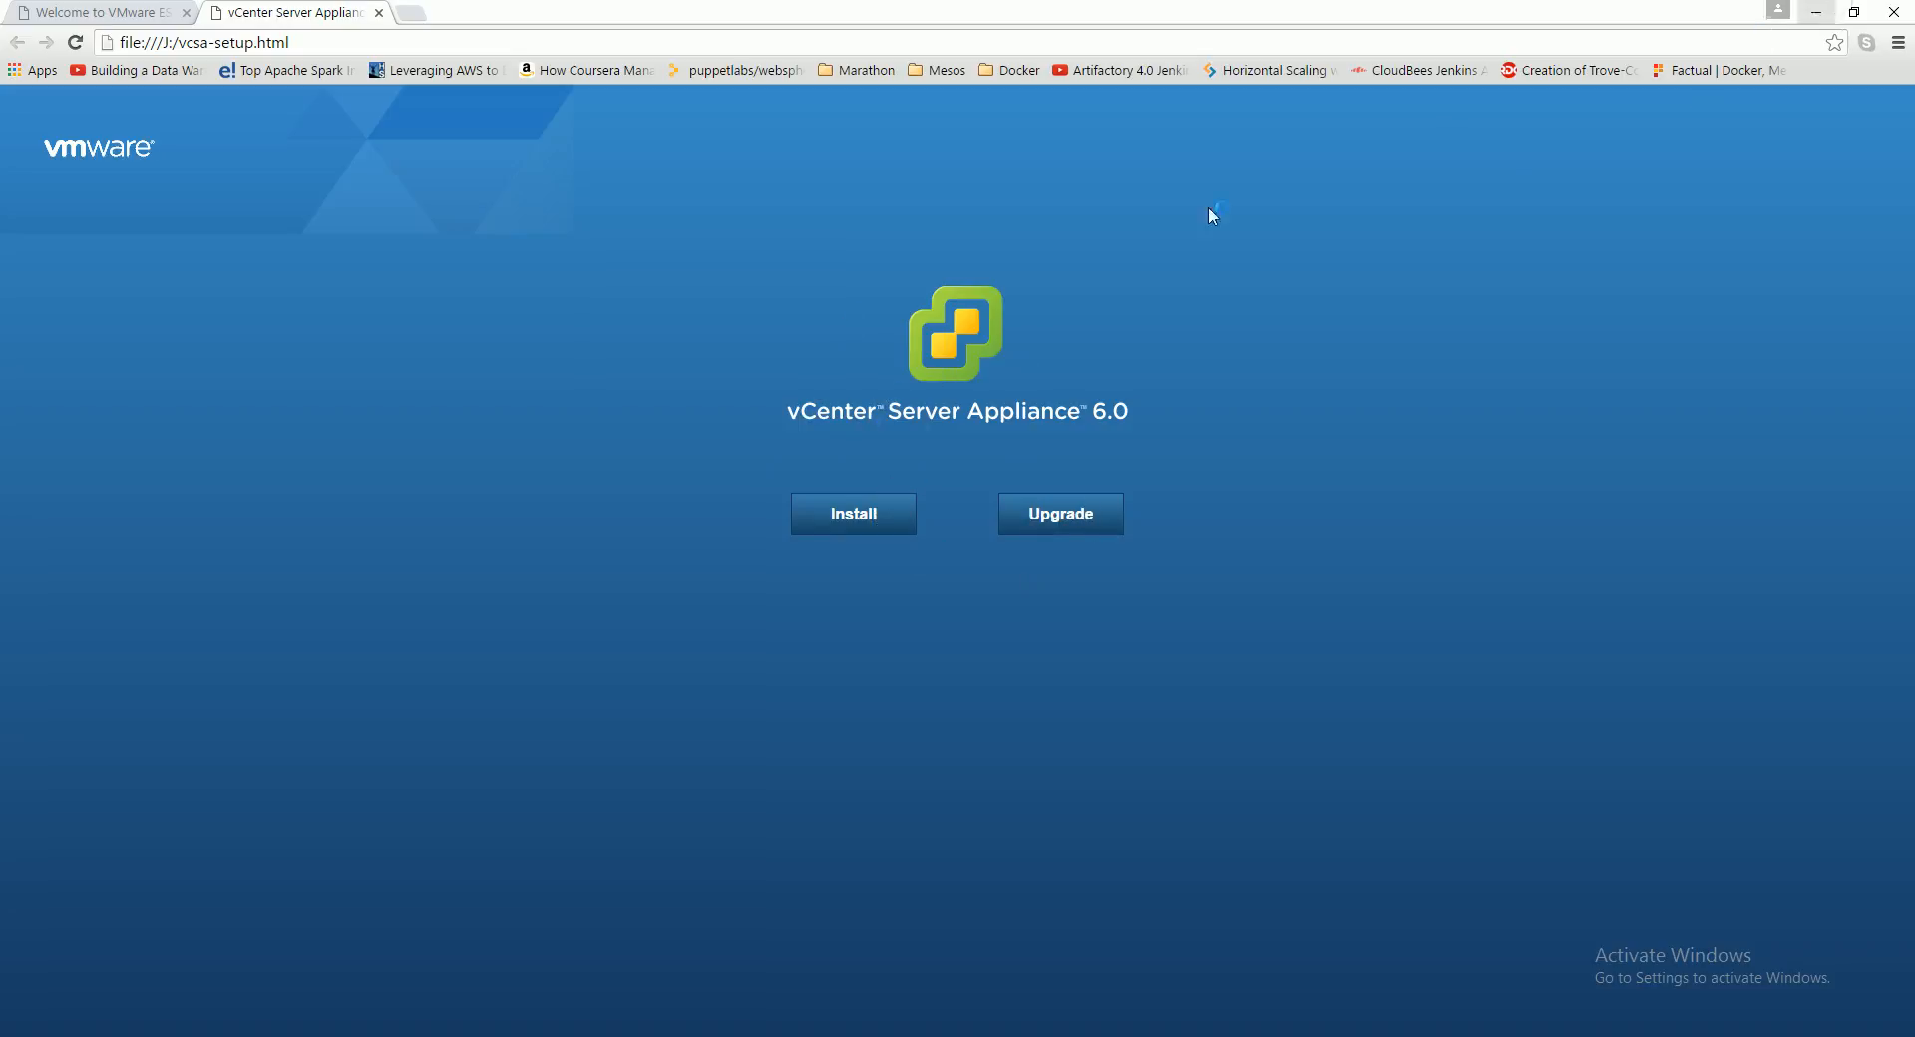
left_click(1824, 10)
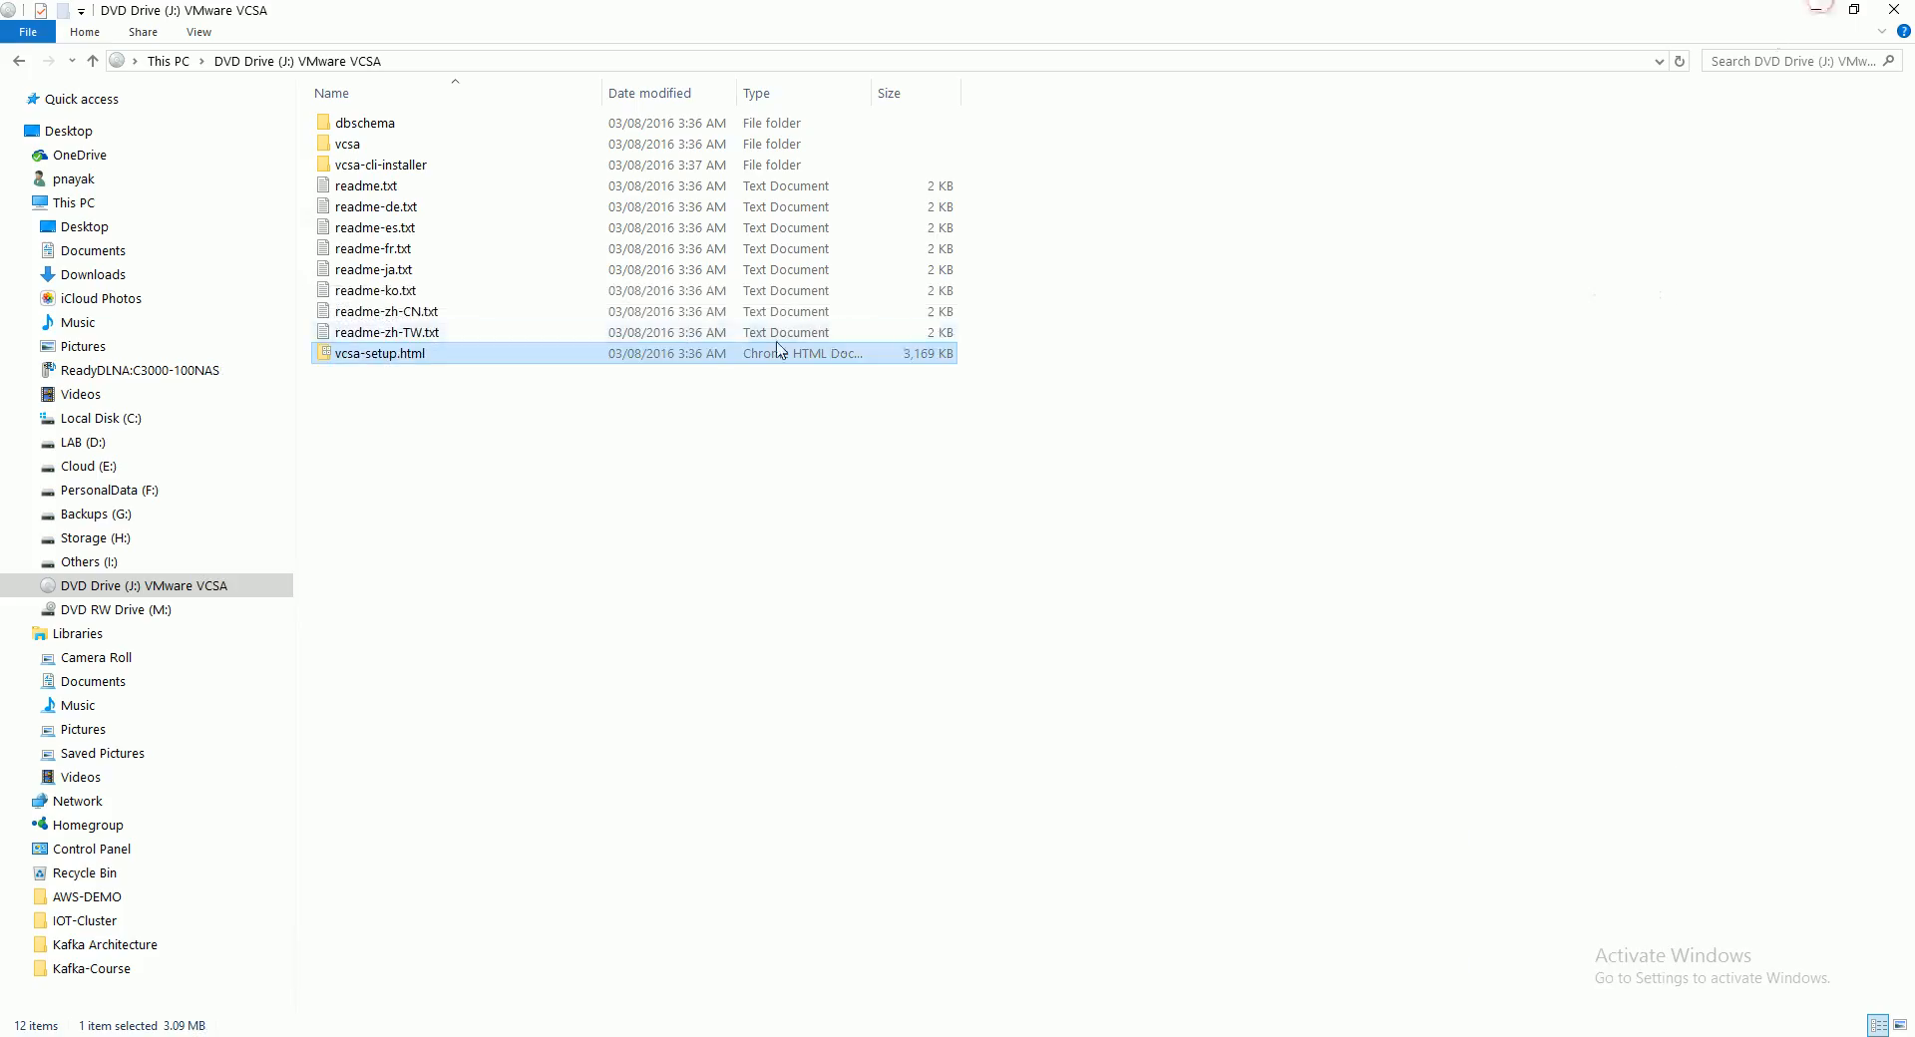
Step: Examine the contents of the disc's vcsa-cli-installer win32 folder and its vcsa folder
double_click(391, 168)
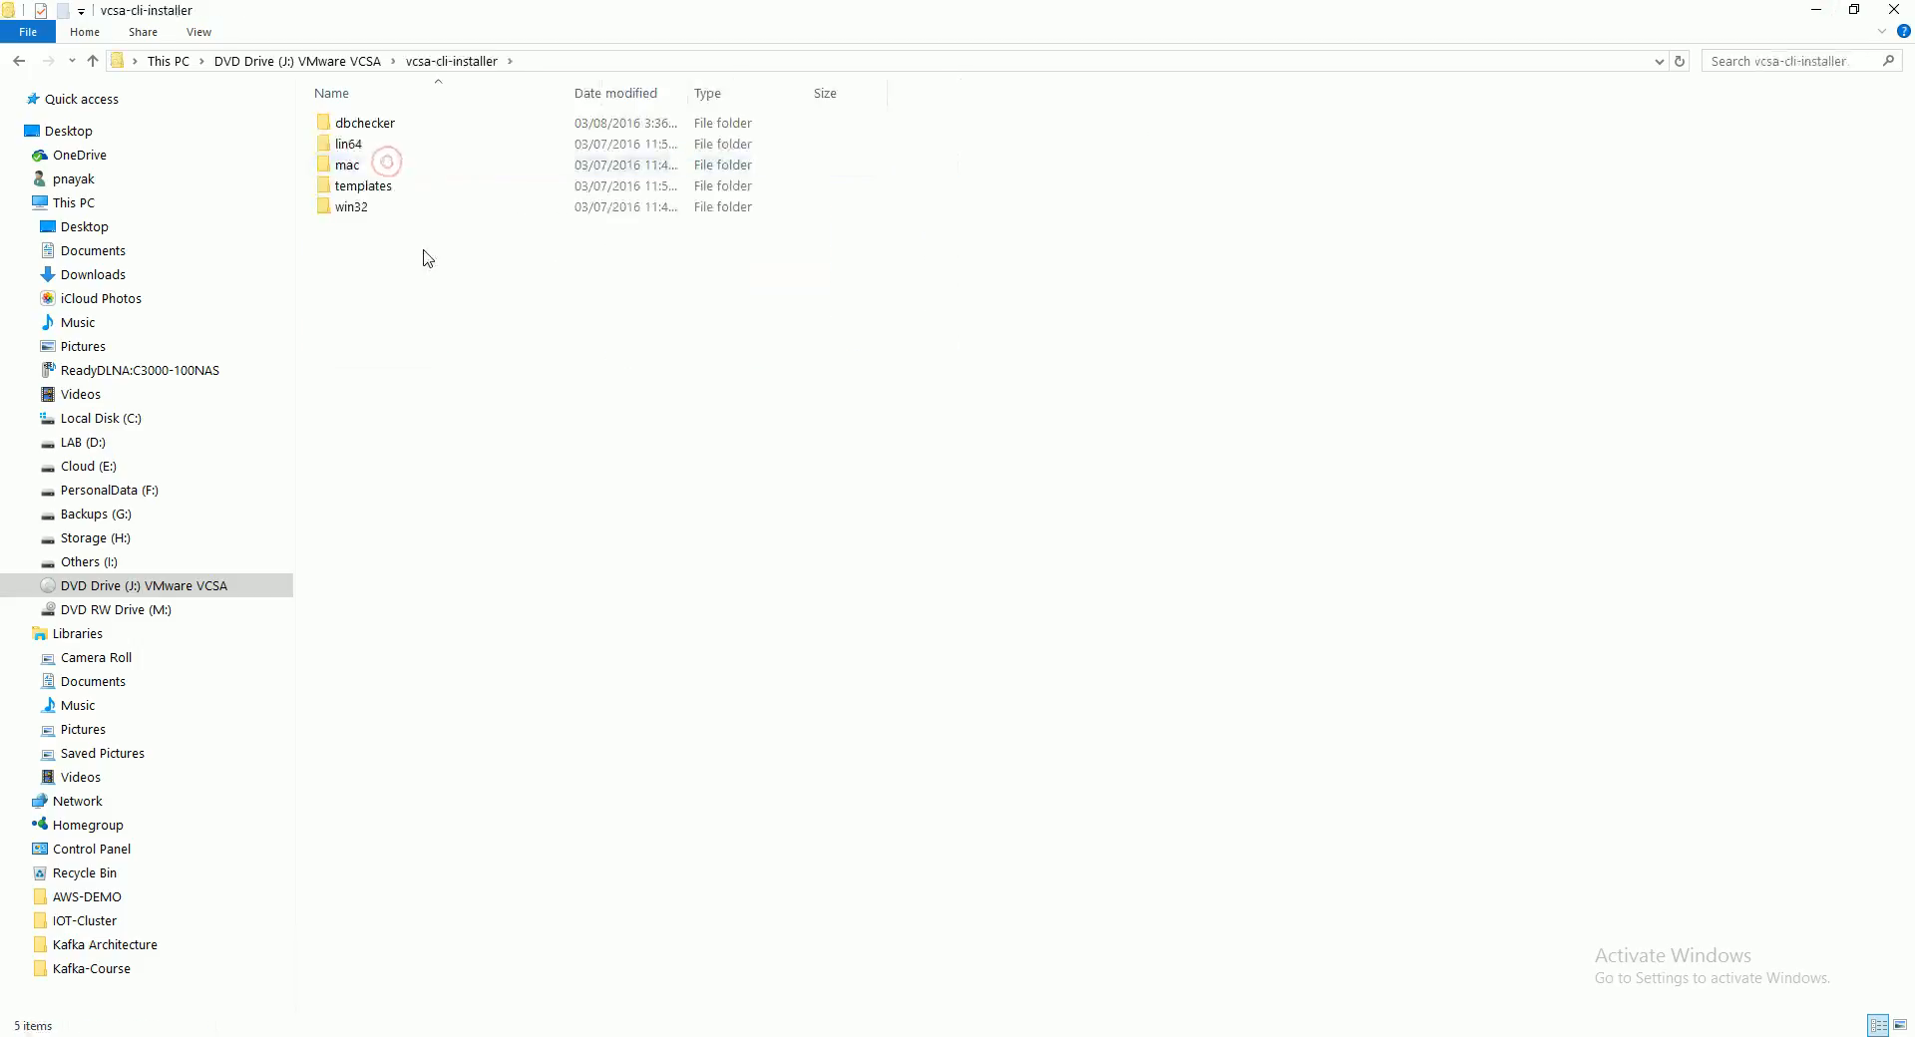
double_click(368, 208)
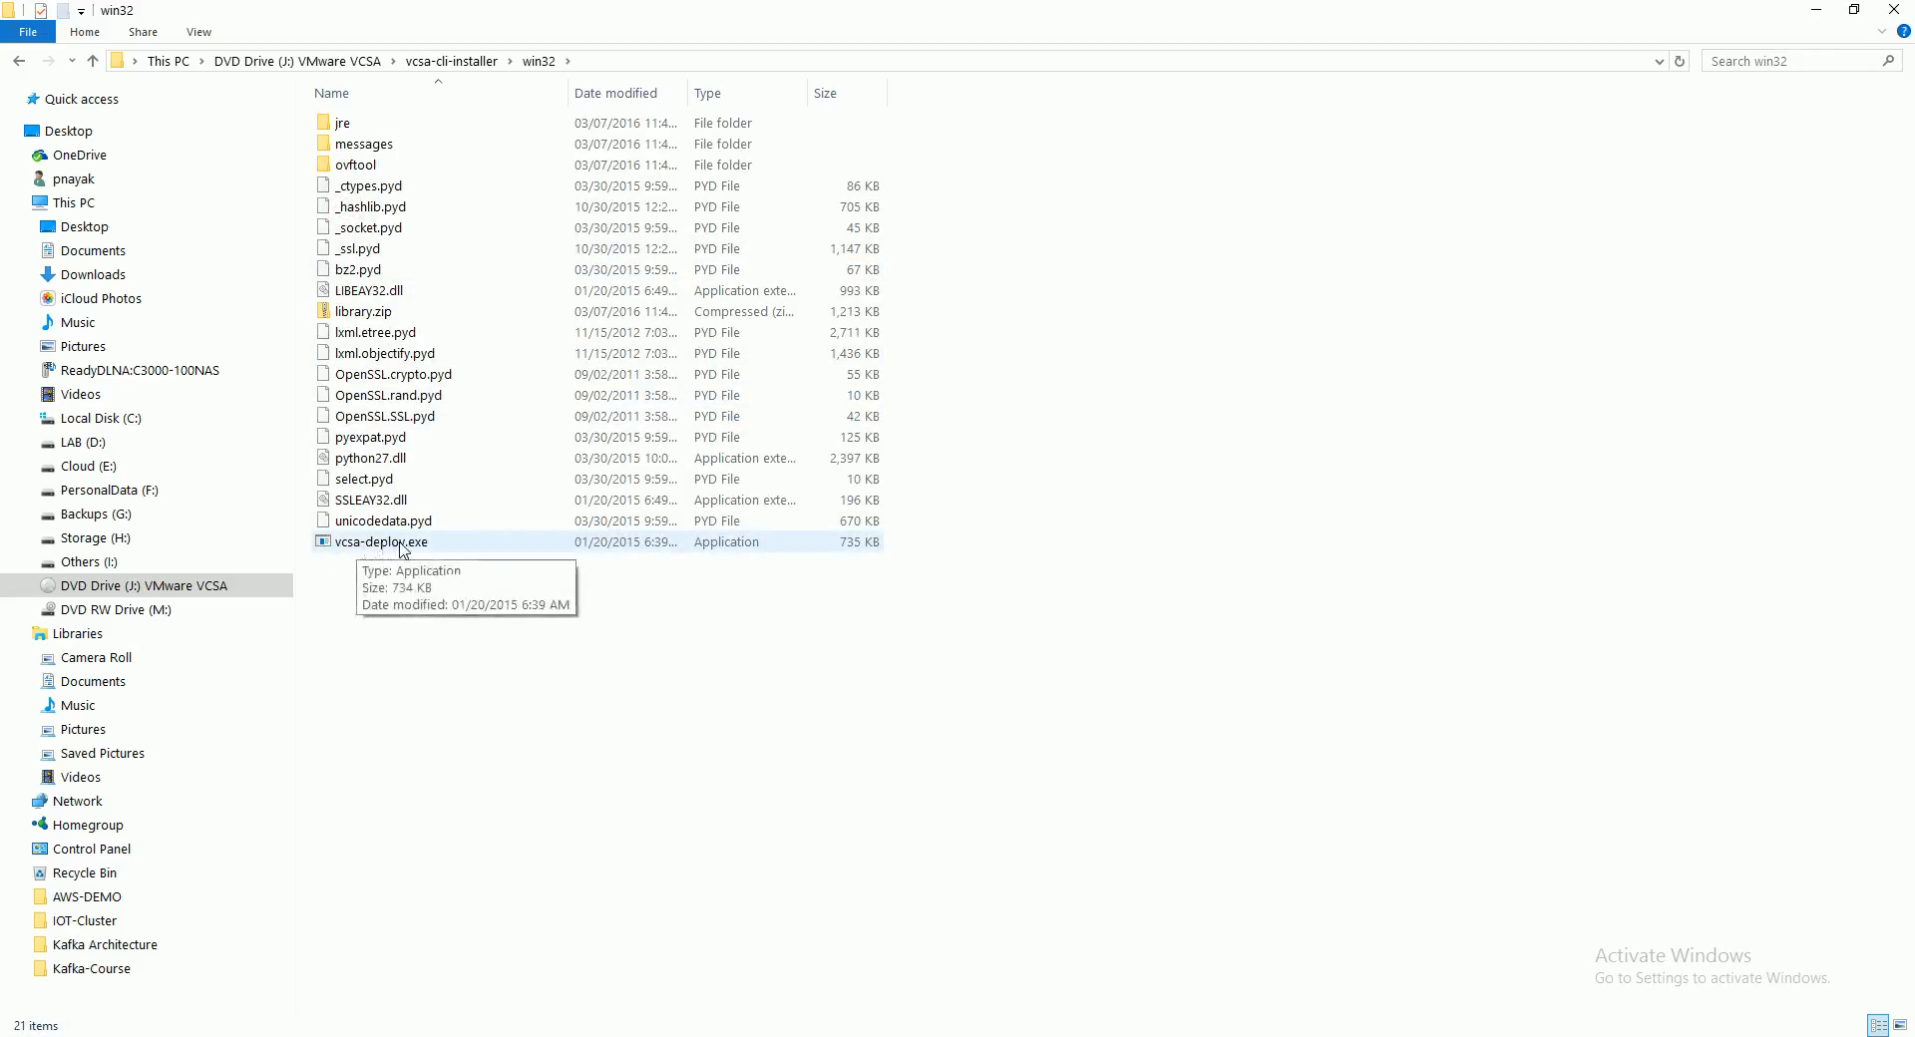
left_click(342, 61)
double_click(364, 142)
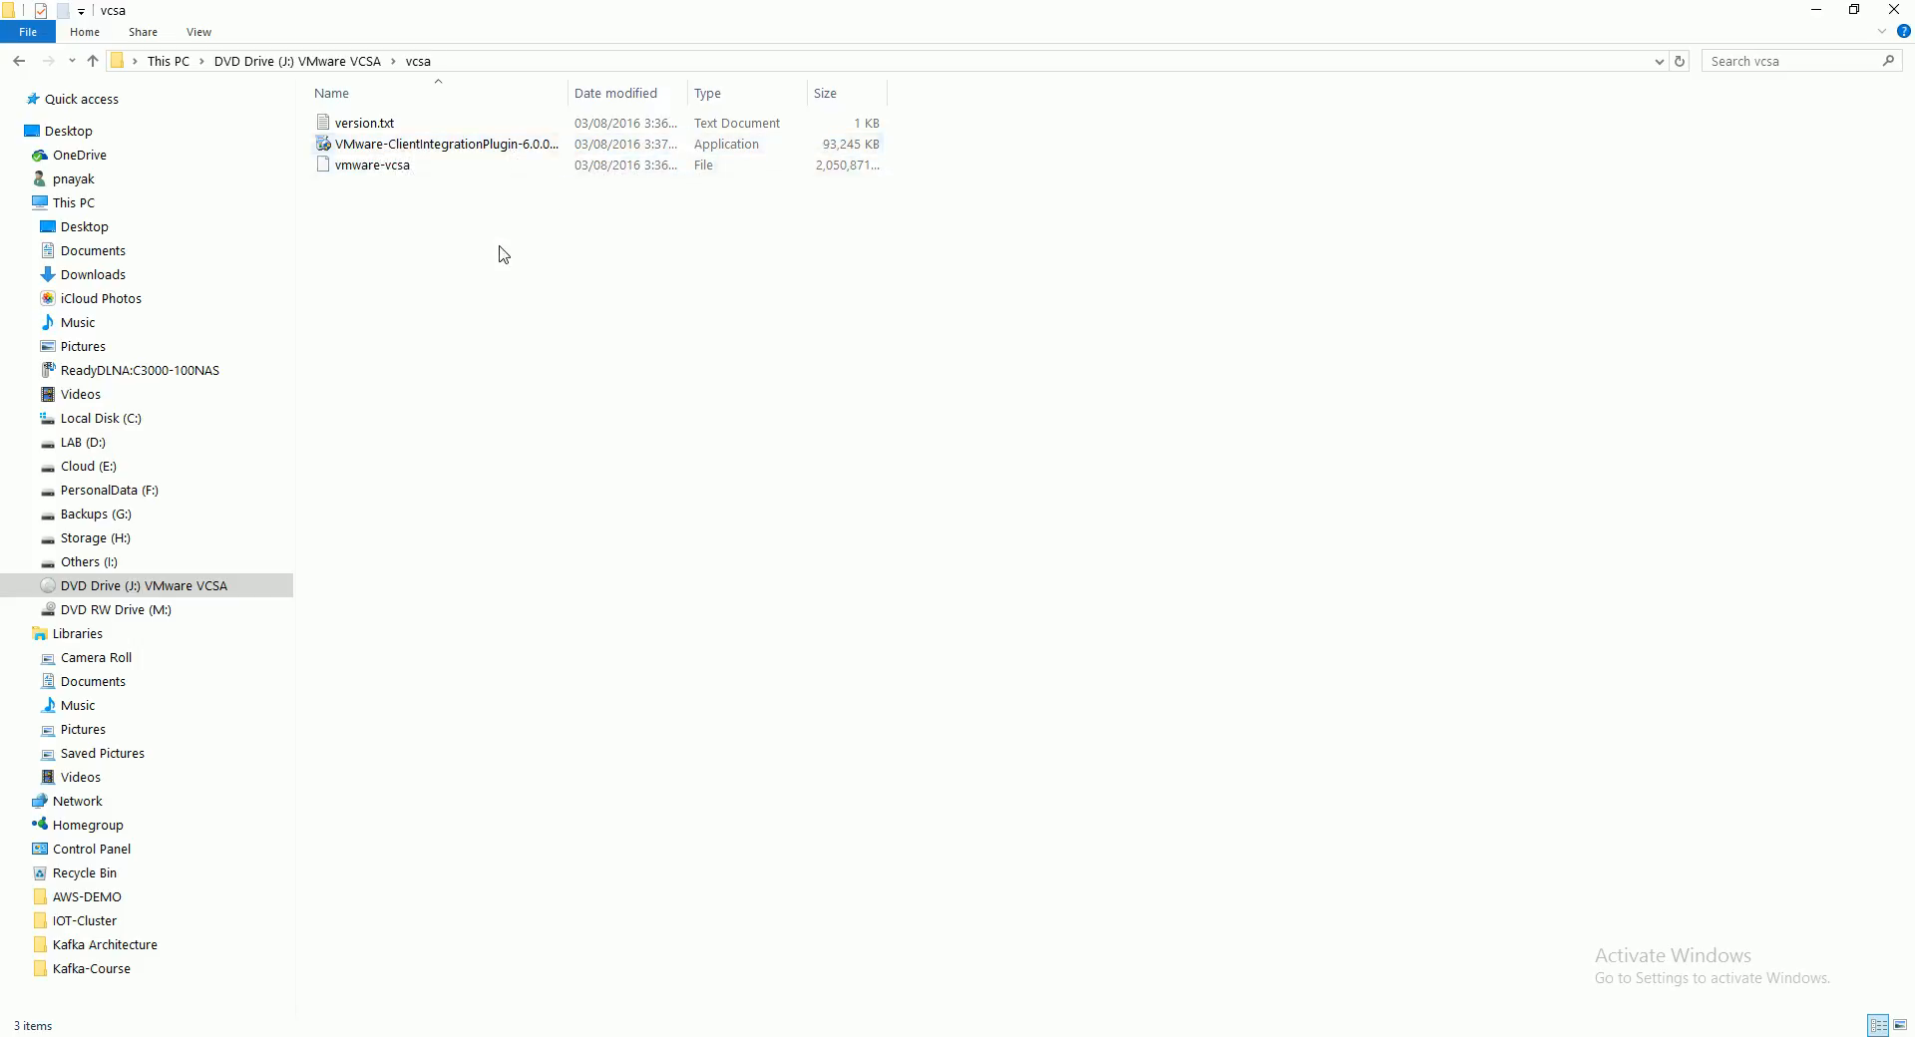
Step: Switch back to Chrome, close the VMware ESXi welcome page and close the browser
key("alt+Tab")
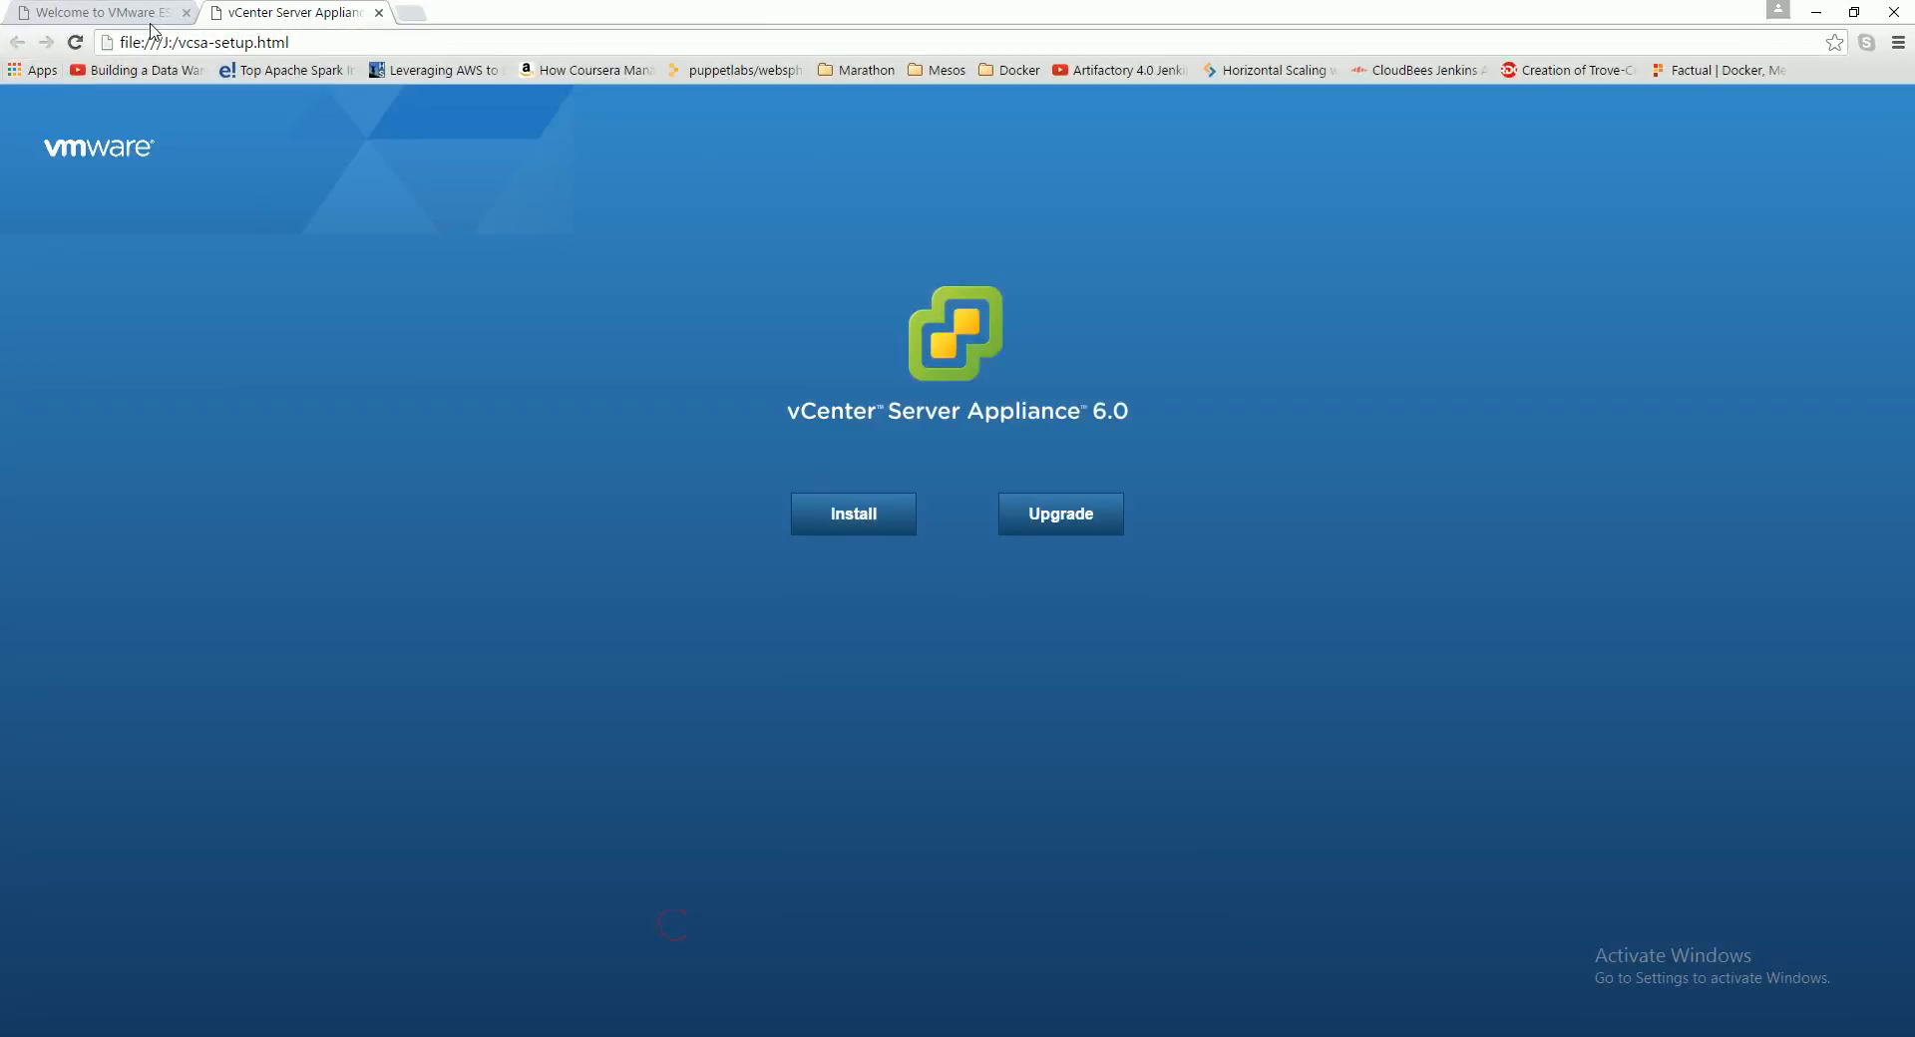
left_click(148, 14)
left_click(186, 13)
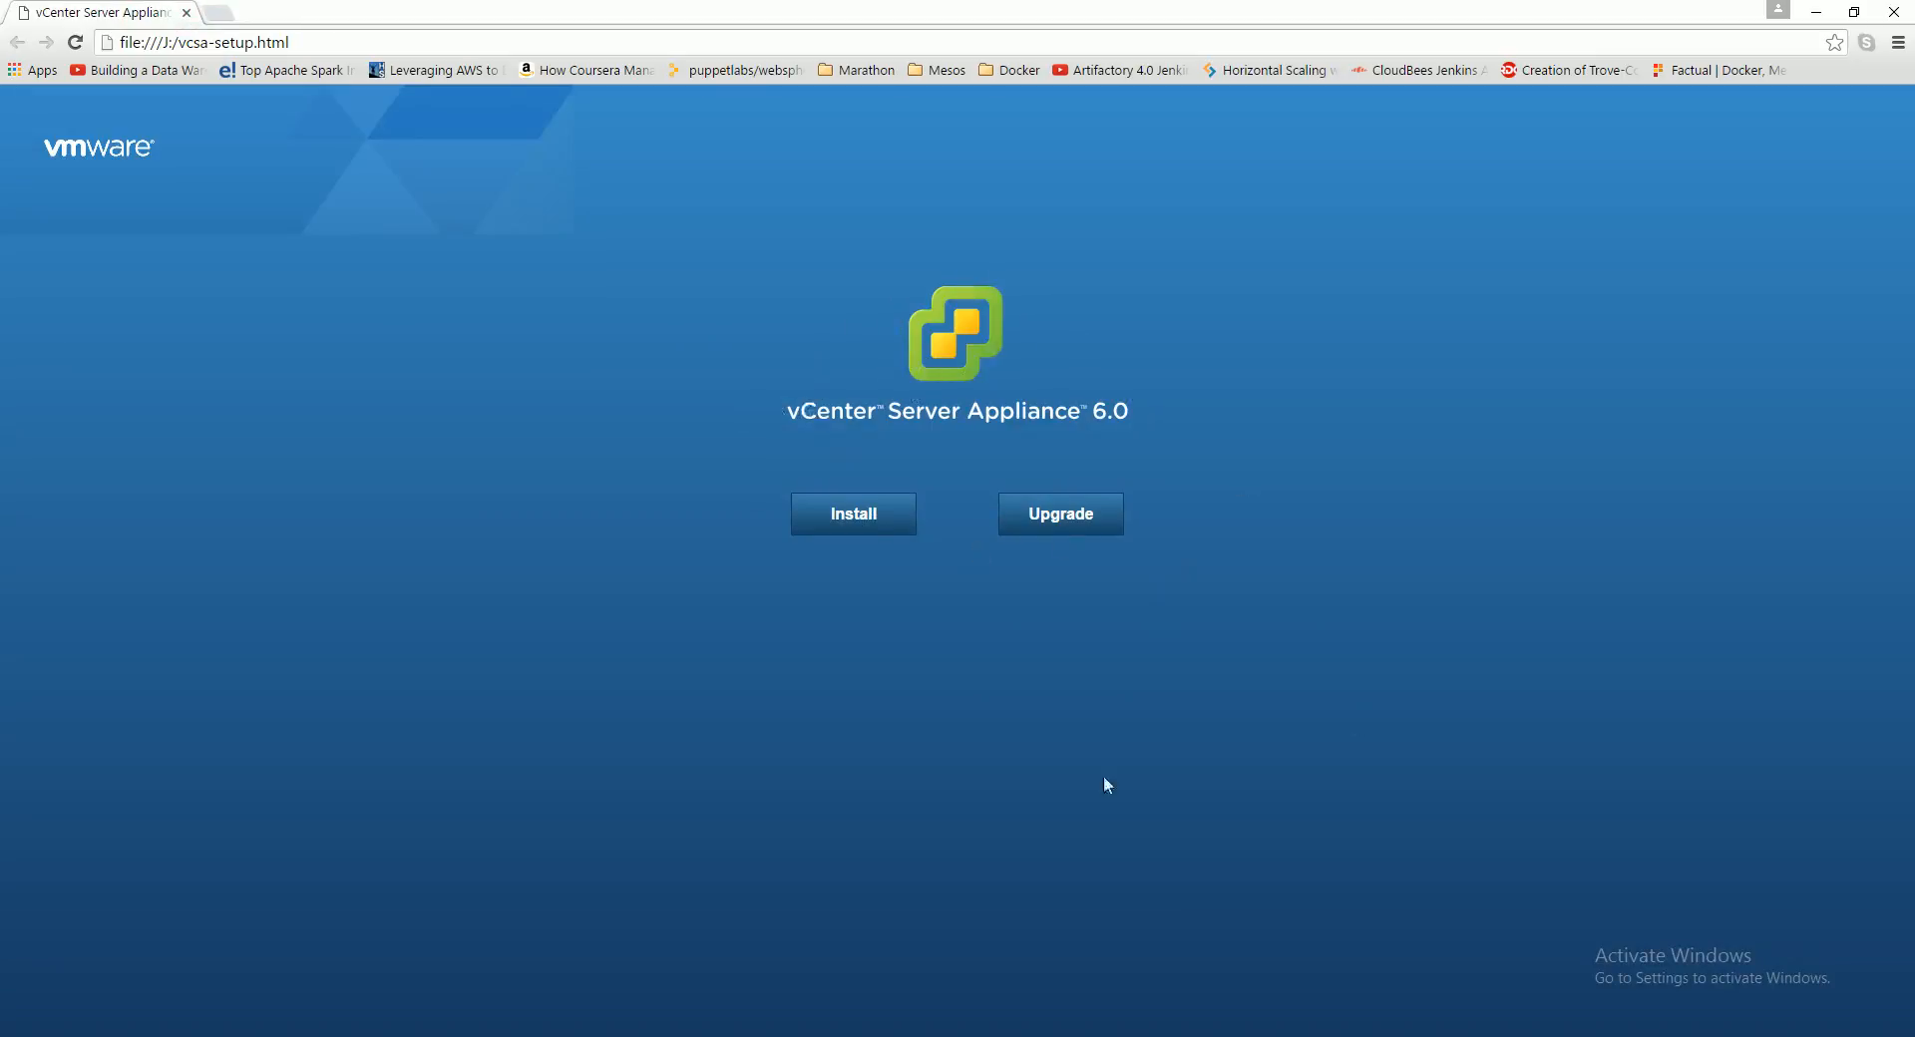
left_click(1894, 11)
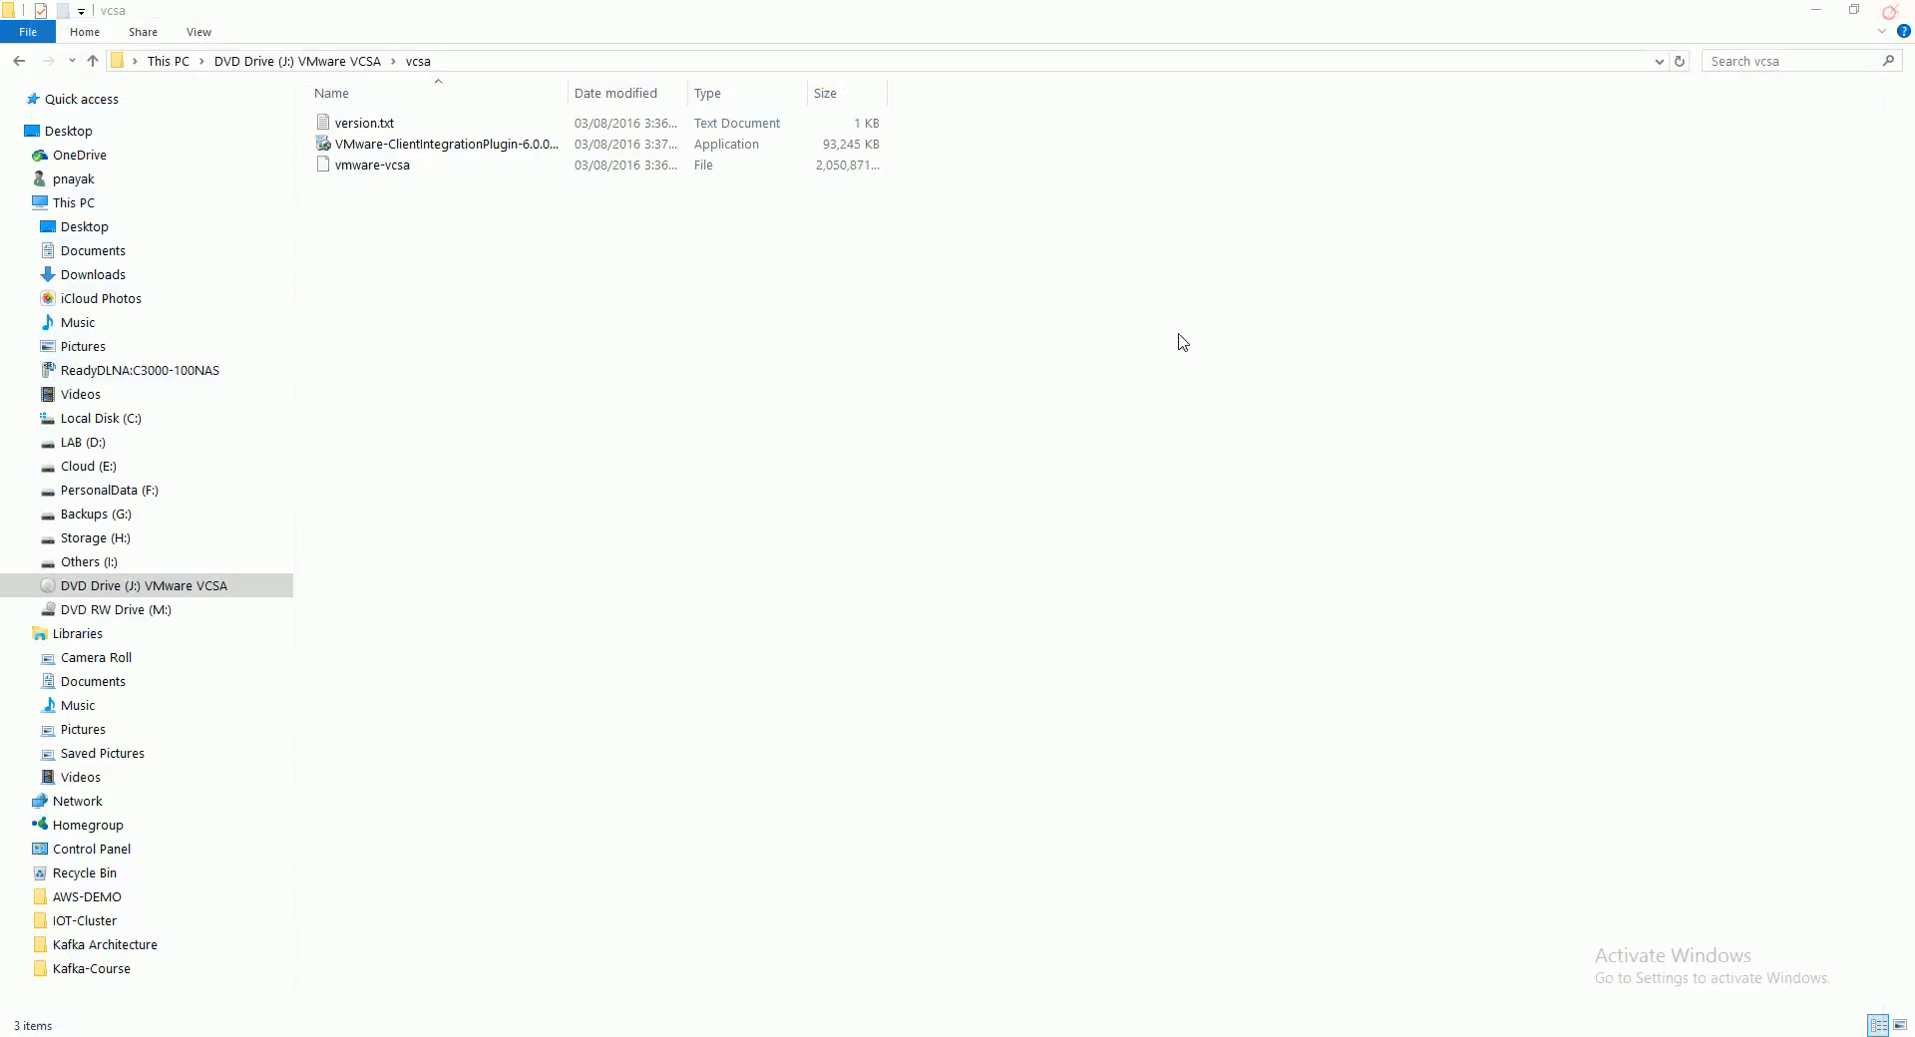
Step: Run the VMware Client Integration Plug-in installer from the vcsa folder and exit its wizard without removing the plug-in
double_click(379, 144)
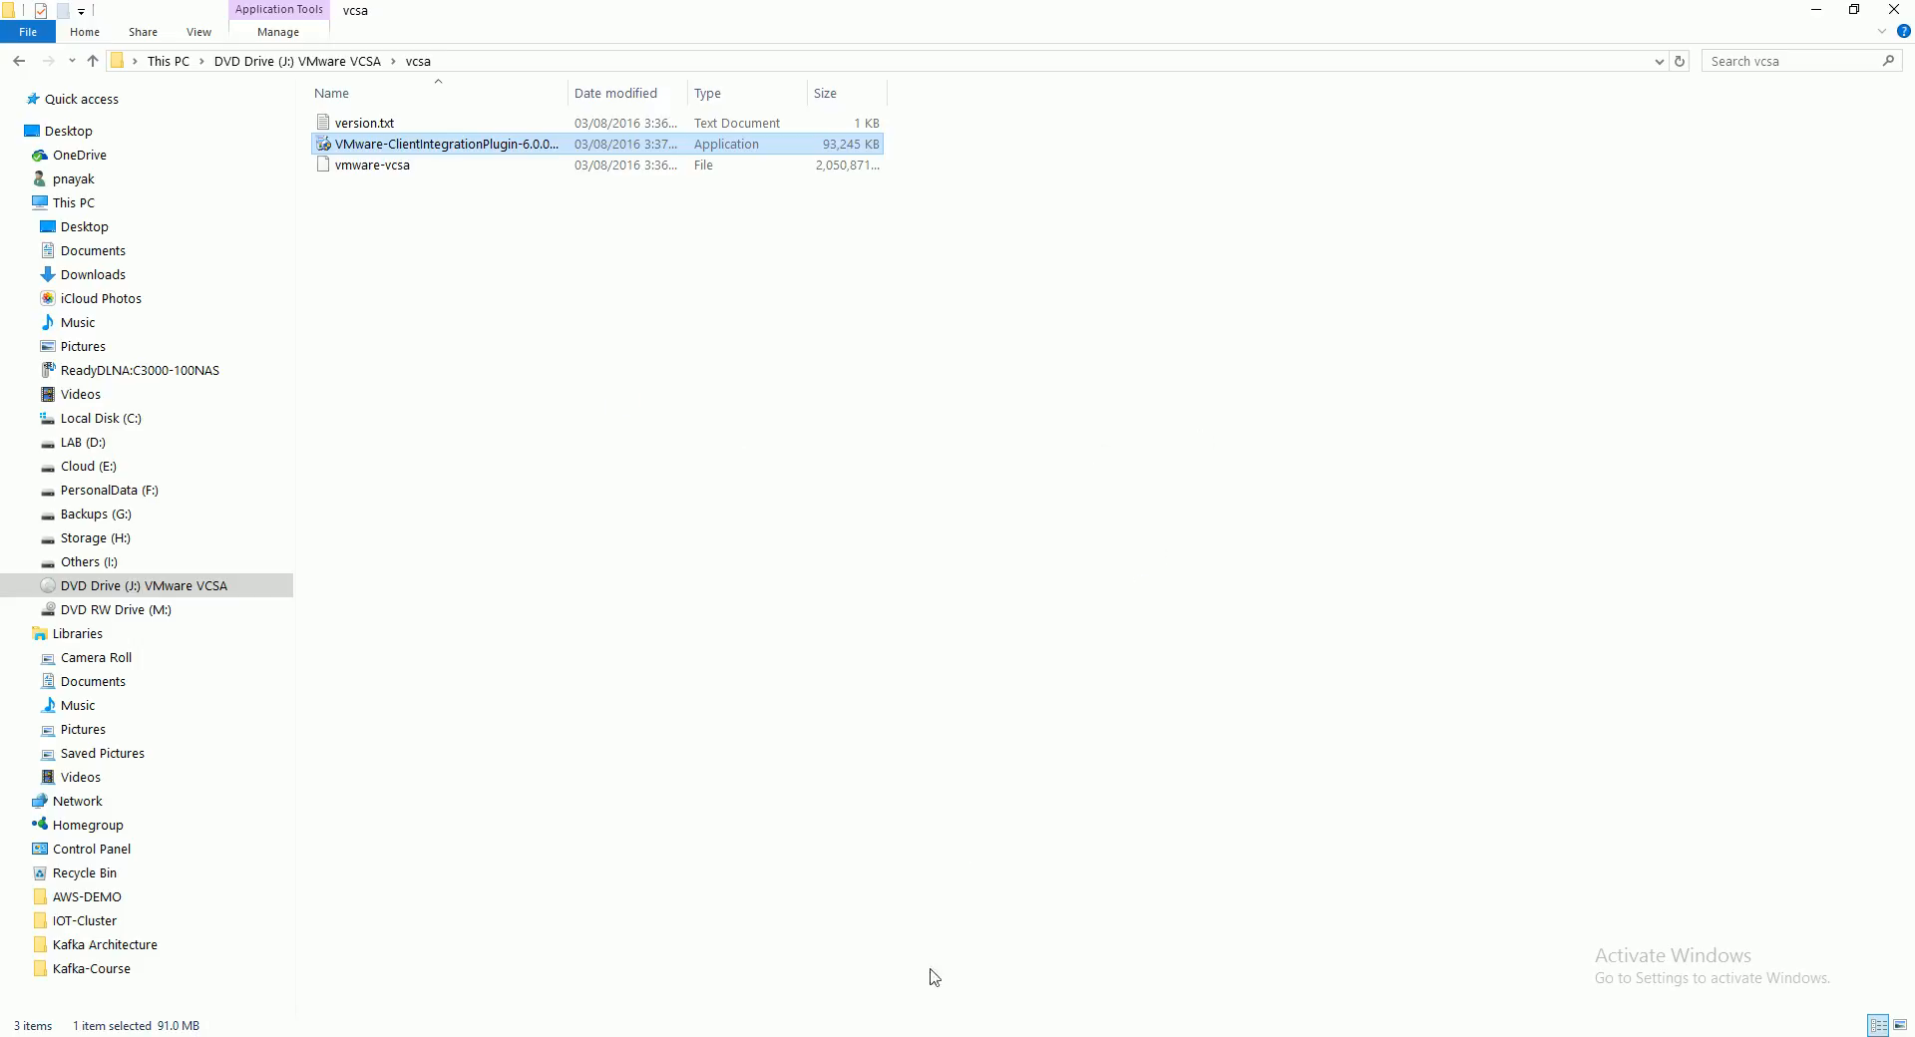
double_click(366, 146)
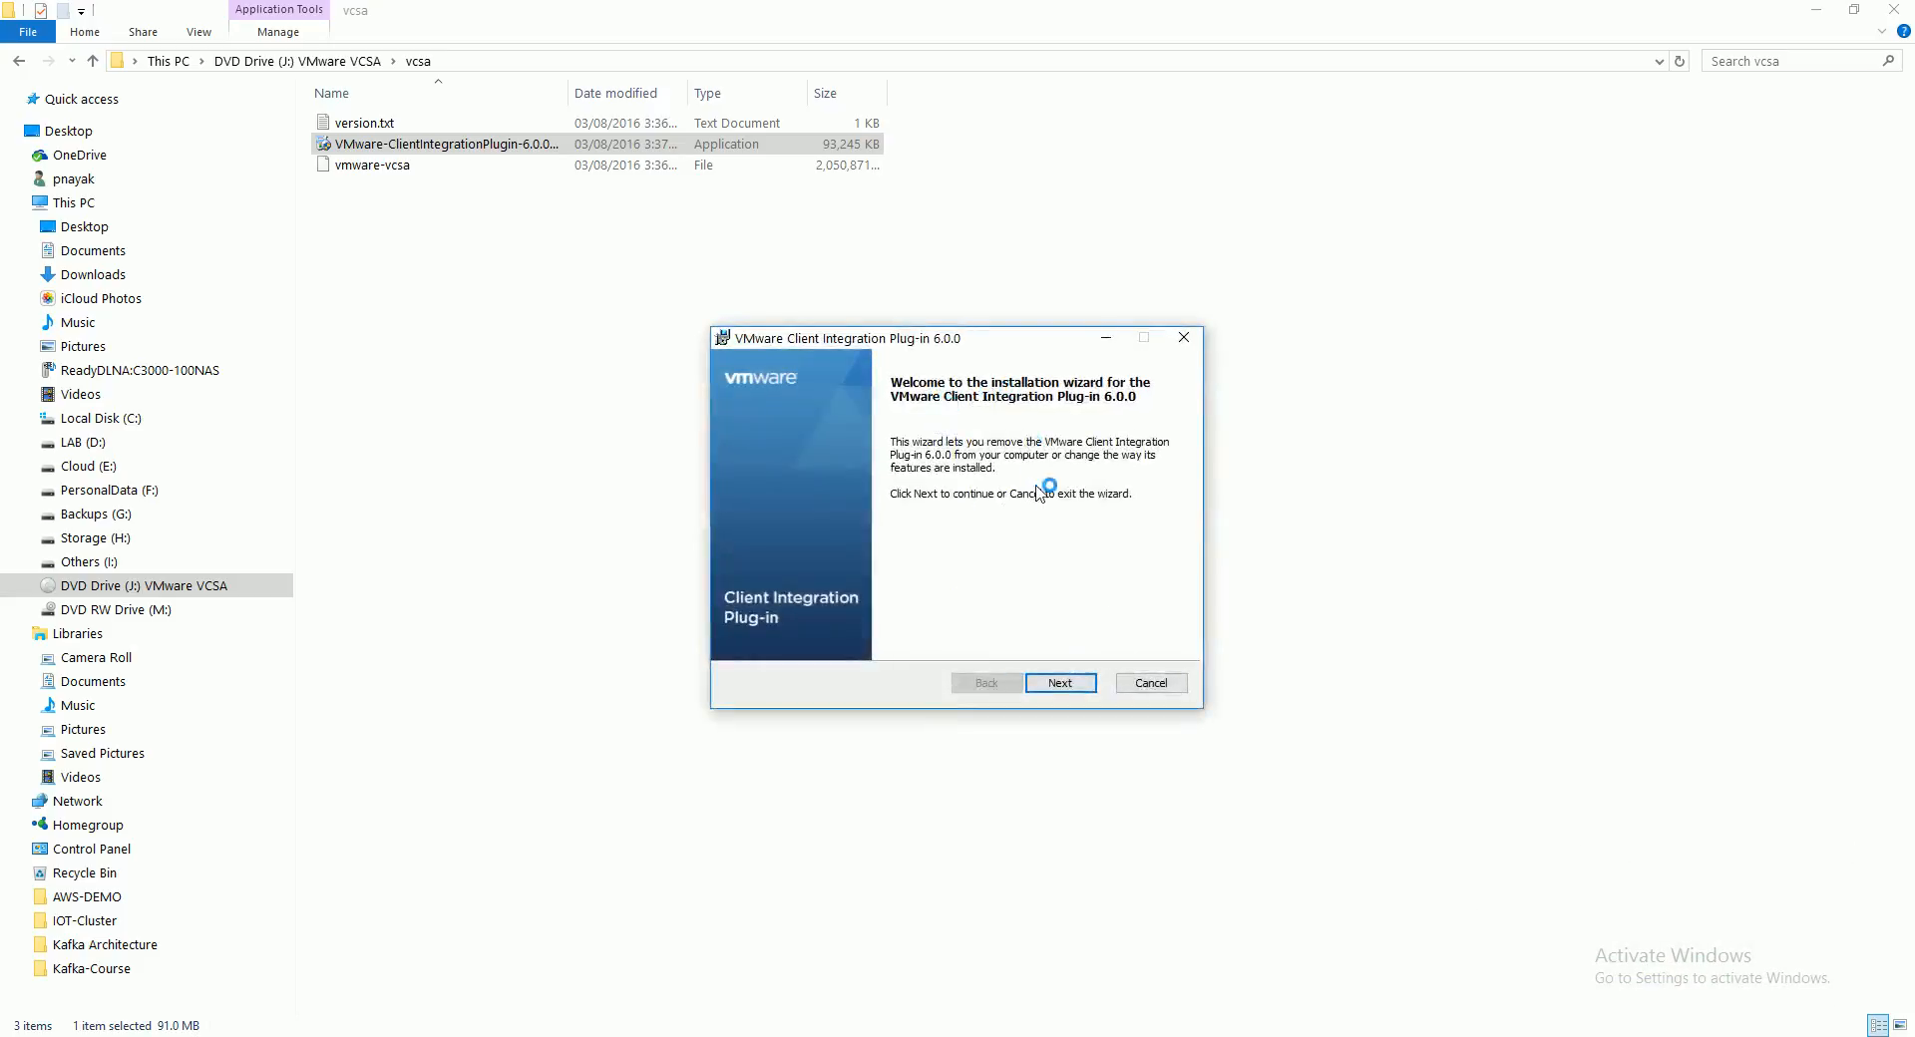
left_click(1065, 682)
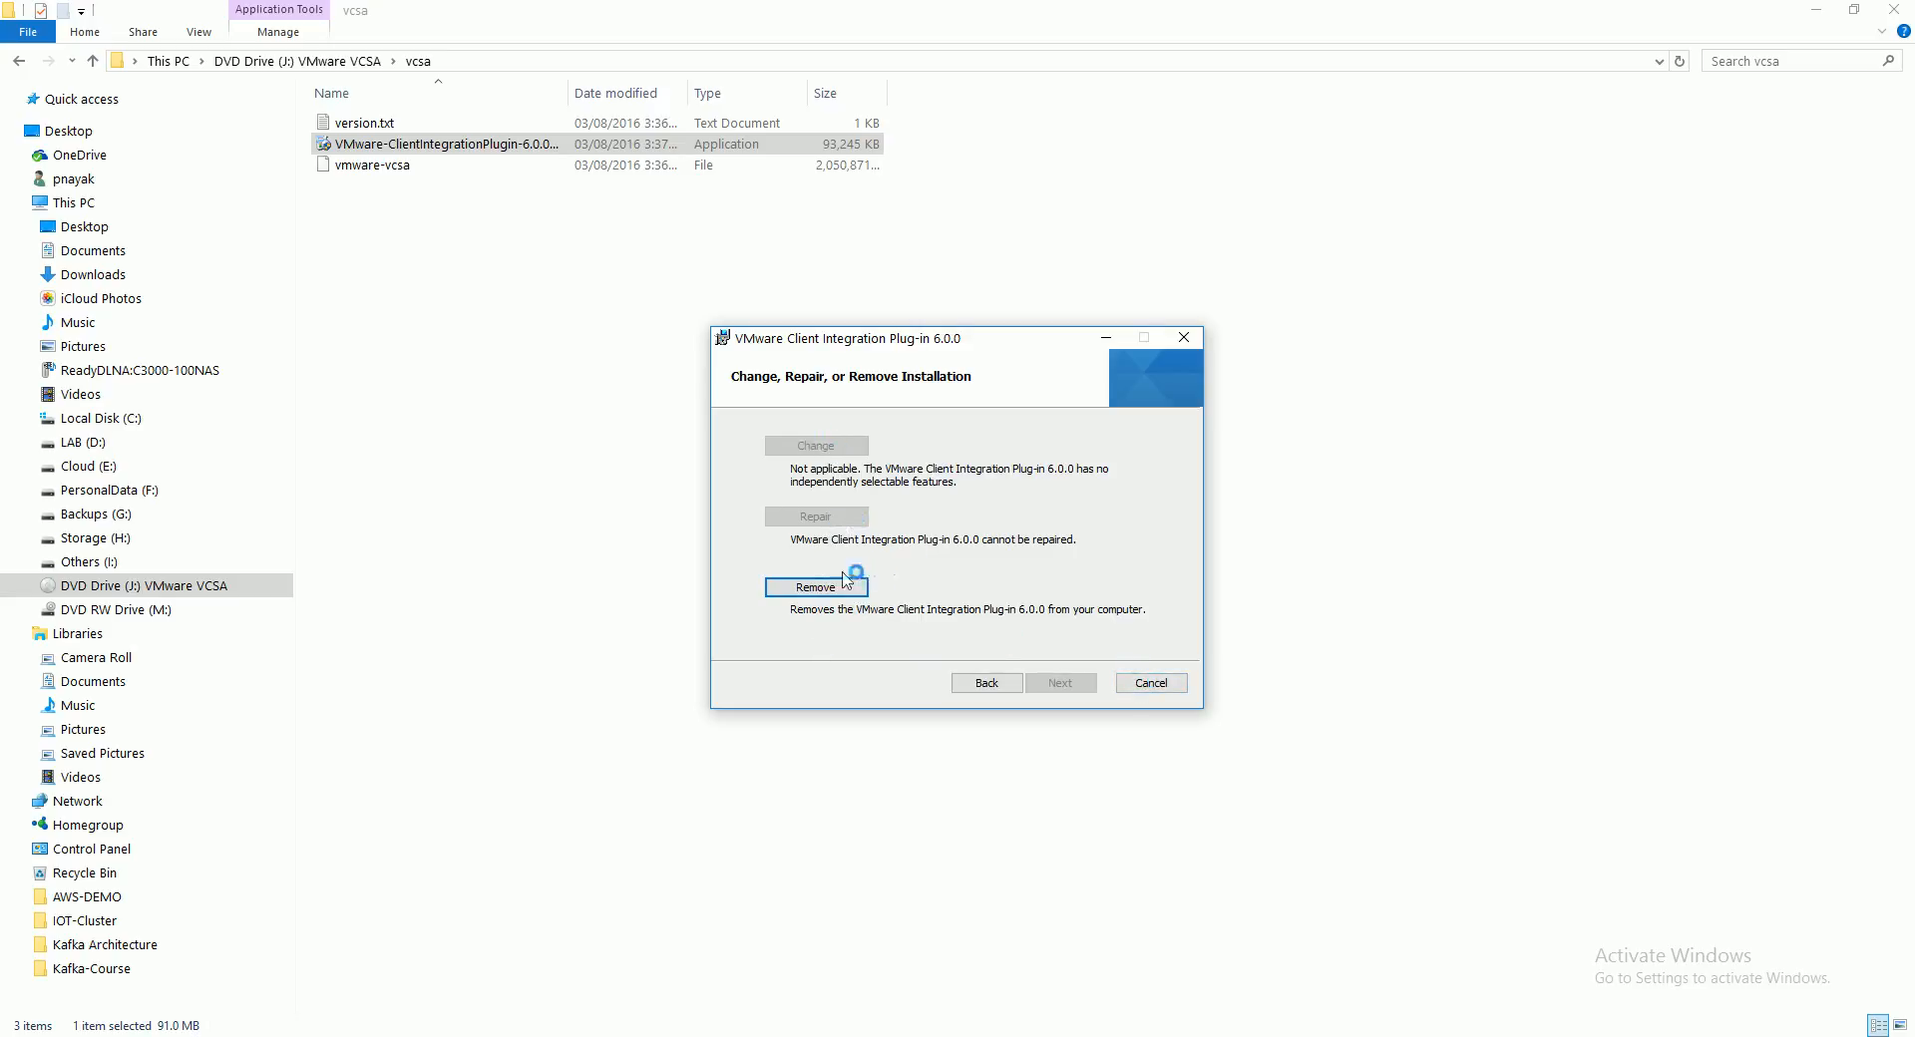
left_click(1185, 684)
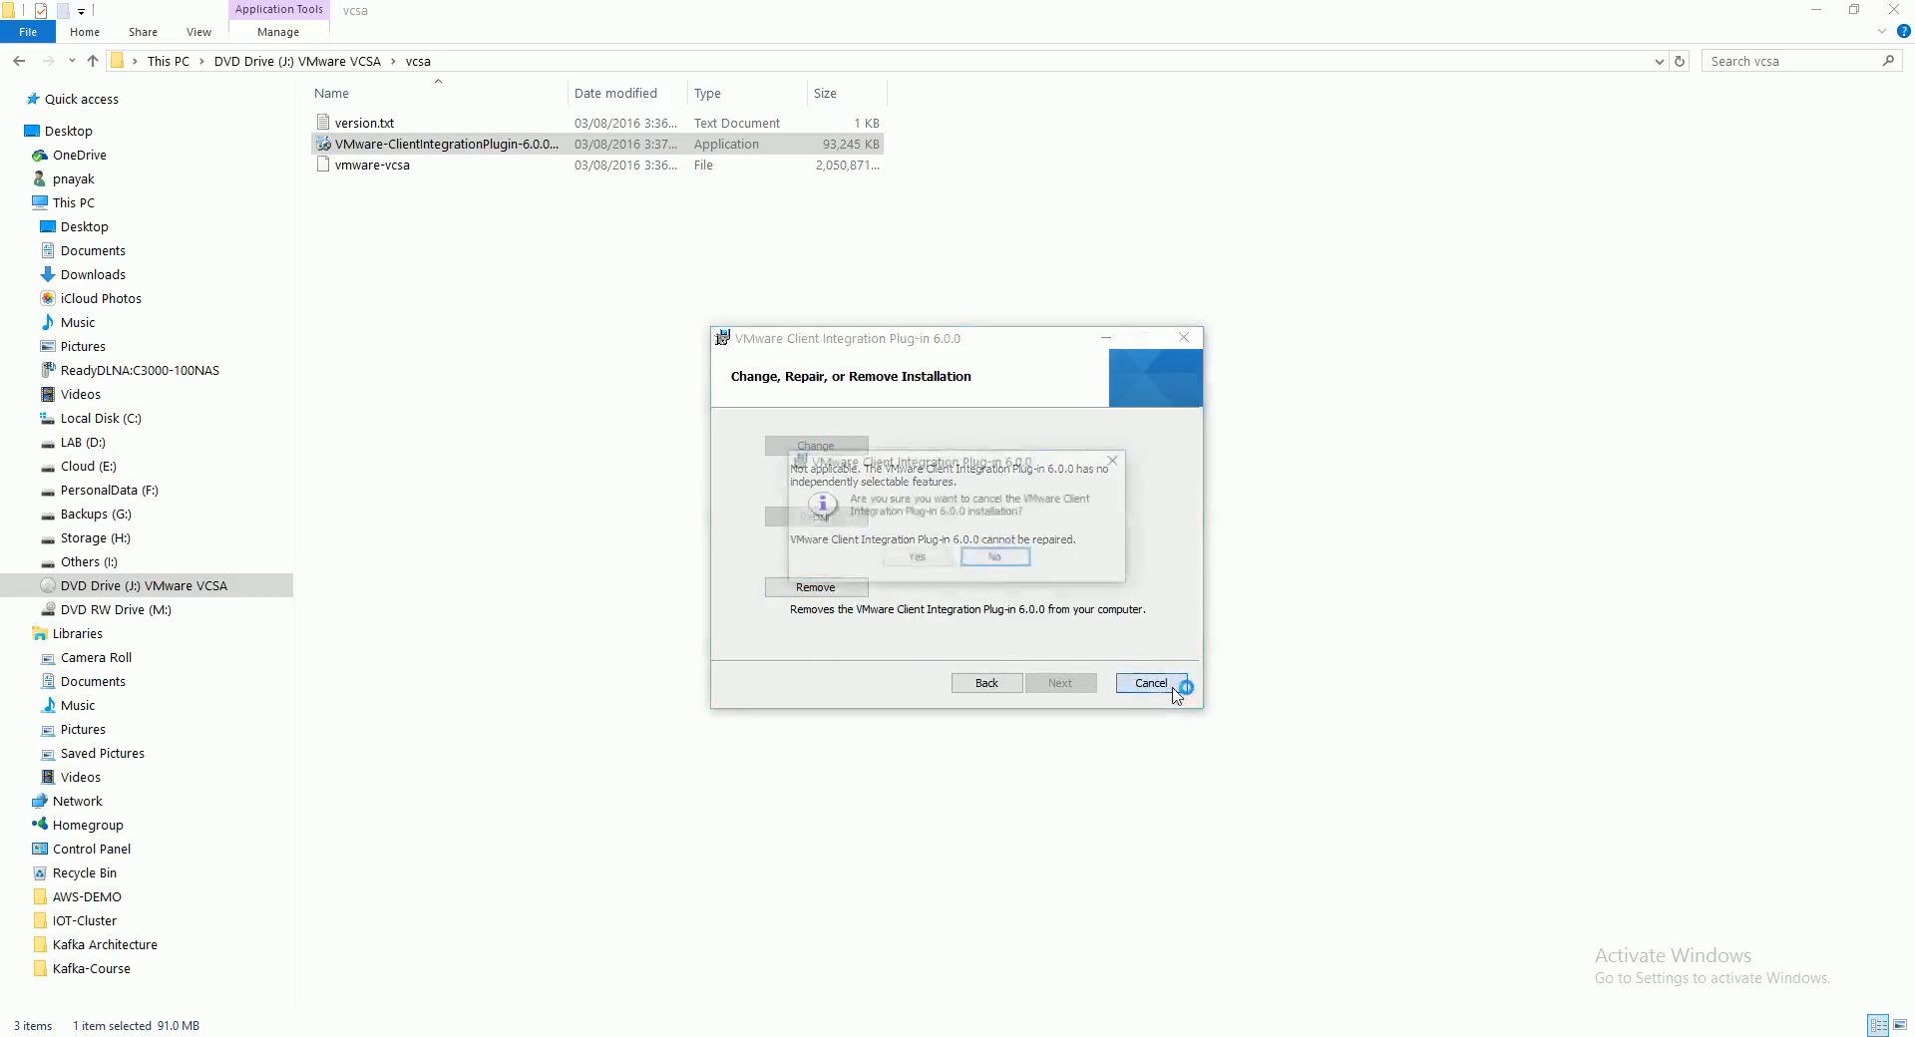
left_click(926, 560)
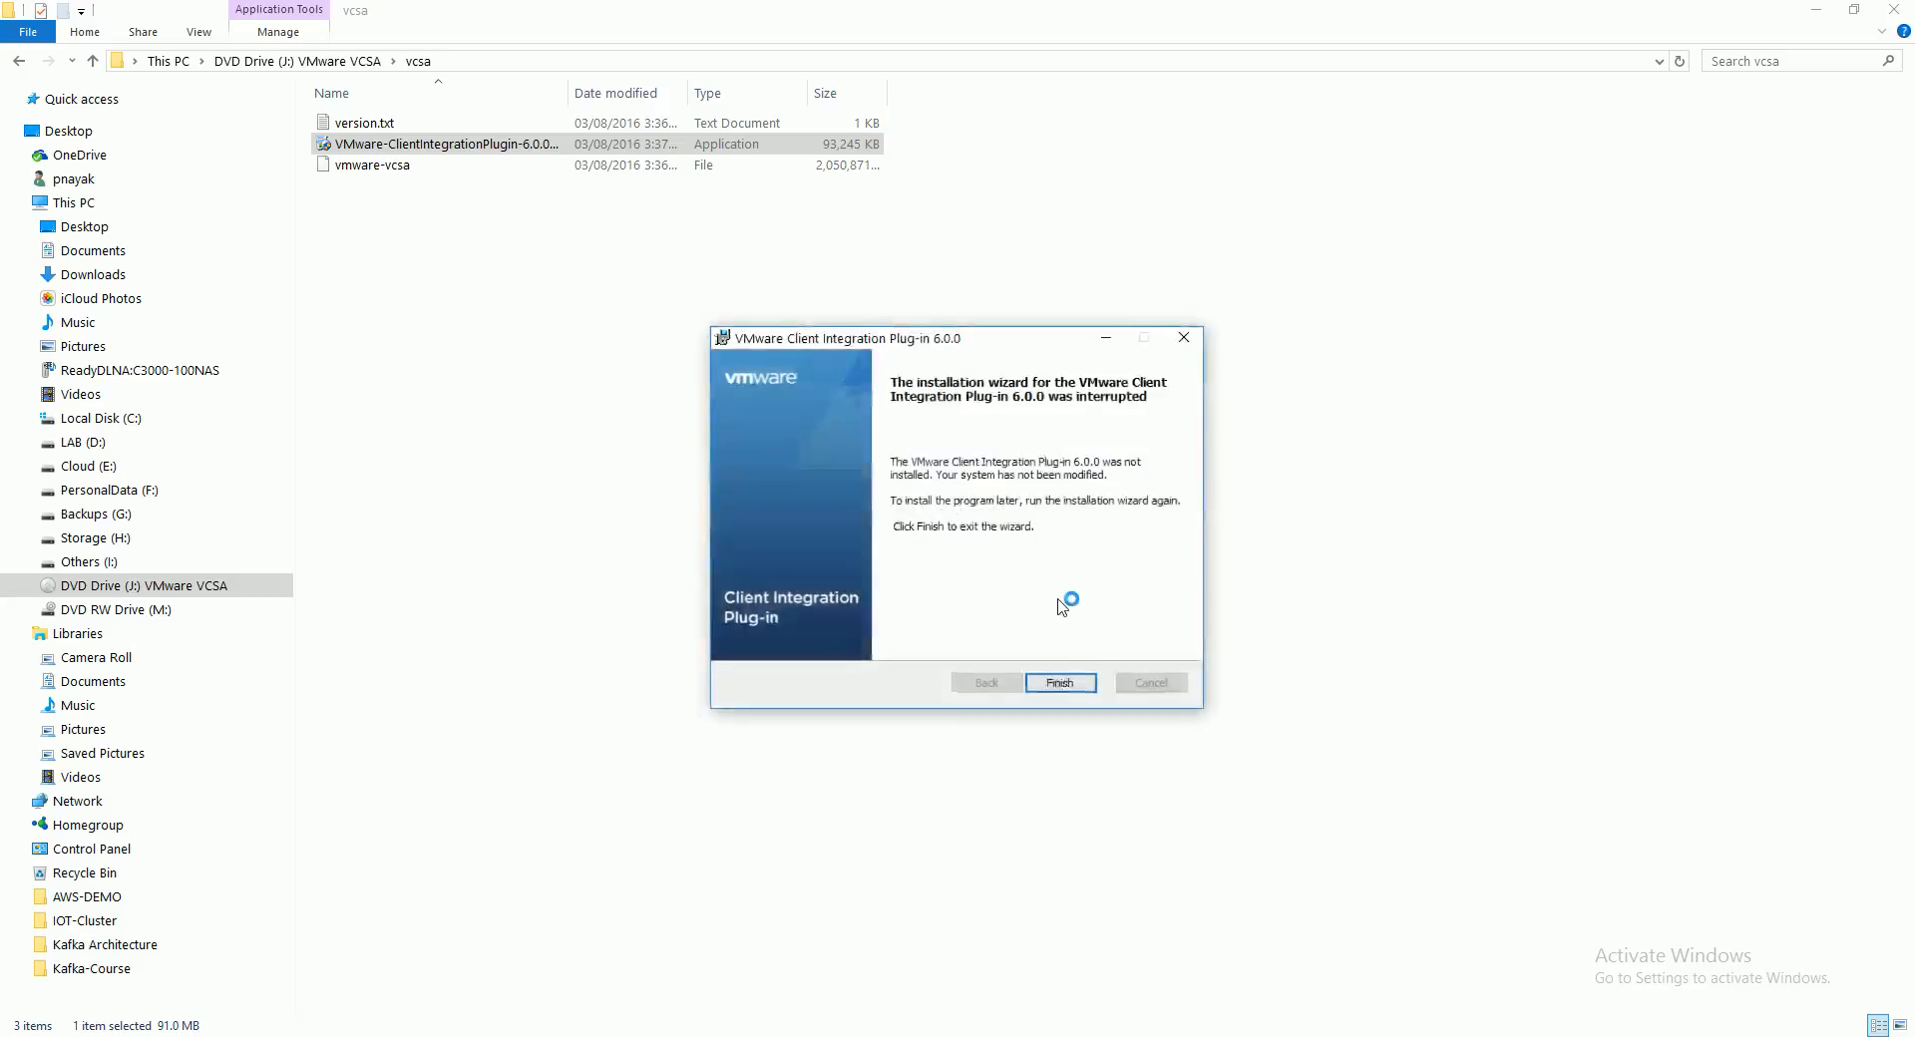
left_click(1058, 684)
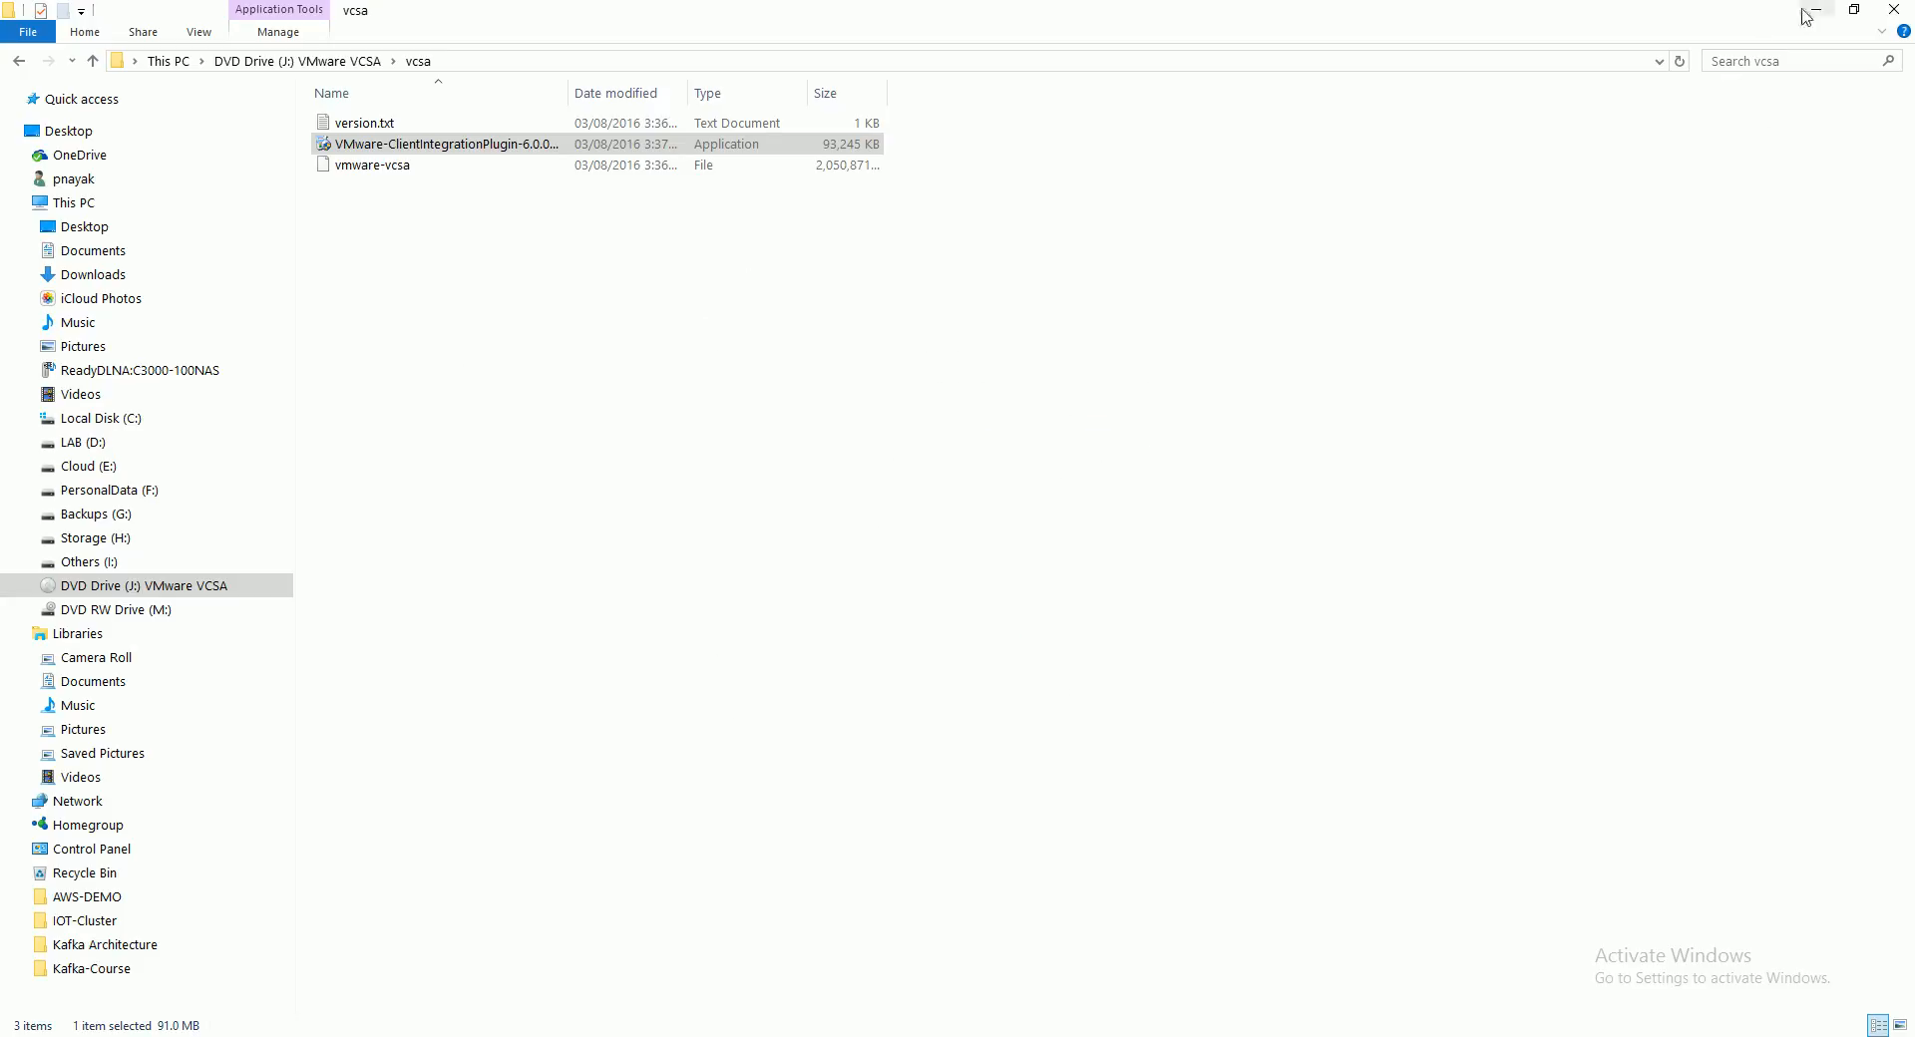
Step: Start the vCenter Server Appliance installation from the disc's vcsa-setup.html and accept the license agreement
left_click(351, 62)
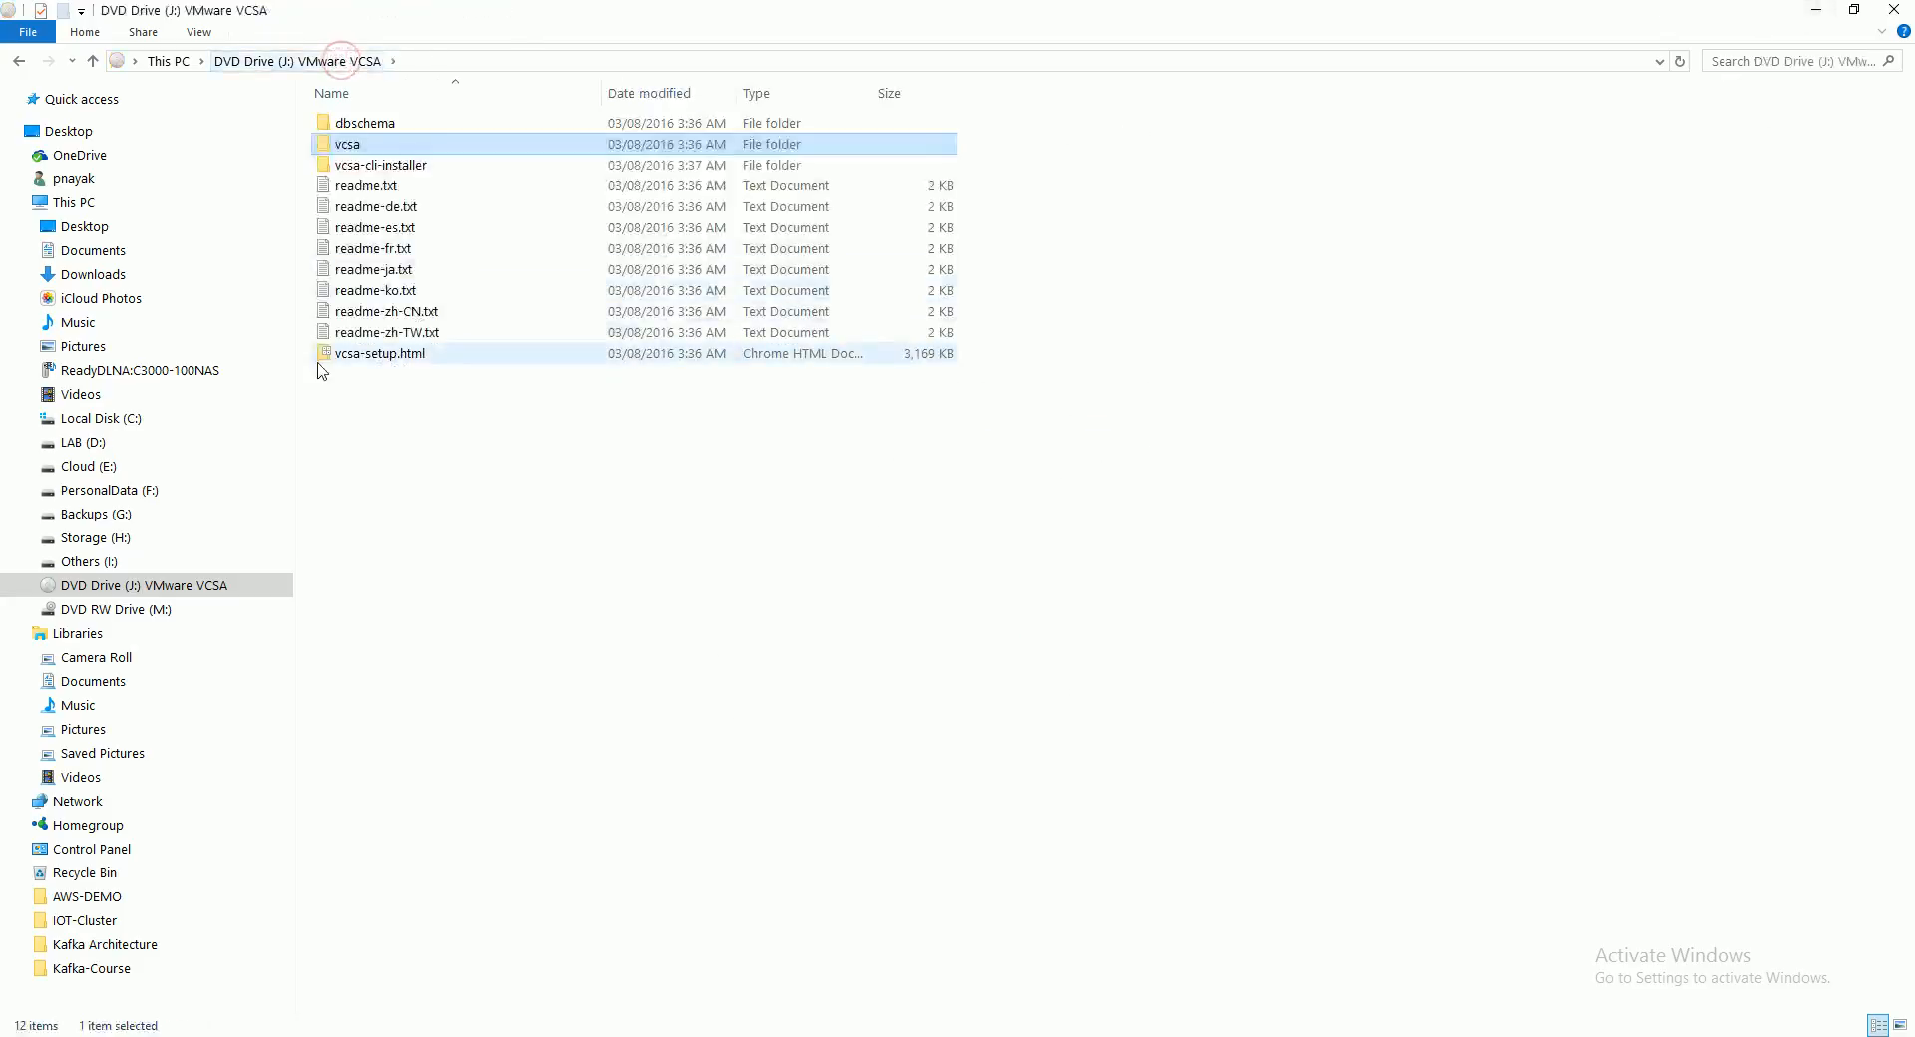
double_click(409, 355)
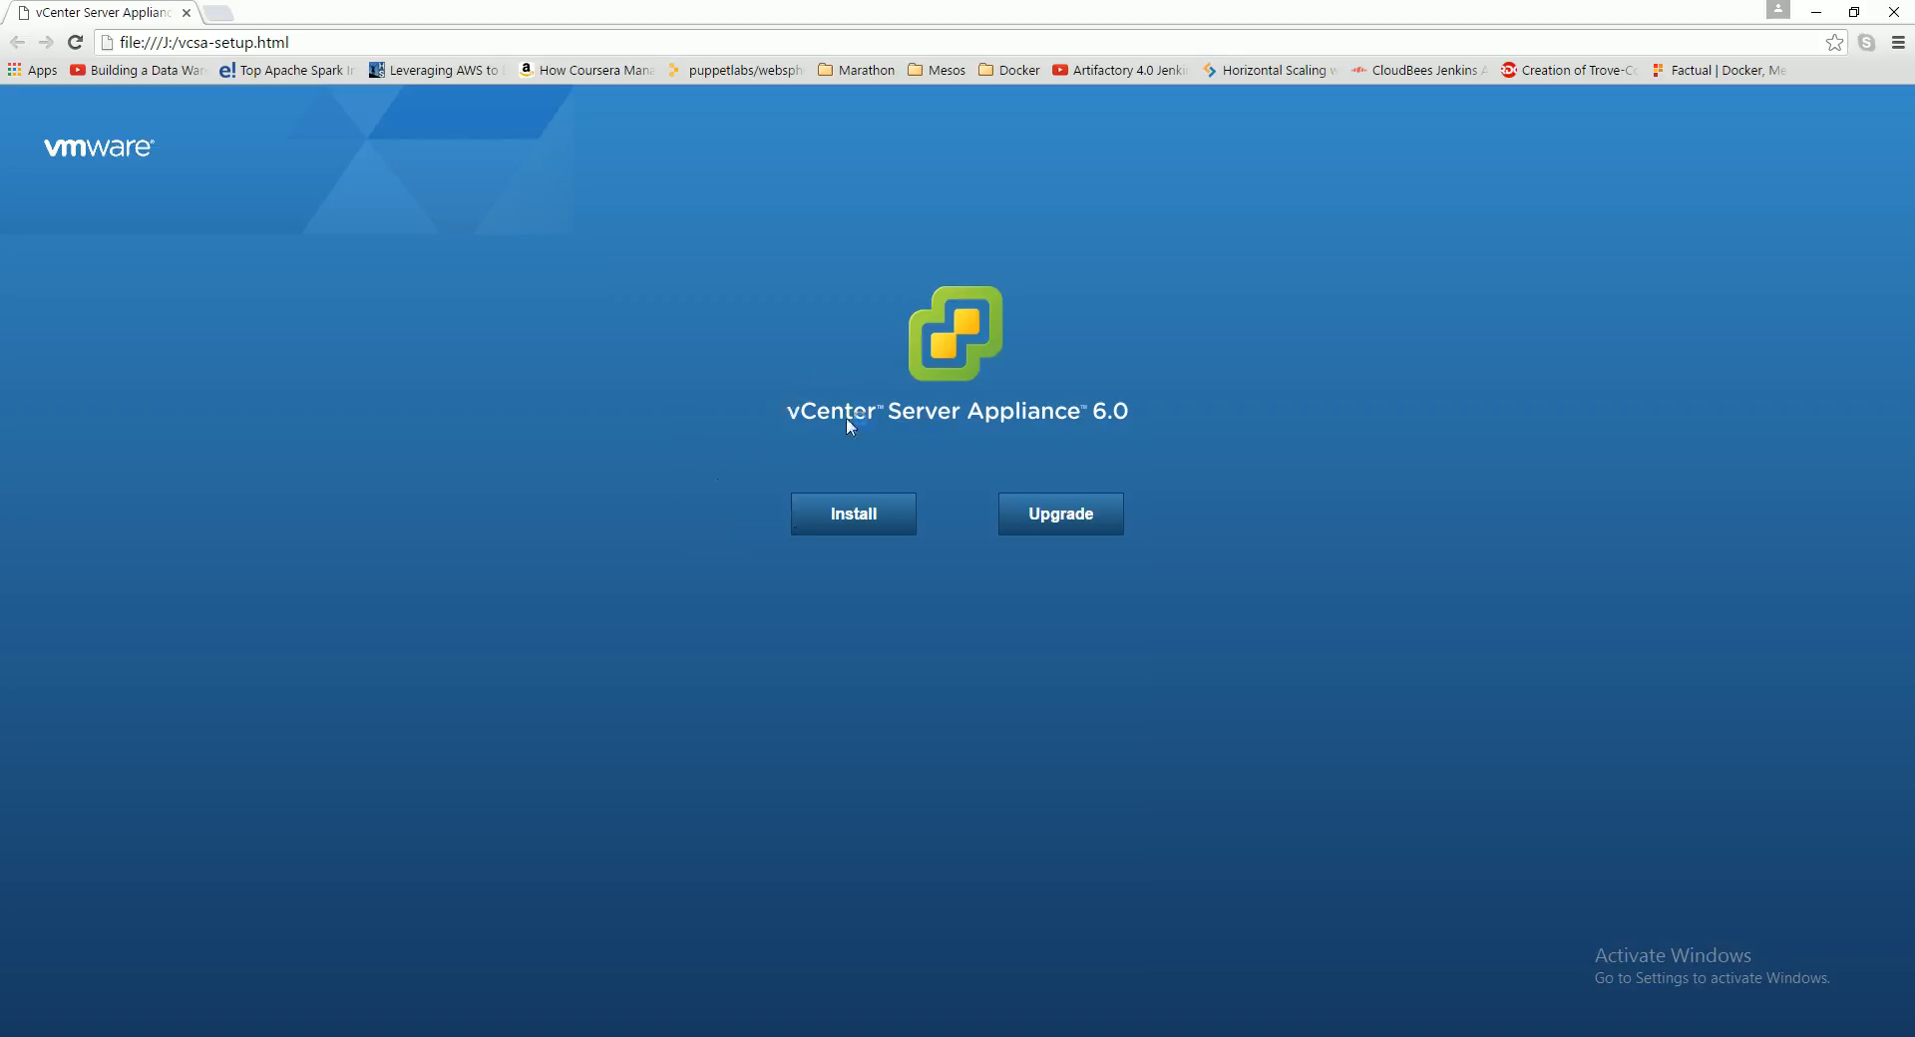
left_click(855, 533)
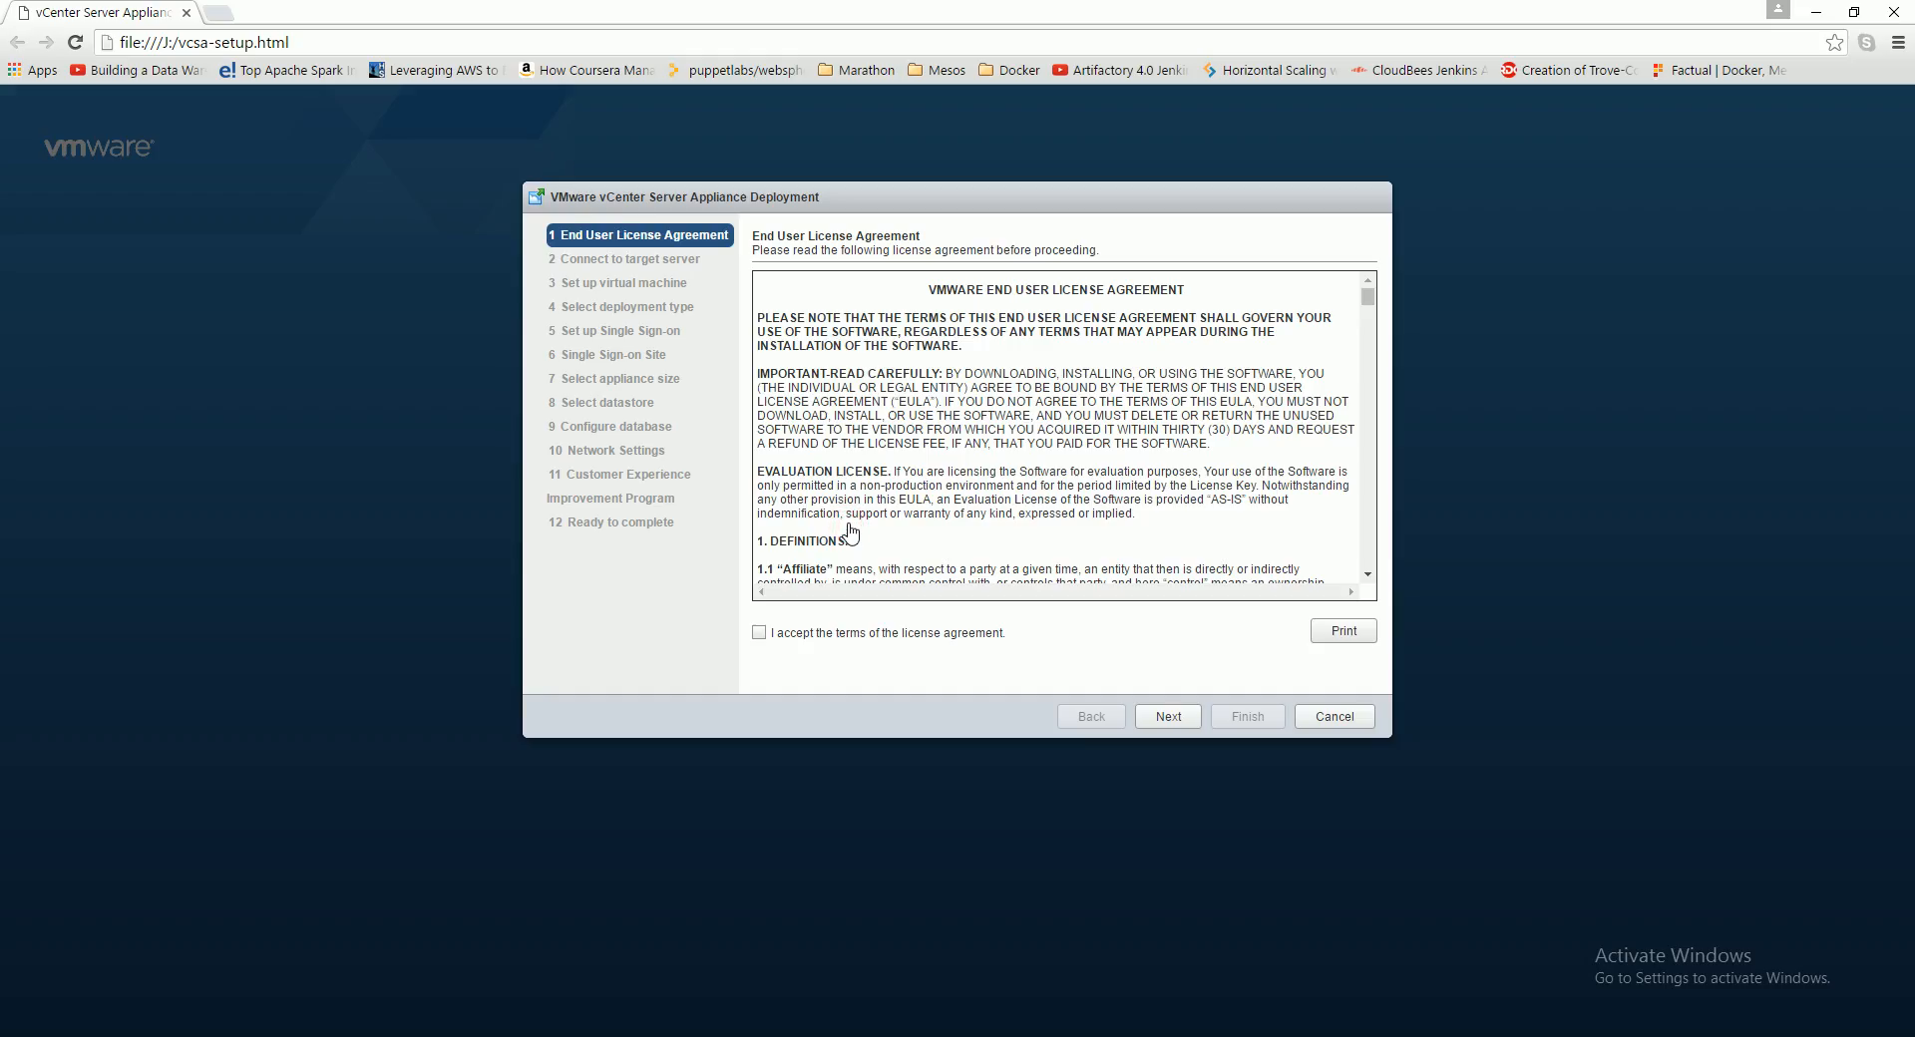
left_click(760, 635)
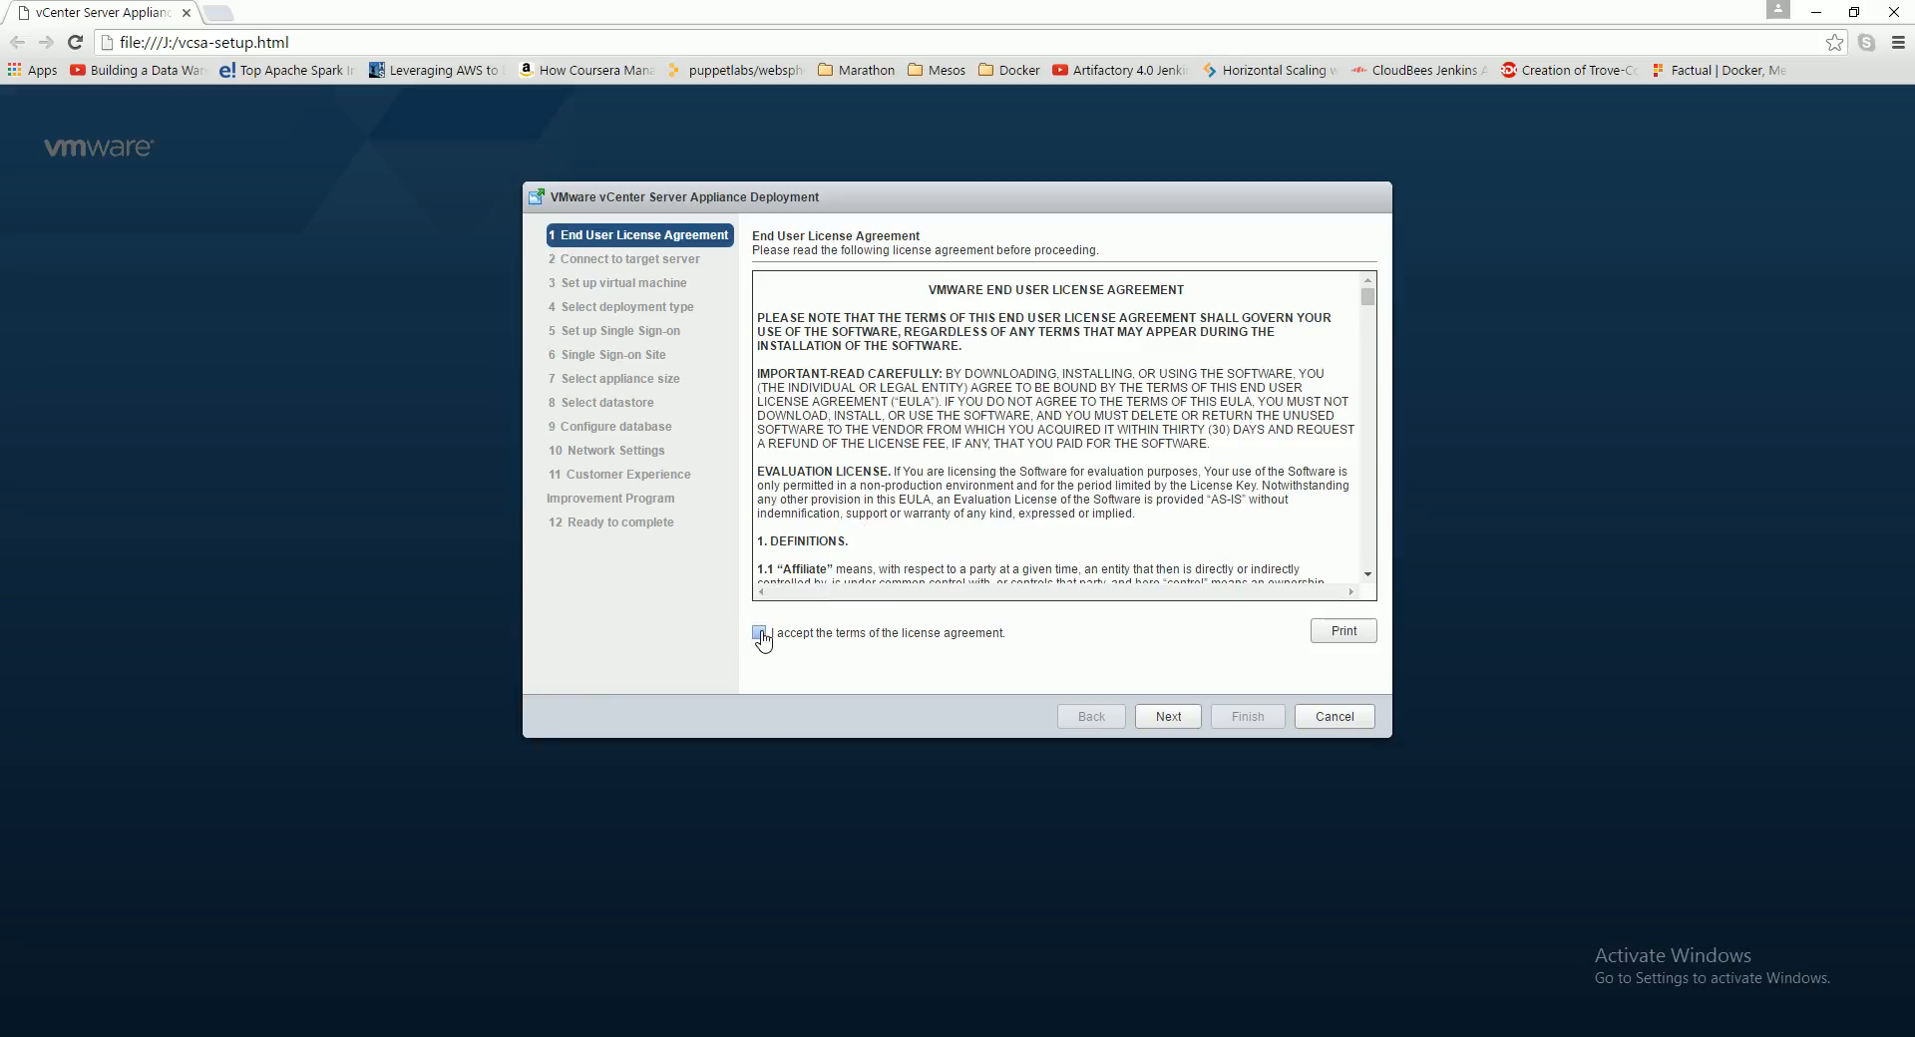
left_click(1168, 718)
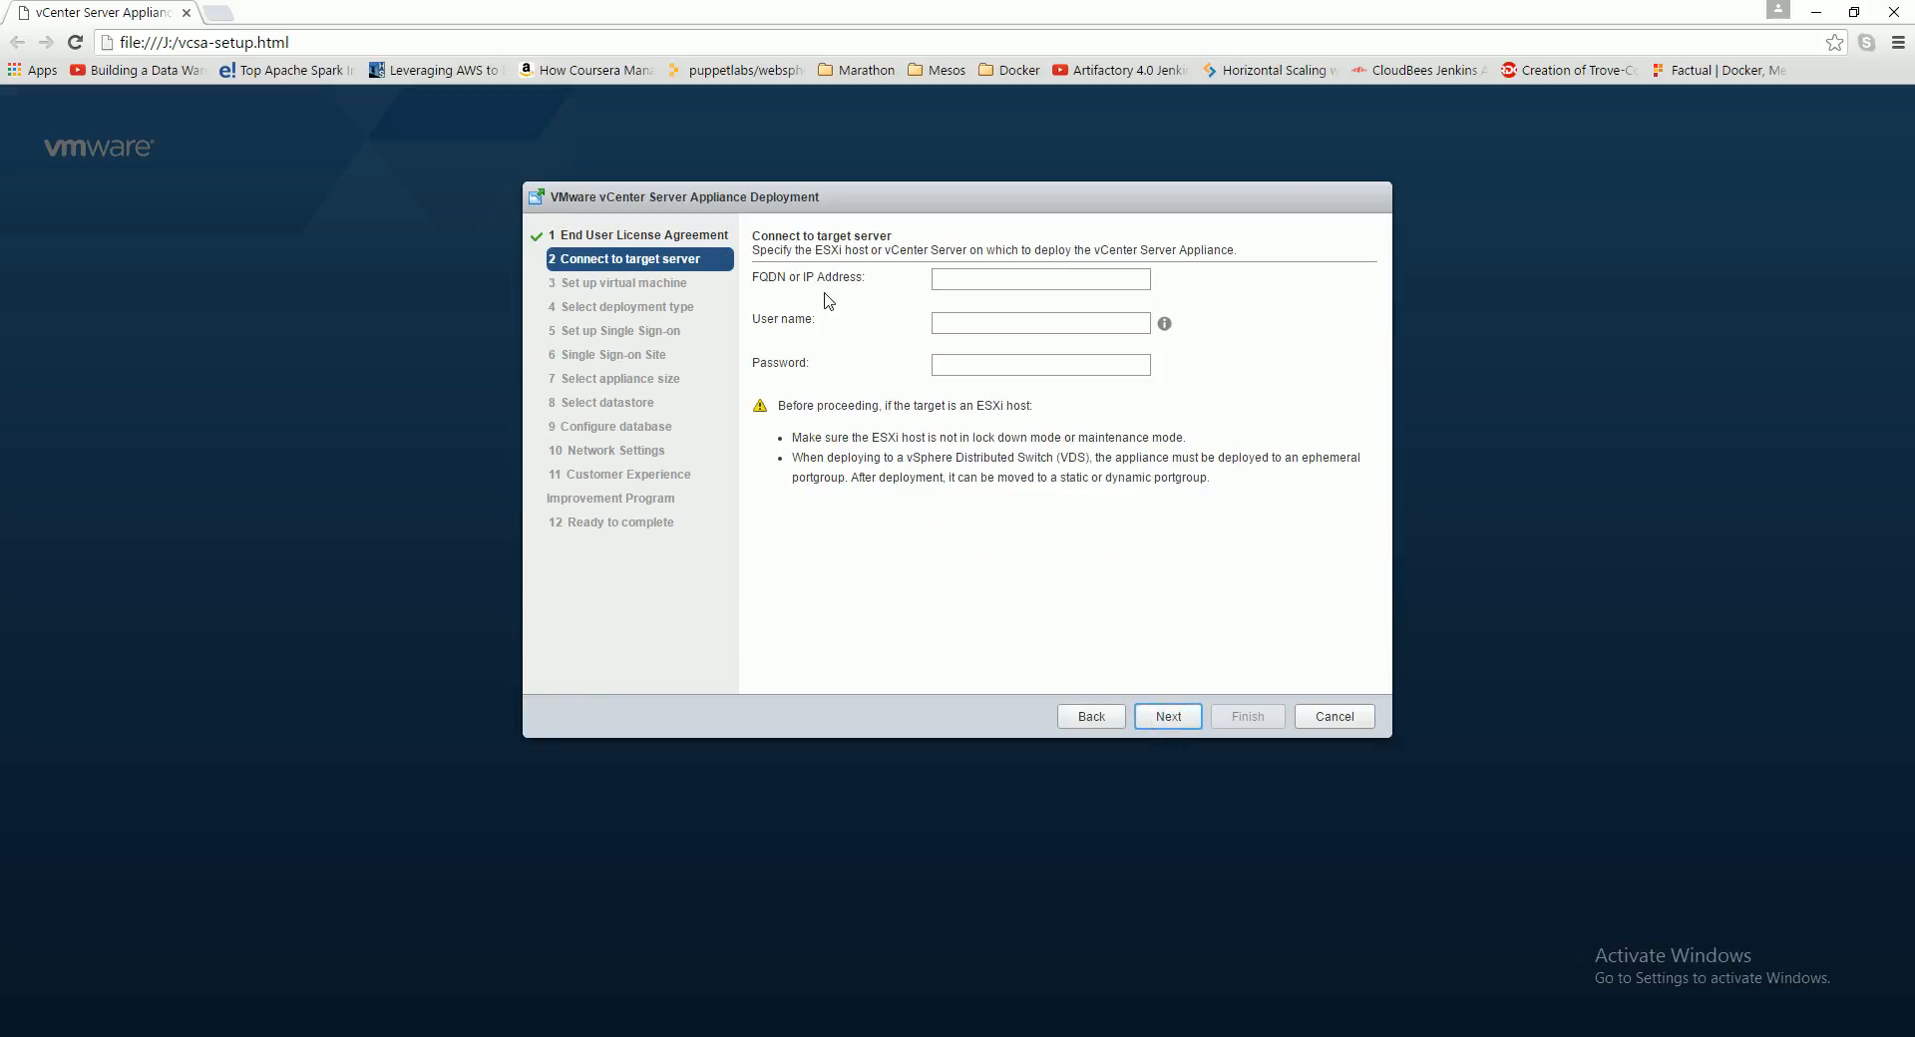
Step: Switch to VMware Workstation to look at the open virtual machines, and return to the deployment wizard
left_click(988, 279)
mouse_move(653, 1028)
left_click(522, 949)
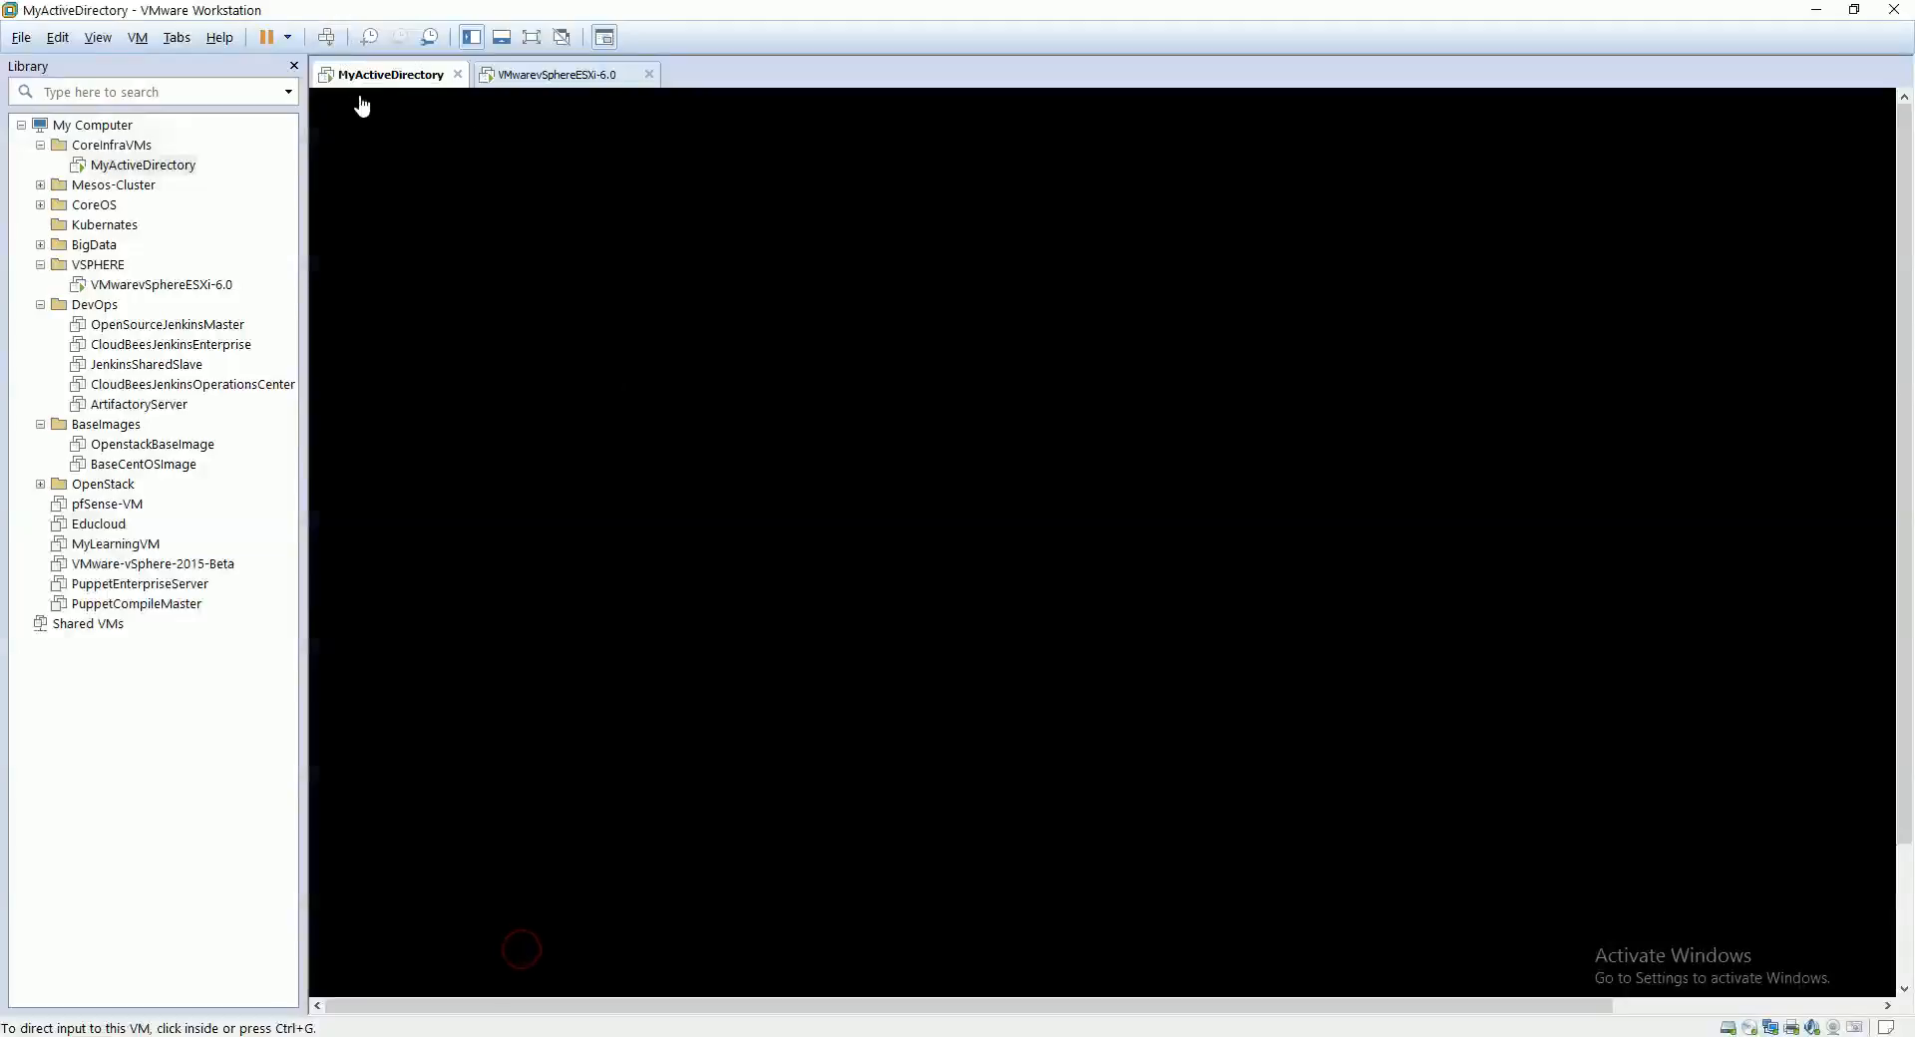
left_click(1817, 10)
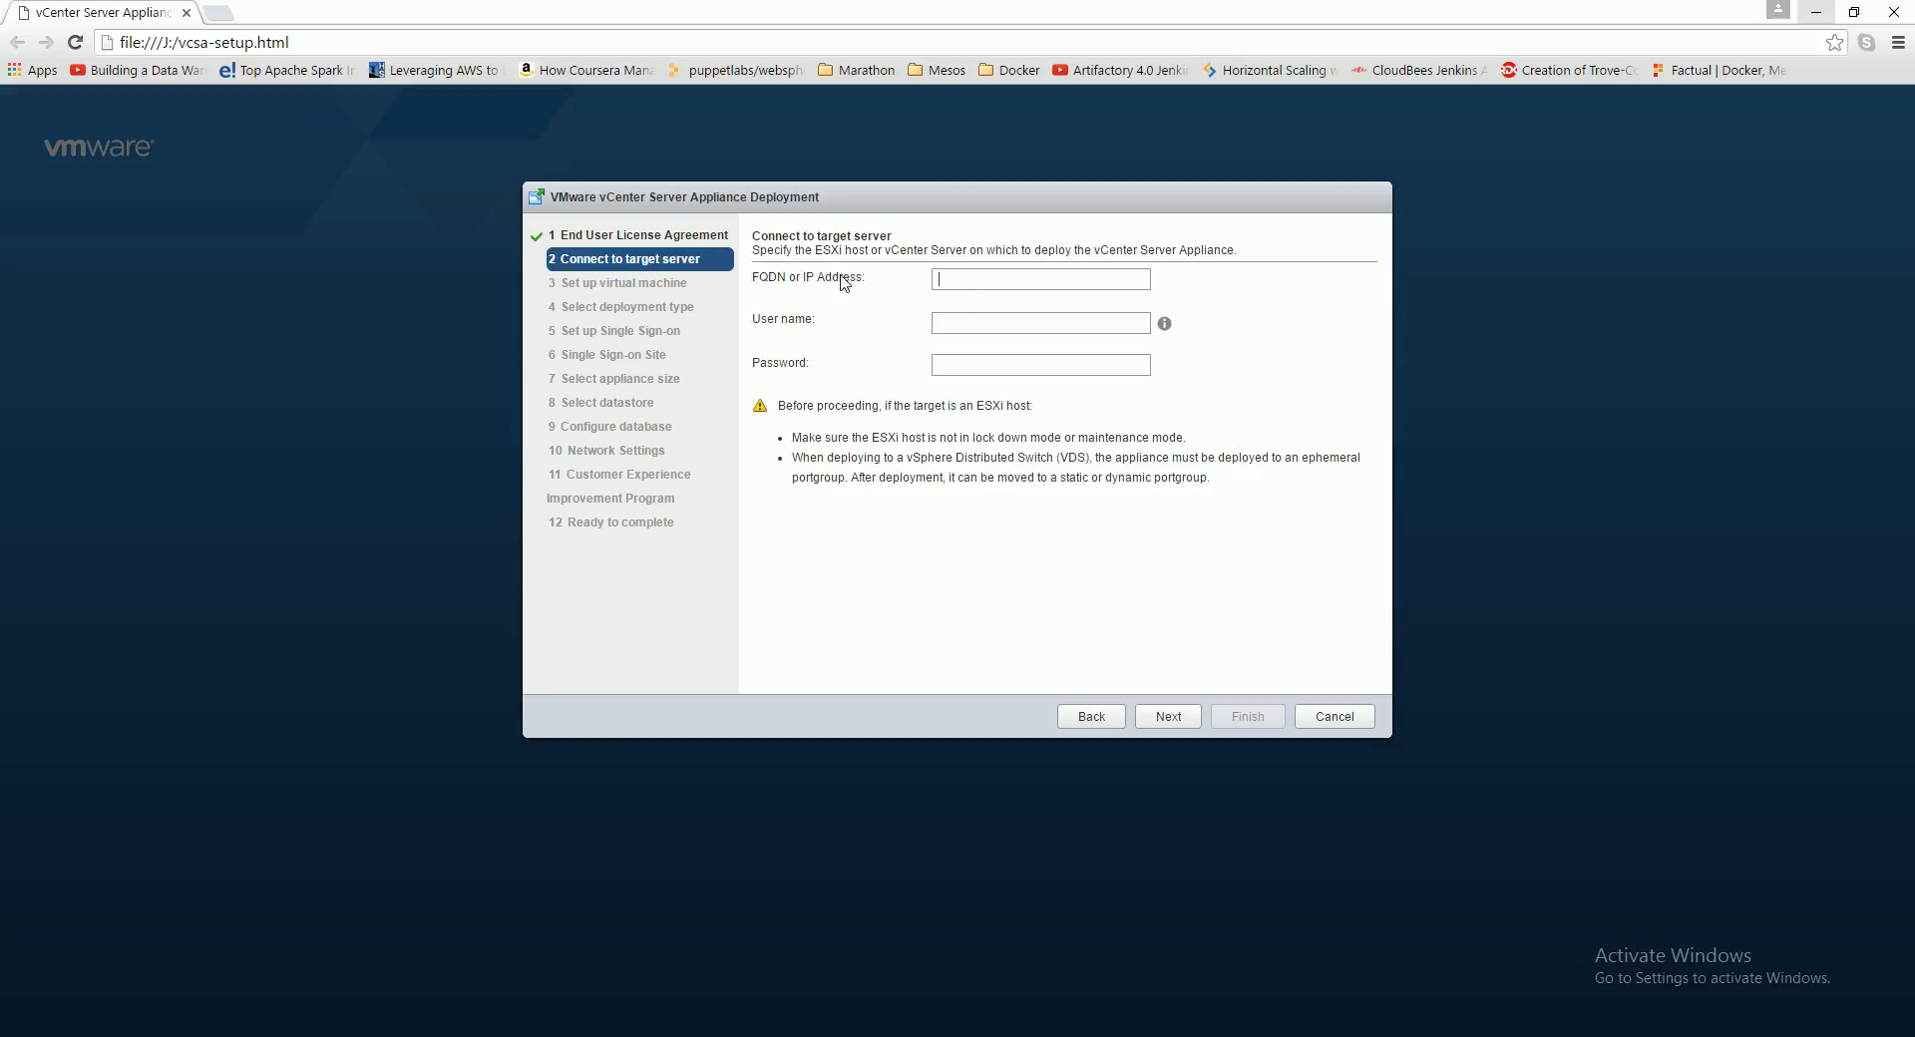
Step: Enter 192.168.0.5 as the target server's FQDN or IP address
left_click(948, 281)
type("192.168")
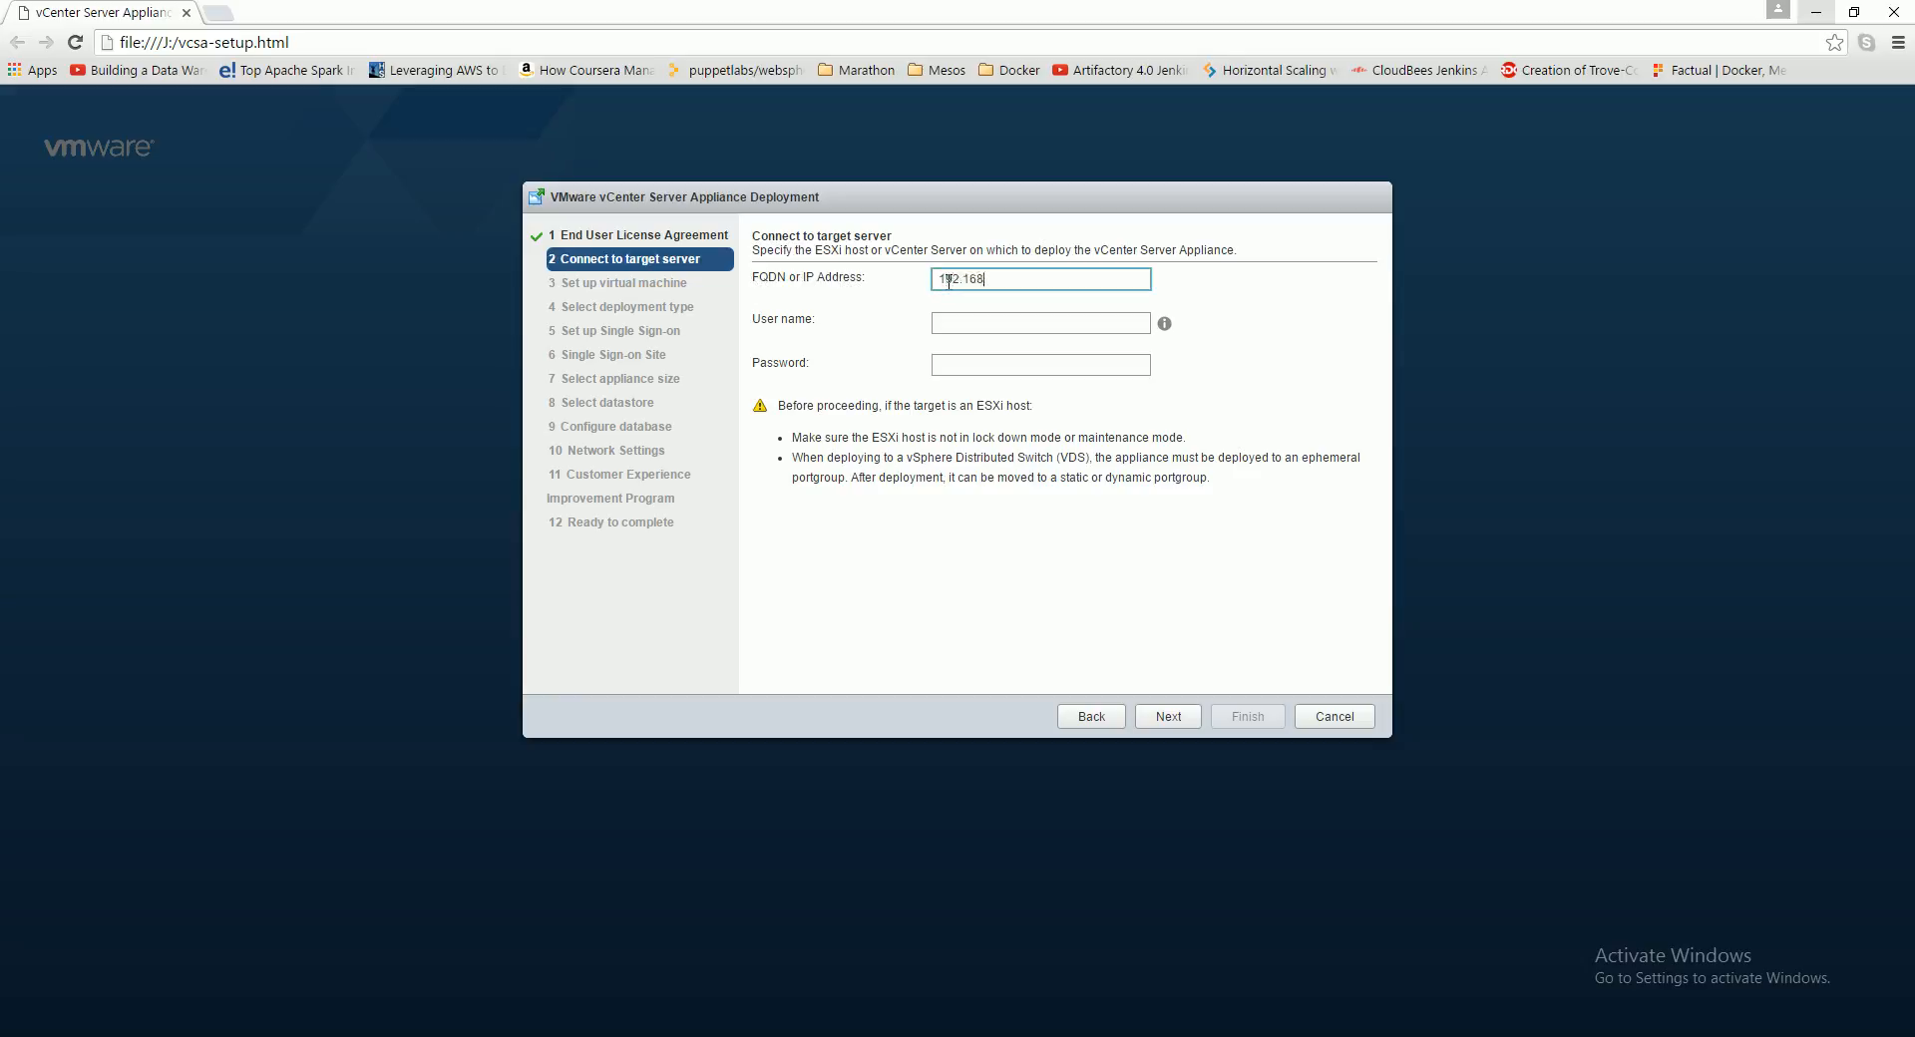
type(".0.5")
Step: Check the ESXi host's IP address on the VMwarevSphereESXi-6.0 console in VMware Workstation, and return to the wizard
left_click_drag(1019, 284, 934, 282)
left_click(643, 940)
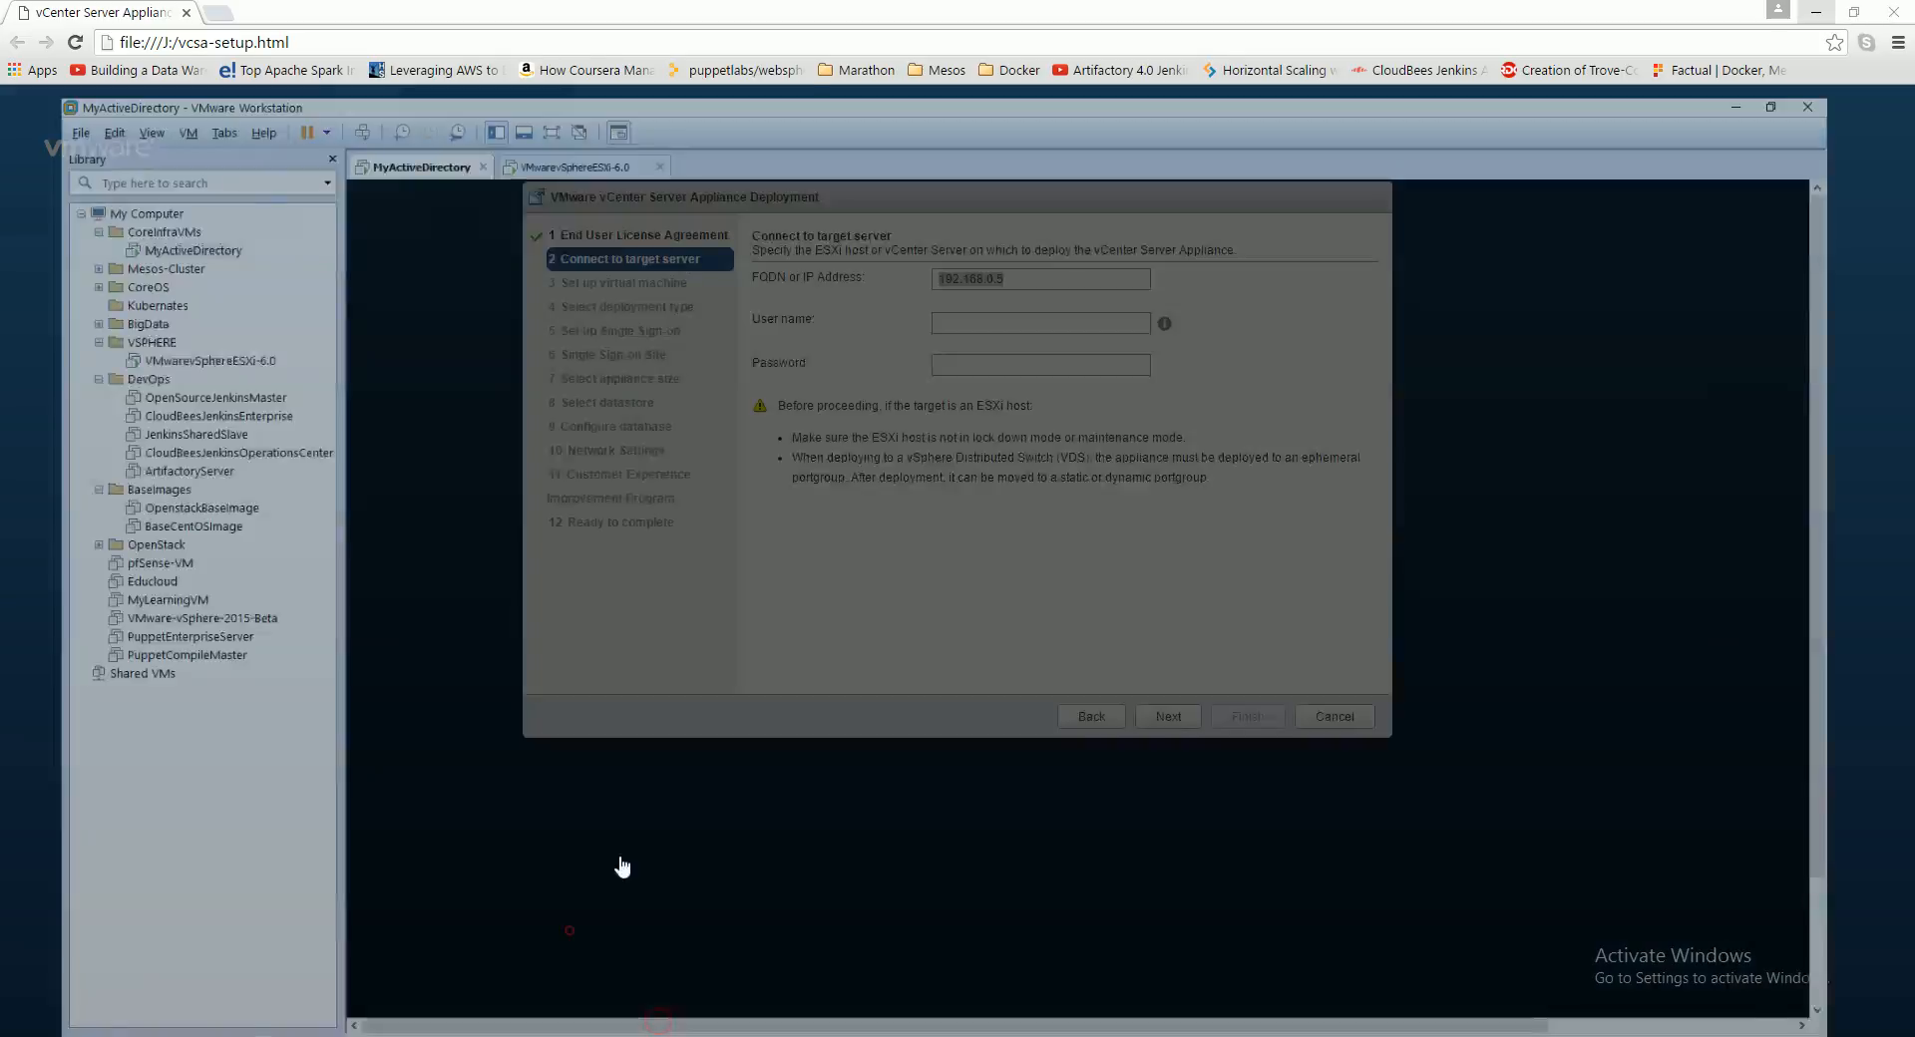
left_click(541, 75)
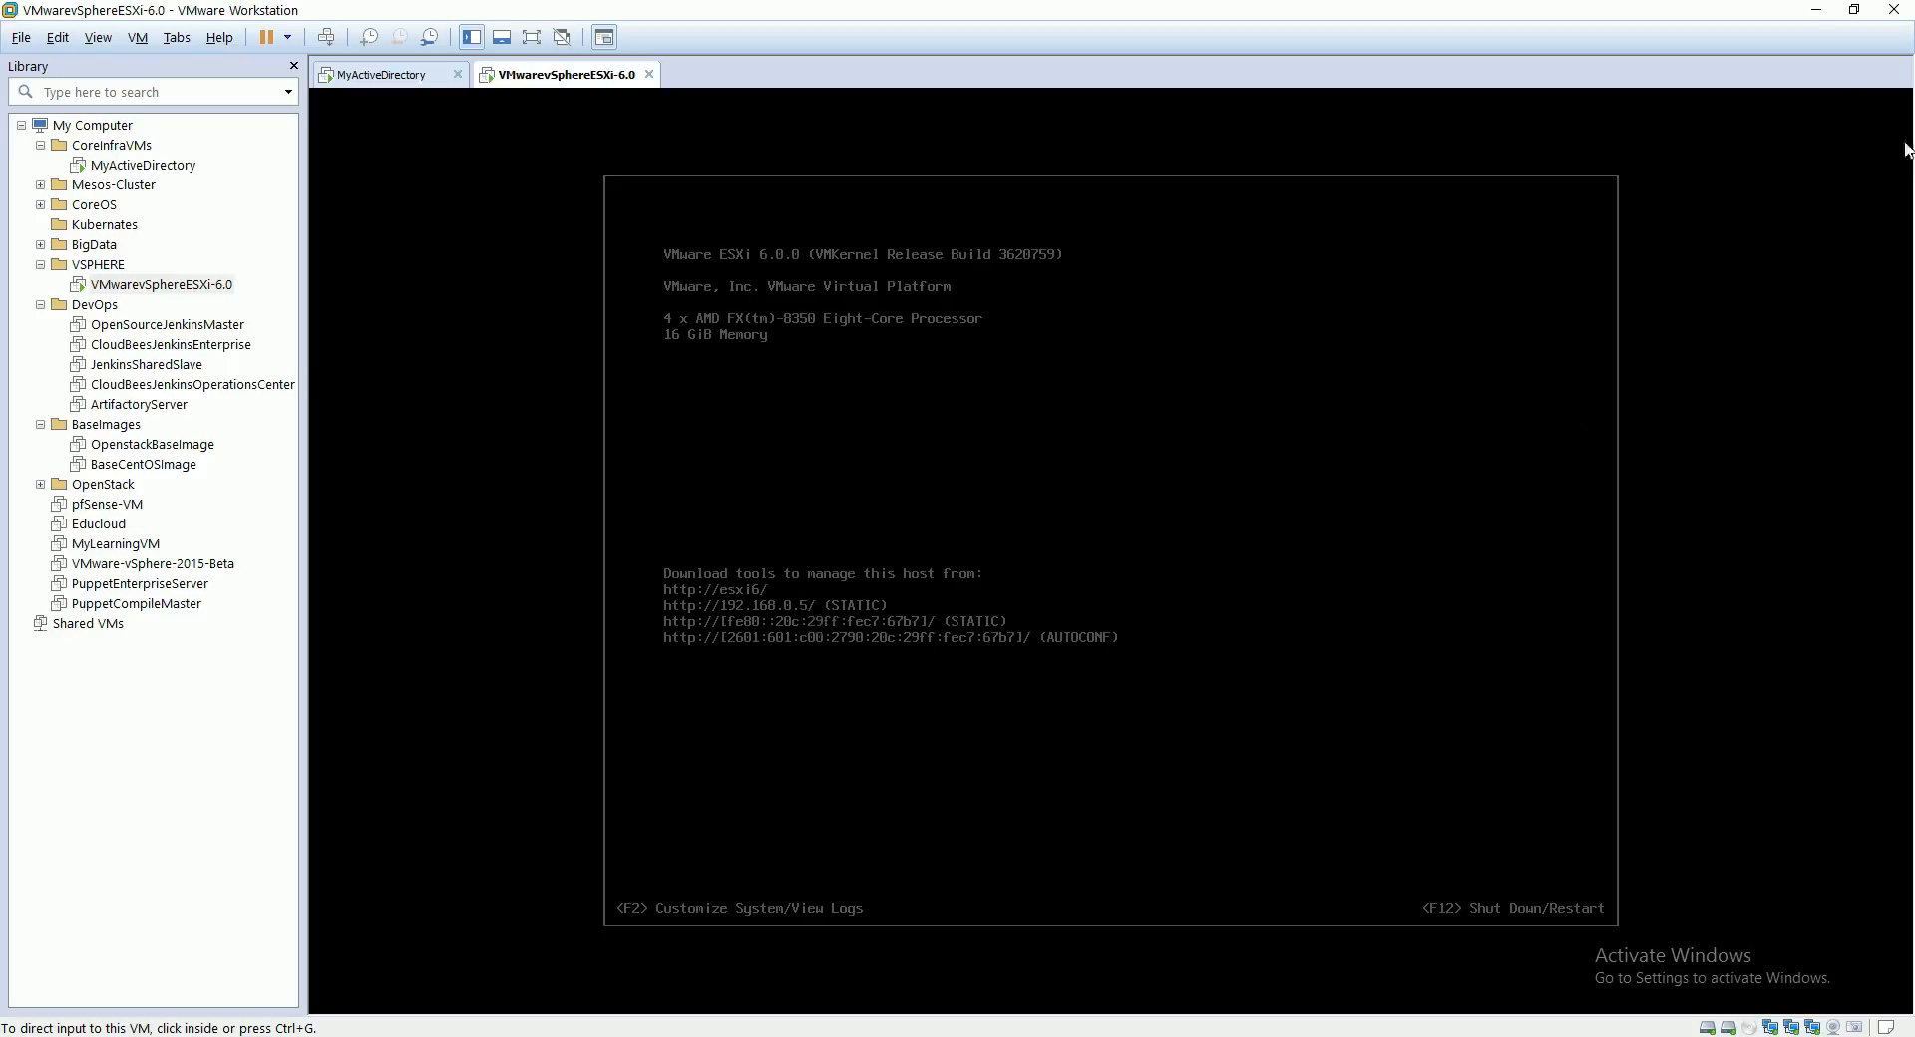
left_click(1816, 10)
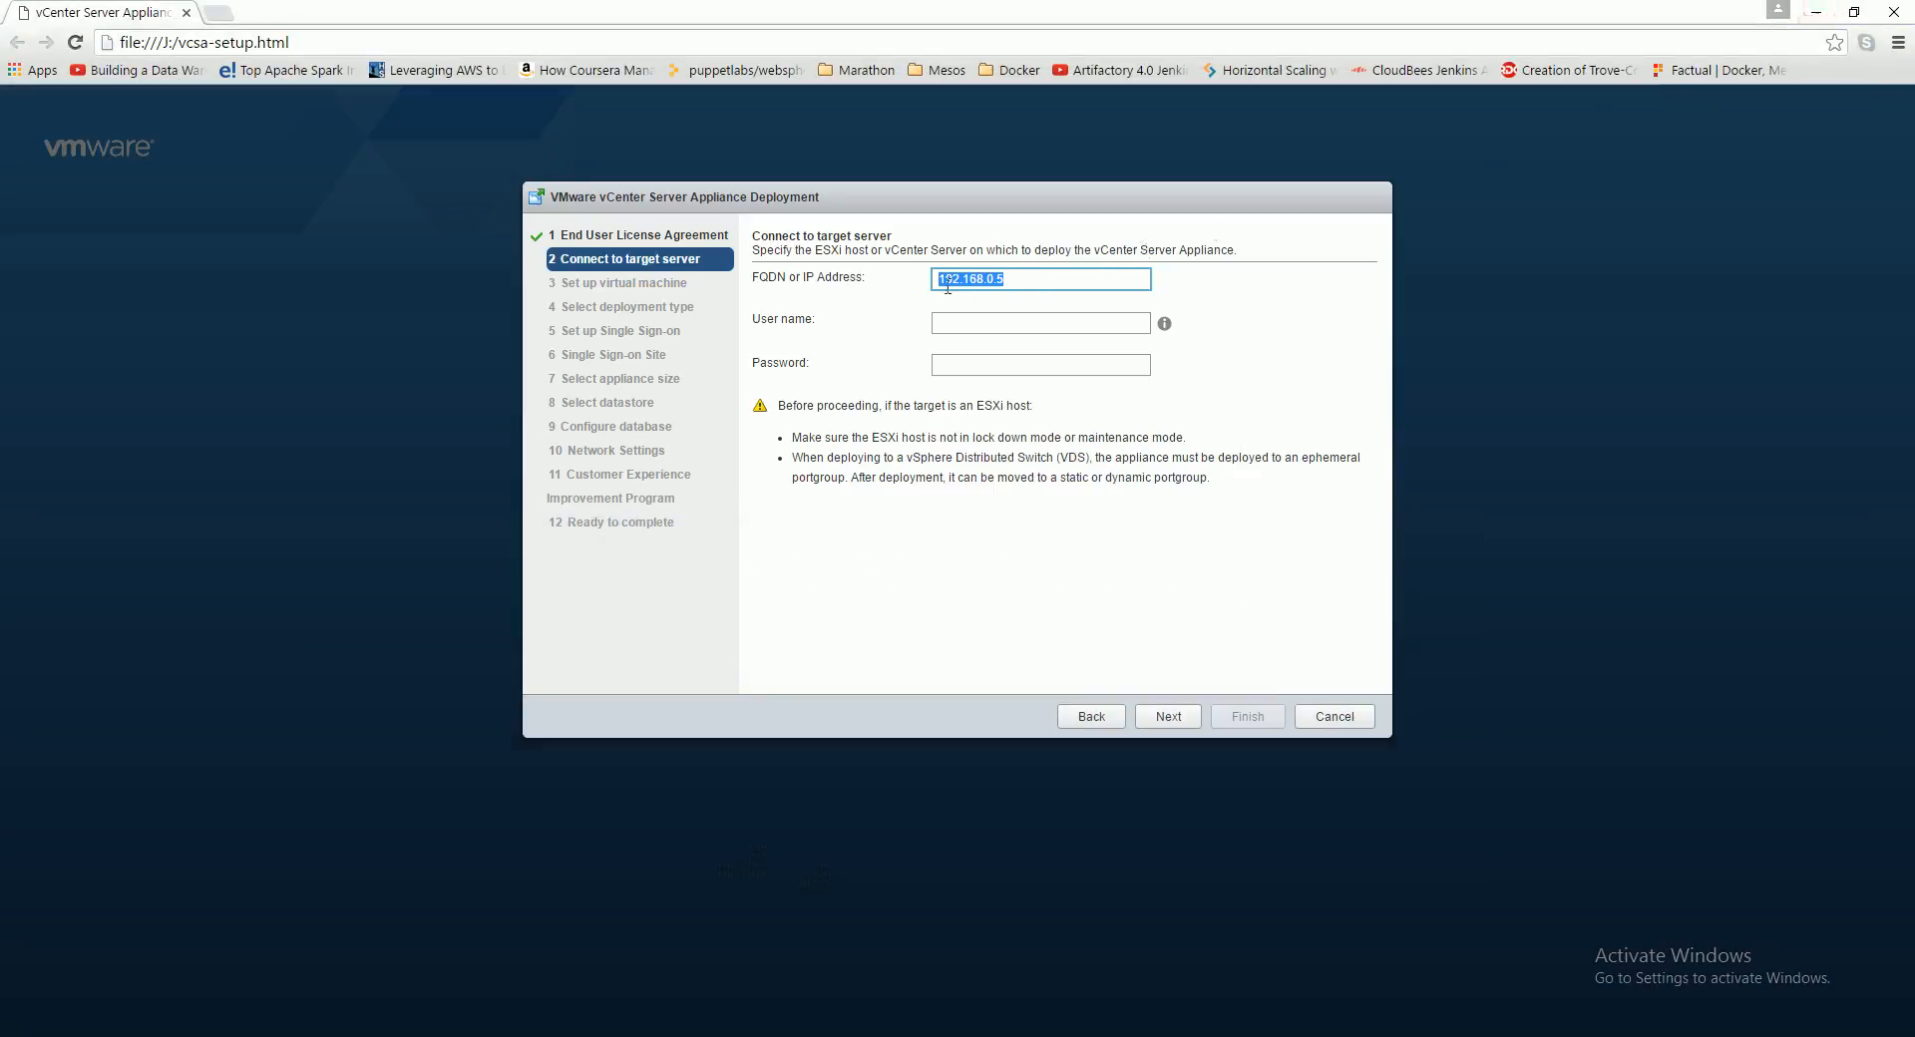
Step: Connect to the target server with user name root and the account password, accepting its untrusted SSL certificate
left_click(989, 323)
type("root")
key("Tab")
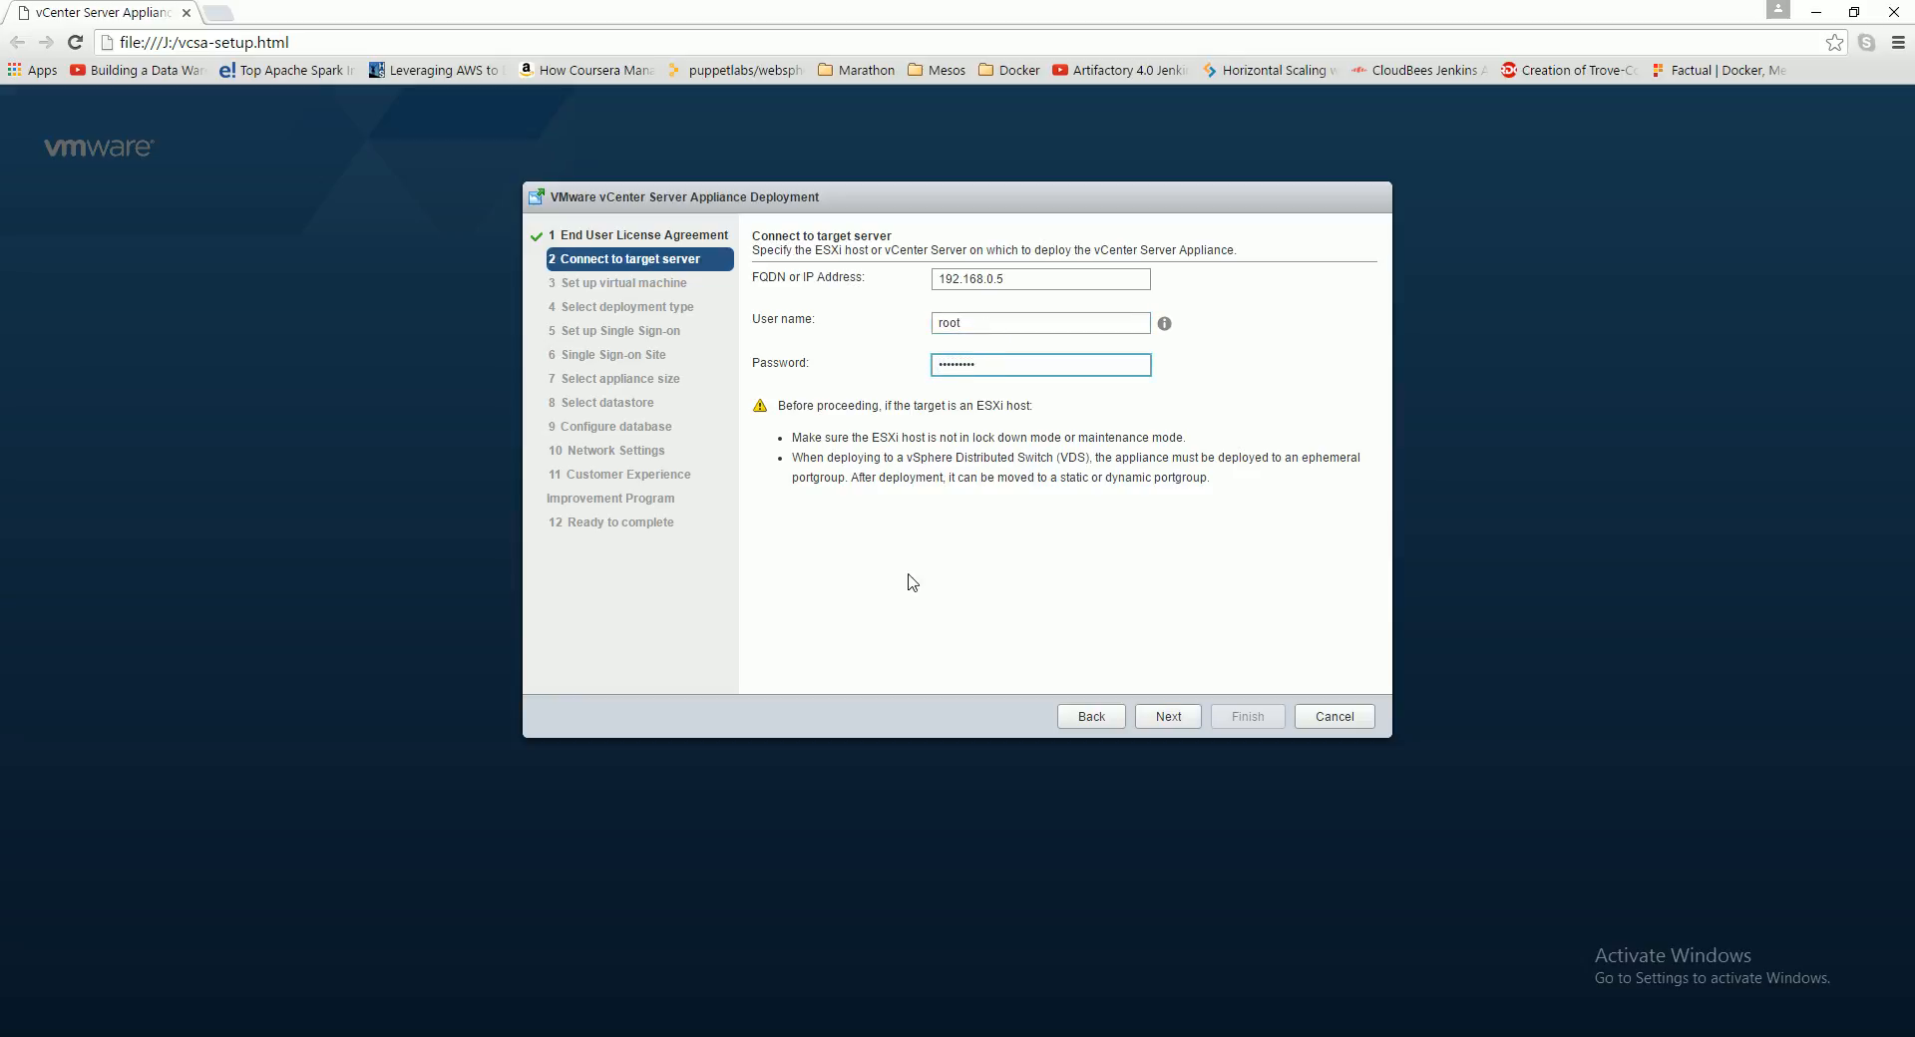
left_click(1168, 716)
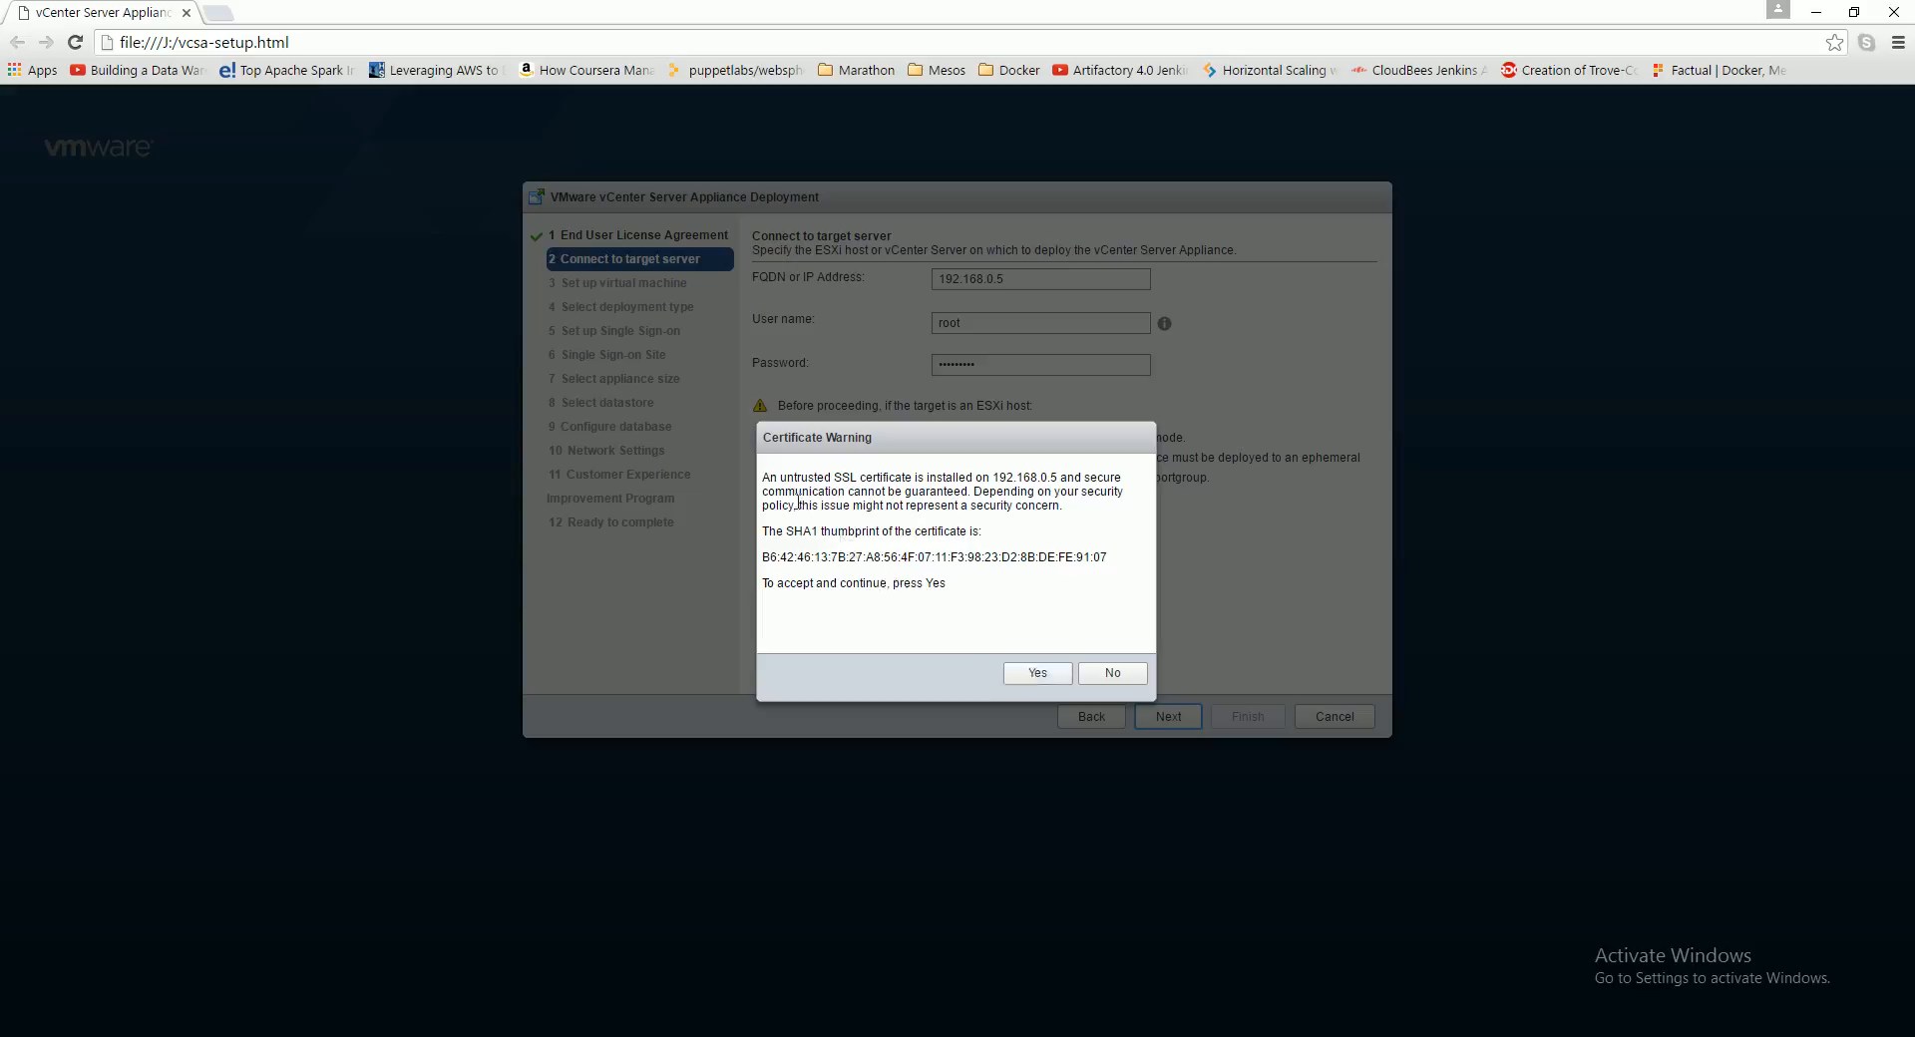
left_click(1036, 672)
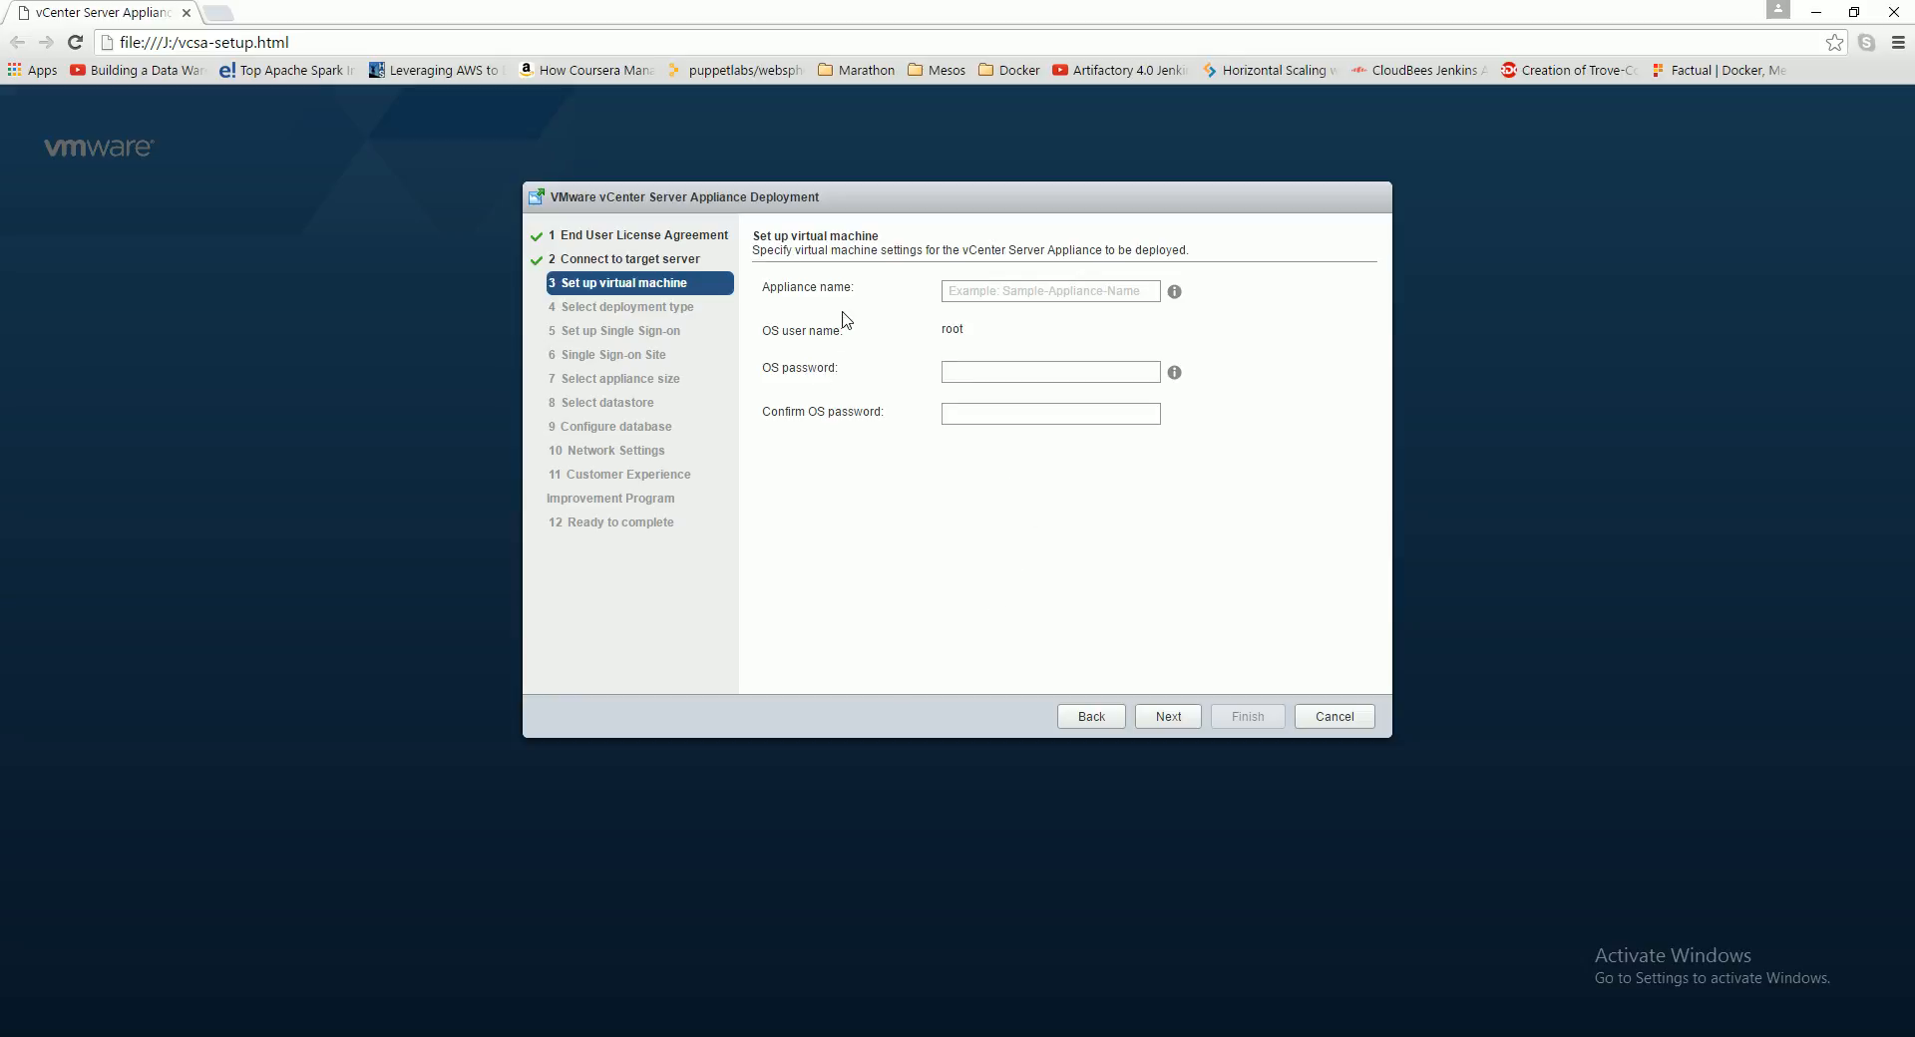
Step: Enter vCenterServer6.0 as the appliance name
left_click(980, 291)
type("vCenter")
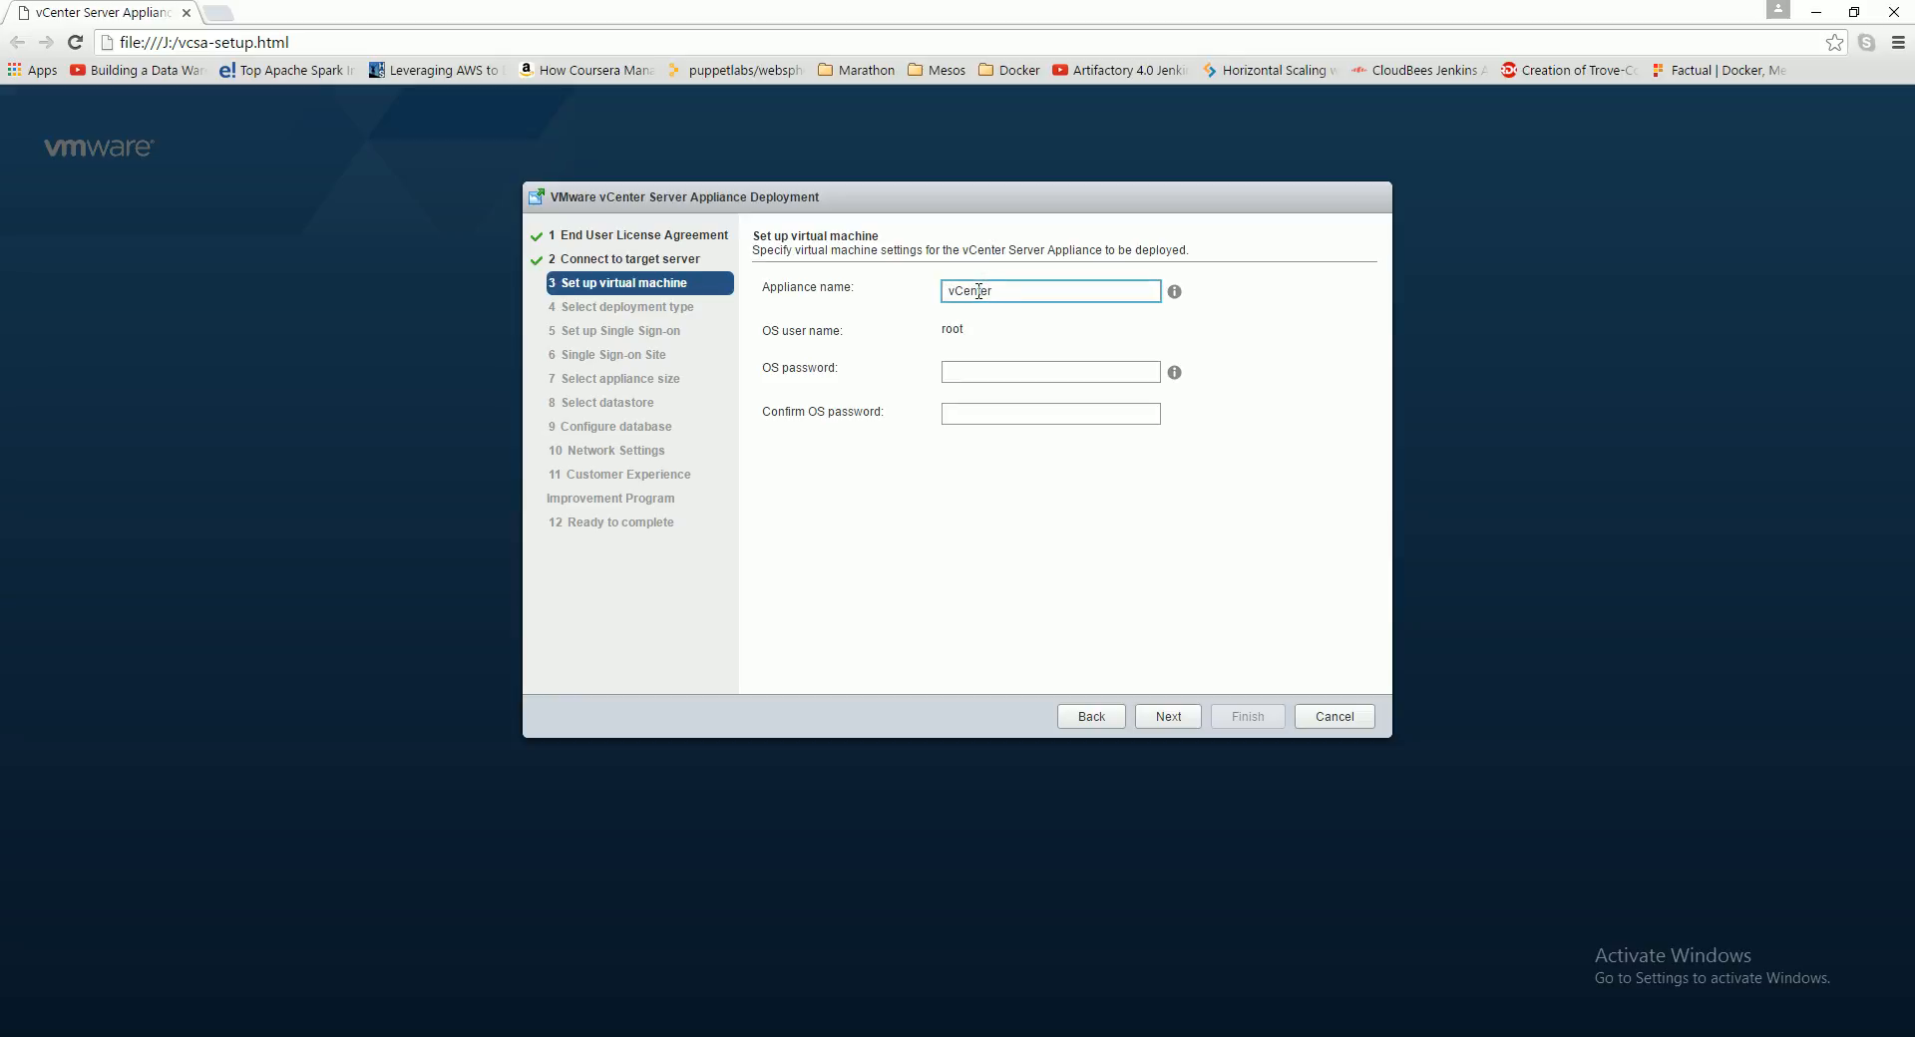
type("Server6.0")
Step: Switch to File Explorer to look through the VMware folder inside iso on Storage (H:), and return to the deployment wizard
left_click(514, 1006)
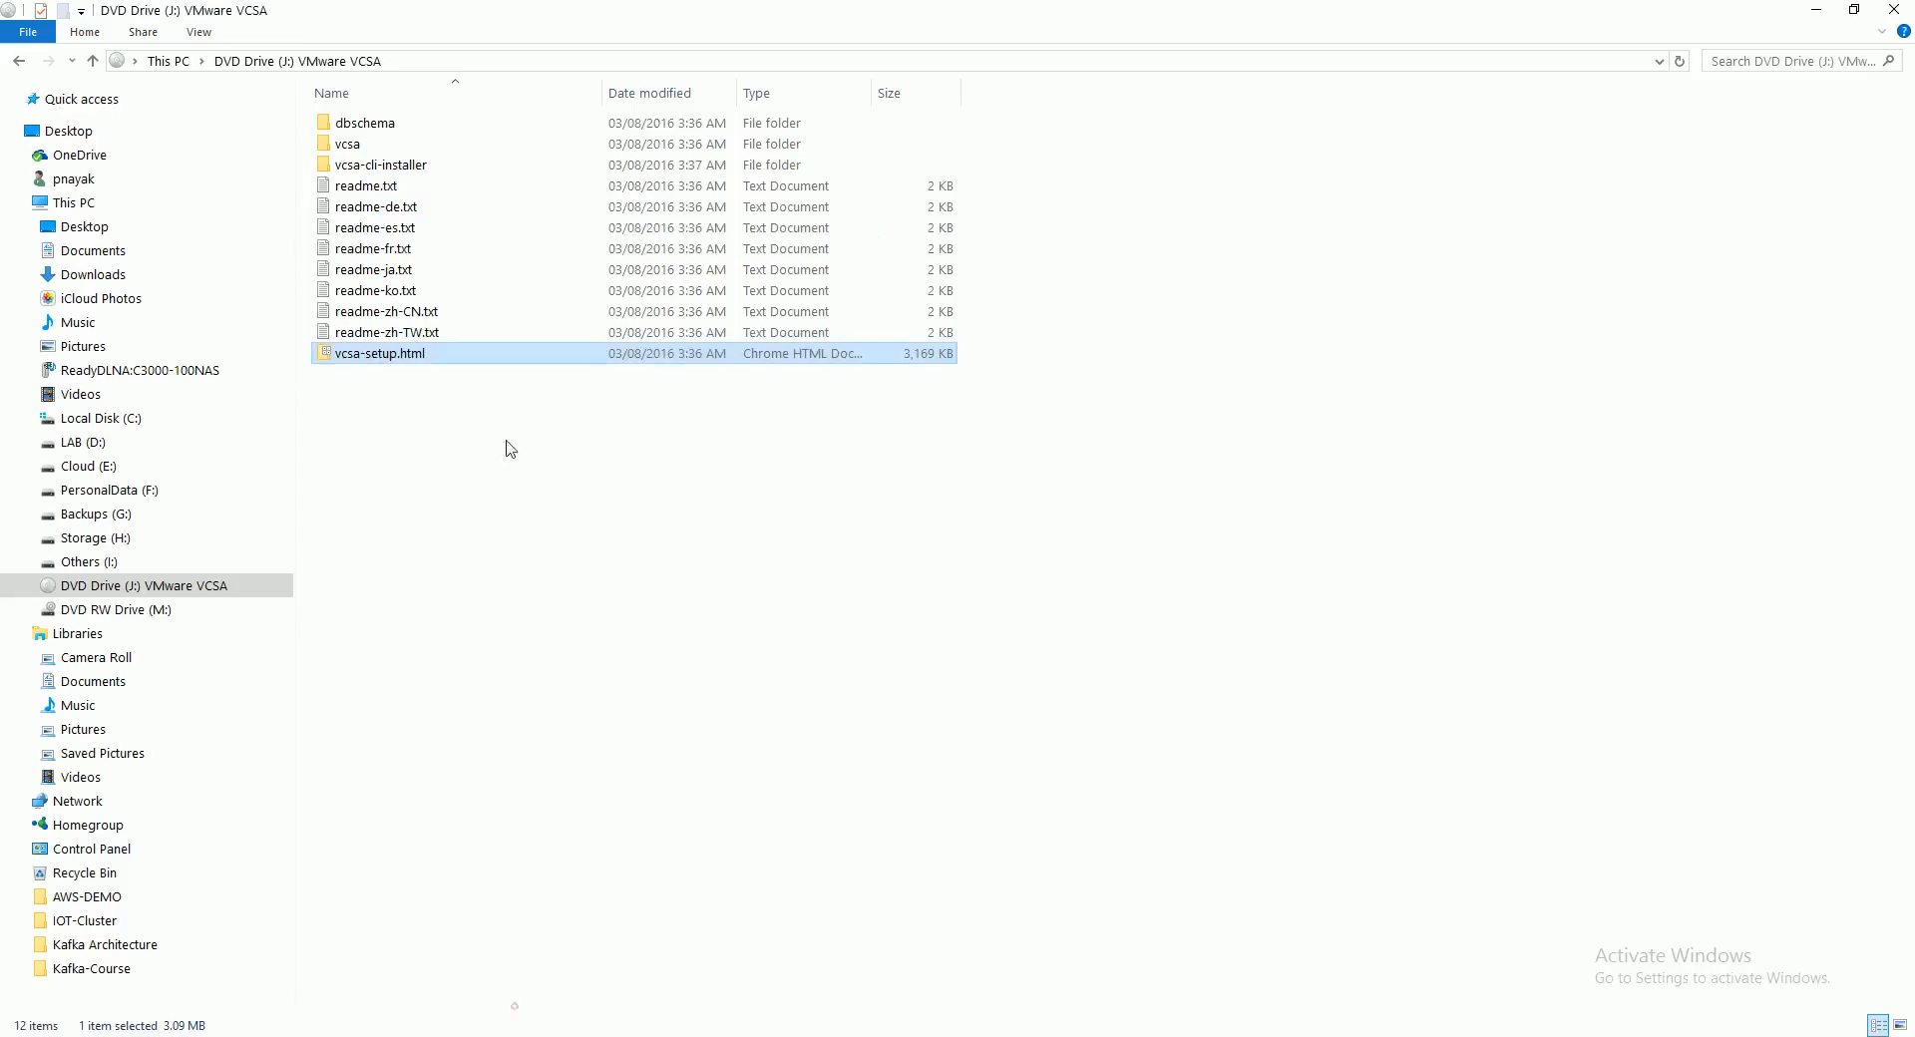
left_click(279, 63)
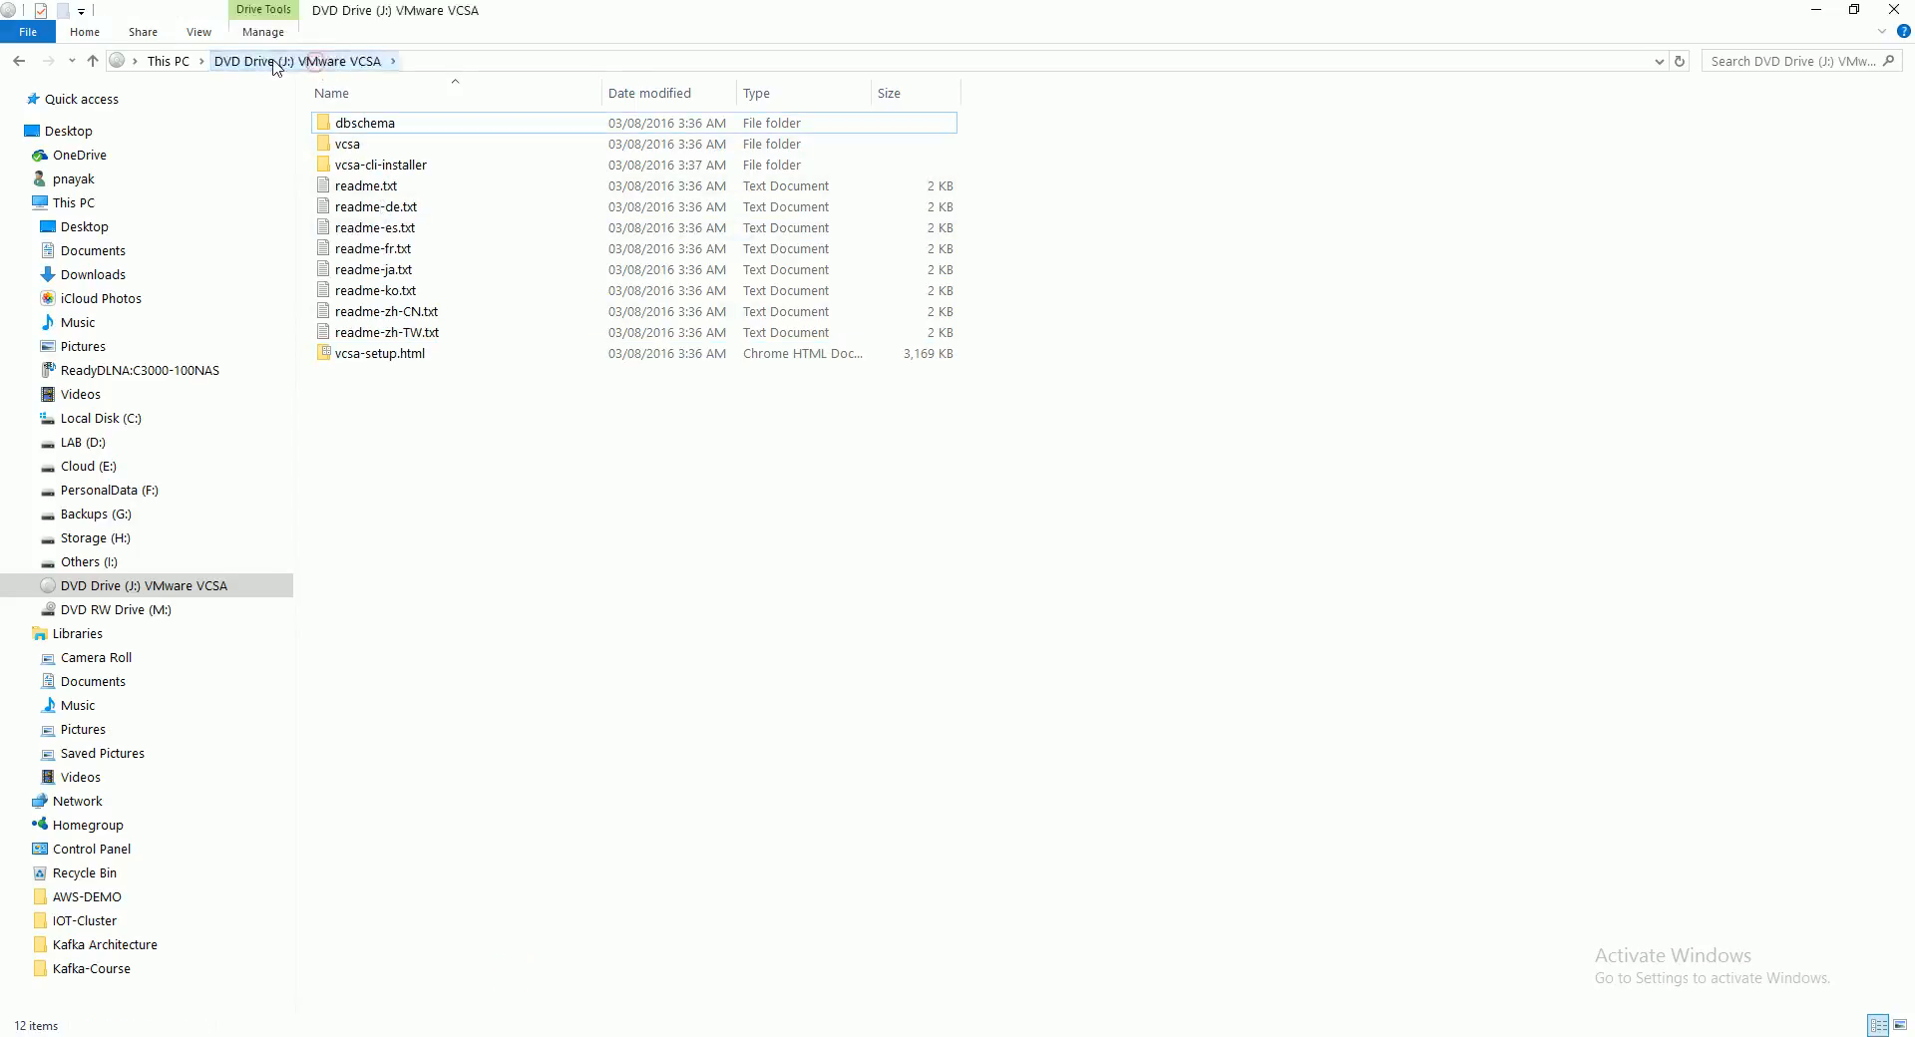
left_click(97, 543)
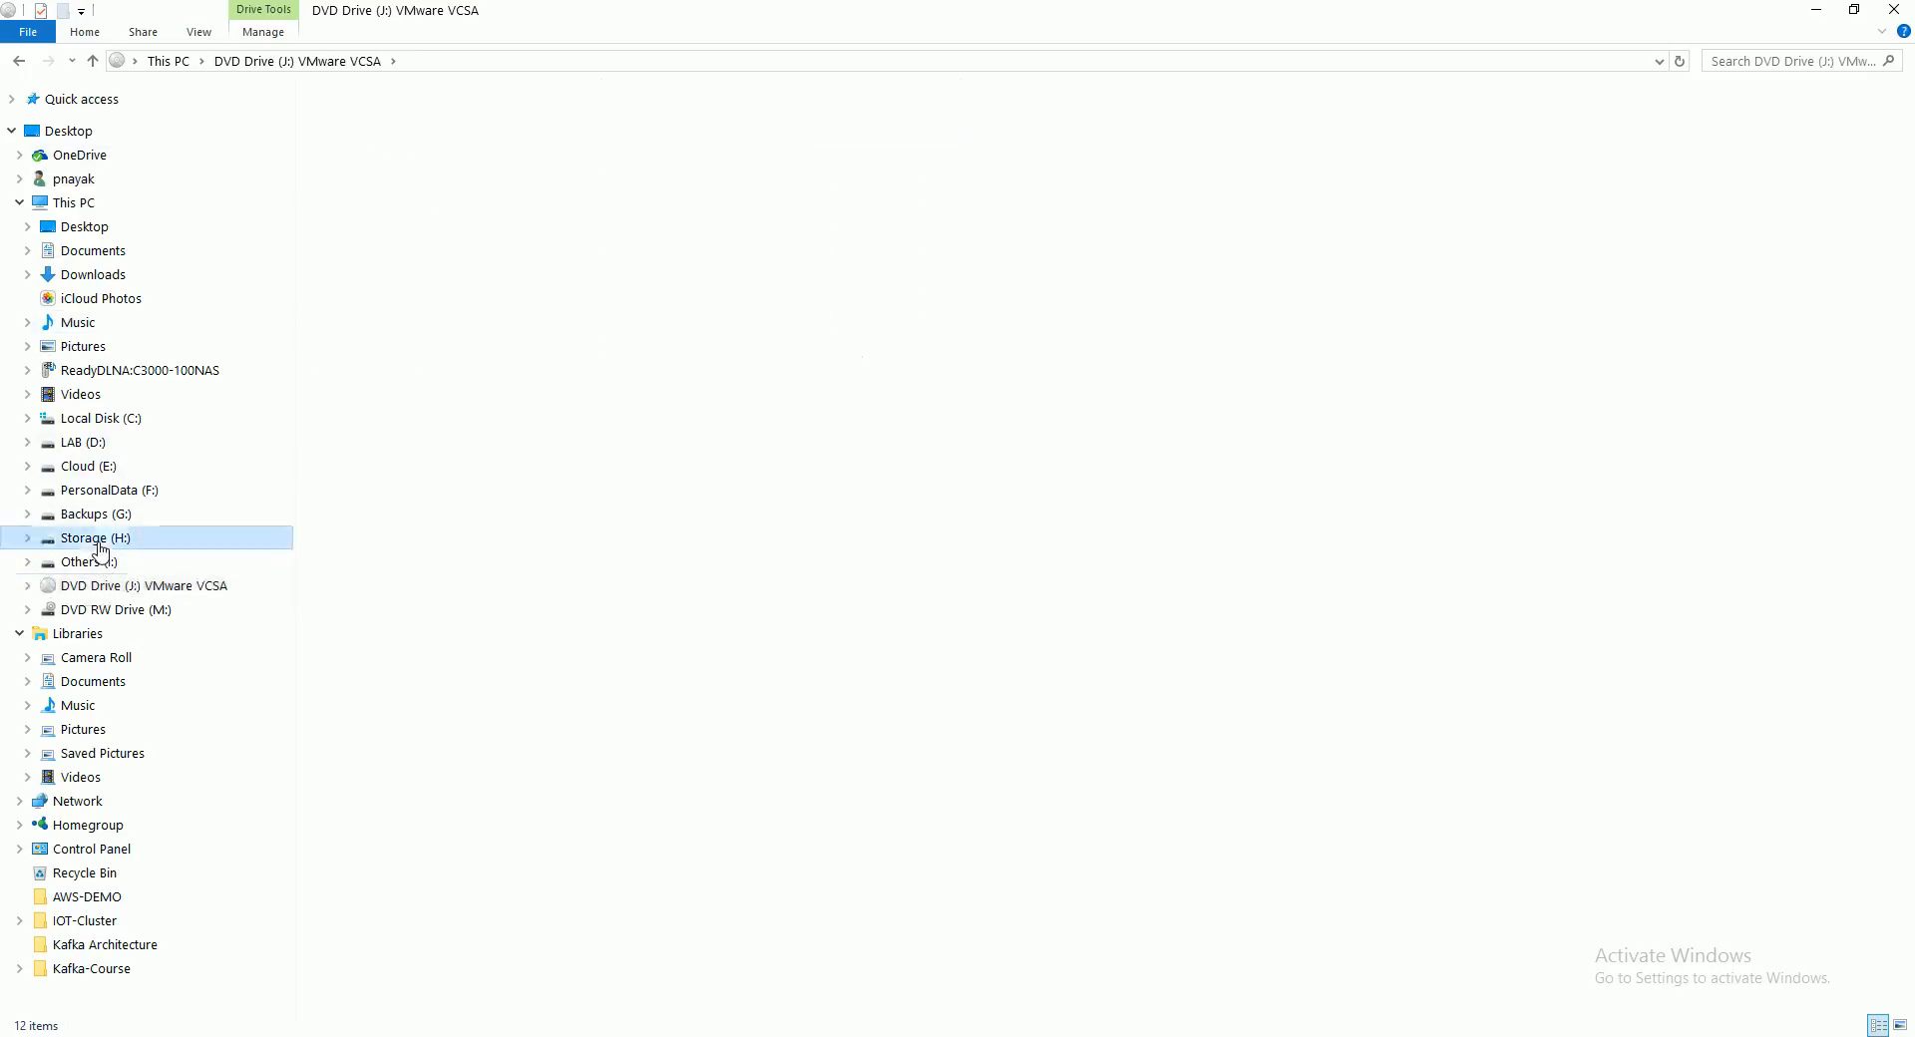
double_click(357, 146)
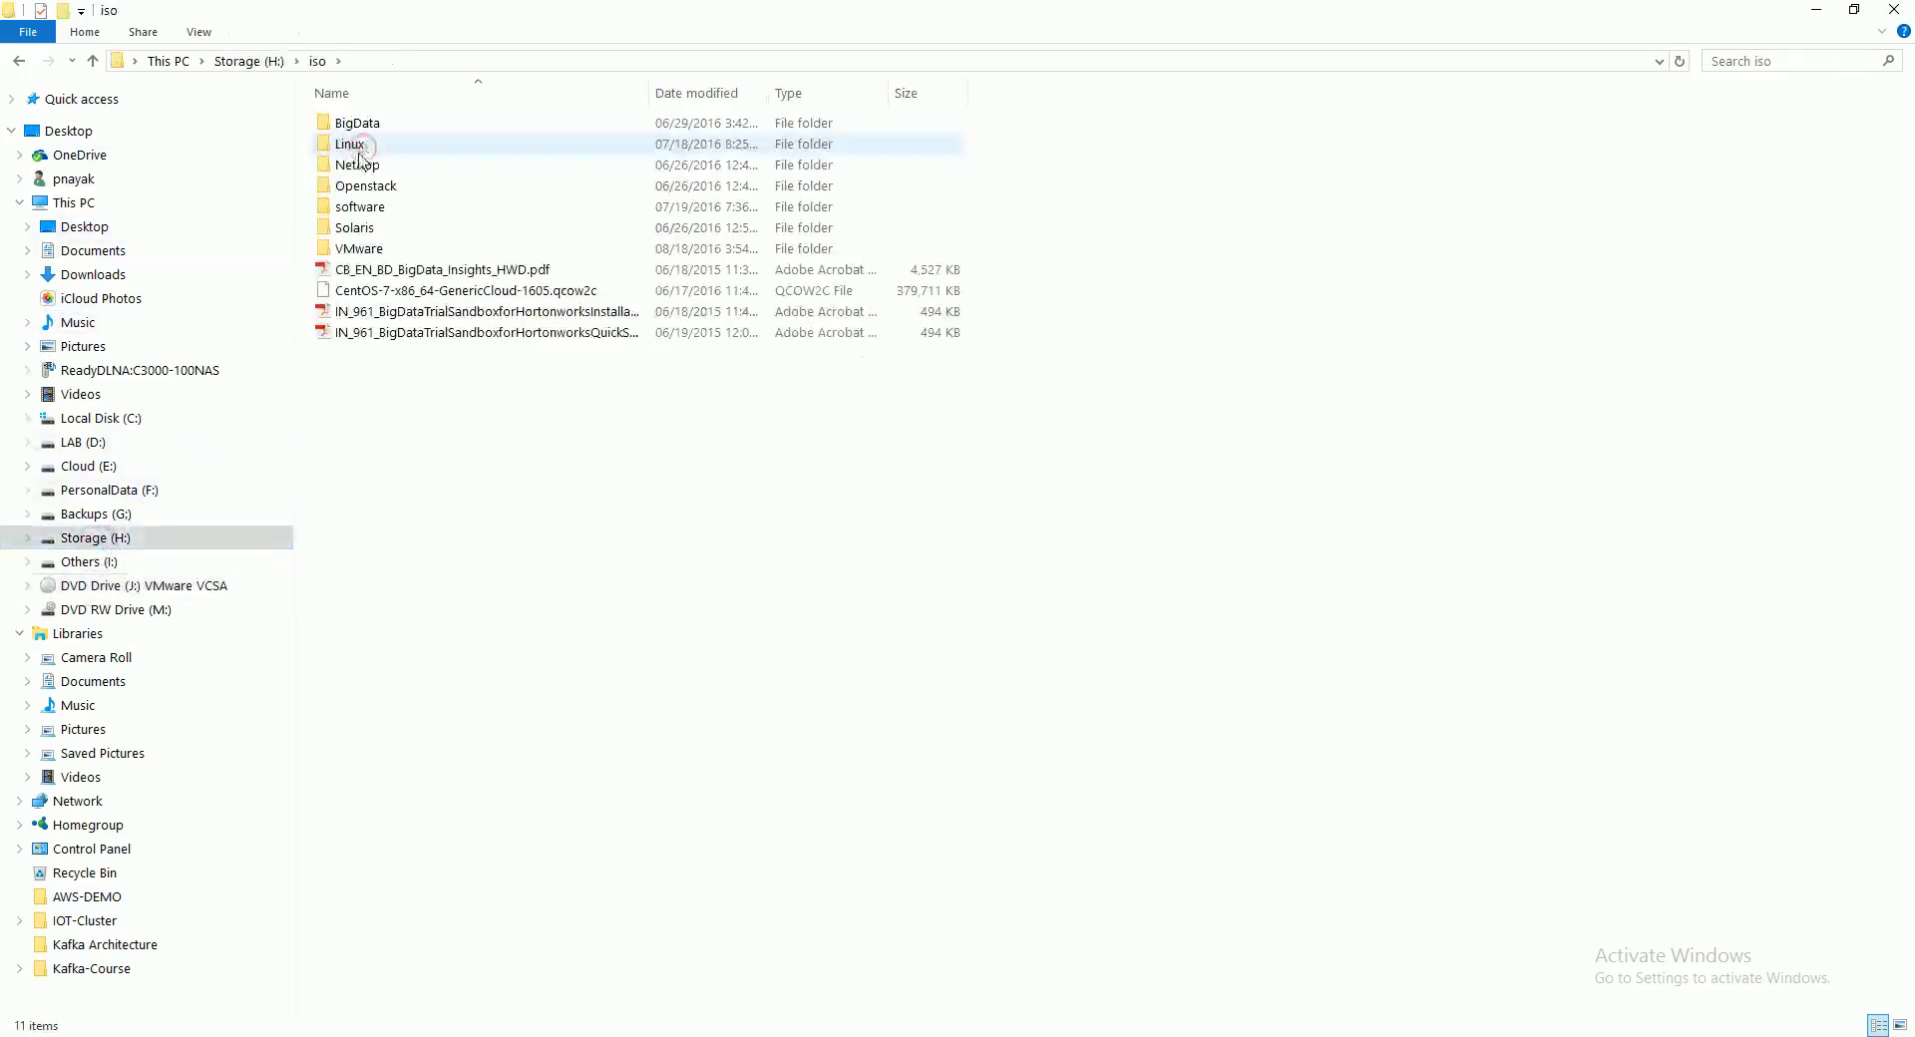
double_click(361, 248)
double_click(368, 150)
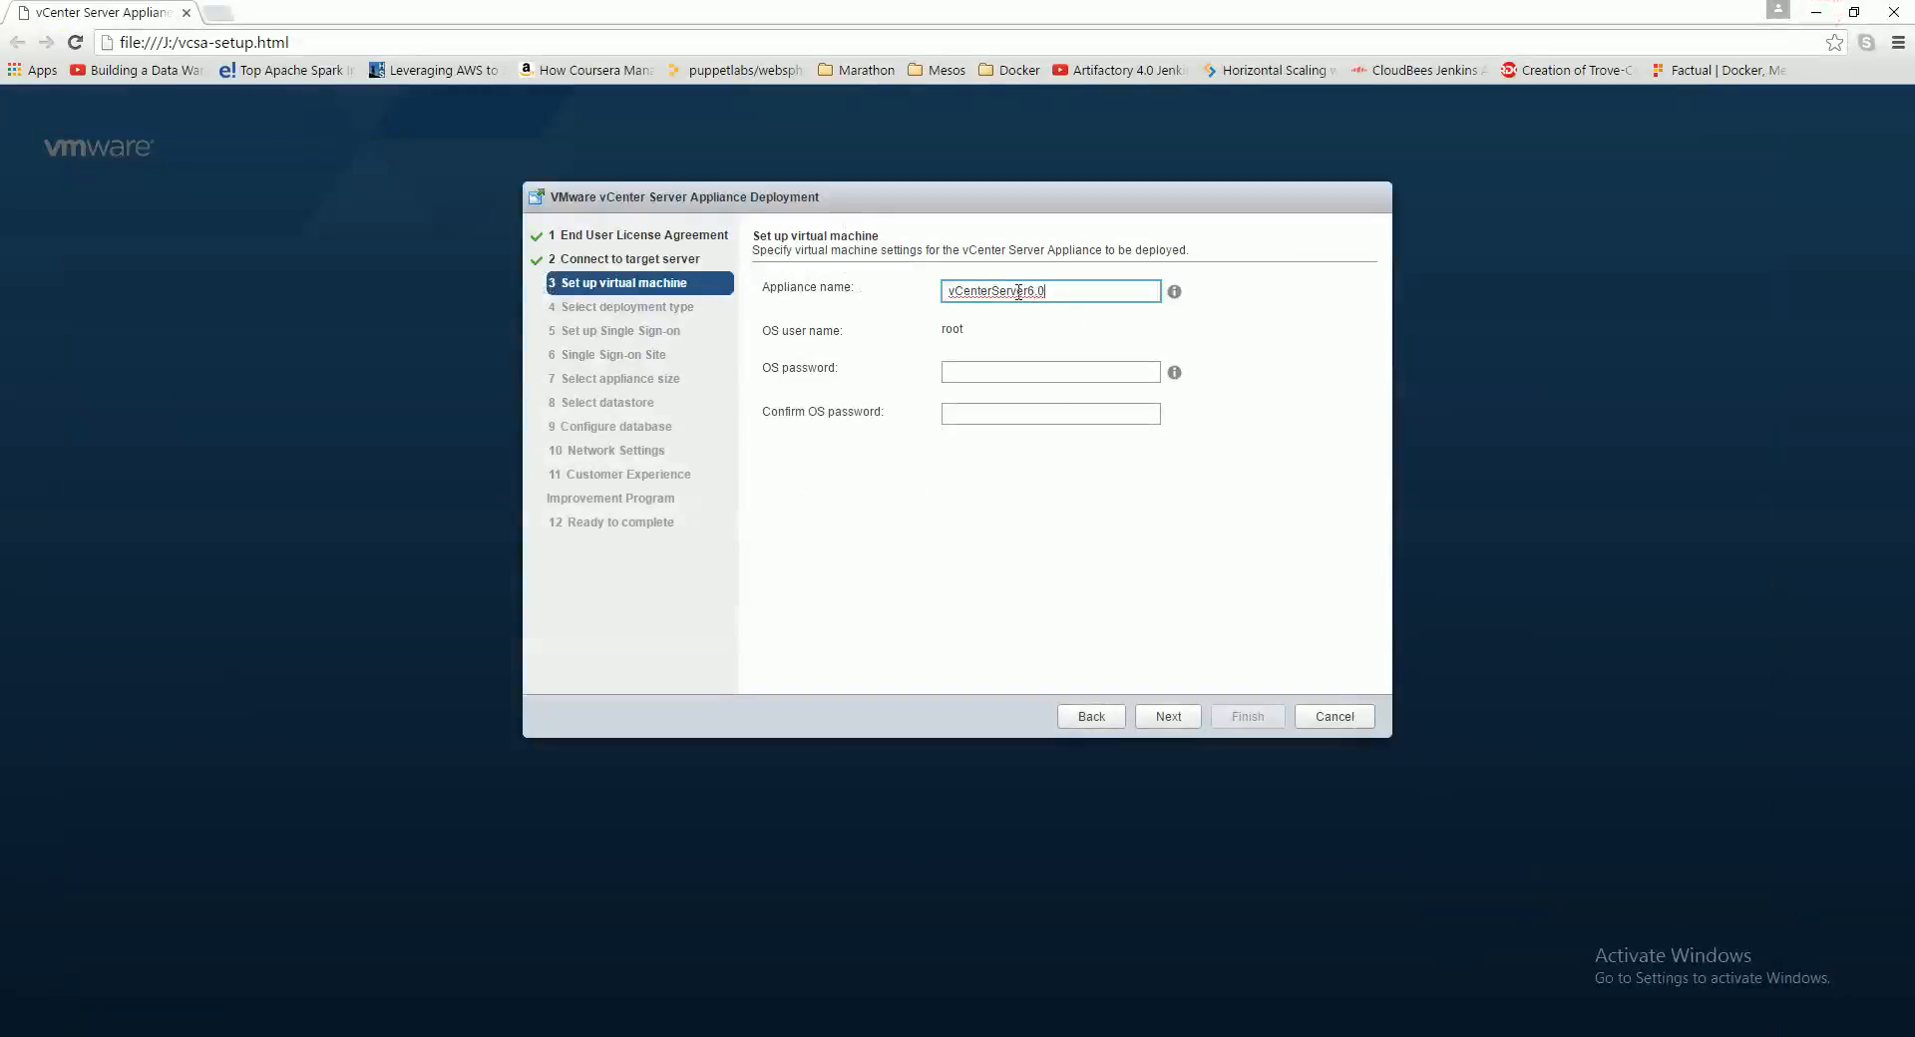
Step: Change the appliance name to vCenterServerAppliance6.0
left_click(1029, 290)
type("Appliance")
left_click(983, 376)
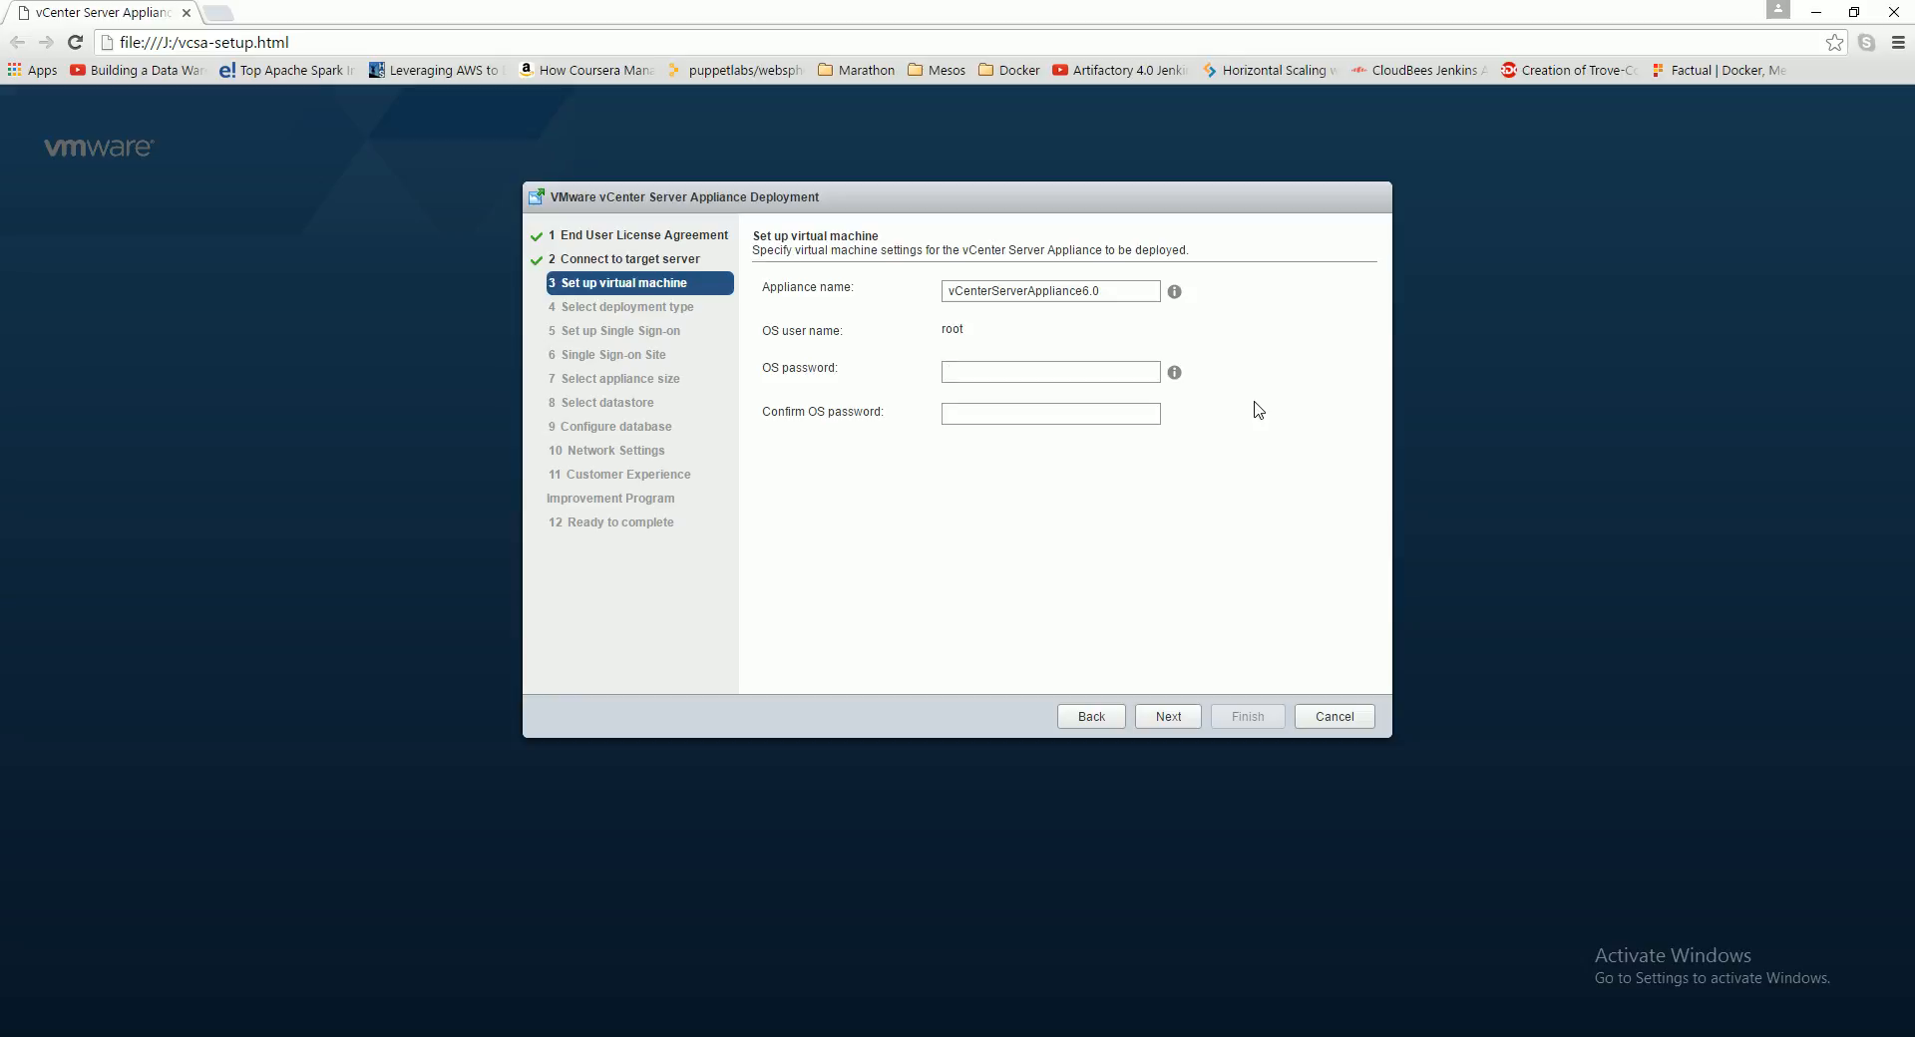
Step: Enter and confirm the OS password for the appliance's root user, and continue to the deployment type
left_click(1150, 379)
type("V")
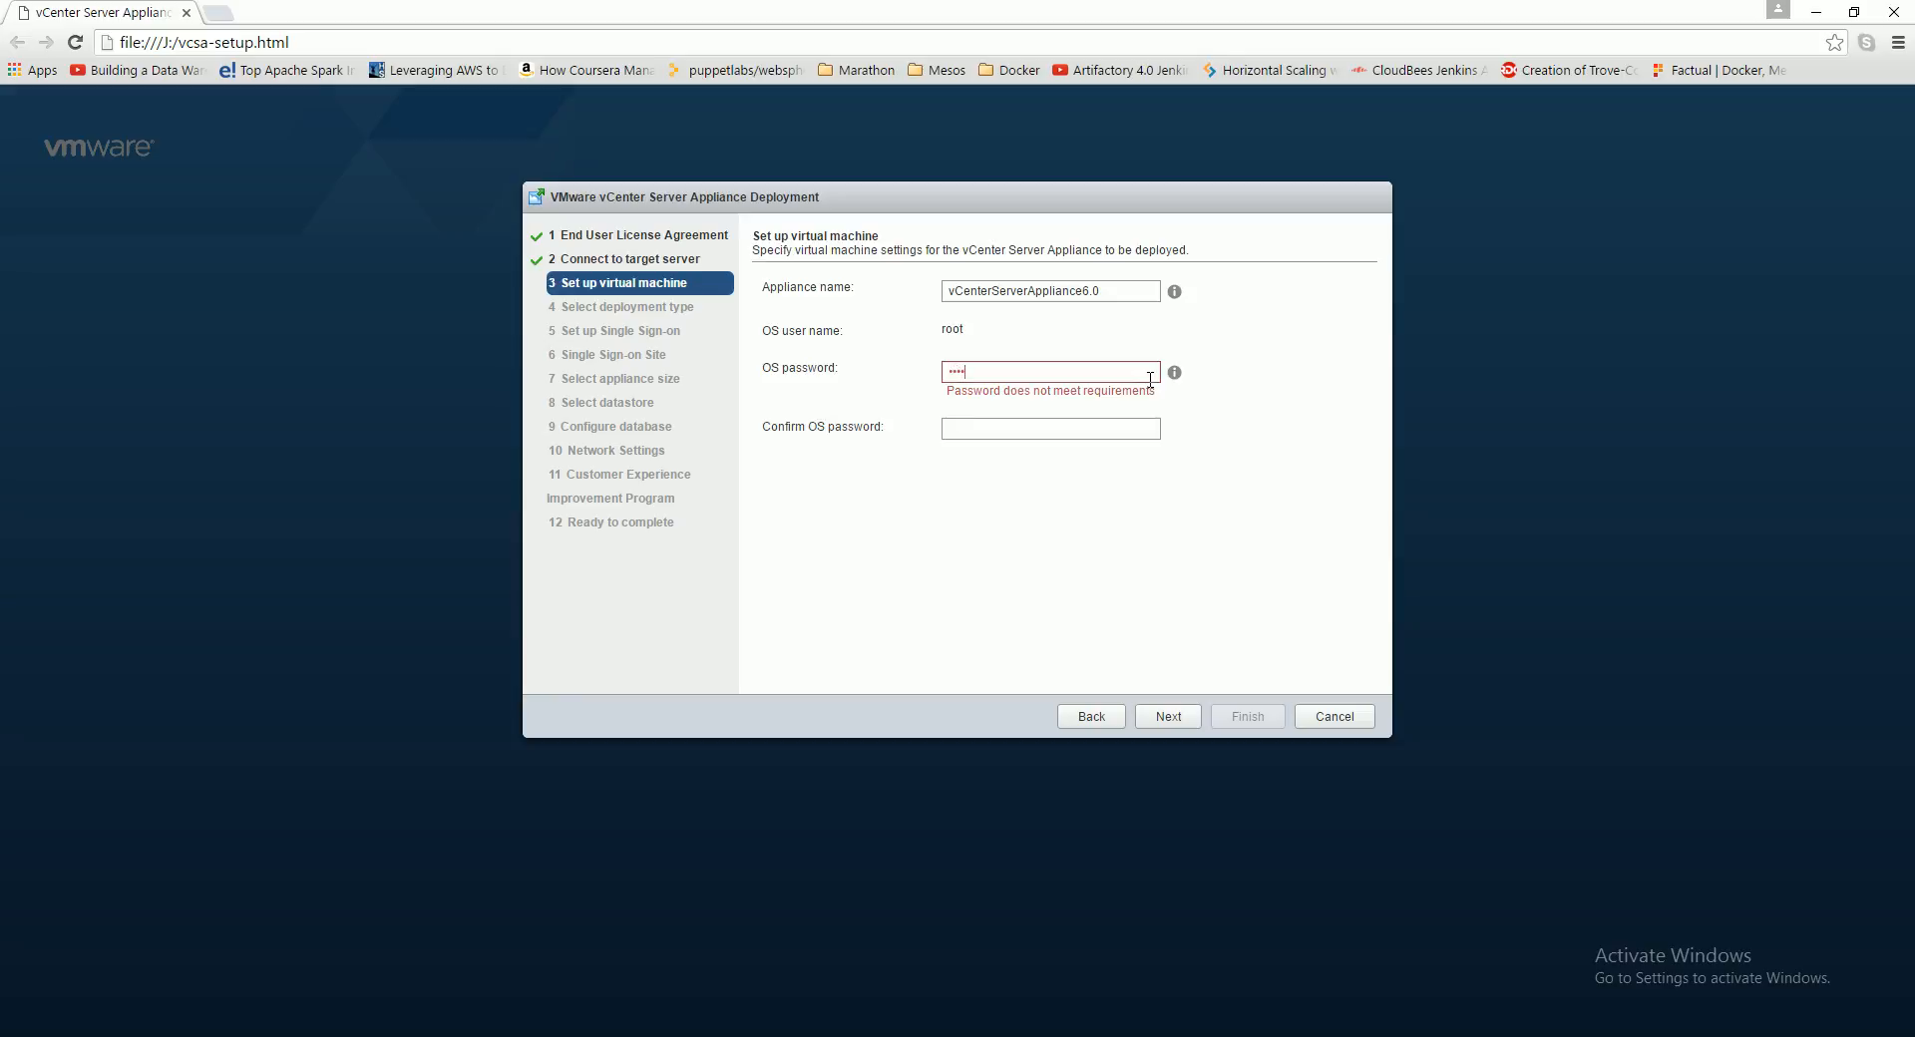
type("••••••••")
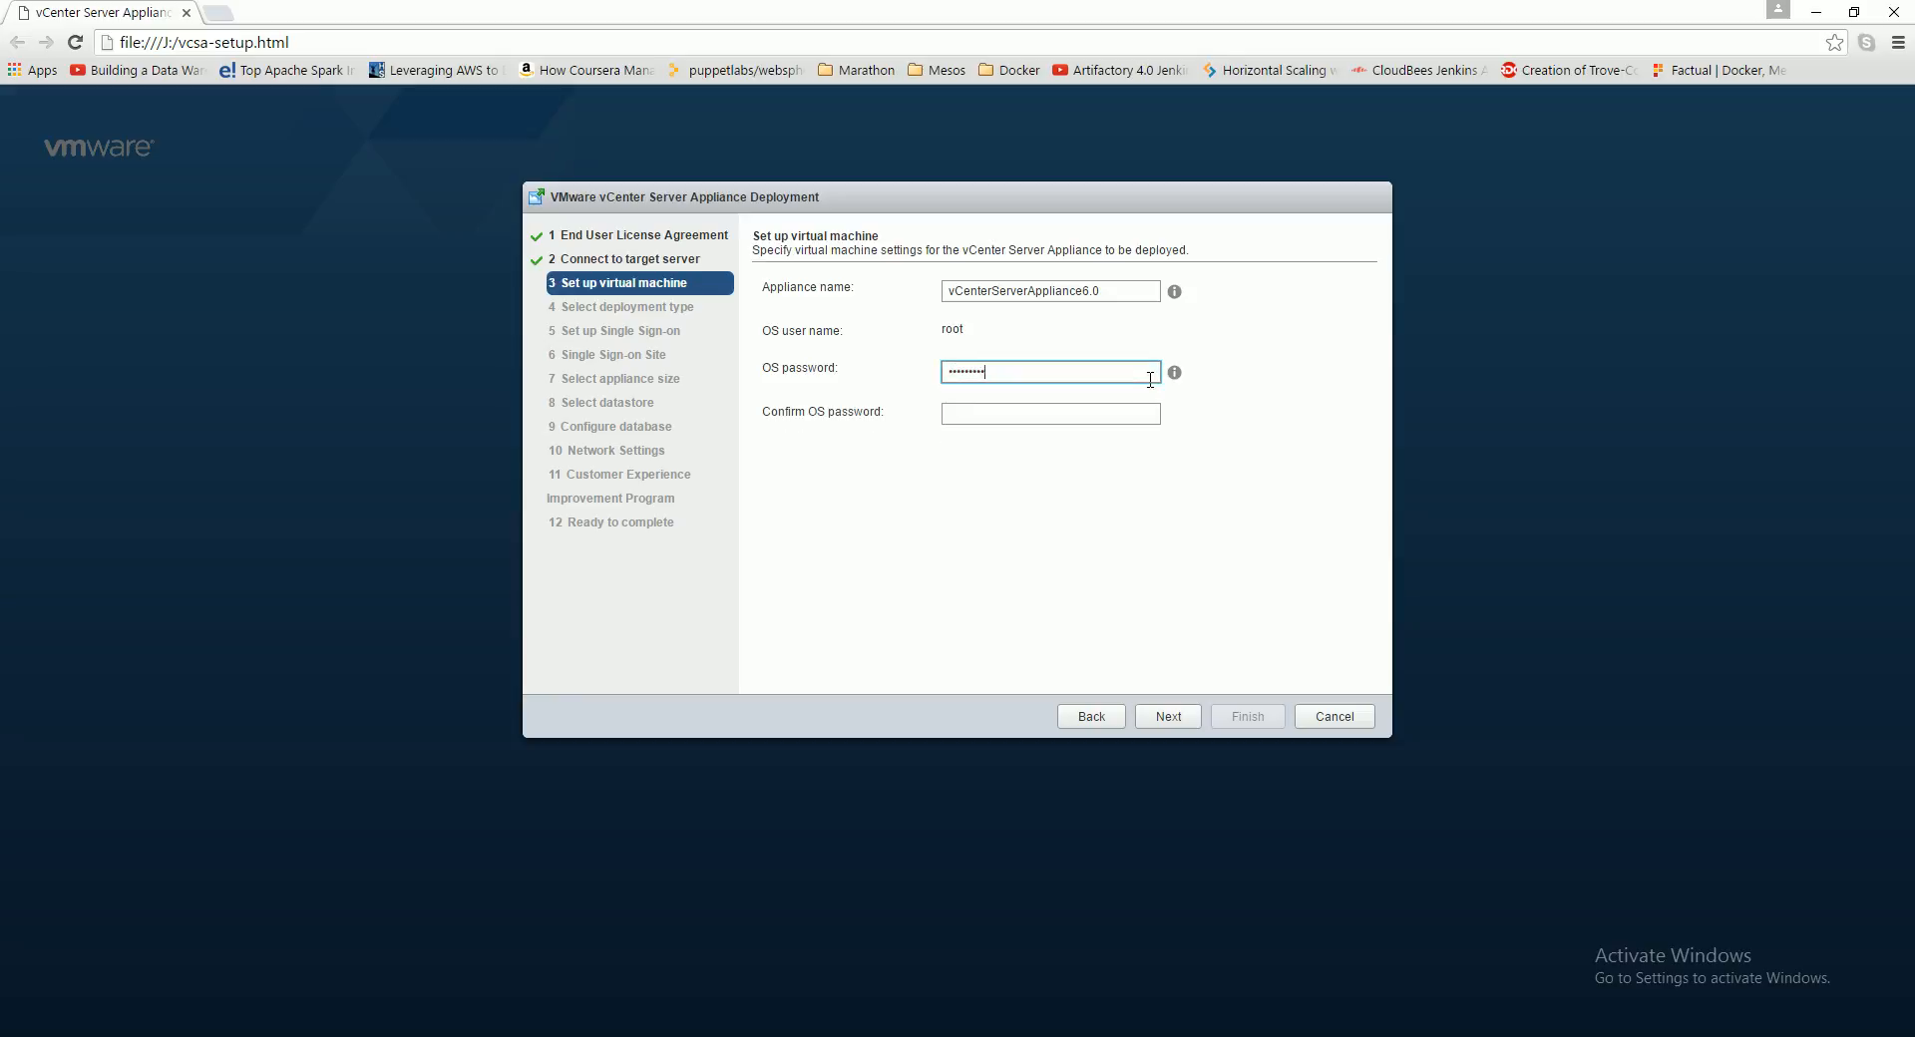
key("Tab")
type("V")
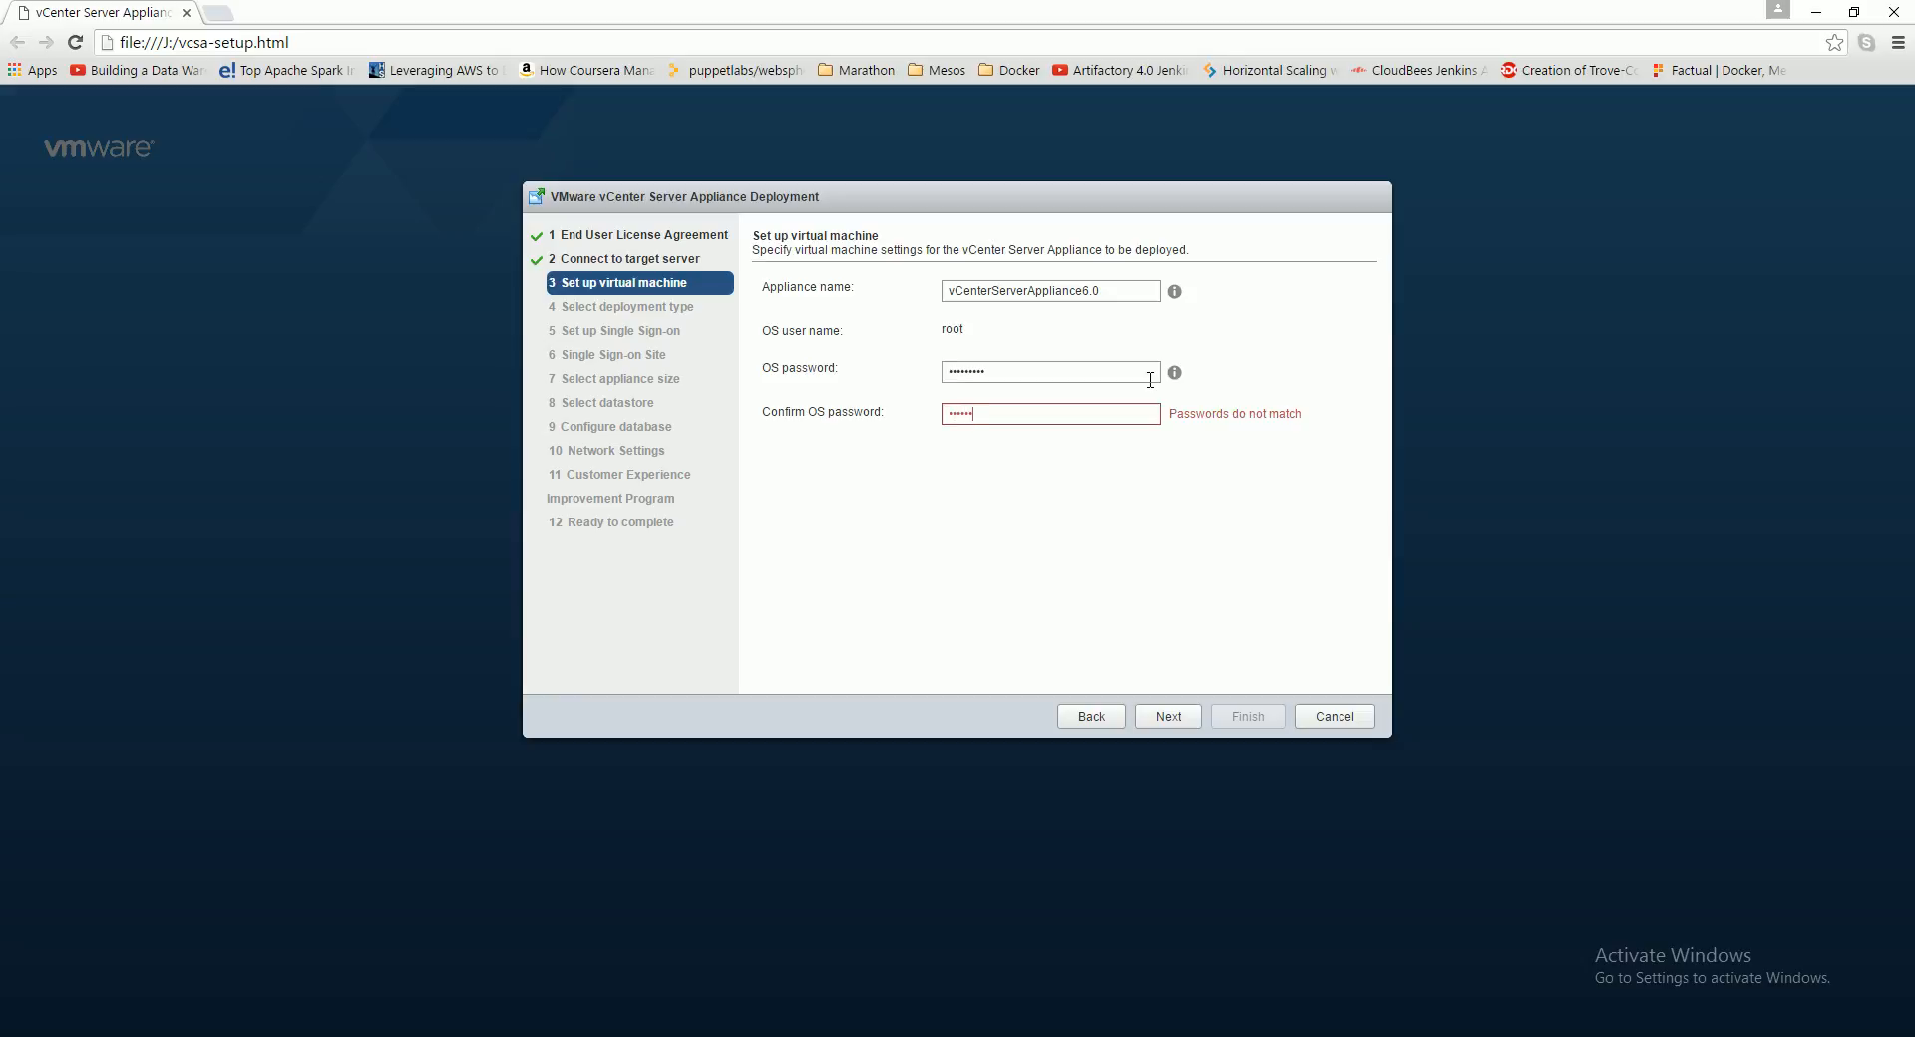
type("••••••••")
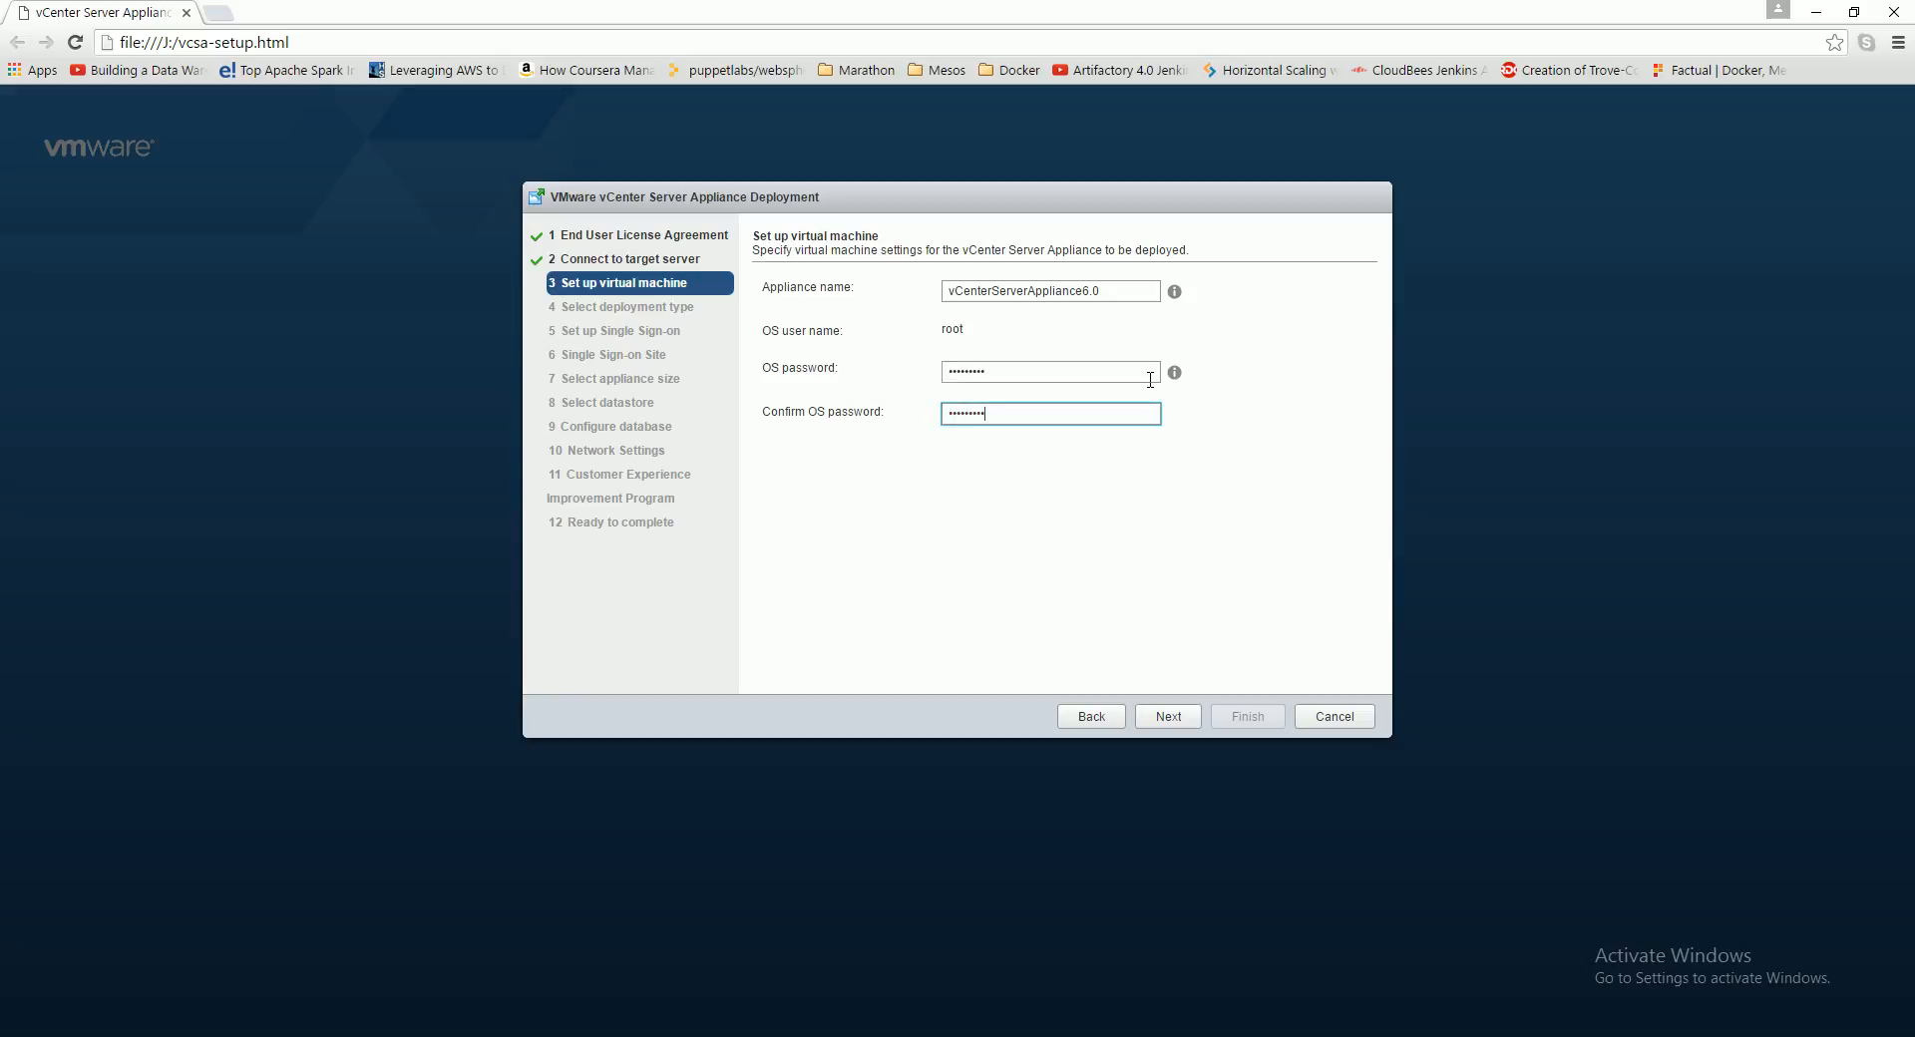
left_click(1167, 718)
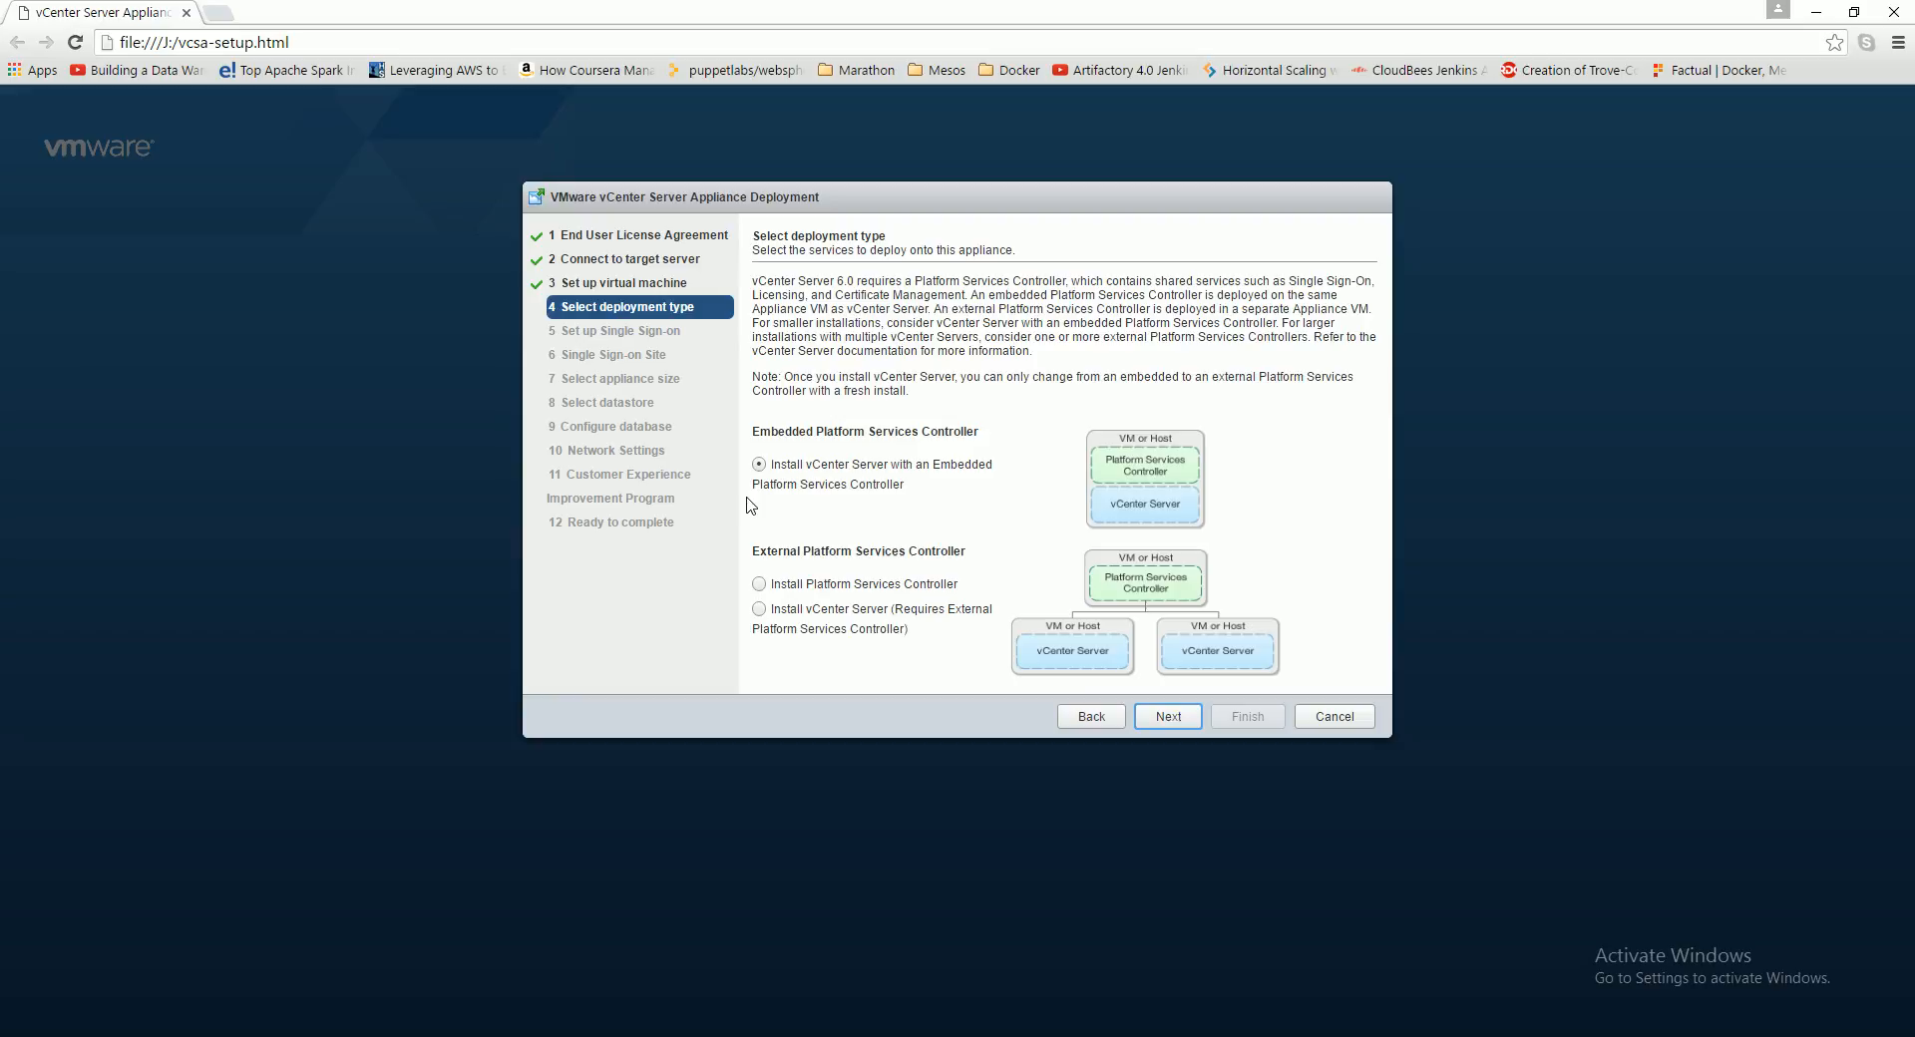
Step: Keep the embedded Platform Services Controller deployment and create a new SSO domain, entering and confirming the vCenter SSO password
left_click(1167, 716)
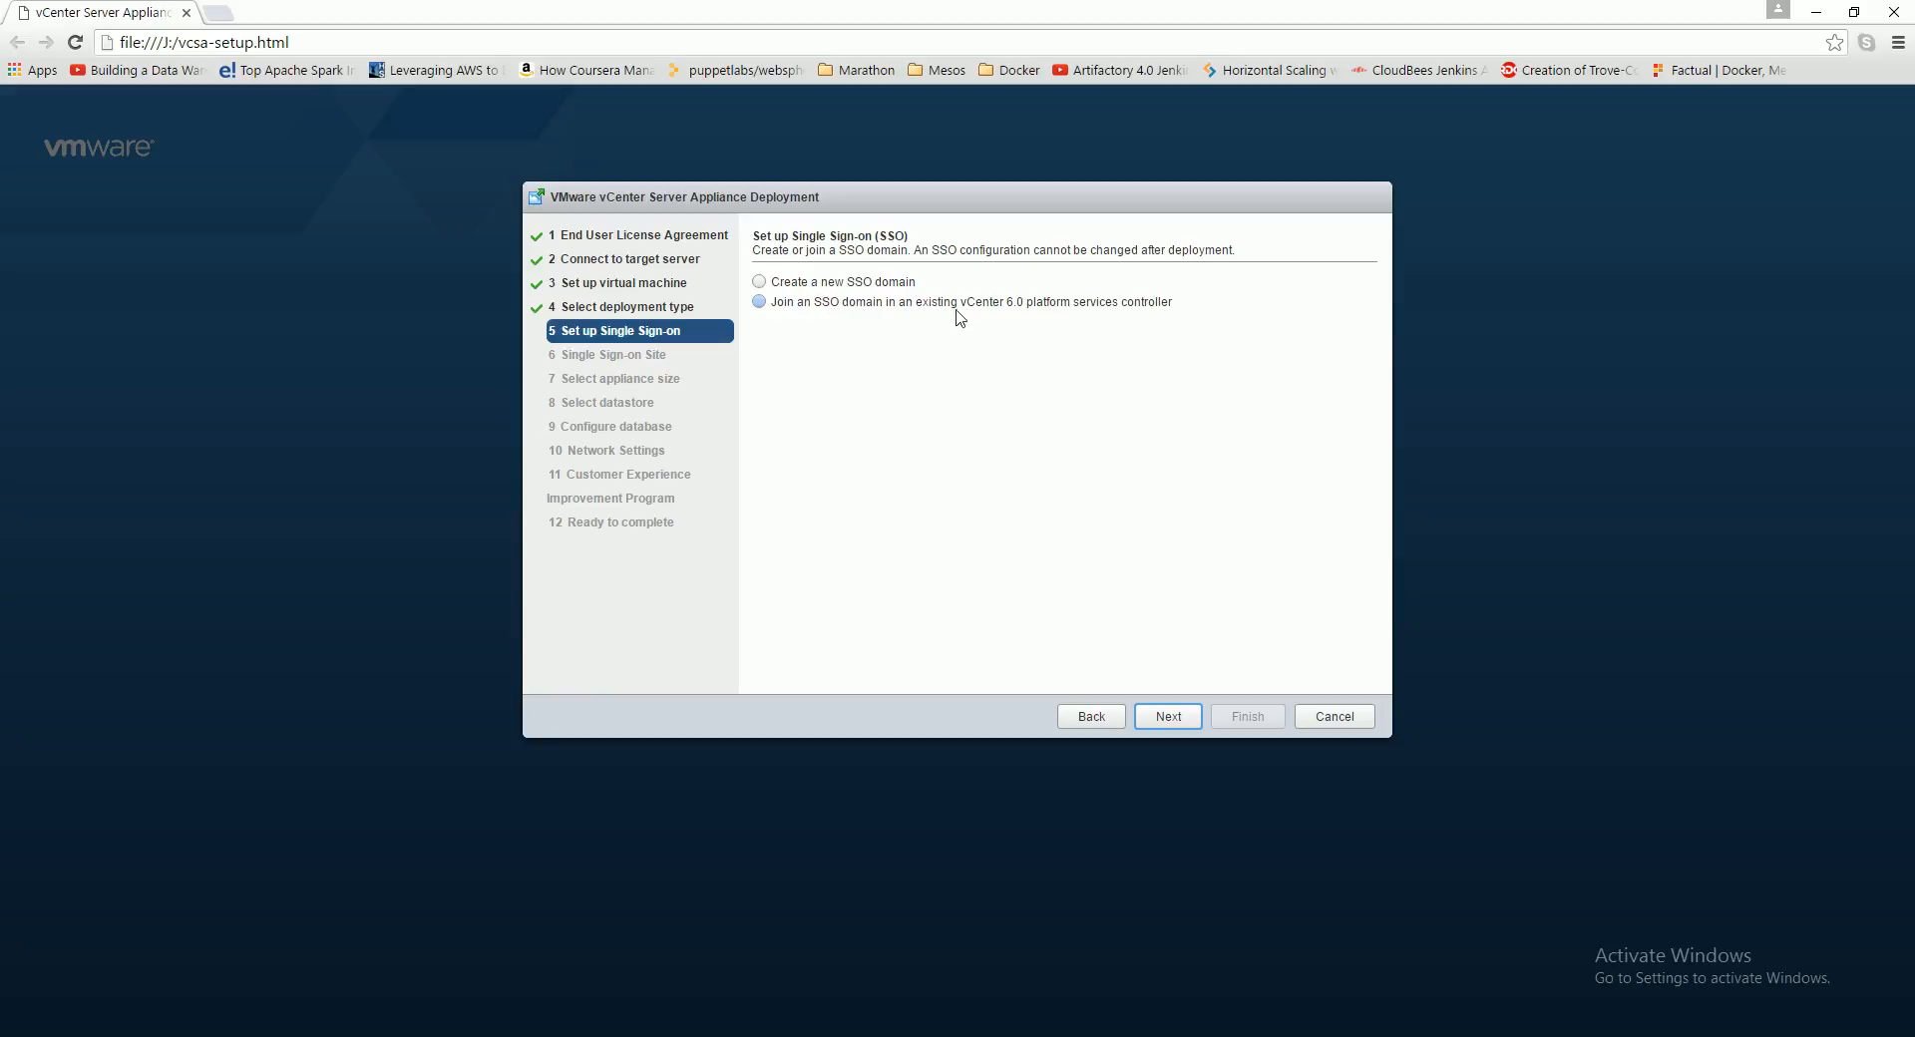
left_click(759, 282)
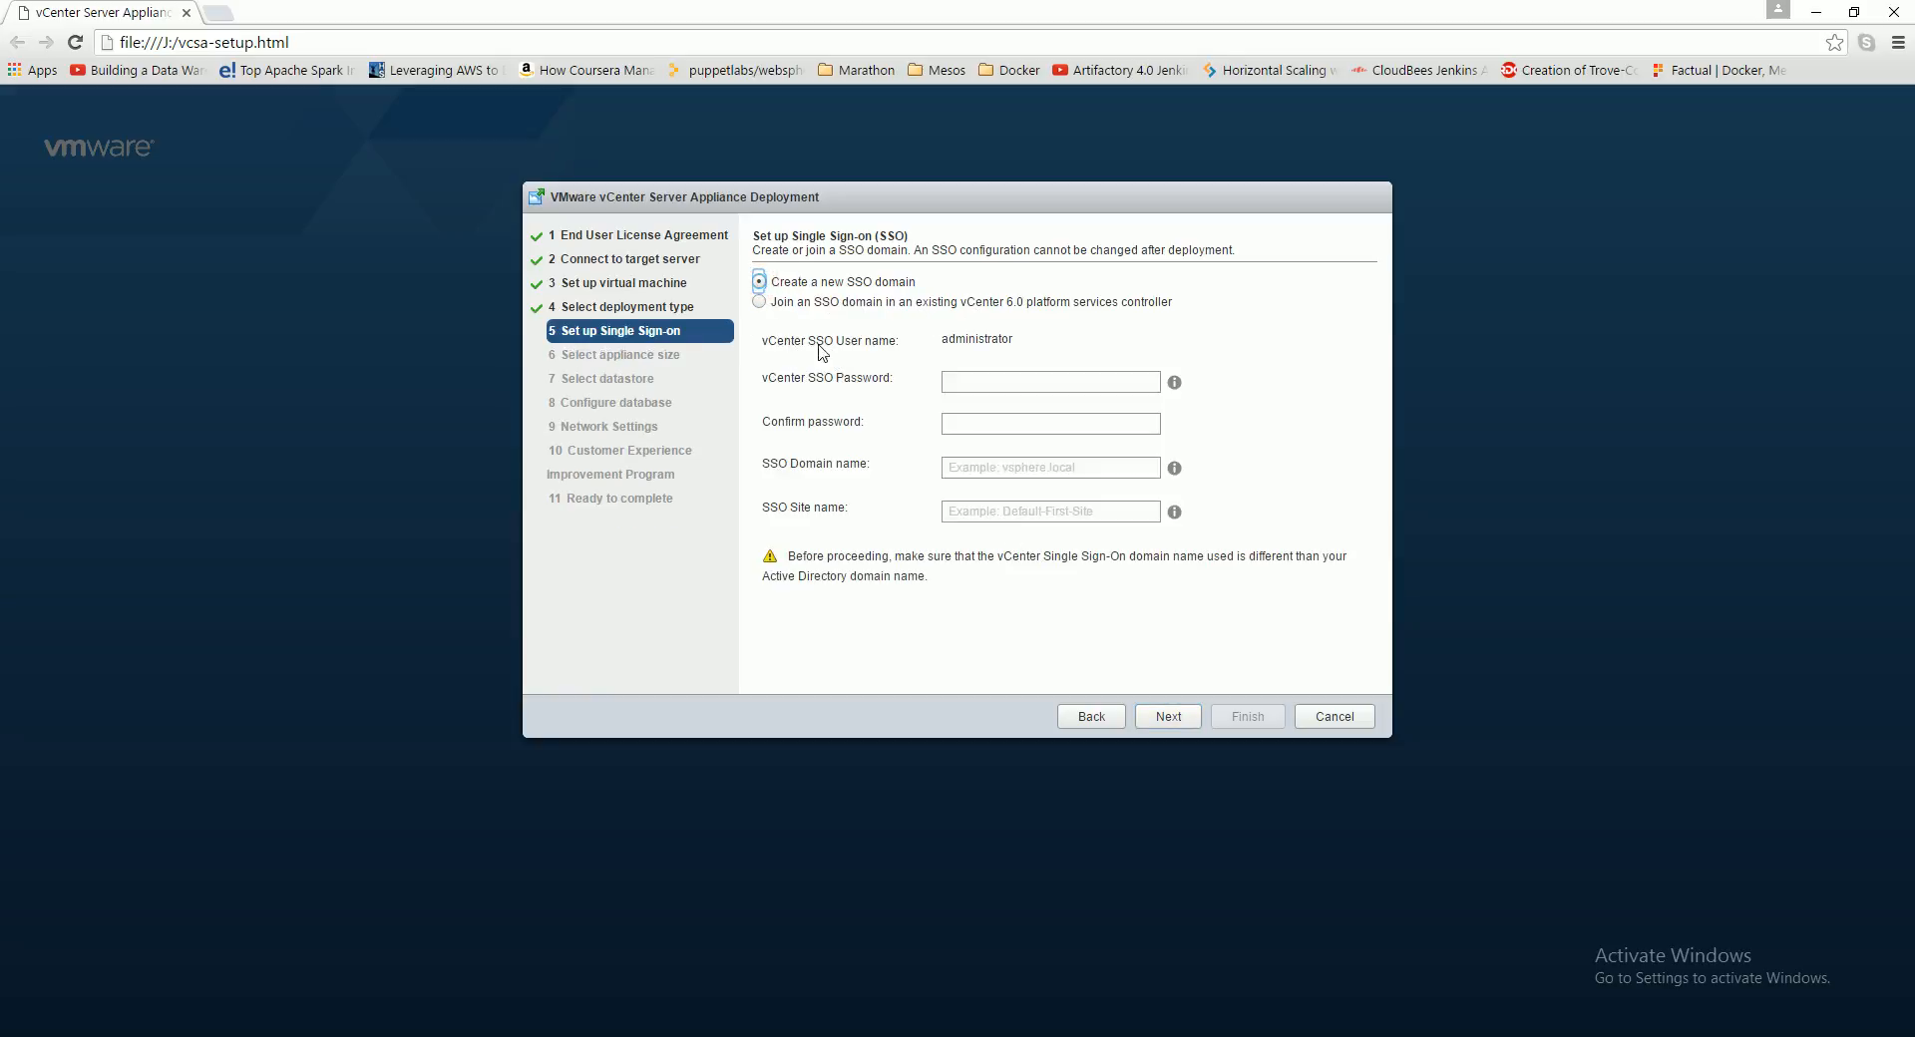
left_click(1009, 379)
type("VM")
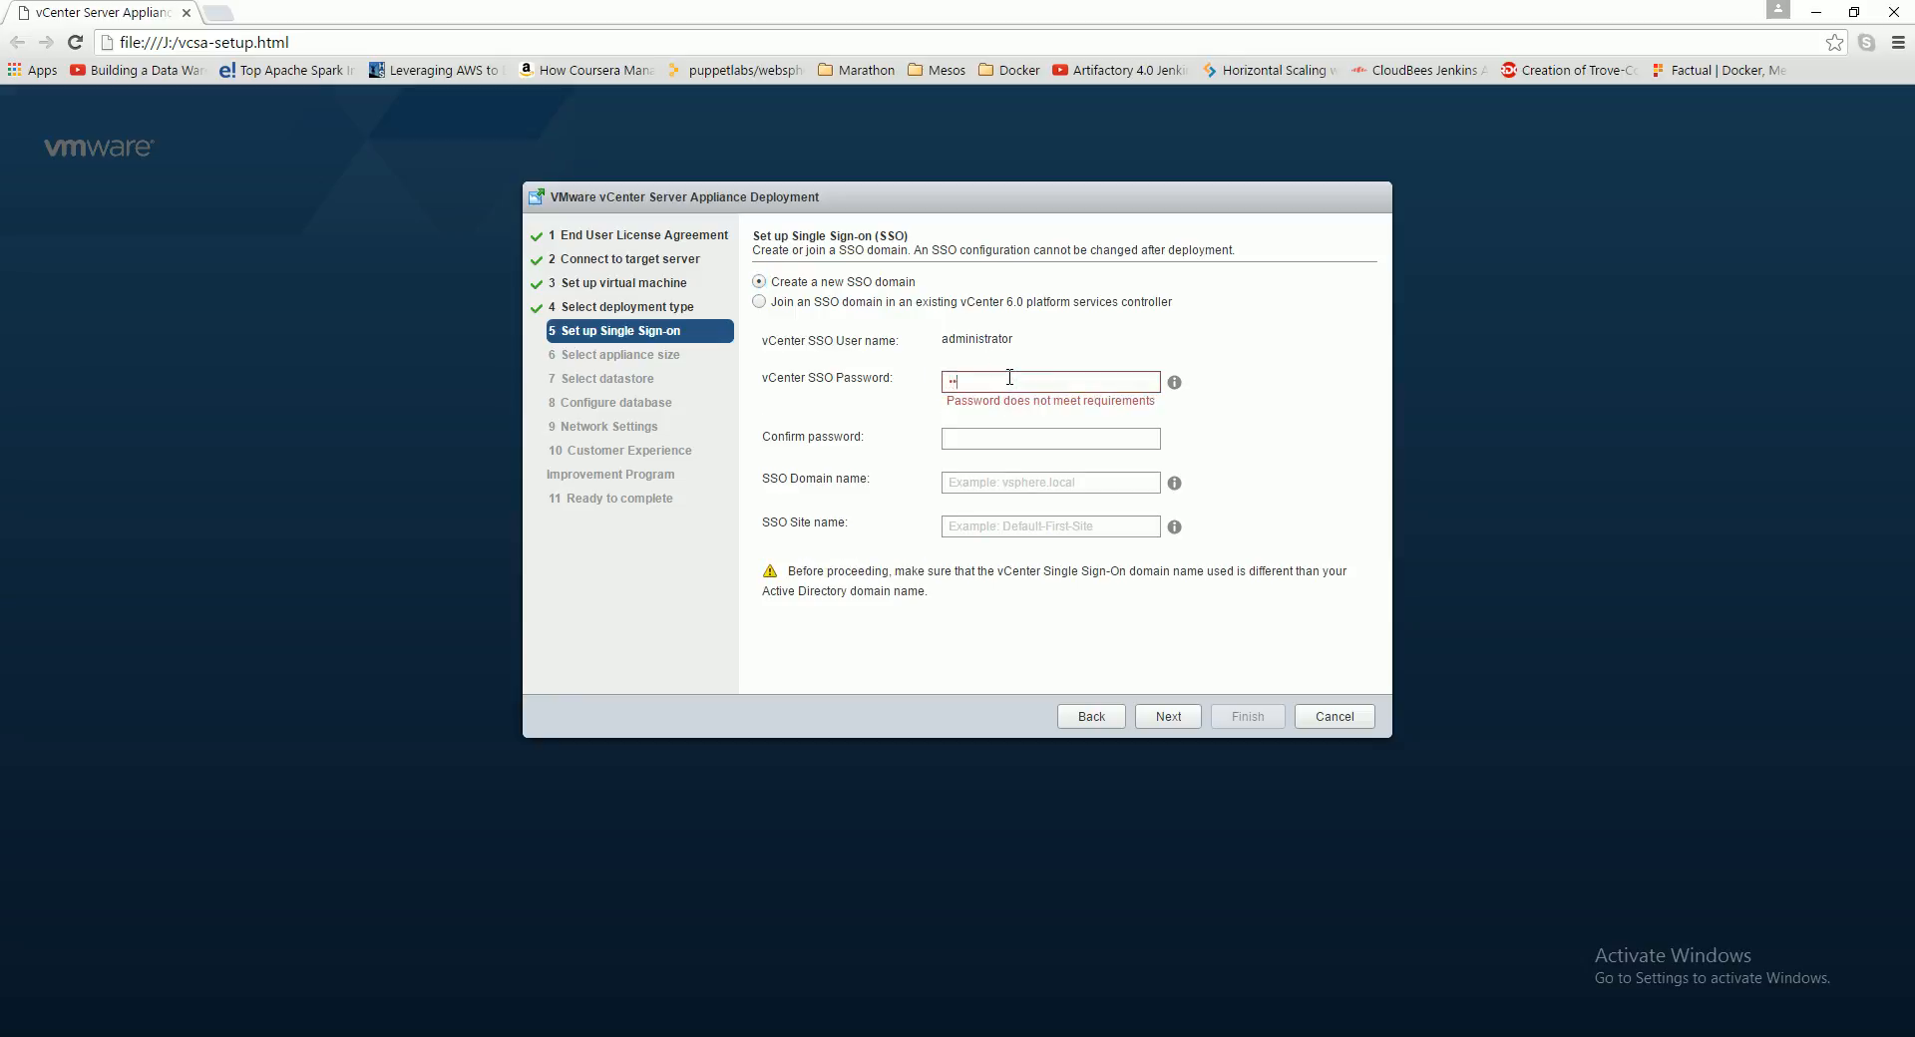
type("•••••••")
left_click(1025, 433)
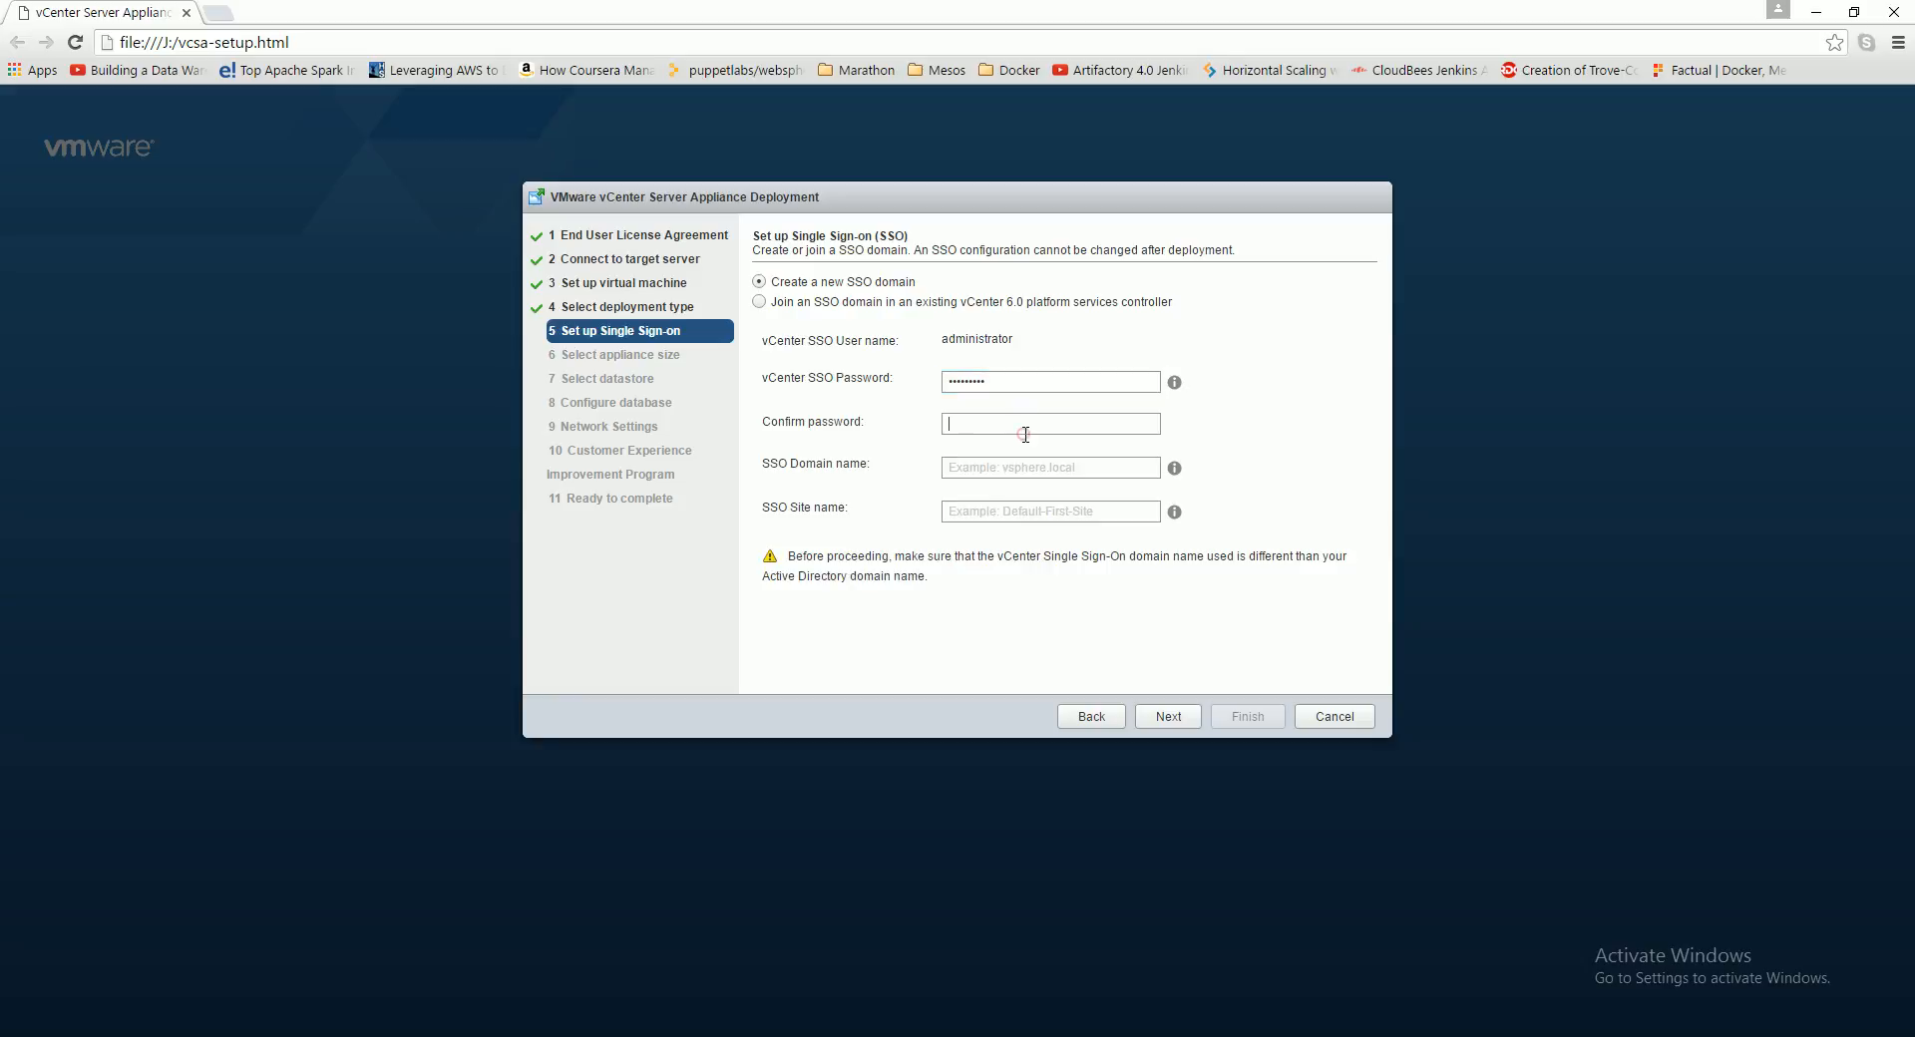
type("VMwa")
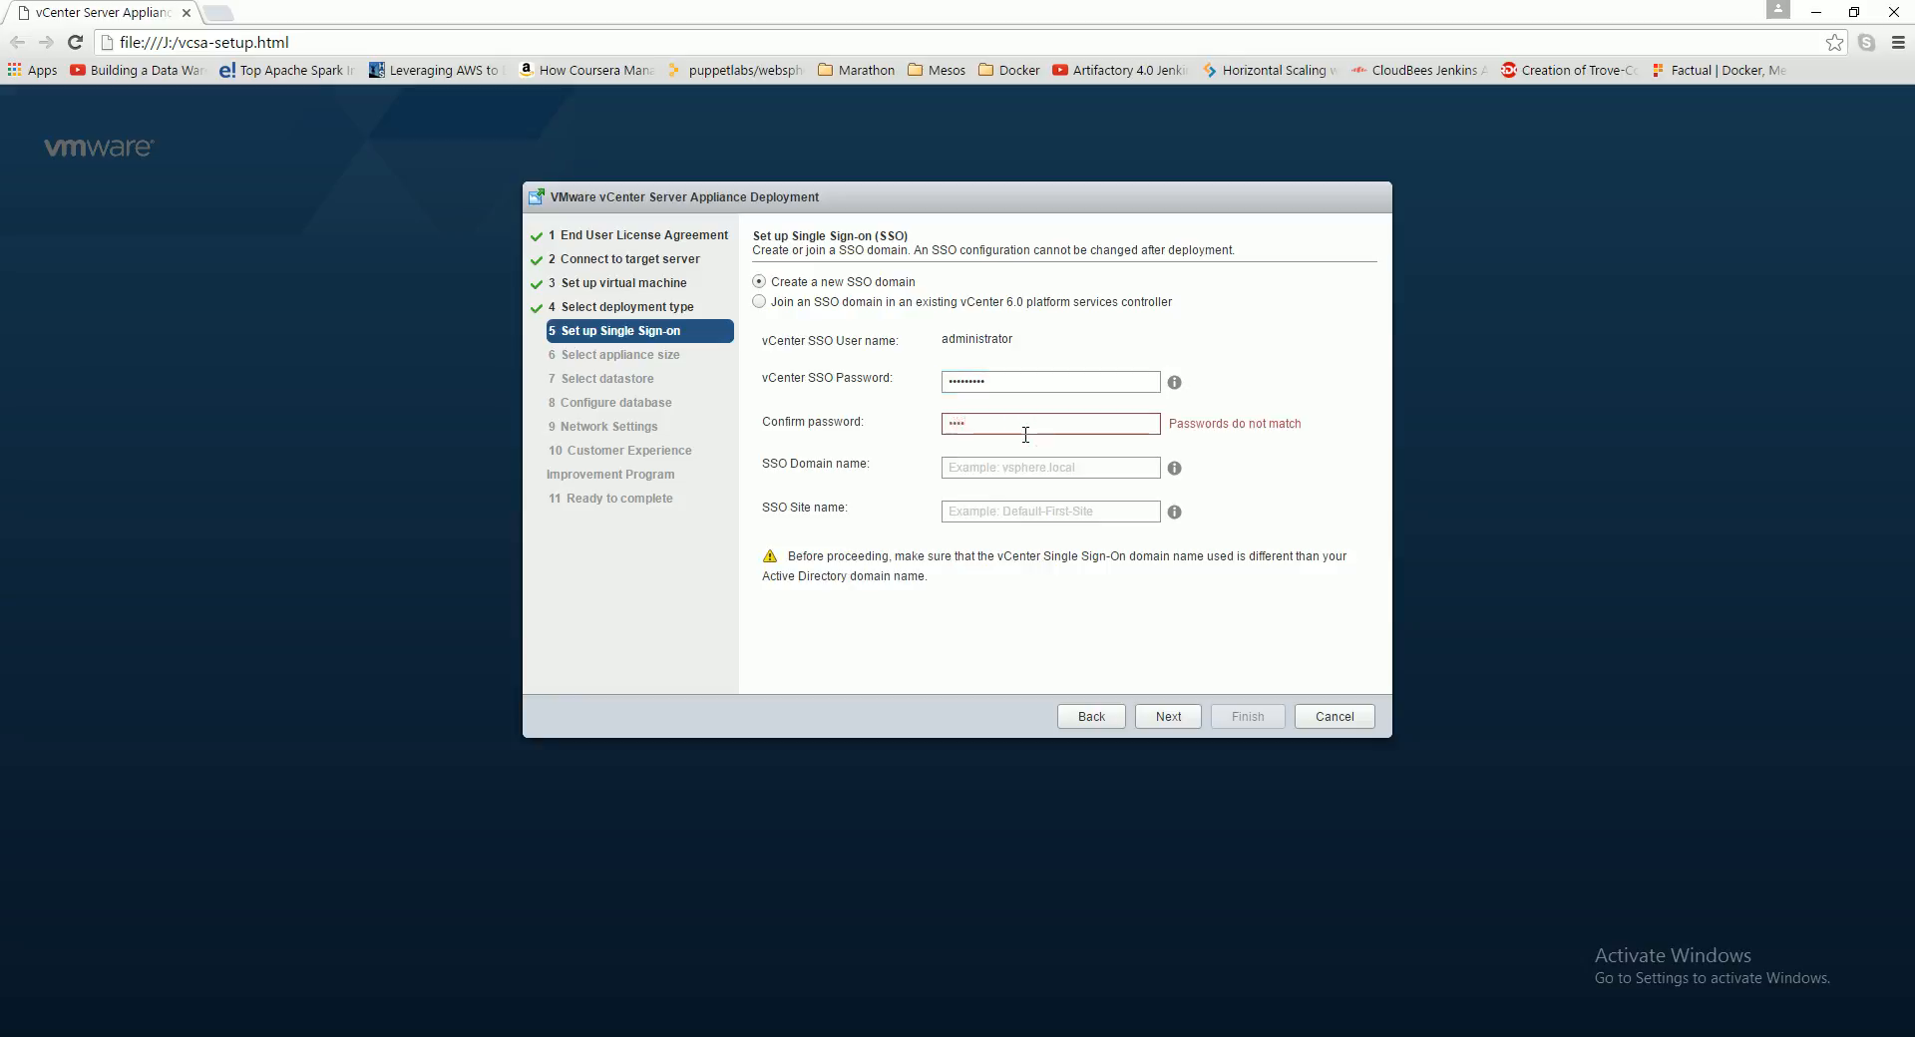
type("•••••")
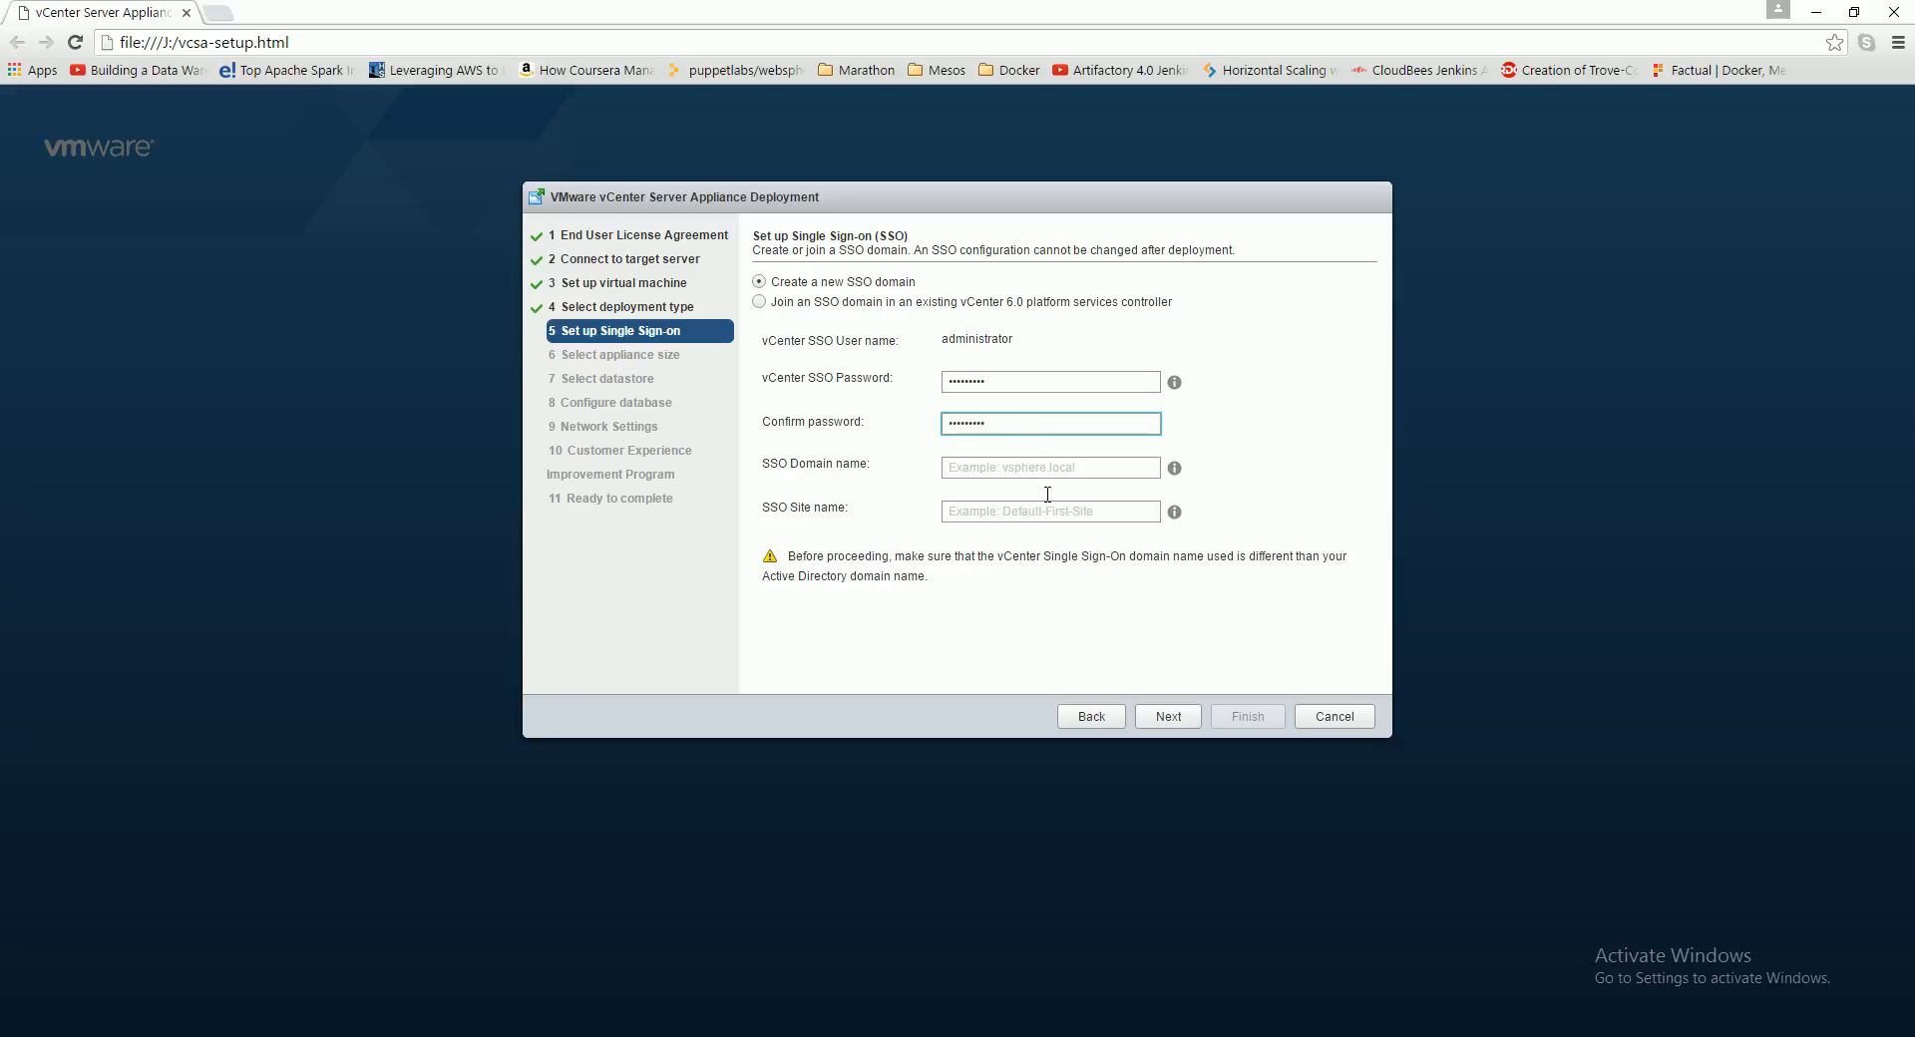
Step: Enter vsphere.local as the SSO domain name
left_click(1055, 475)
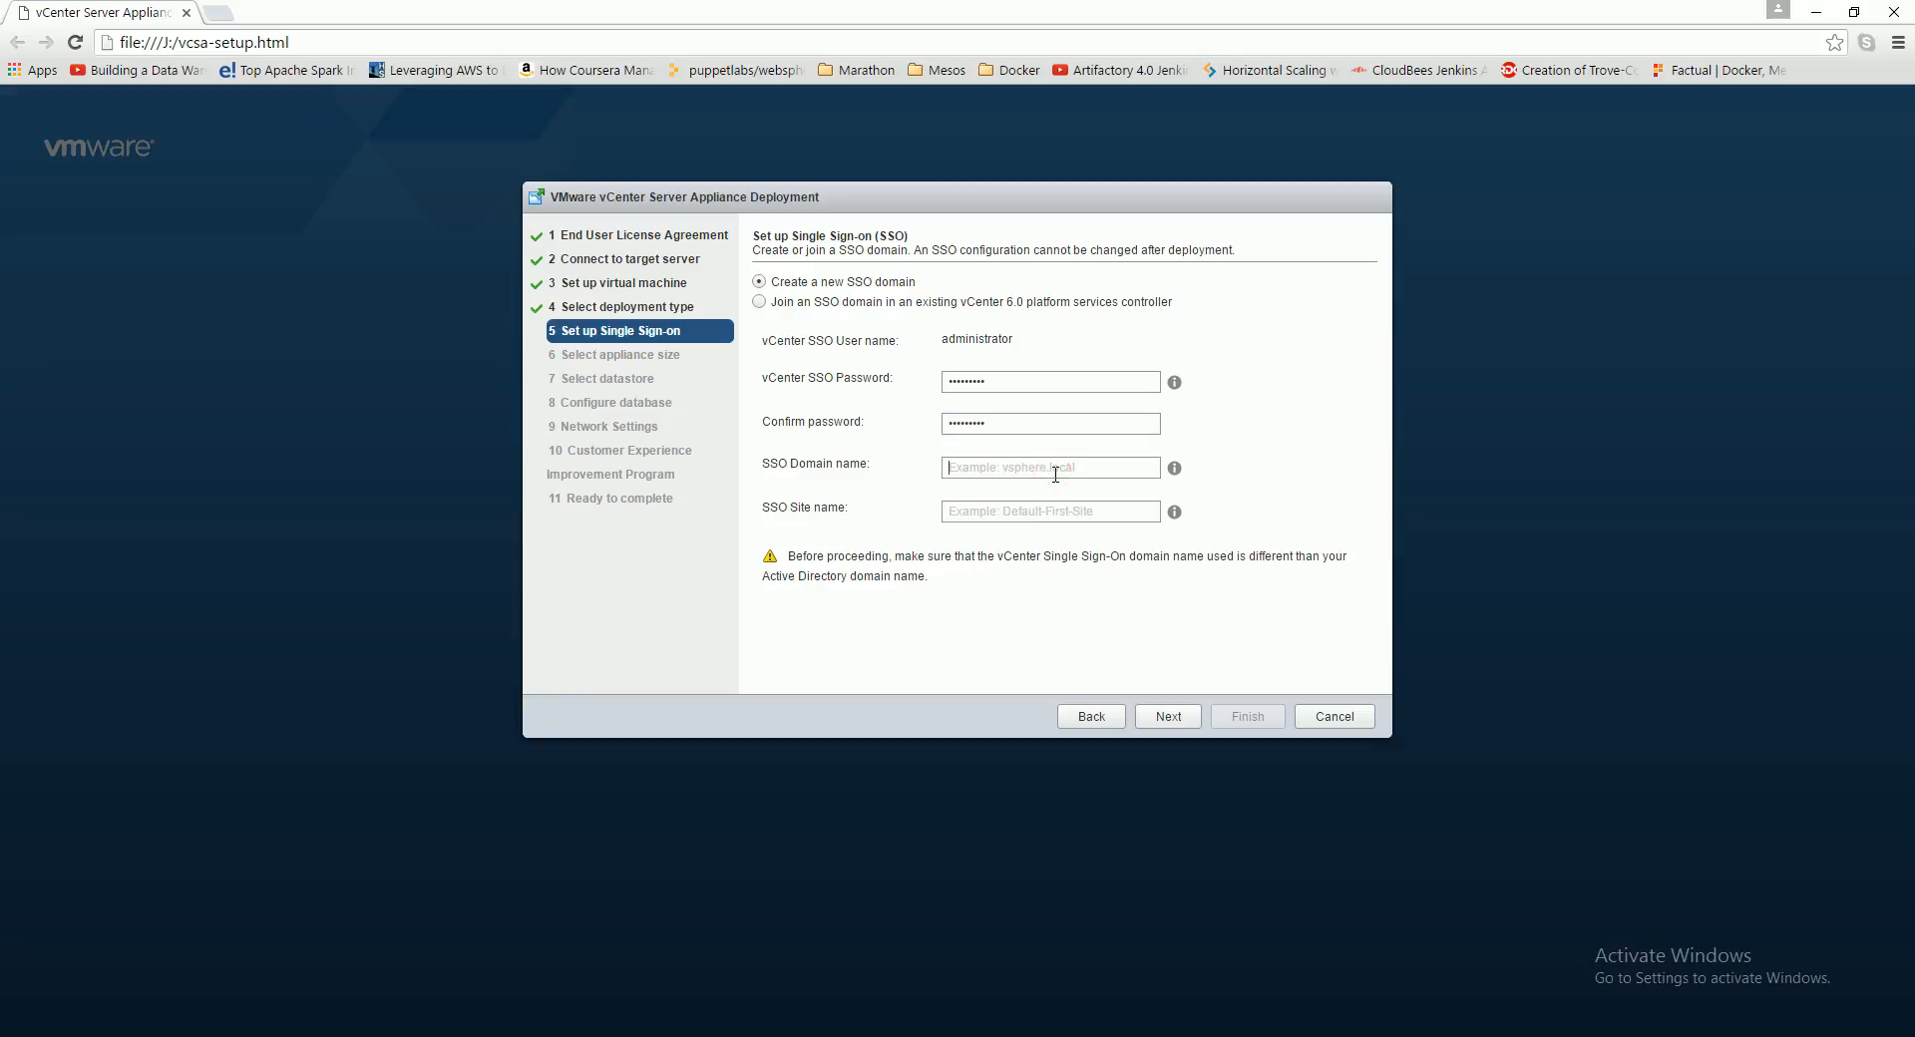
type("vsphere")
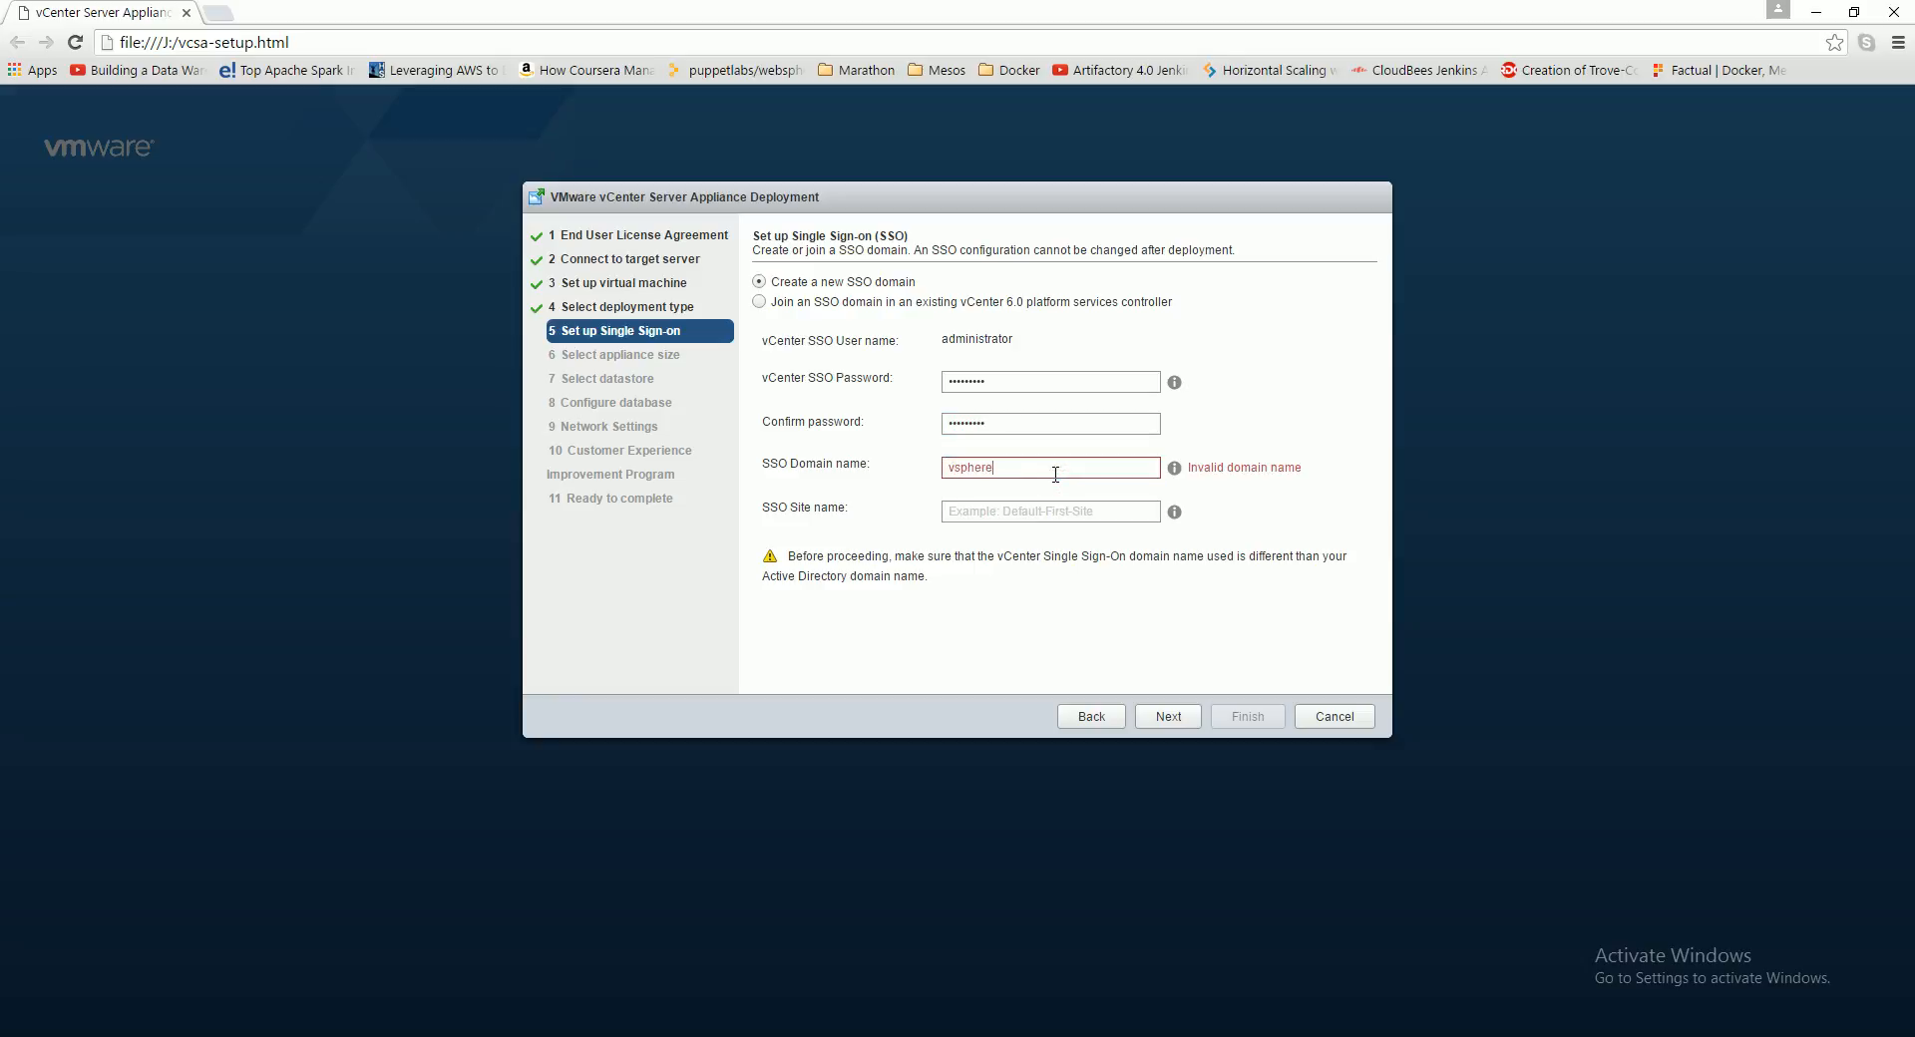
type(".local")
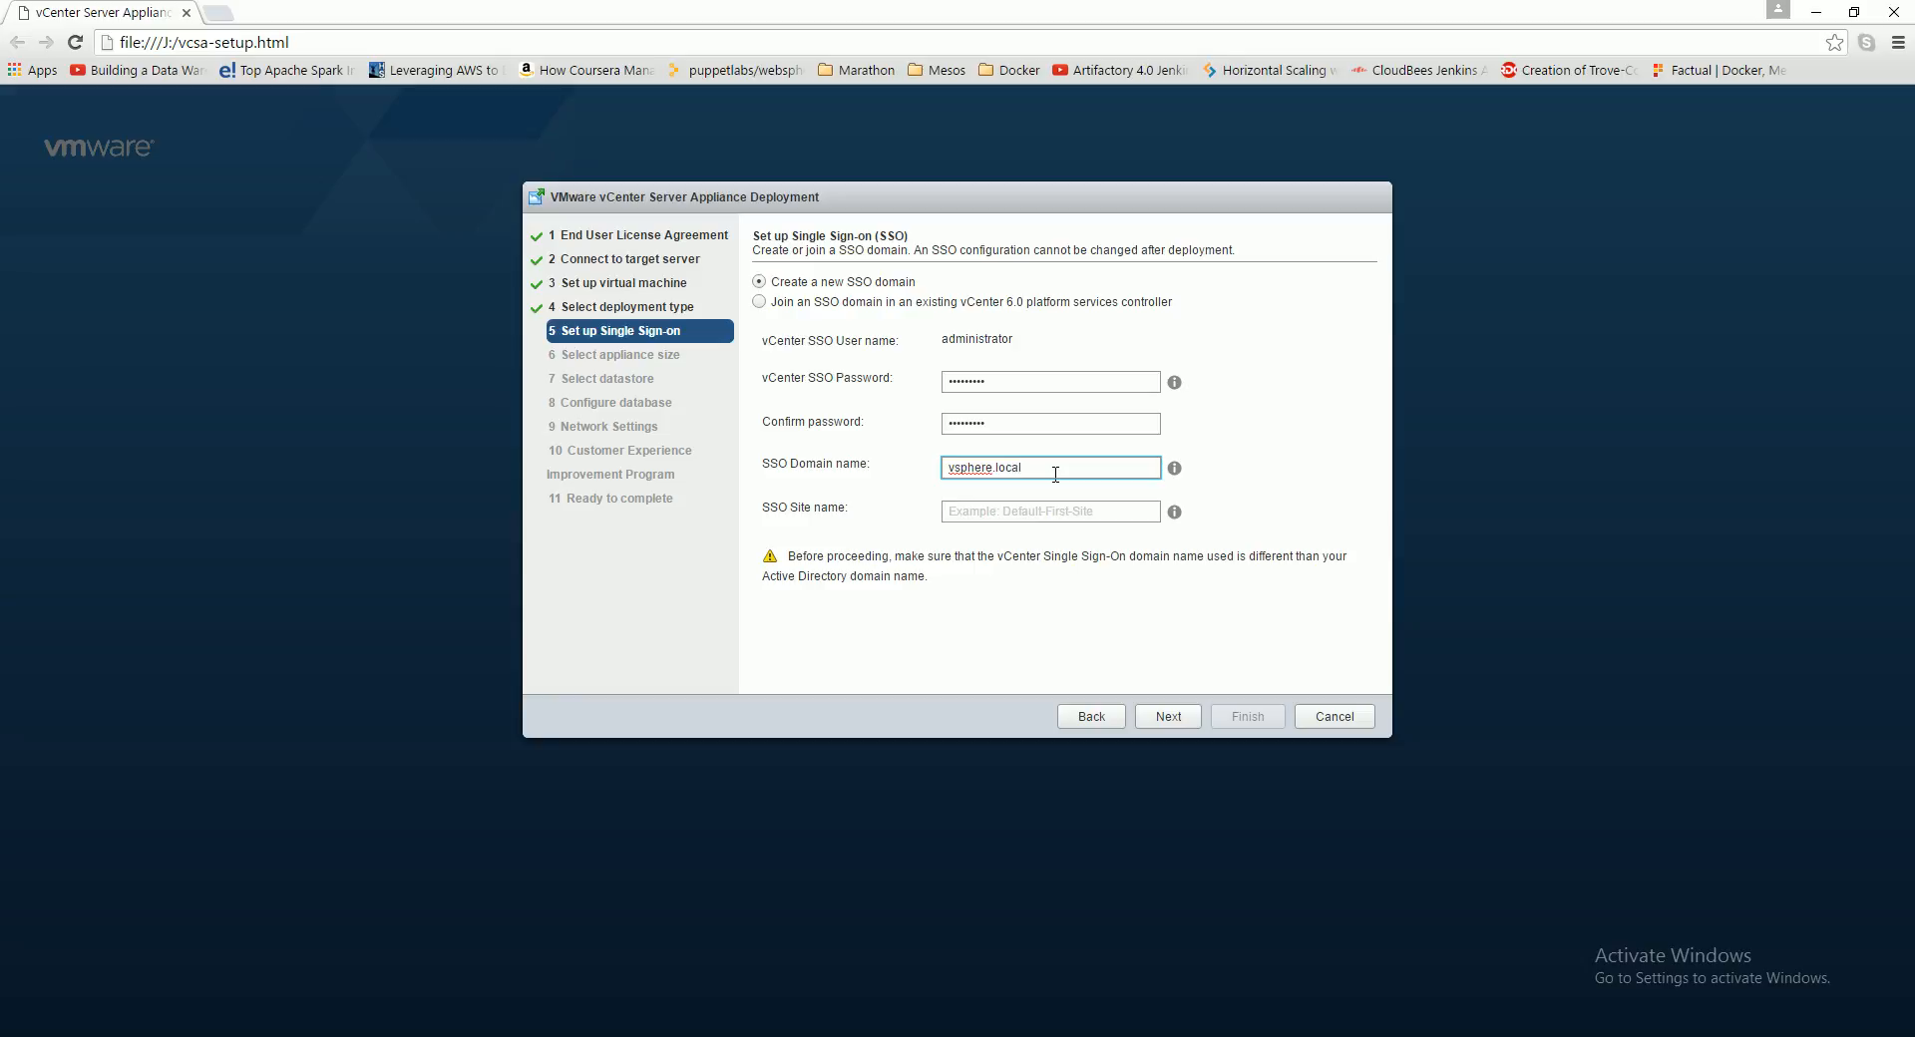
double_click(1054, 476)
key("BackSpace")
type("v")
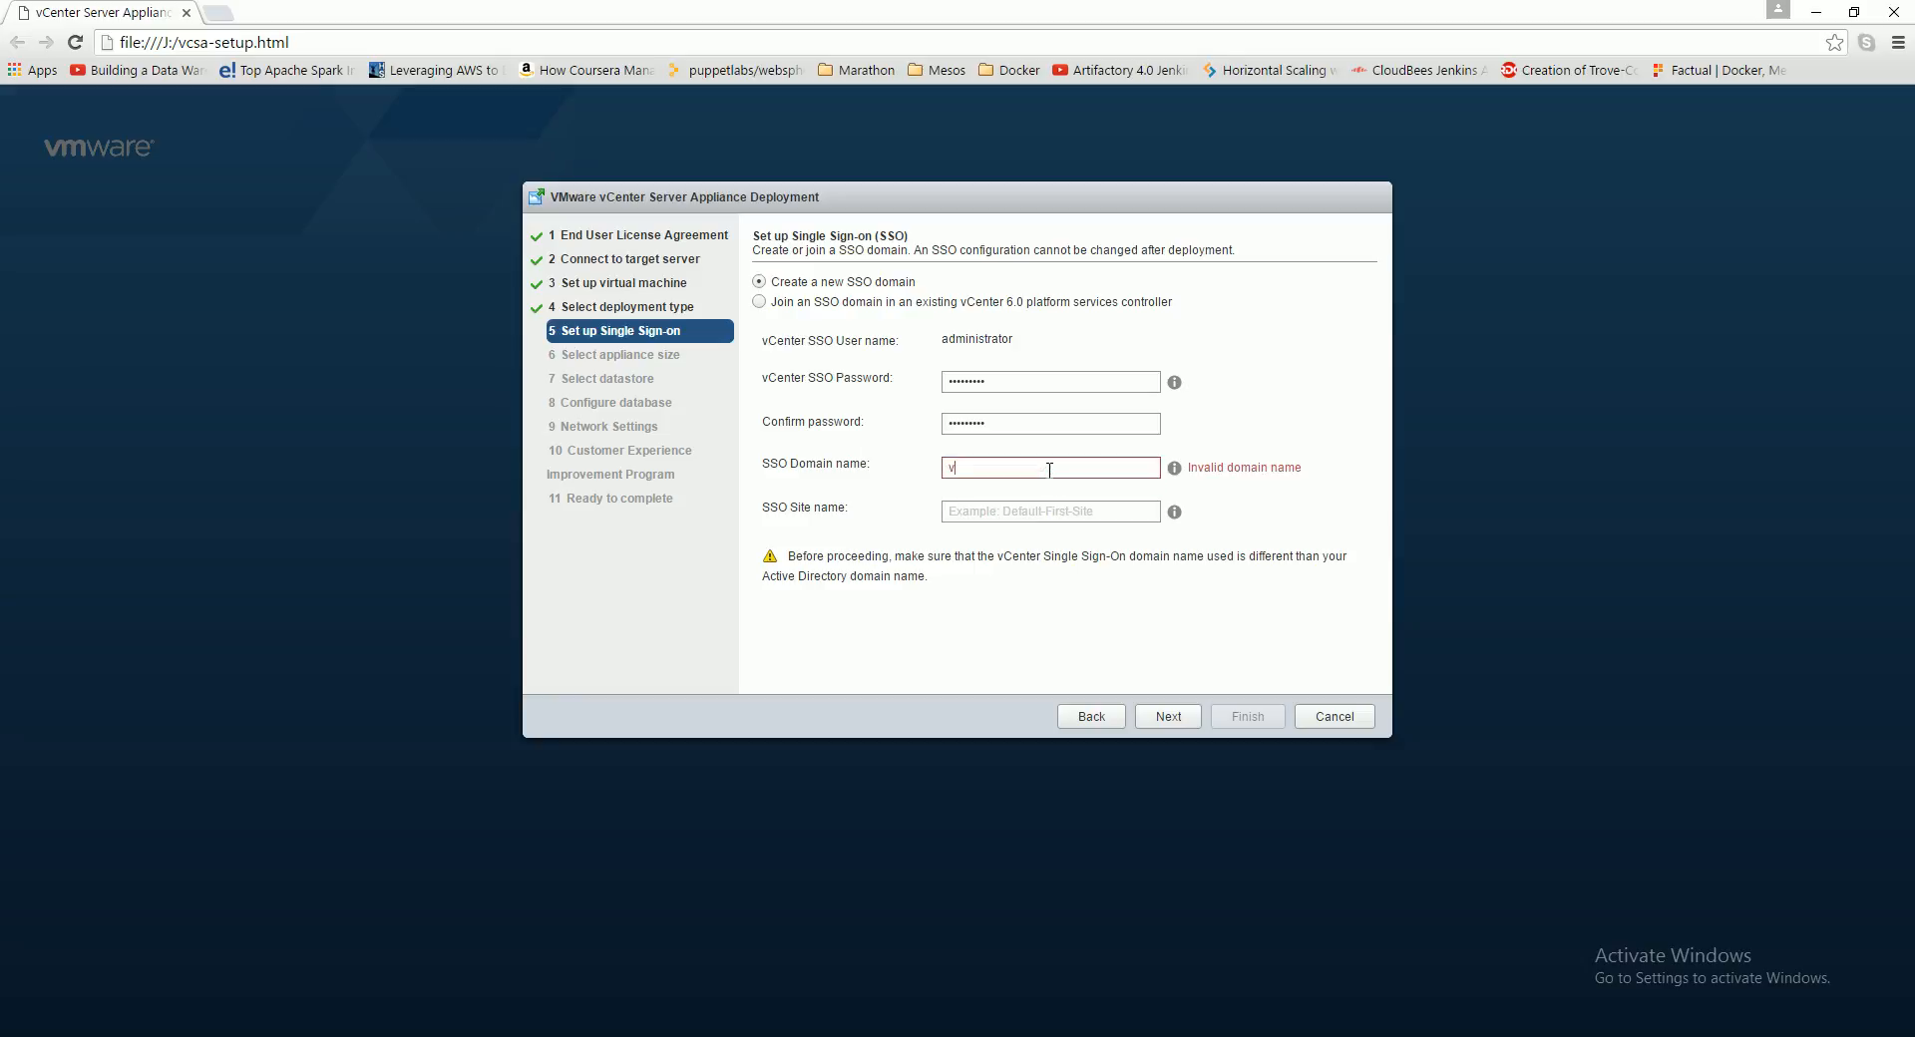
type("sphere.local")
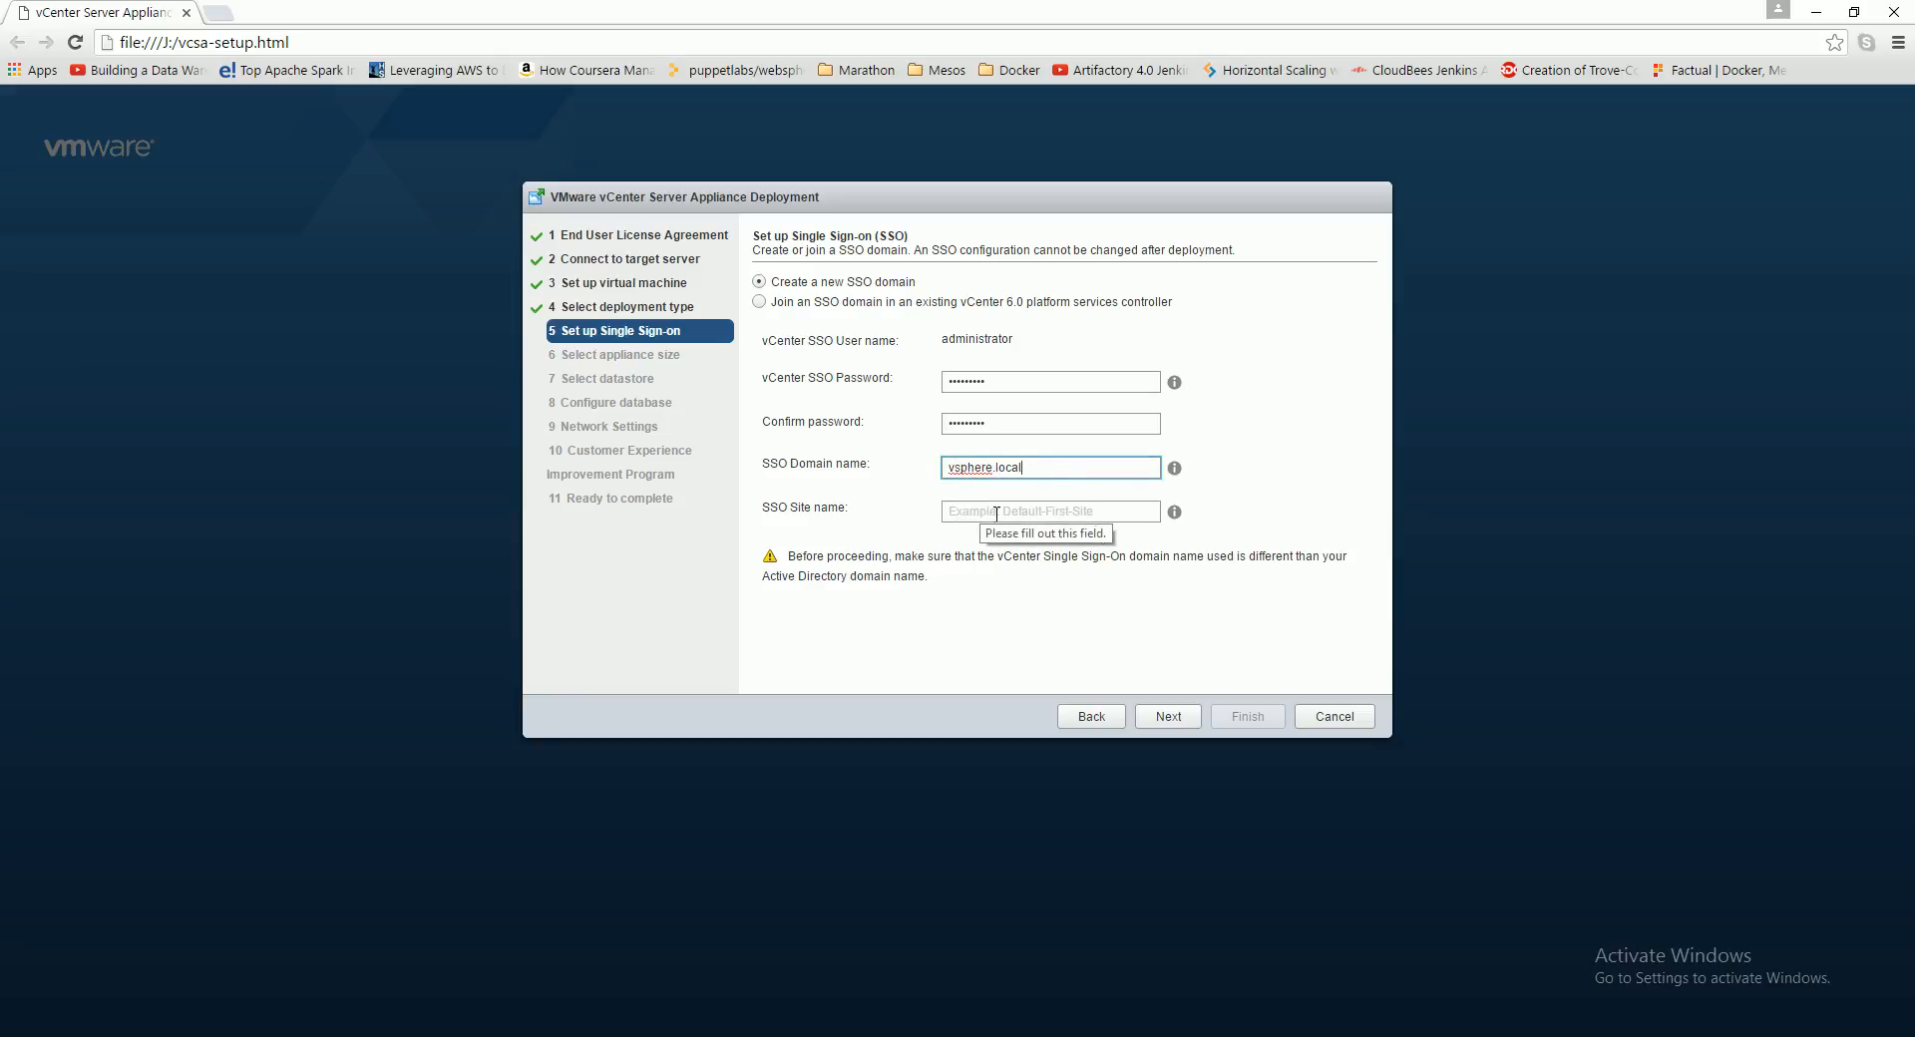
Step: Enter default-first-site as the SSO site name and continue to the appliance size
left_click(1071, 515)
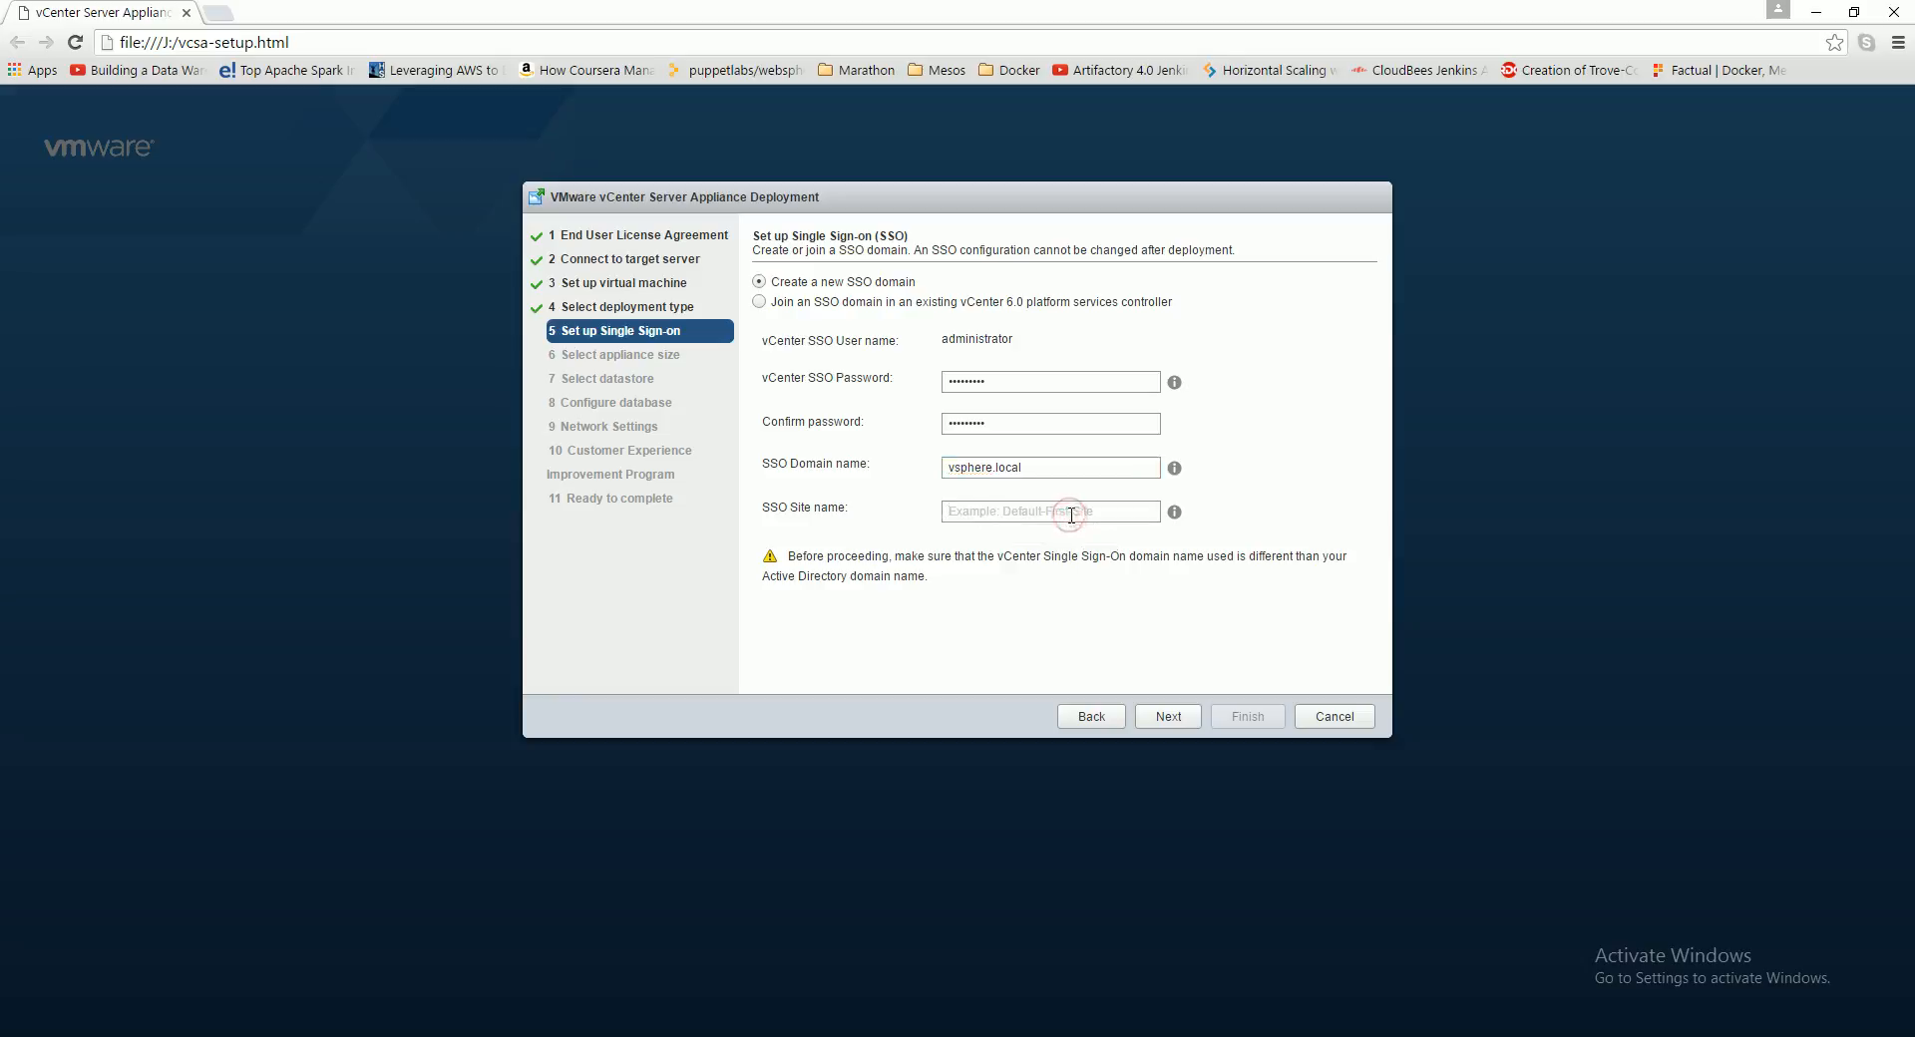
type("default")
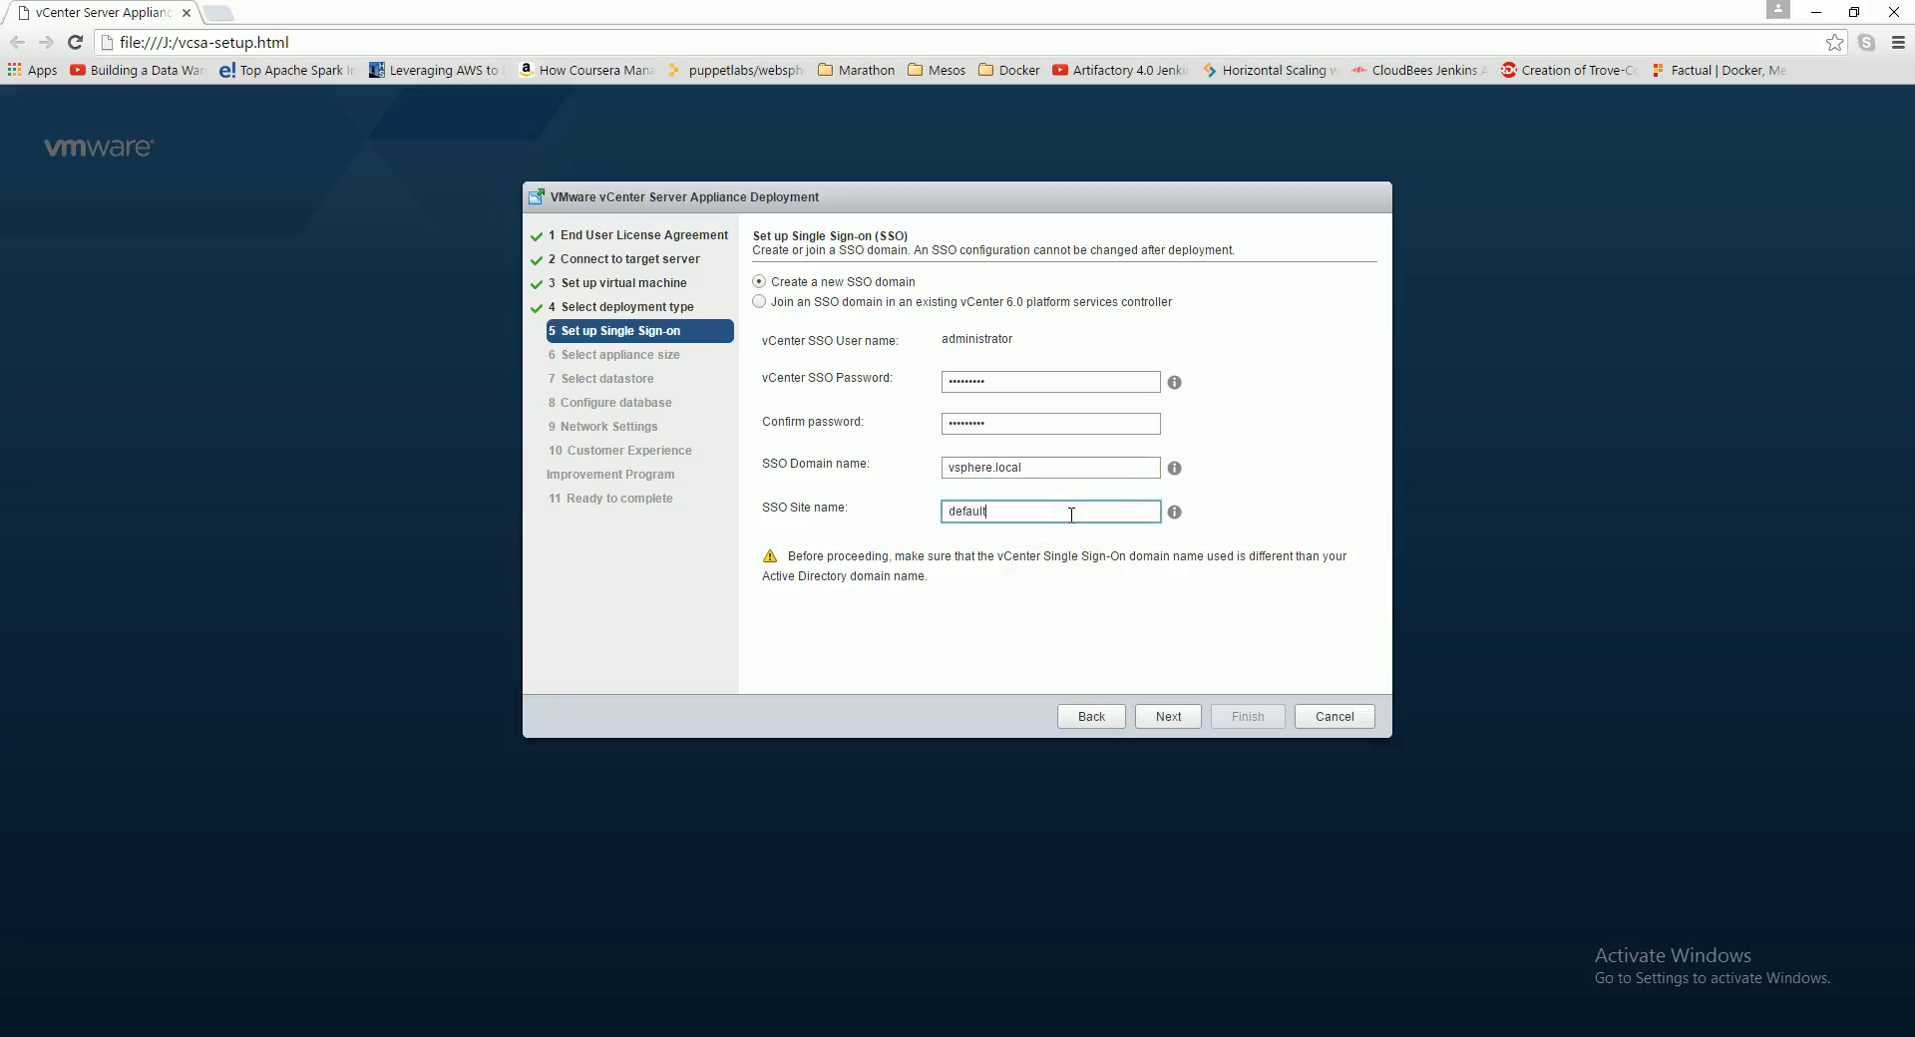
type("-first-site")
left_click(1127, 643)
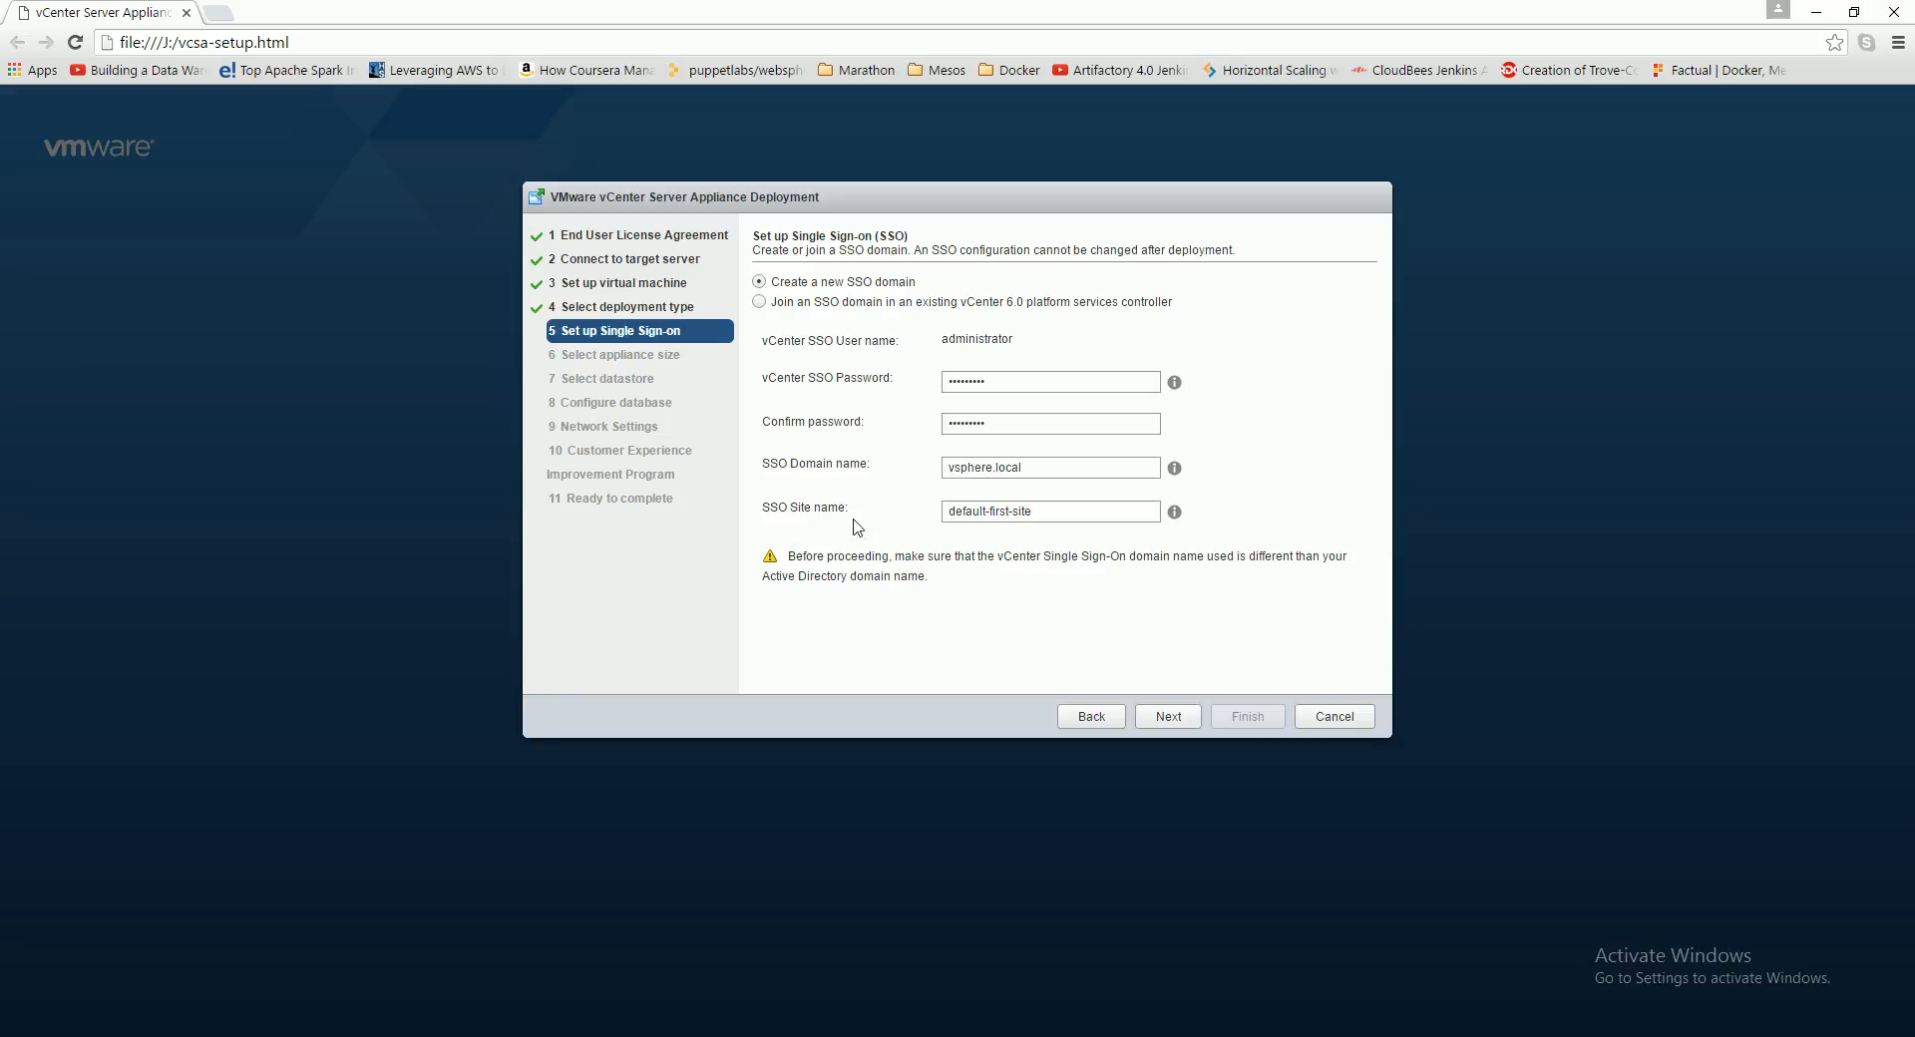
left_click(949, 466)
double_click(949, 465)
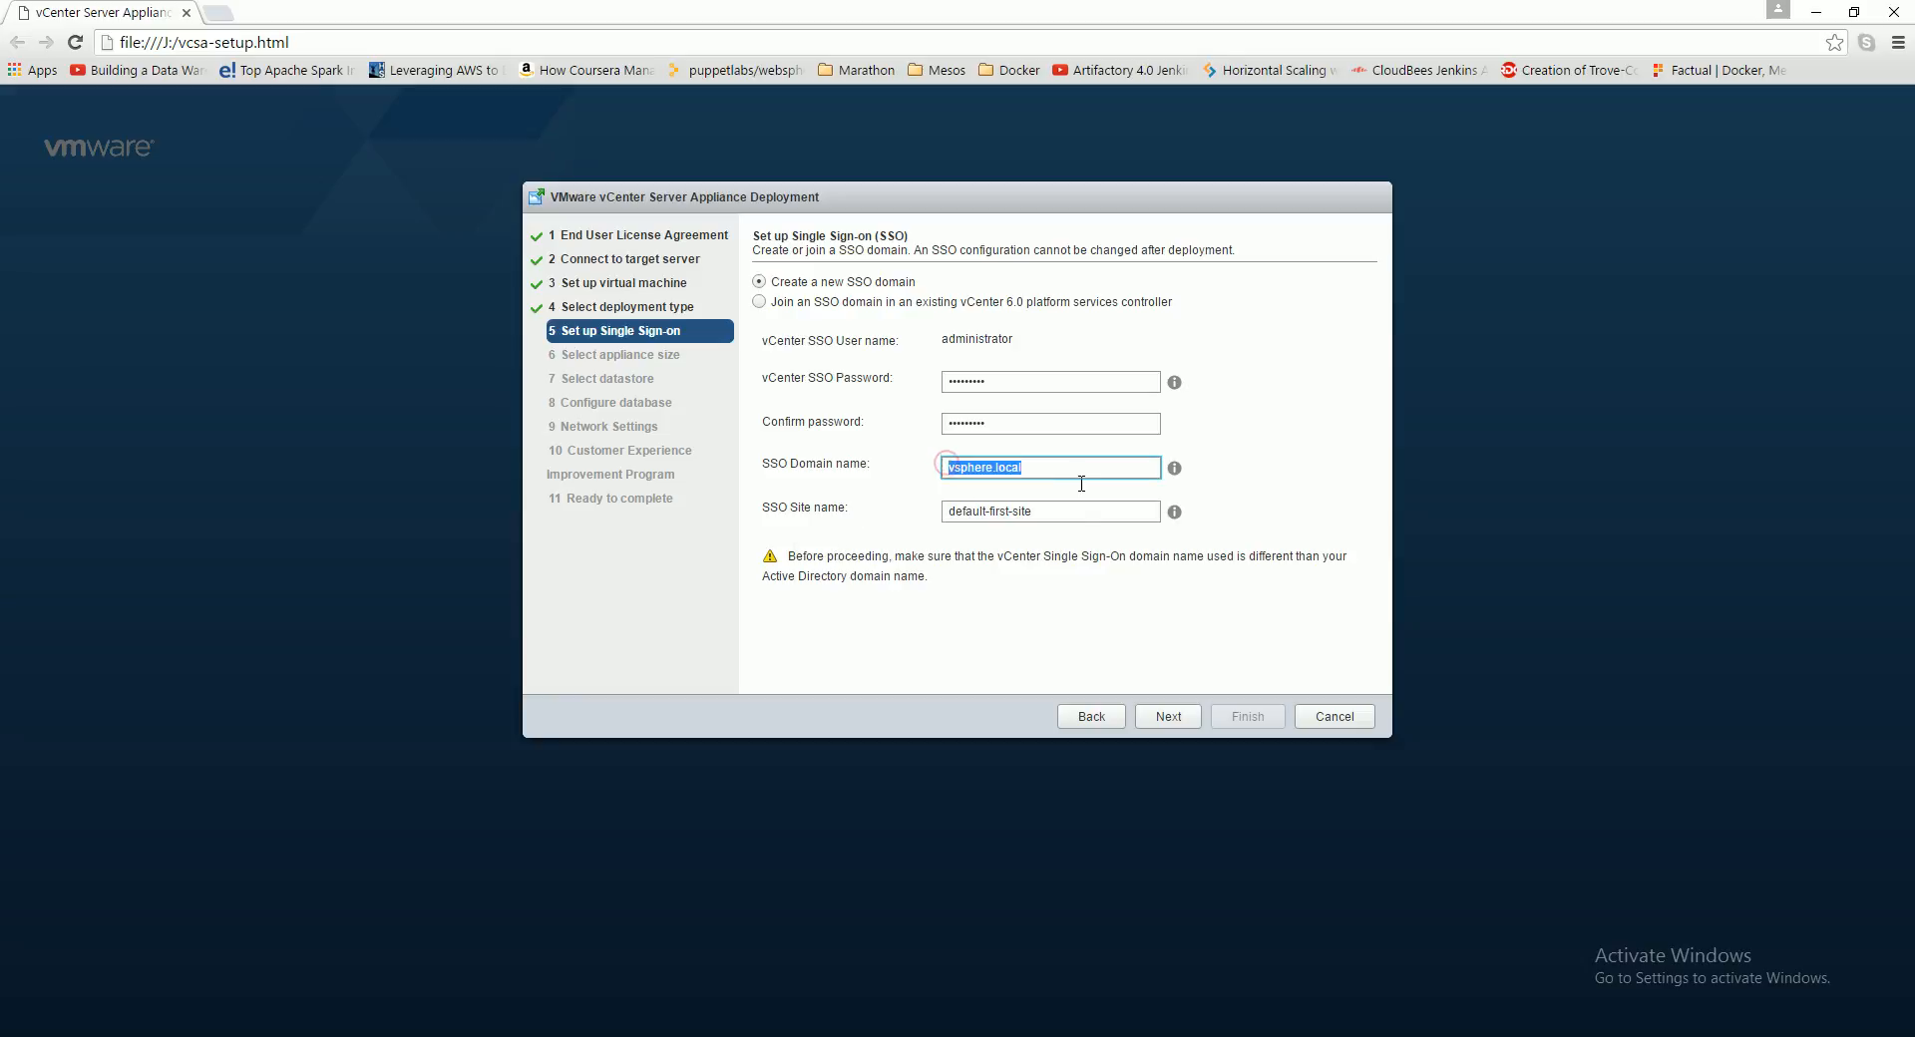
left_click(1187, 718)
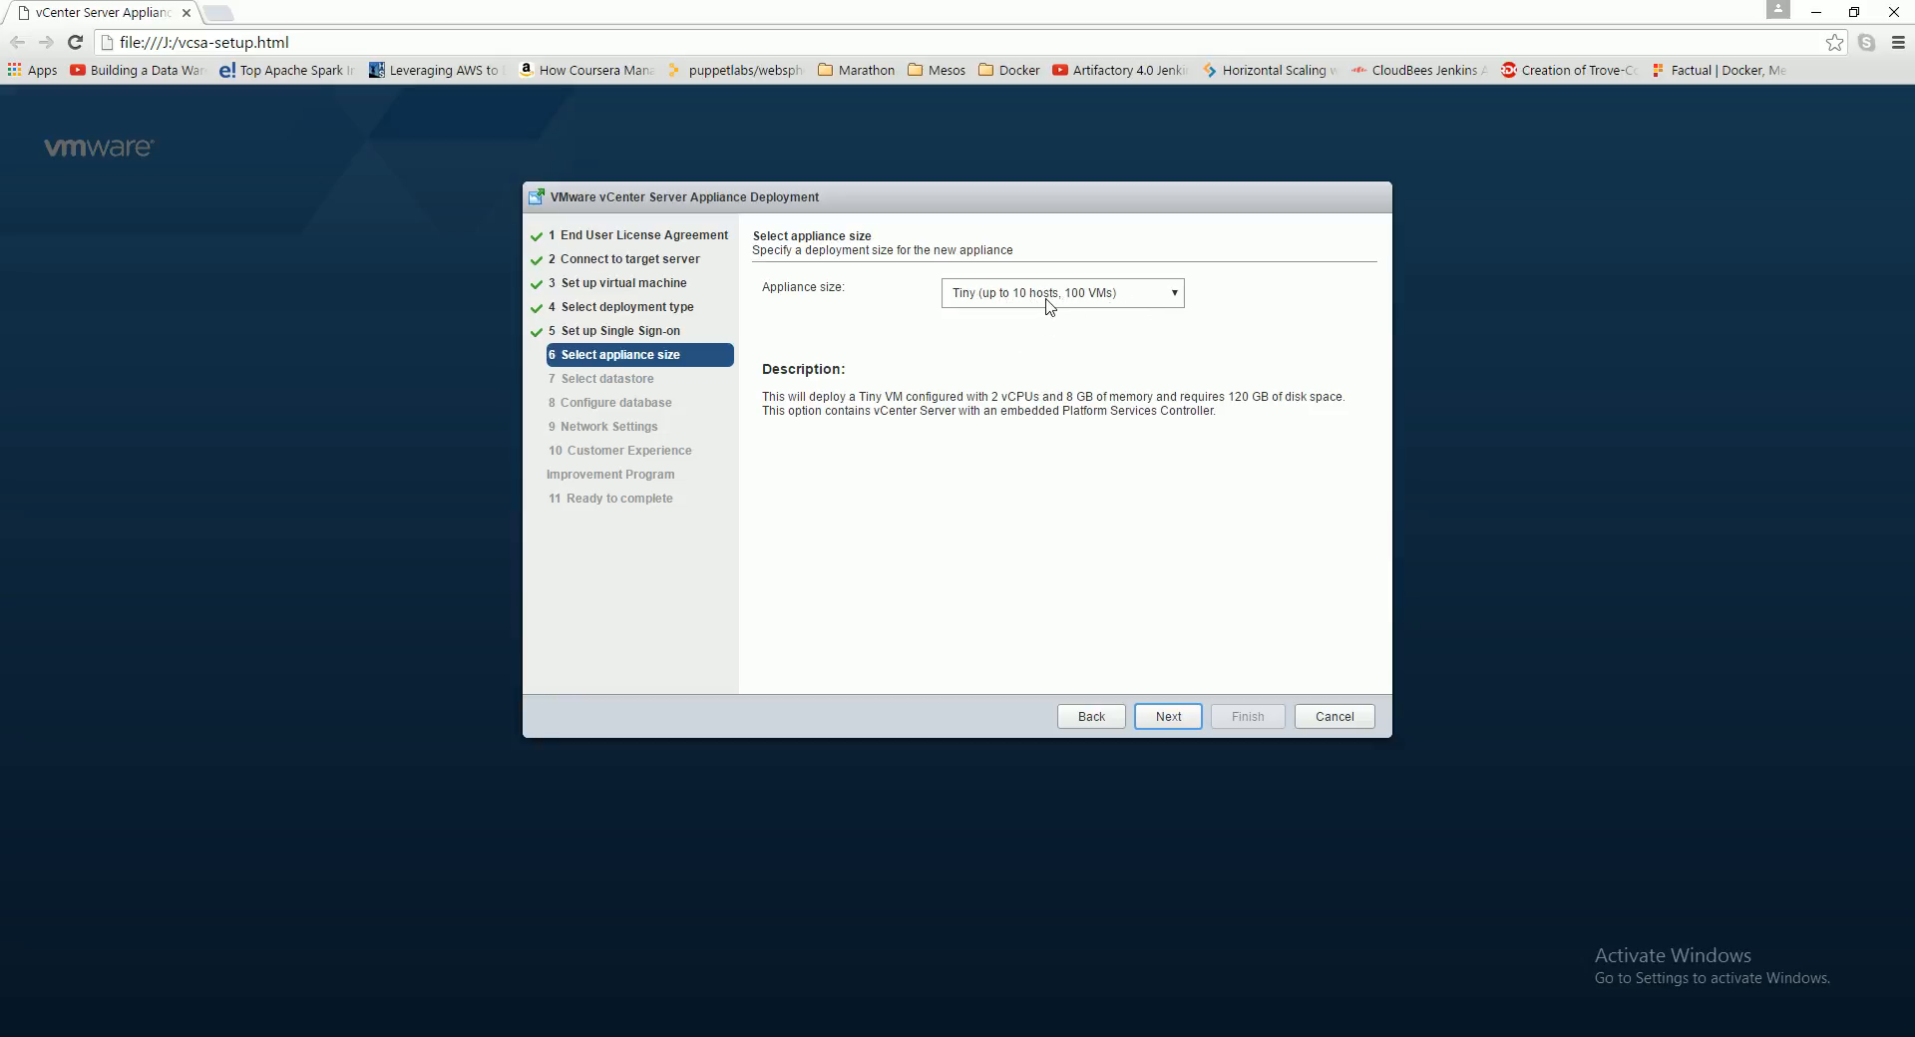
Step: Keep the Tiny appliance size and place the deployment on datastore2 with Thin Disk Mode enabled
left_click(1185, 720)
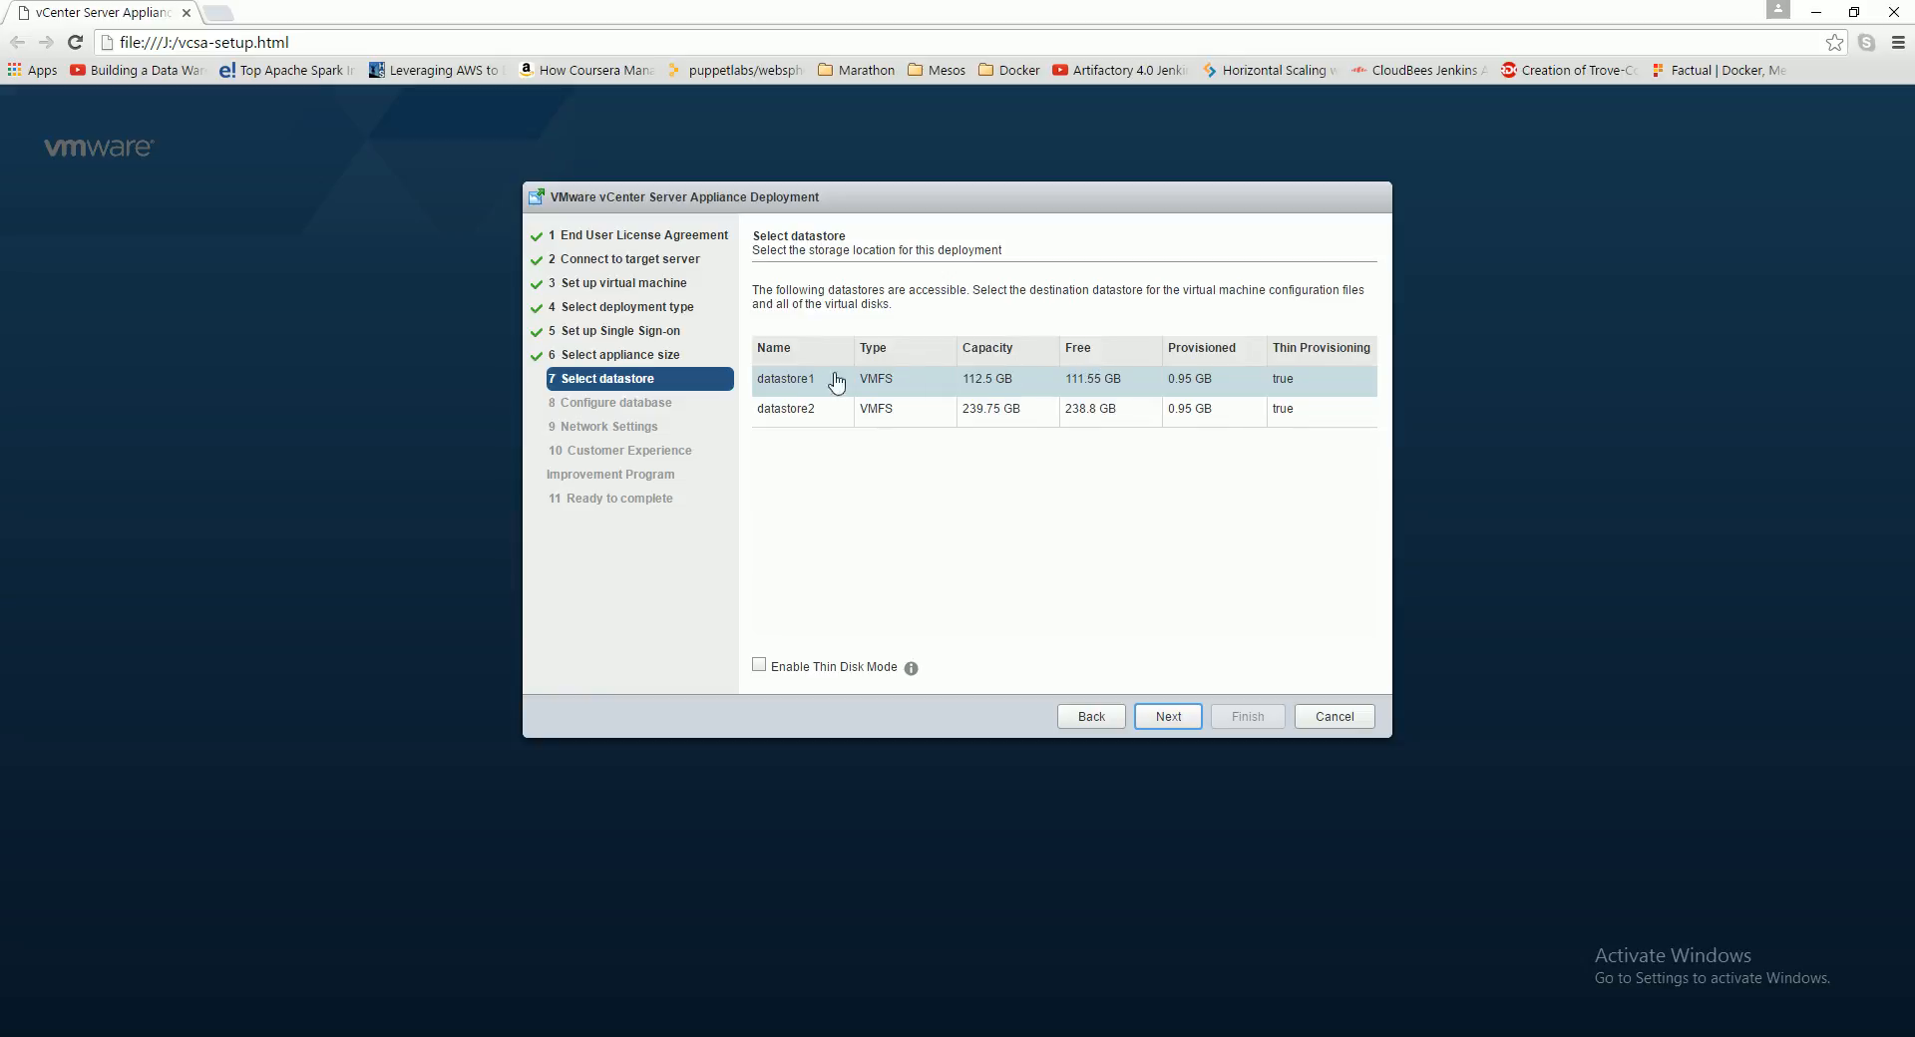
left_click(780, 409)
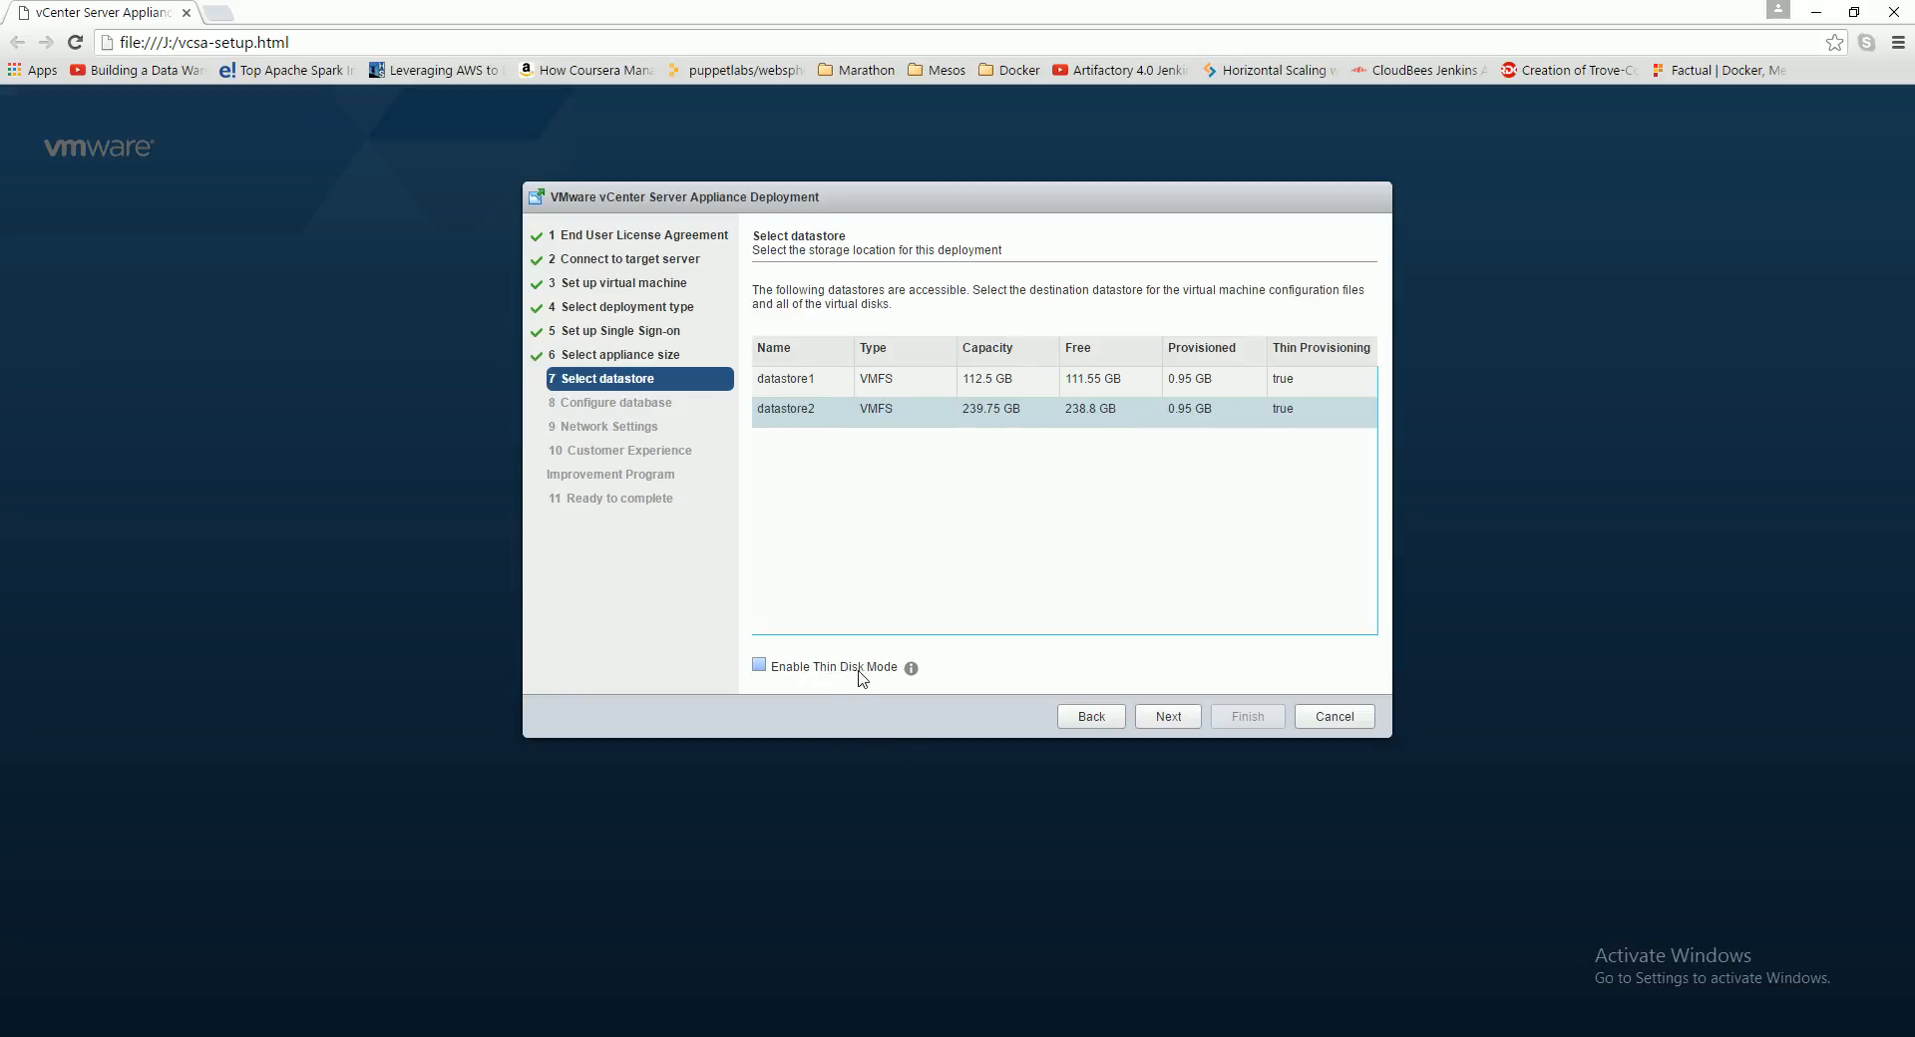
left_click(759, 665)
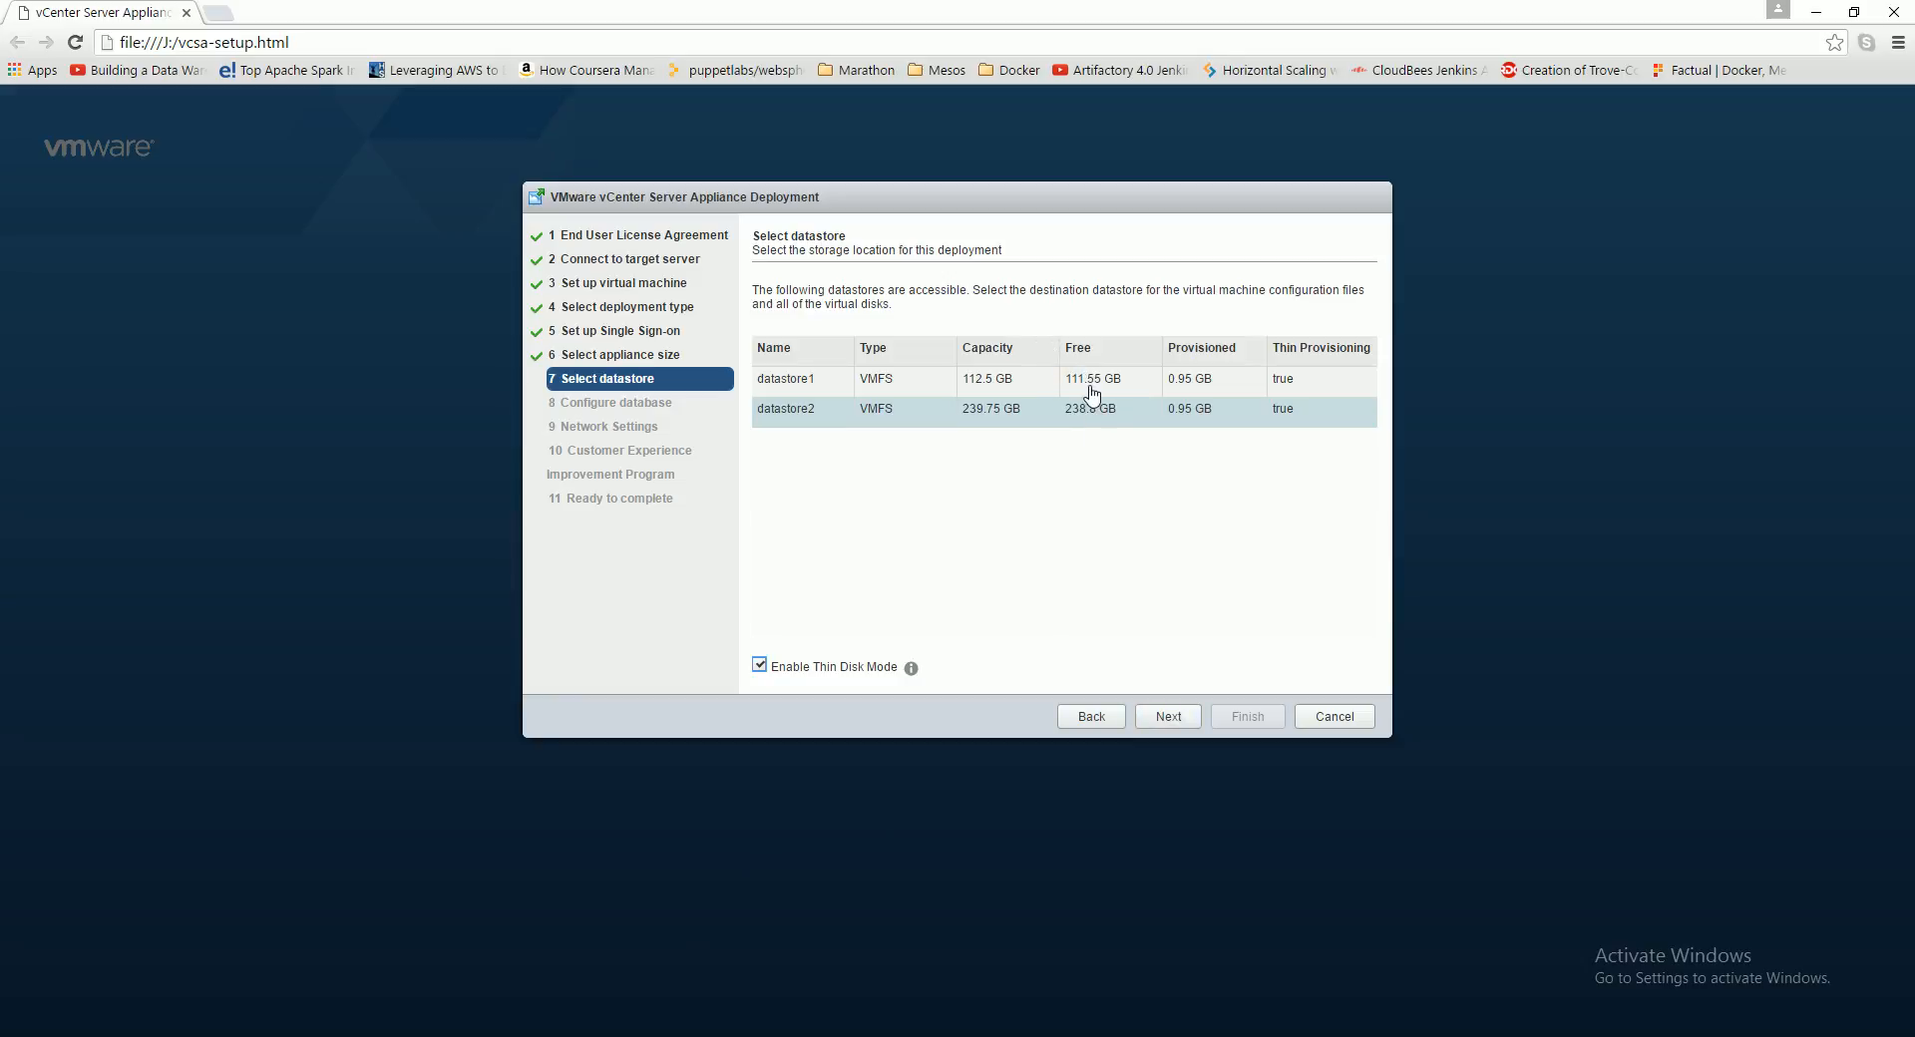
left_click(1172, 721)
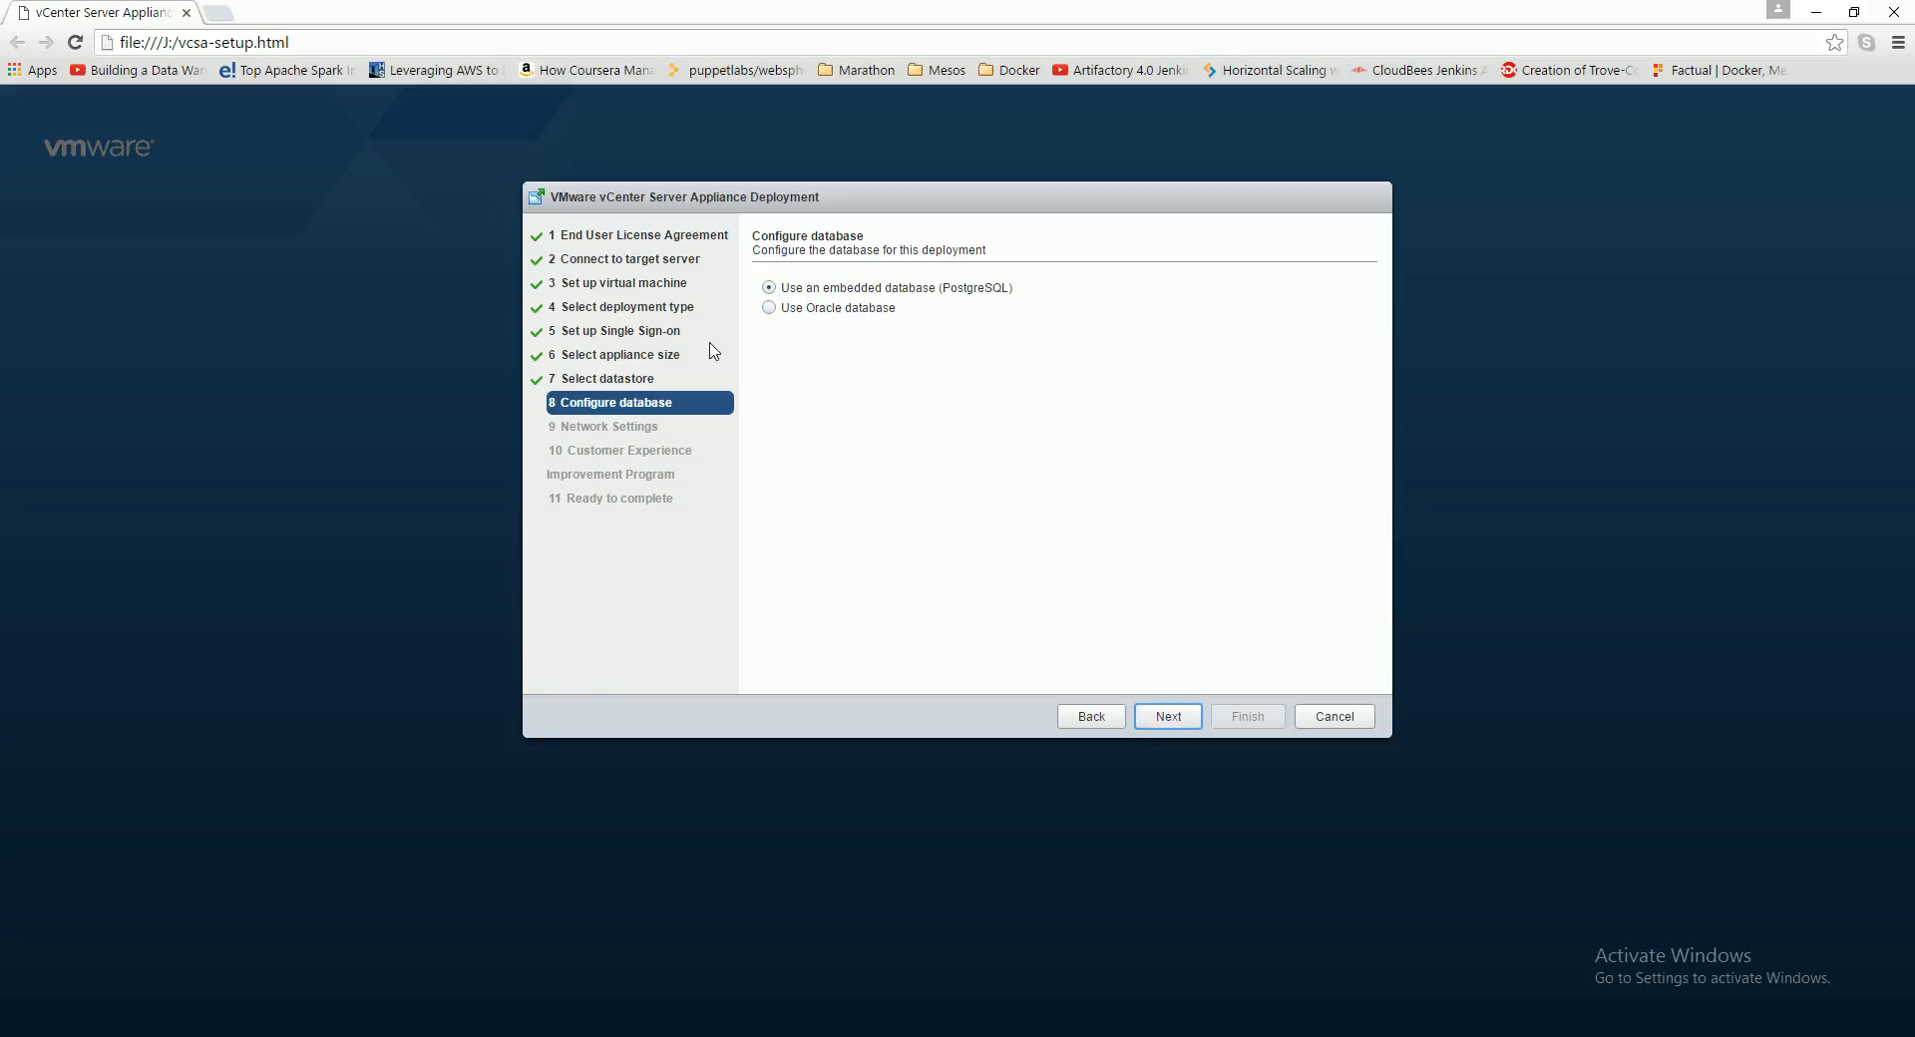
Step: Keep the embedded PostgreSQL database and choose VM Network as the deployment's network
left_click(1168, 717)
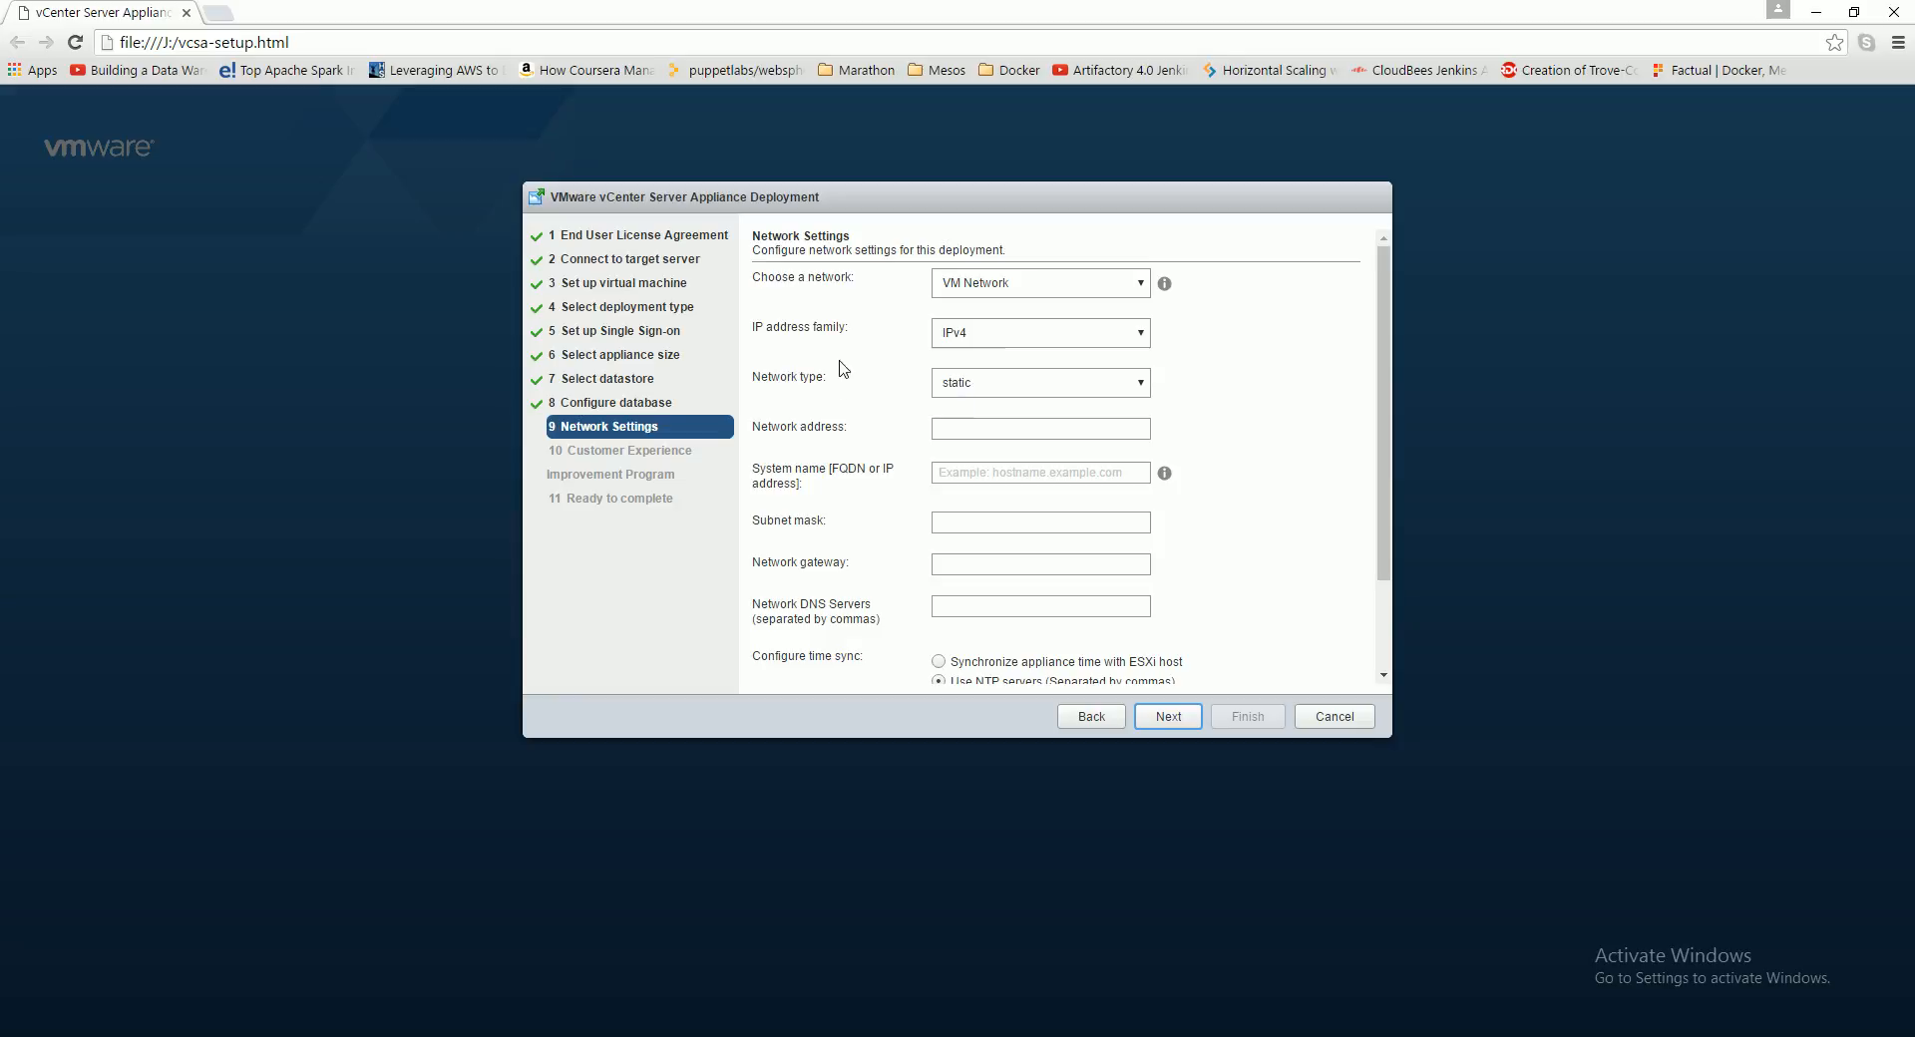
left_click(966, 291)
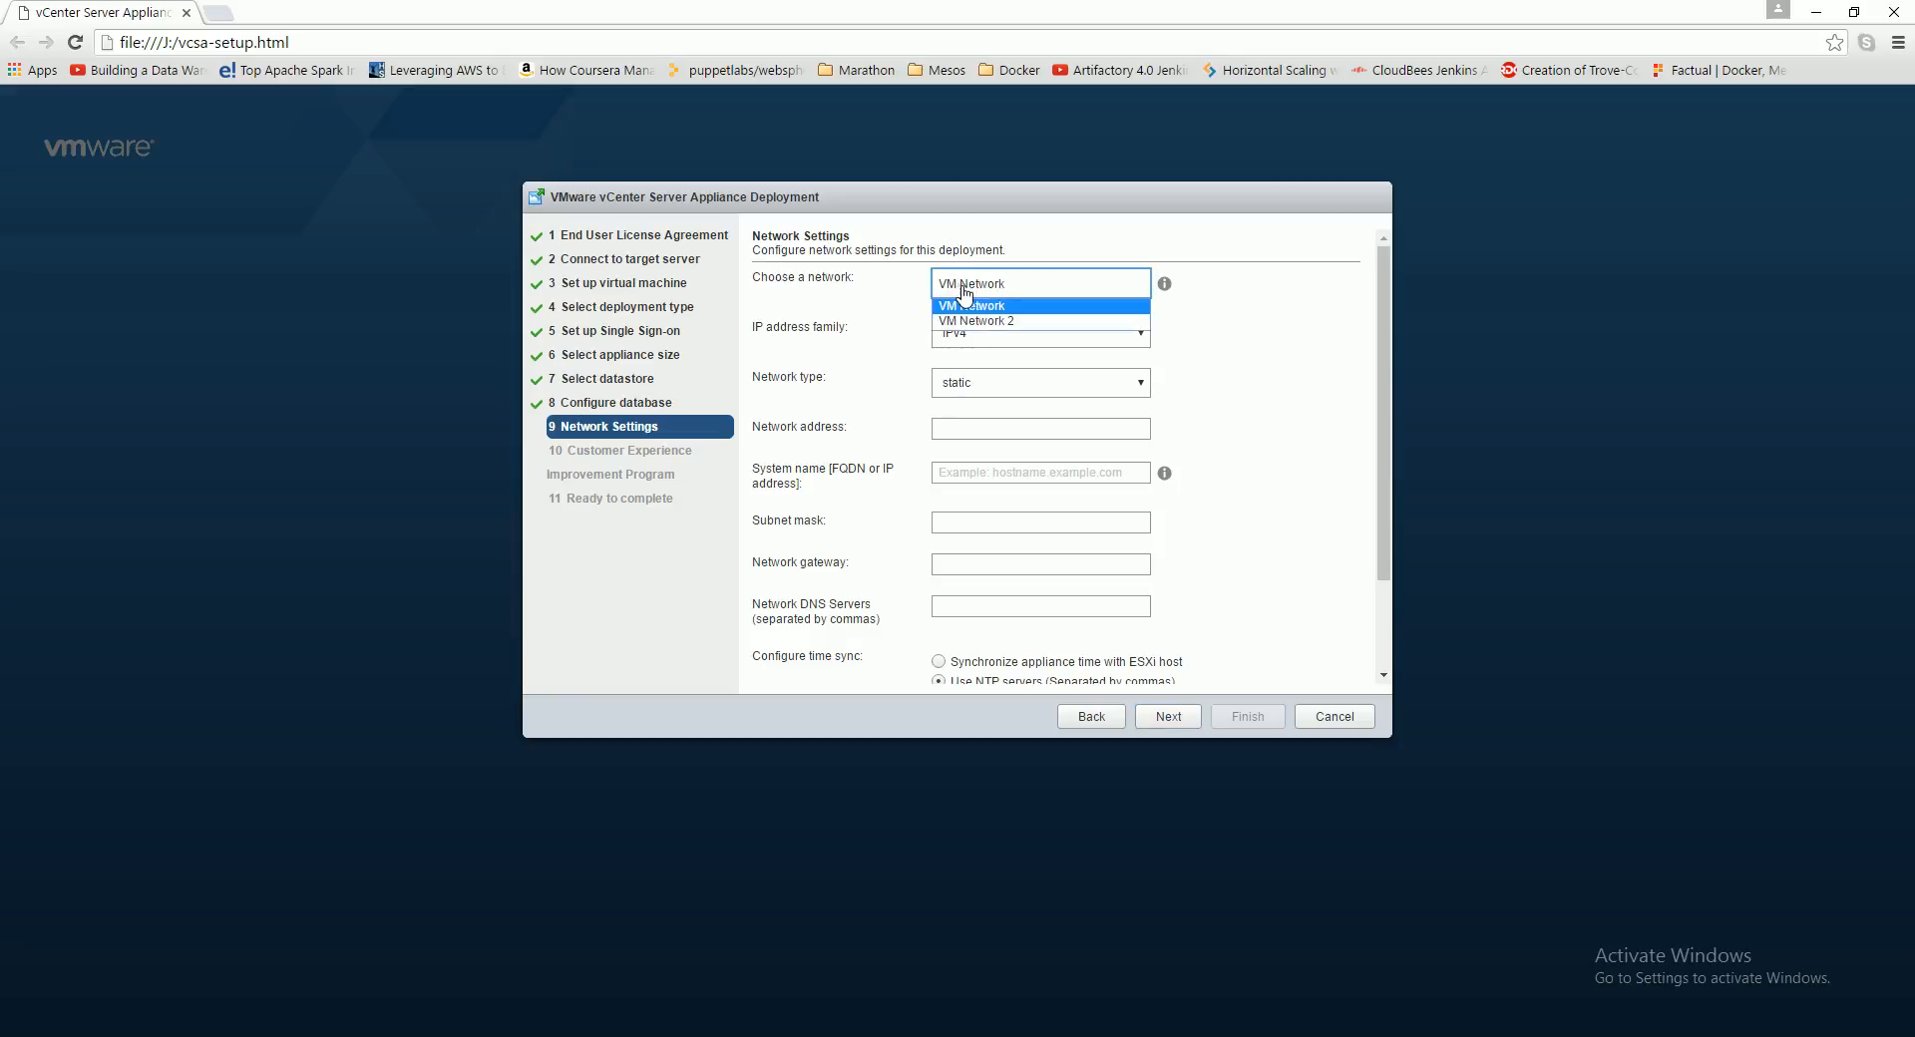
left_click(1014, 308)
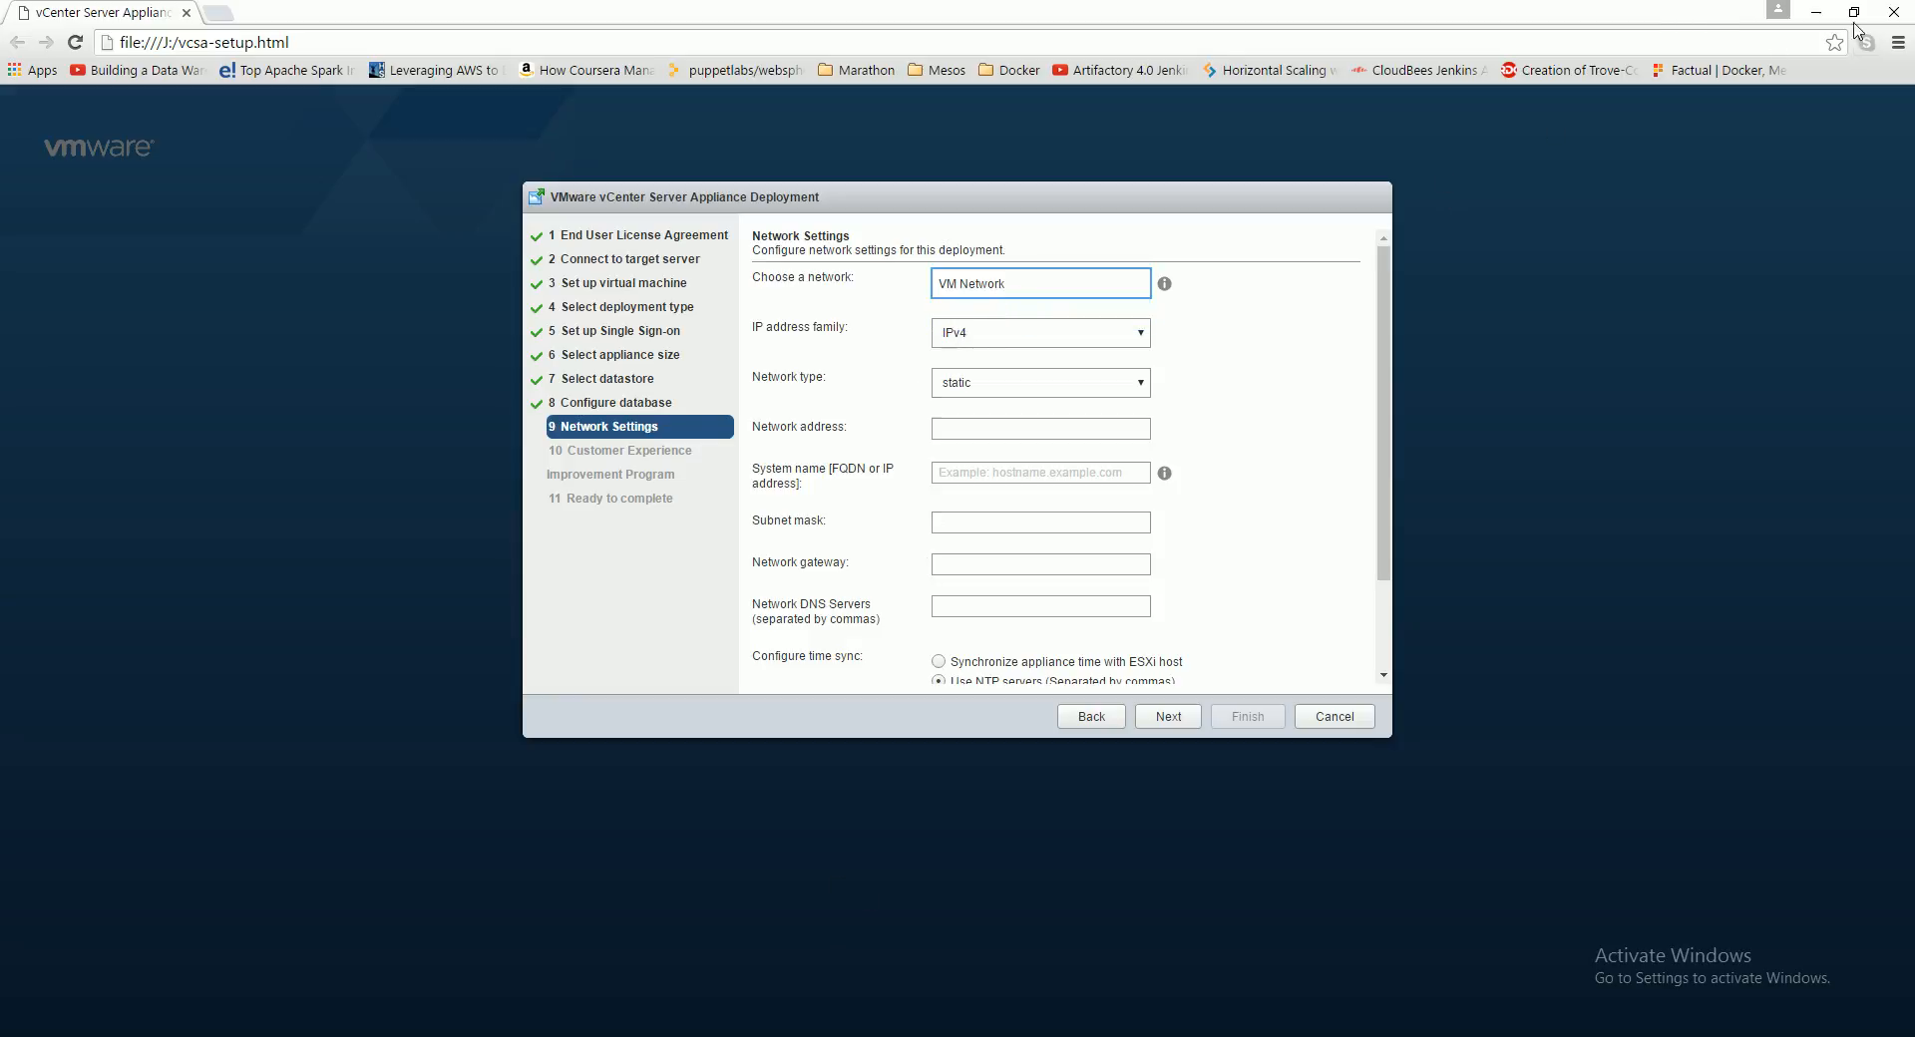
Step: Switch to VMware vSphere Client, log in to 192.168.0.5 as root with the account password and dismiss the evaluation notice
left_click(1821, 16)
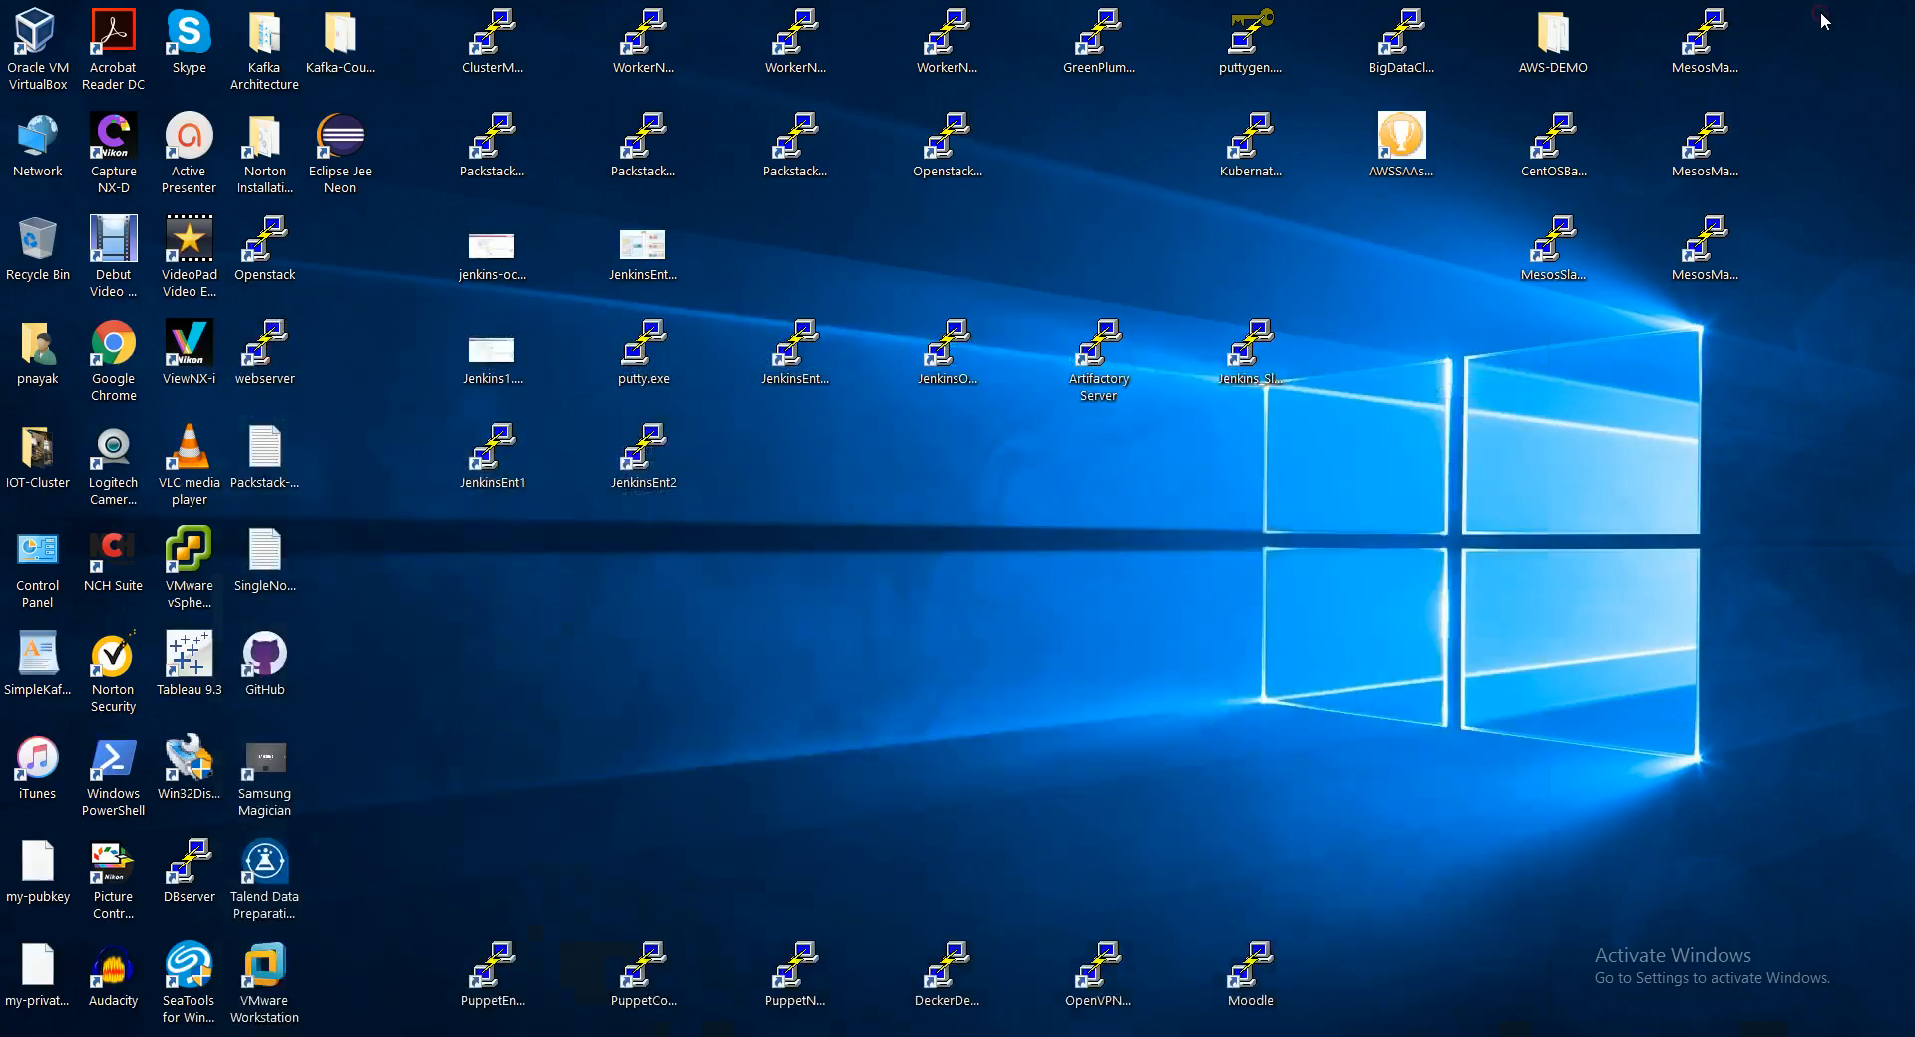
double_click(188, 558)
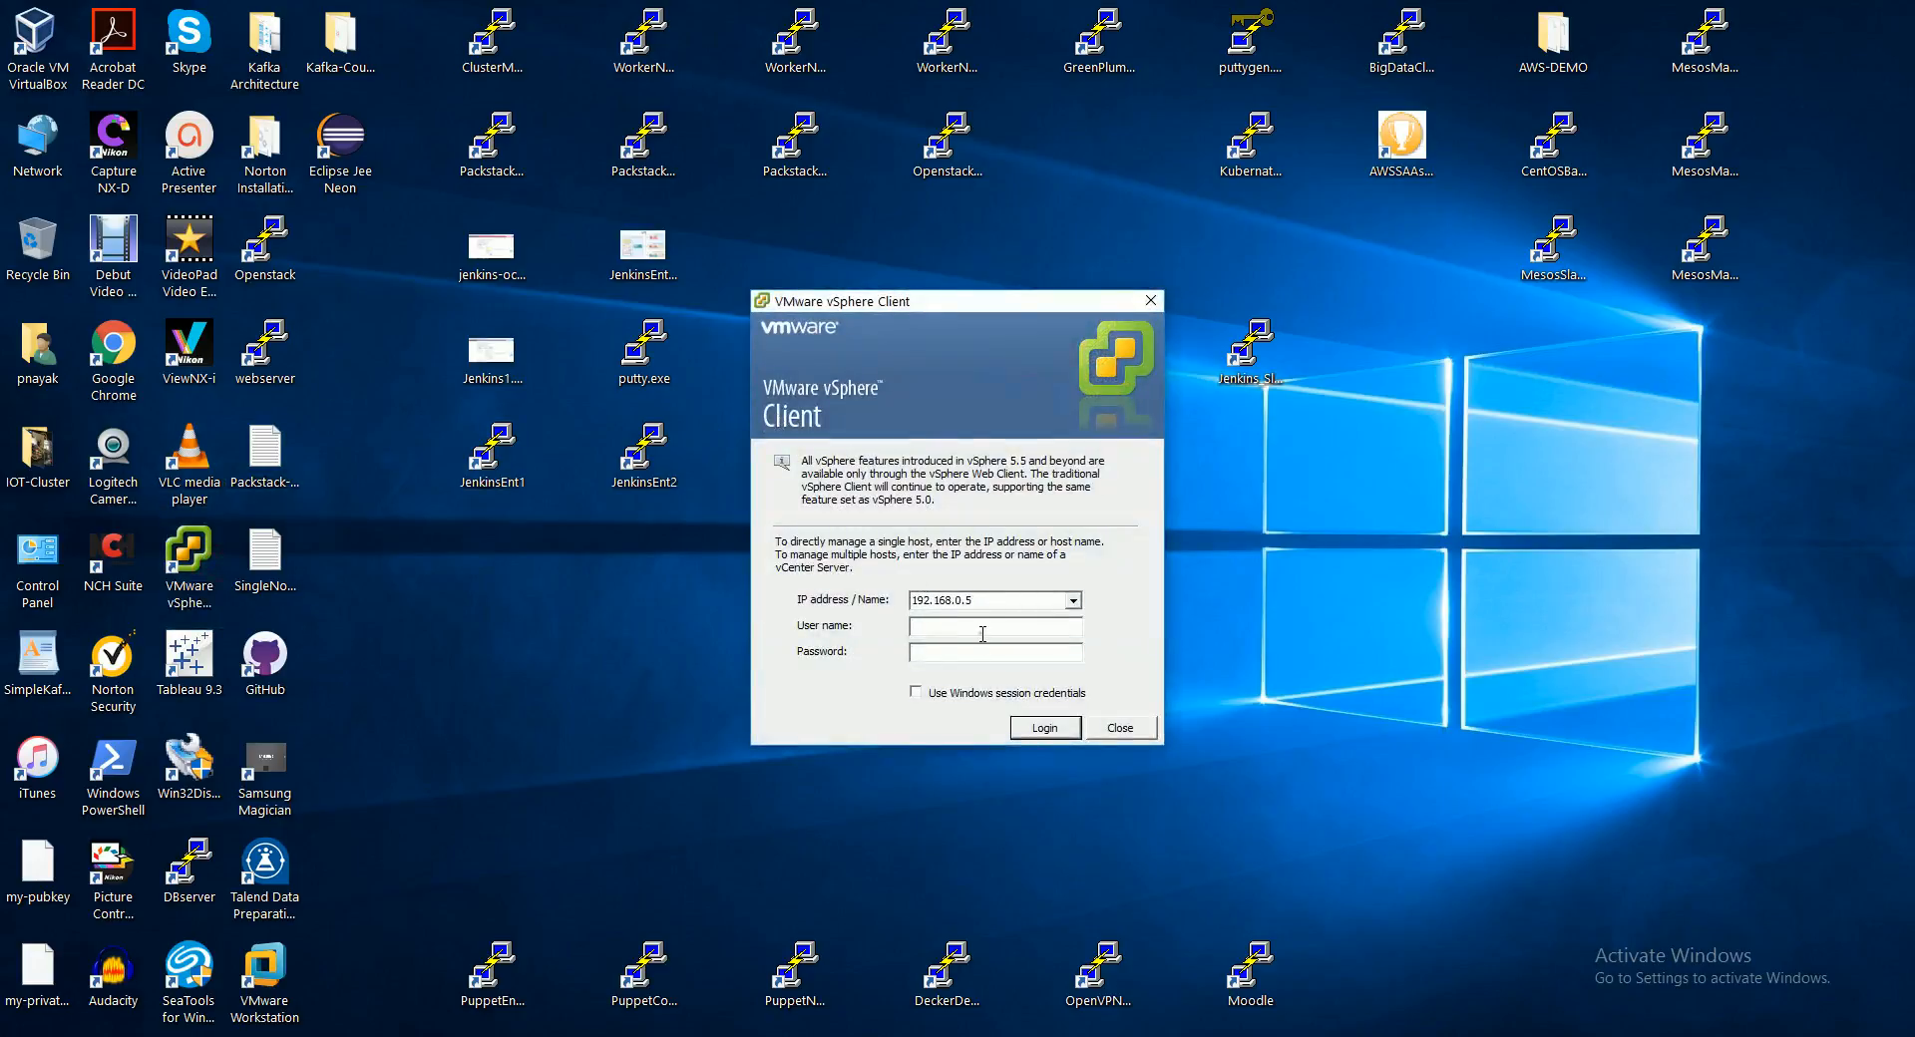
type("ro")
type("**")
key("Return")
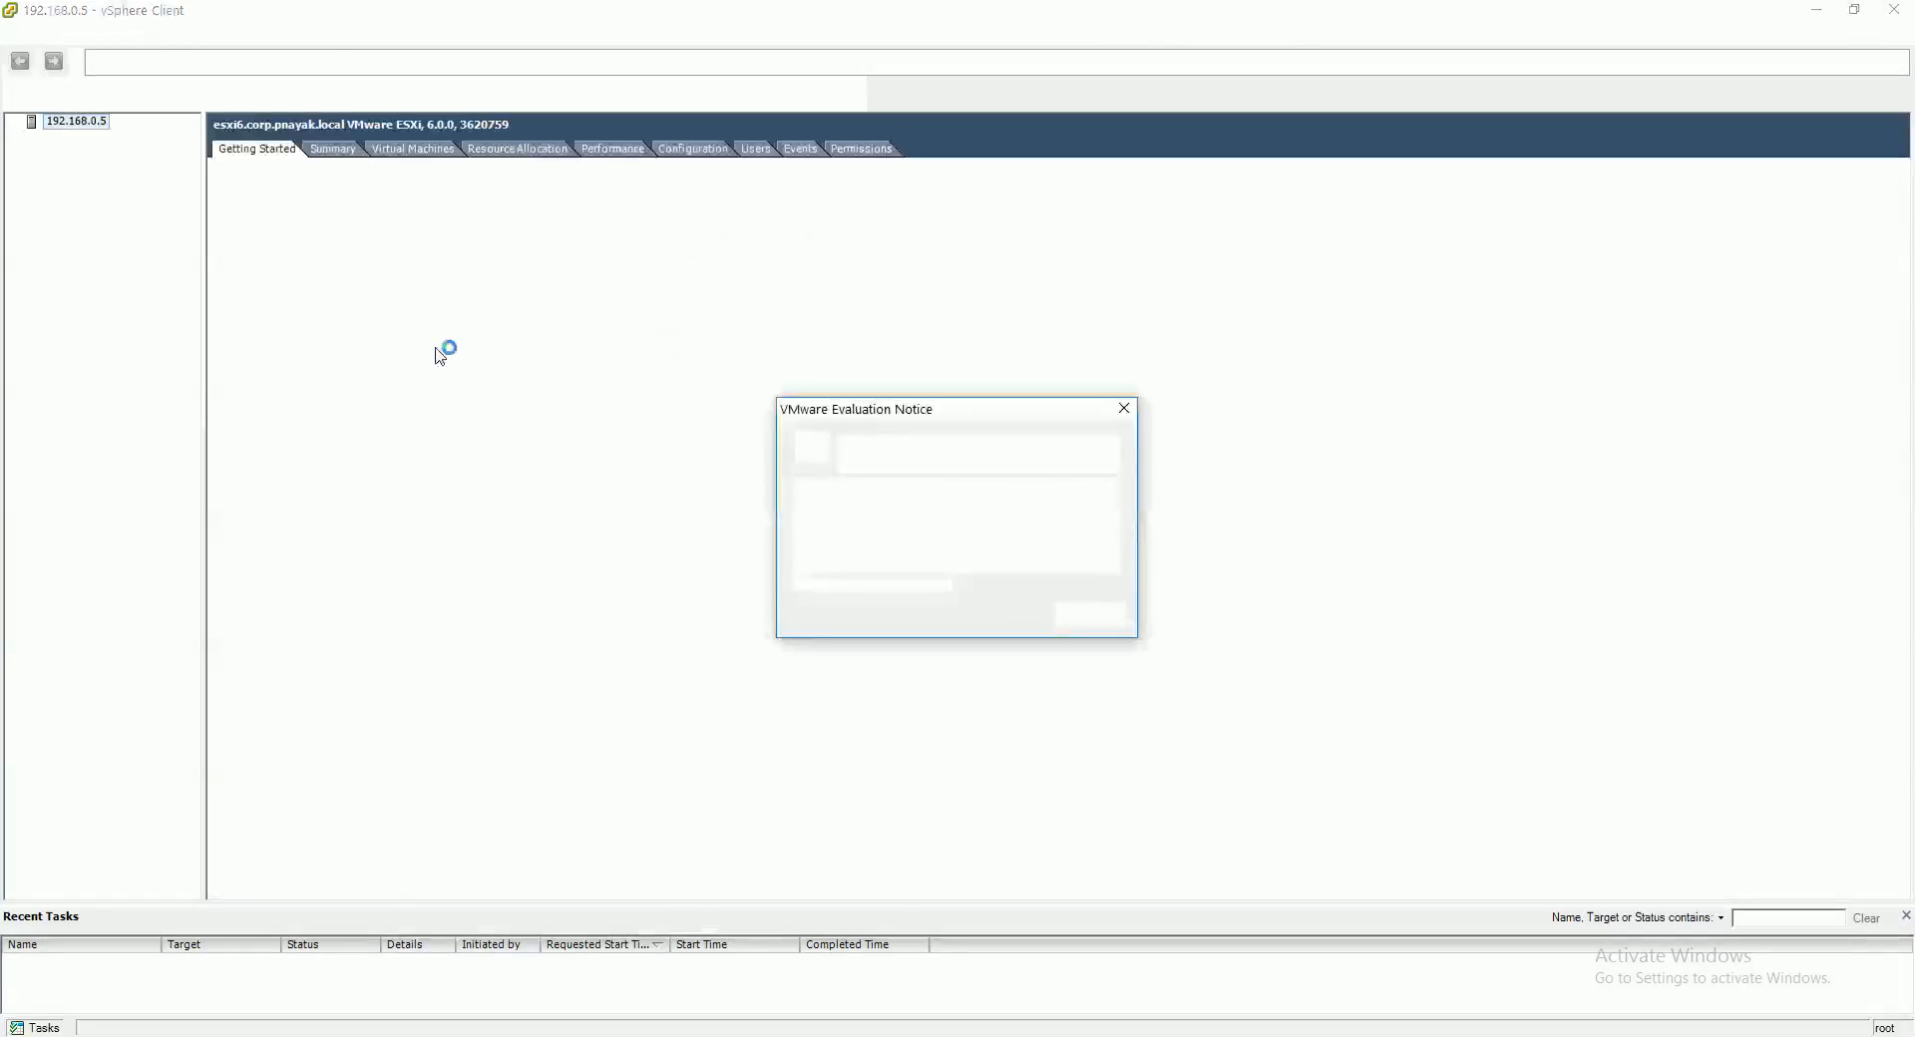
left_click(1111, 615)
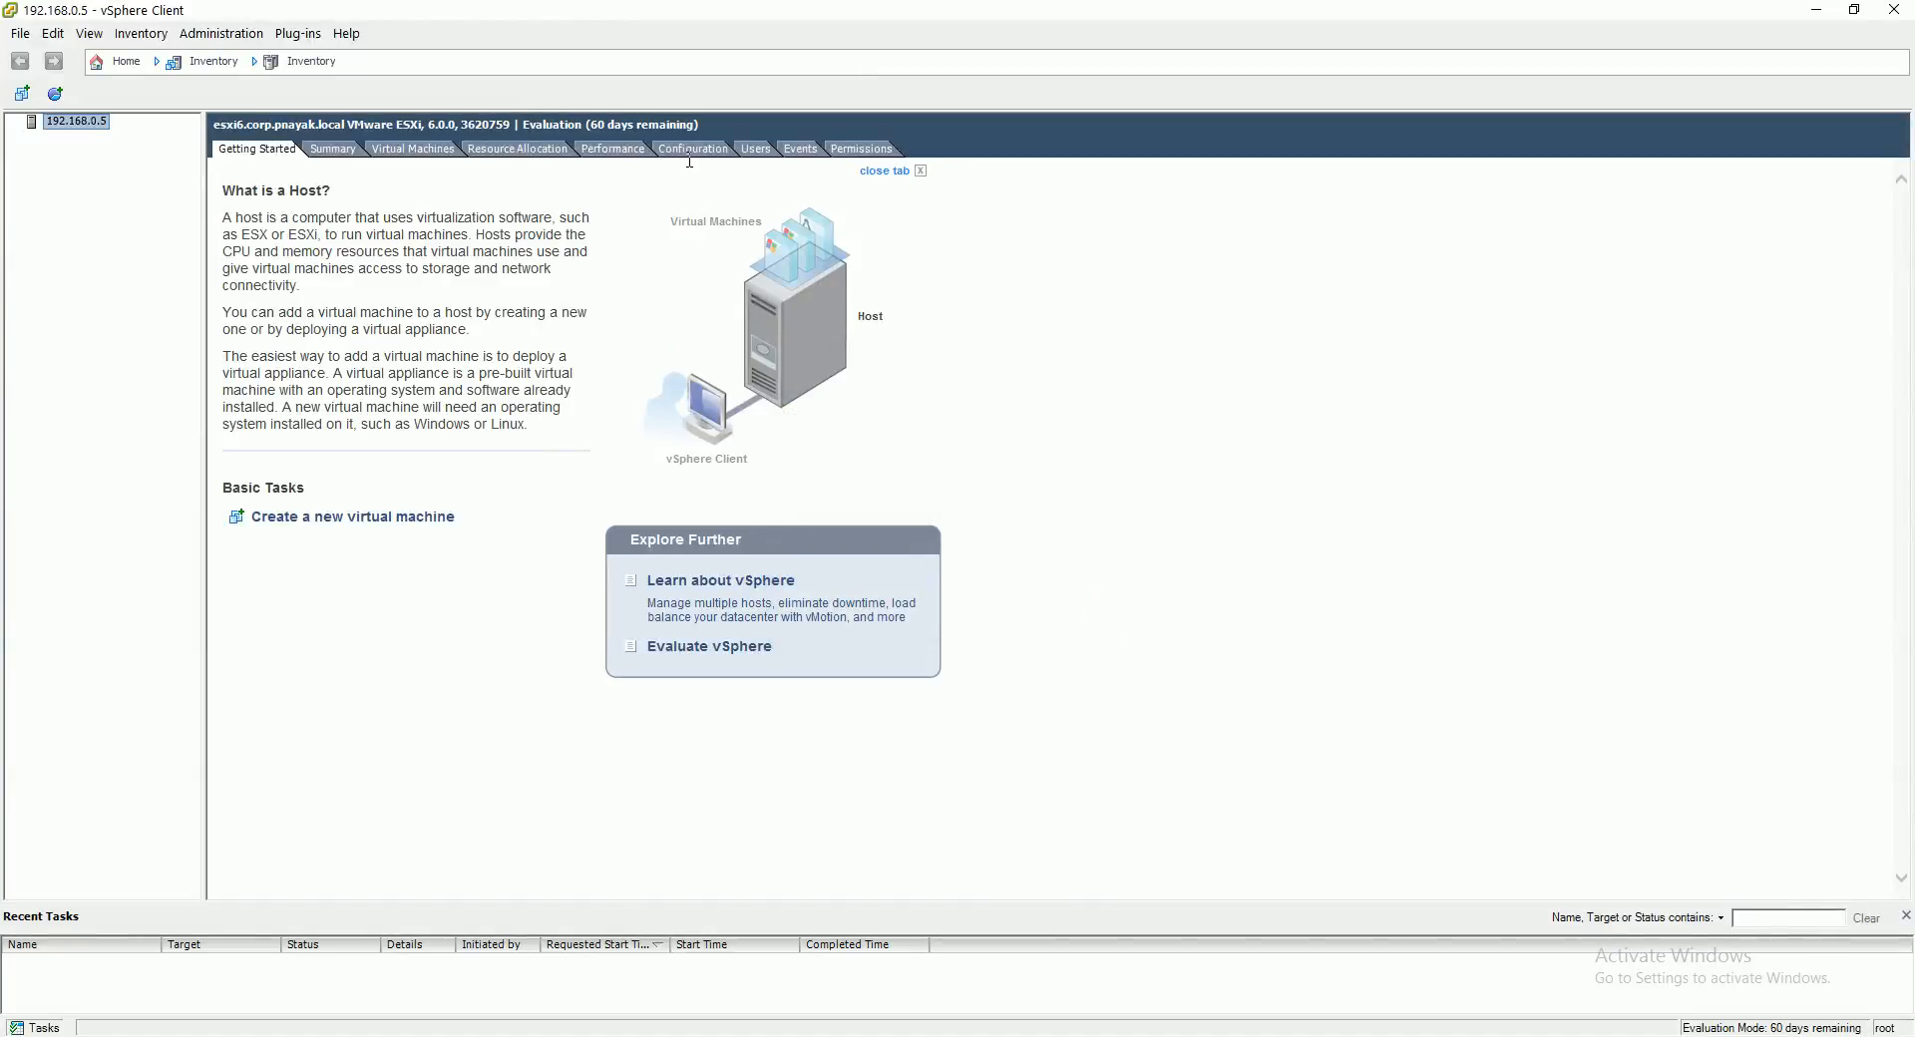
Step: In the host's networking configuration, add a virtual machine network labelled VM Network 3 on a new standard switch without adapters
left_click(693, 148)
left_click(279, 282)
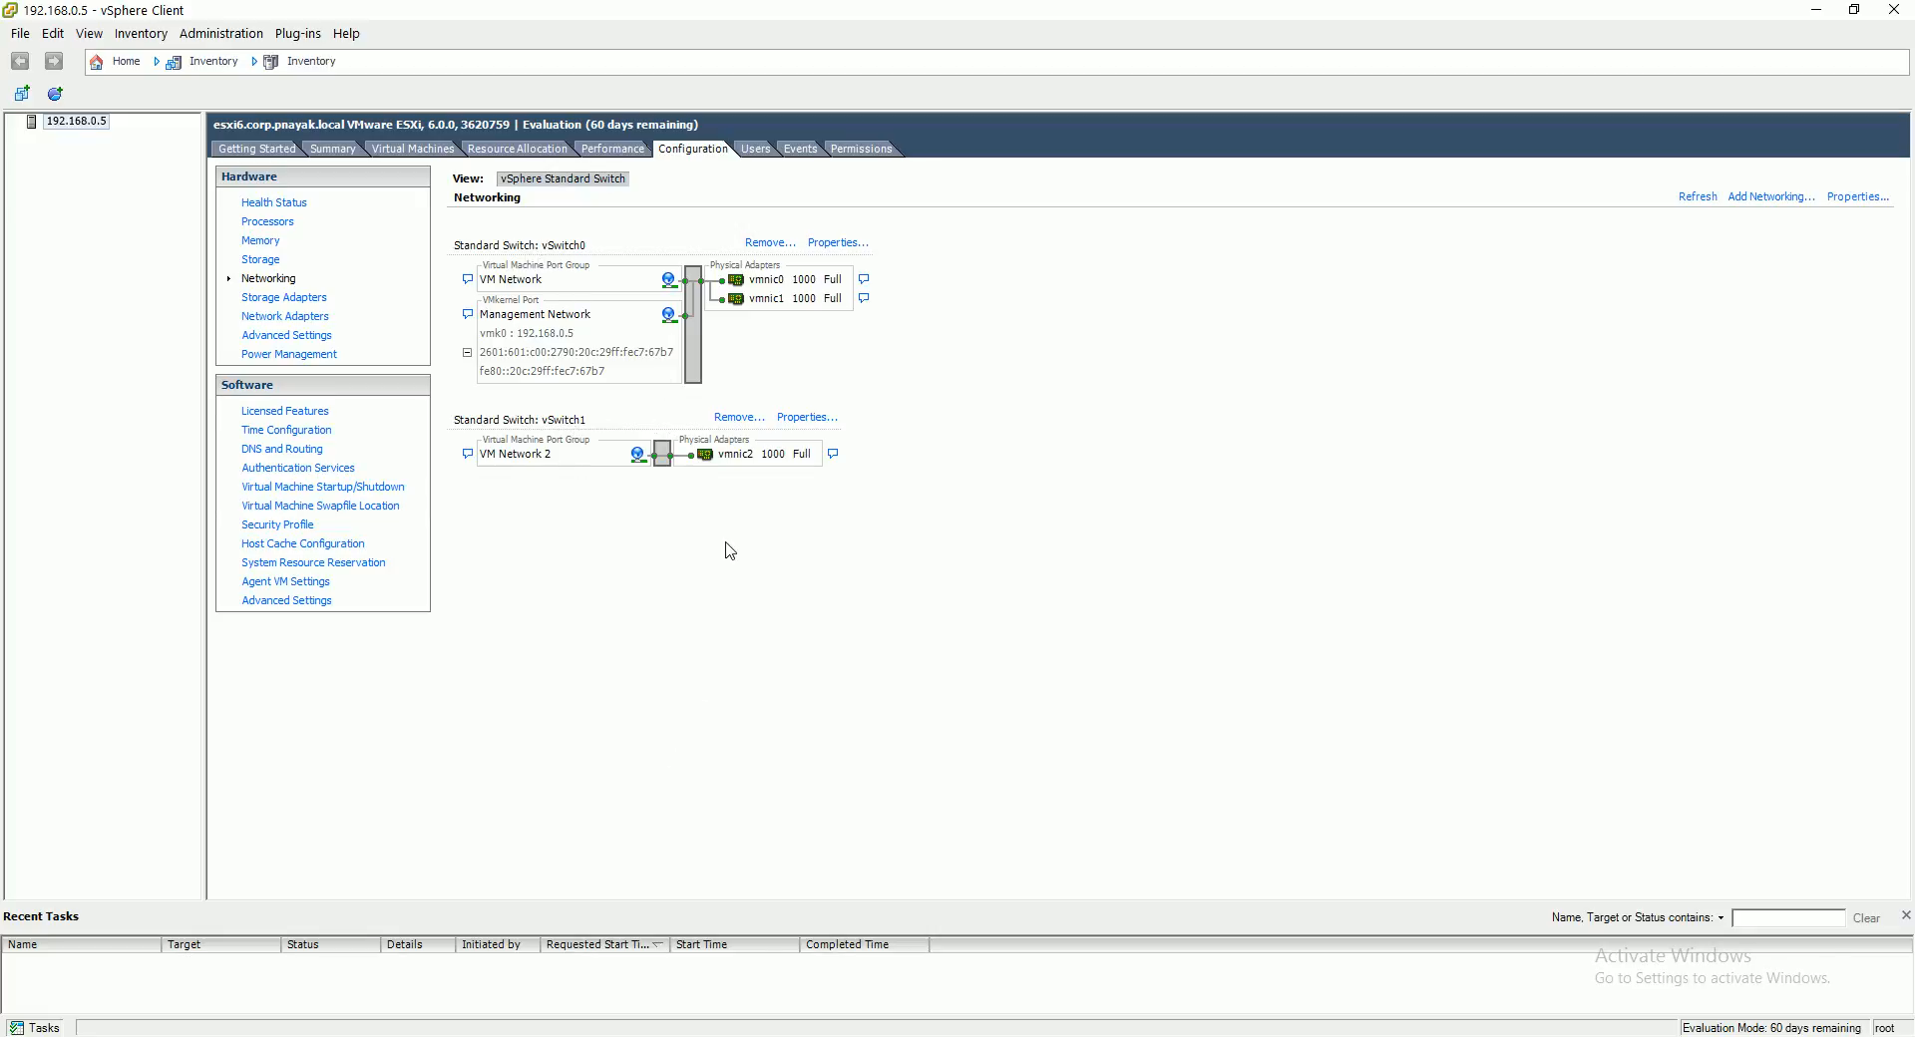
left_click(1780, 199)
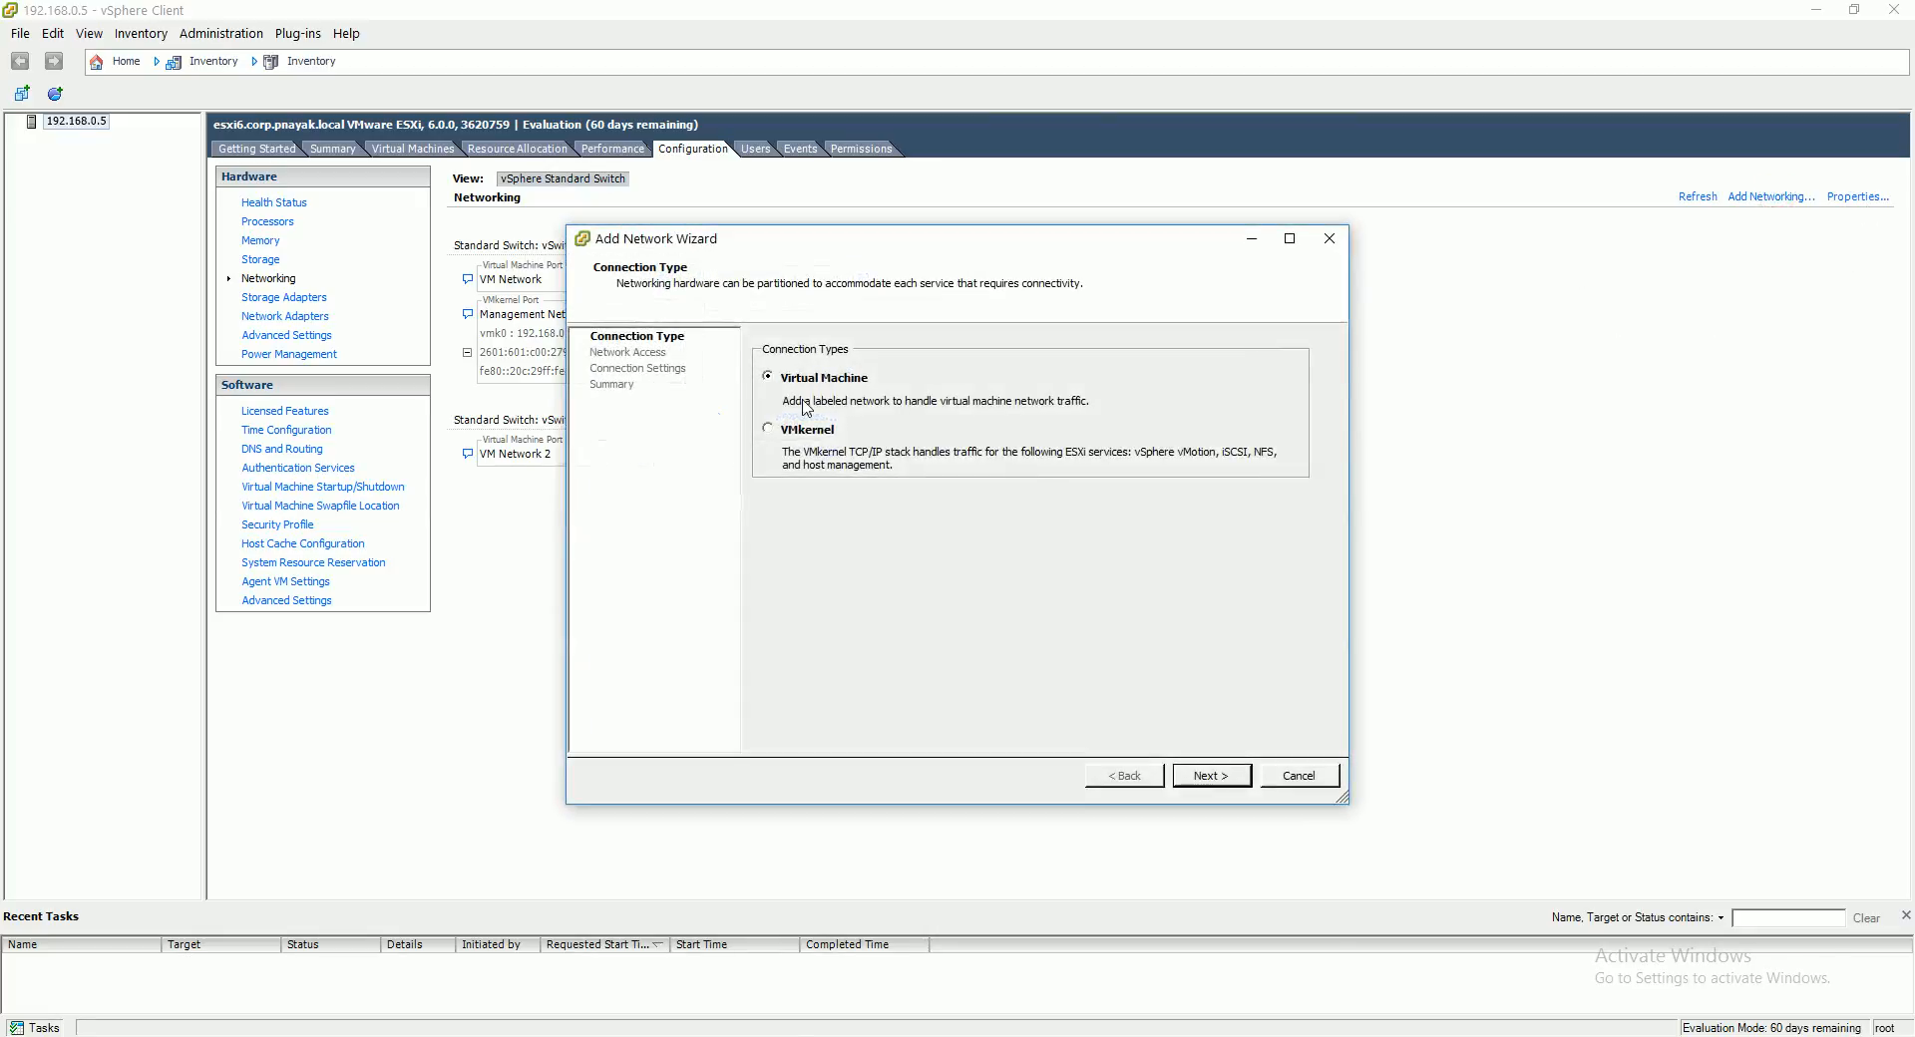
left_click(1213, 777)
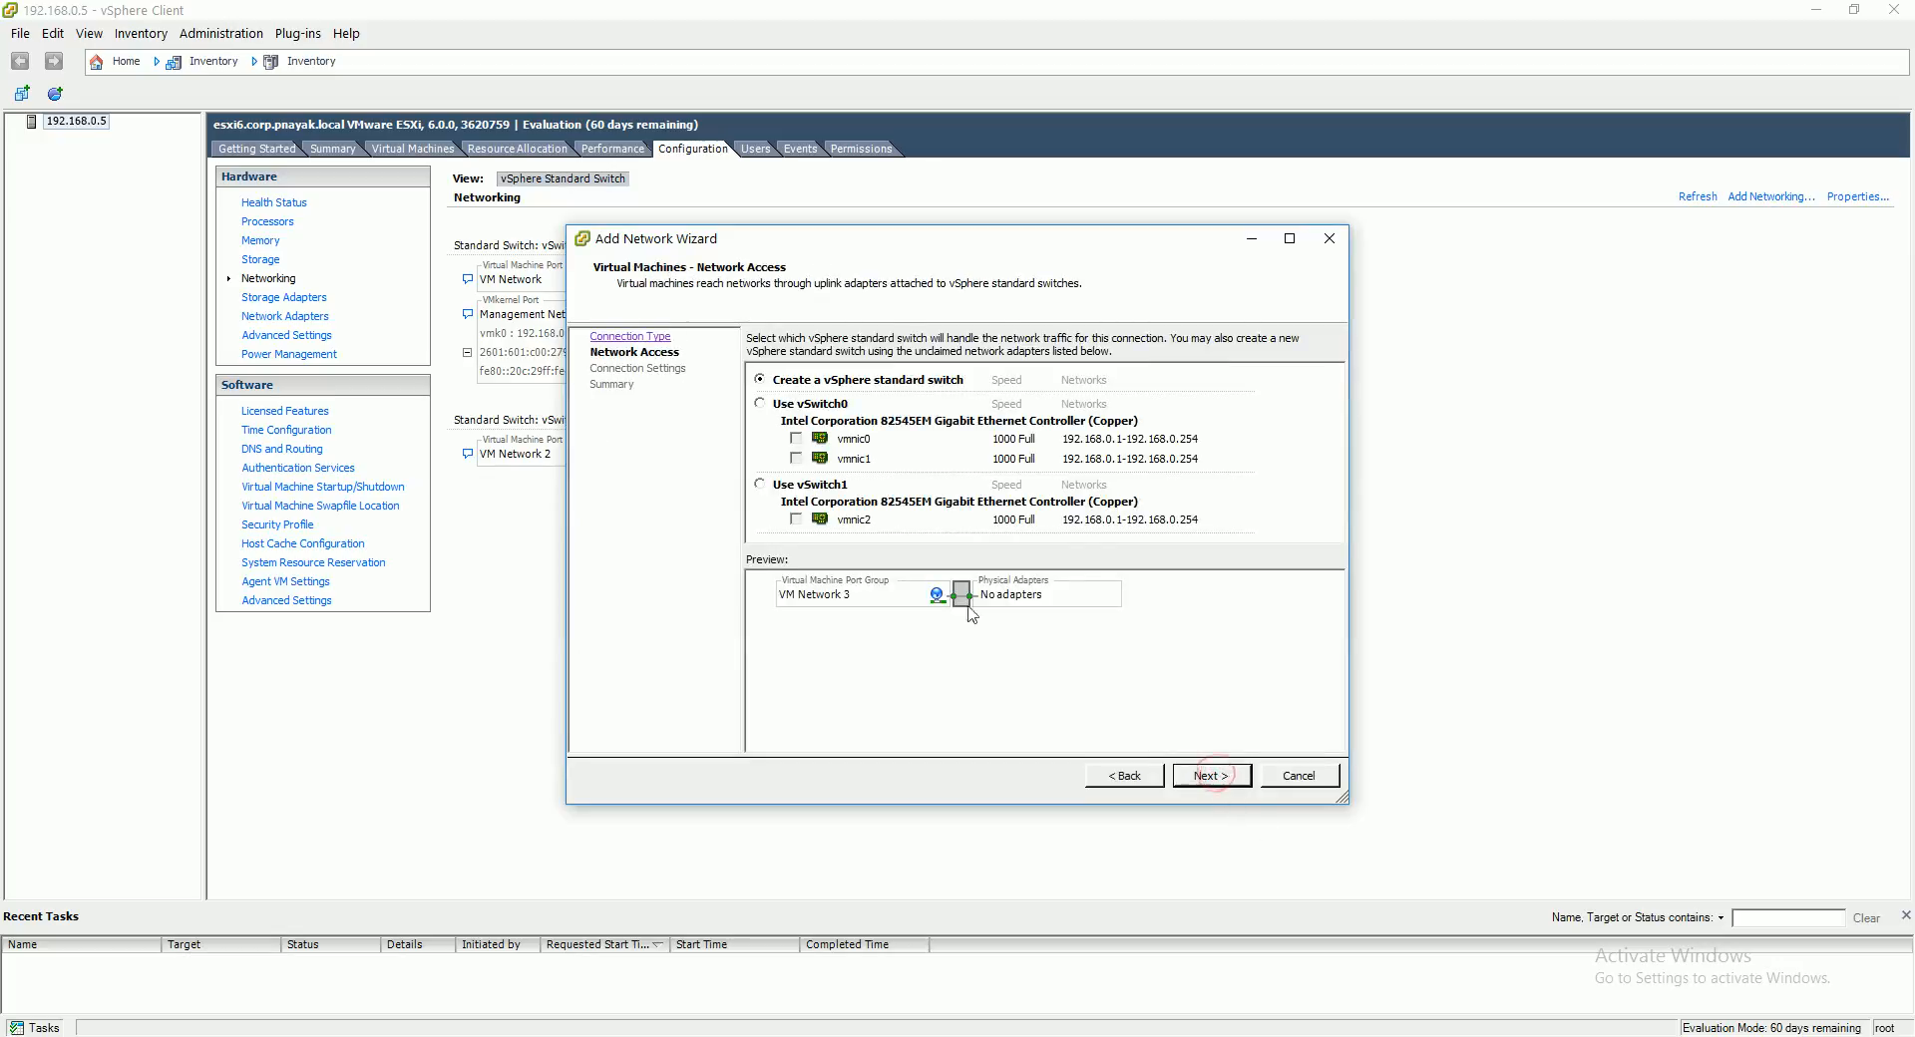
left_click(1215, 787)
left_click(1211, 777)
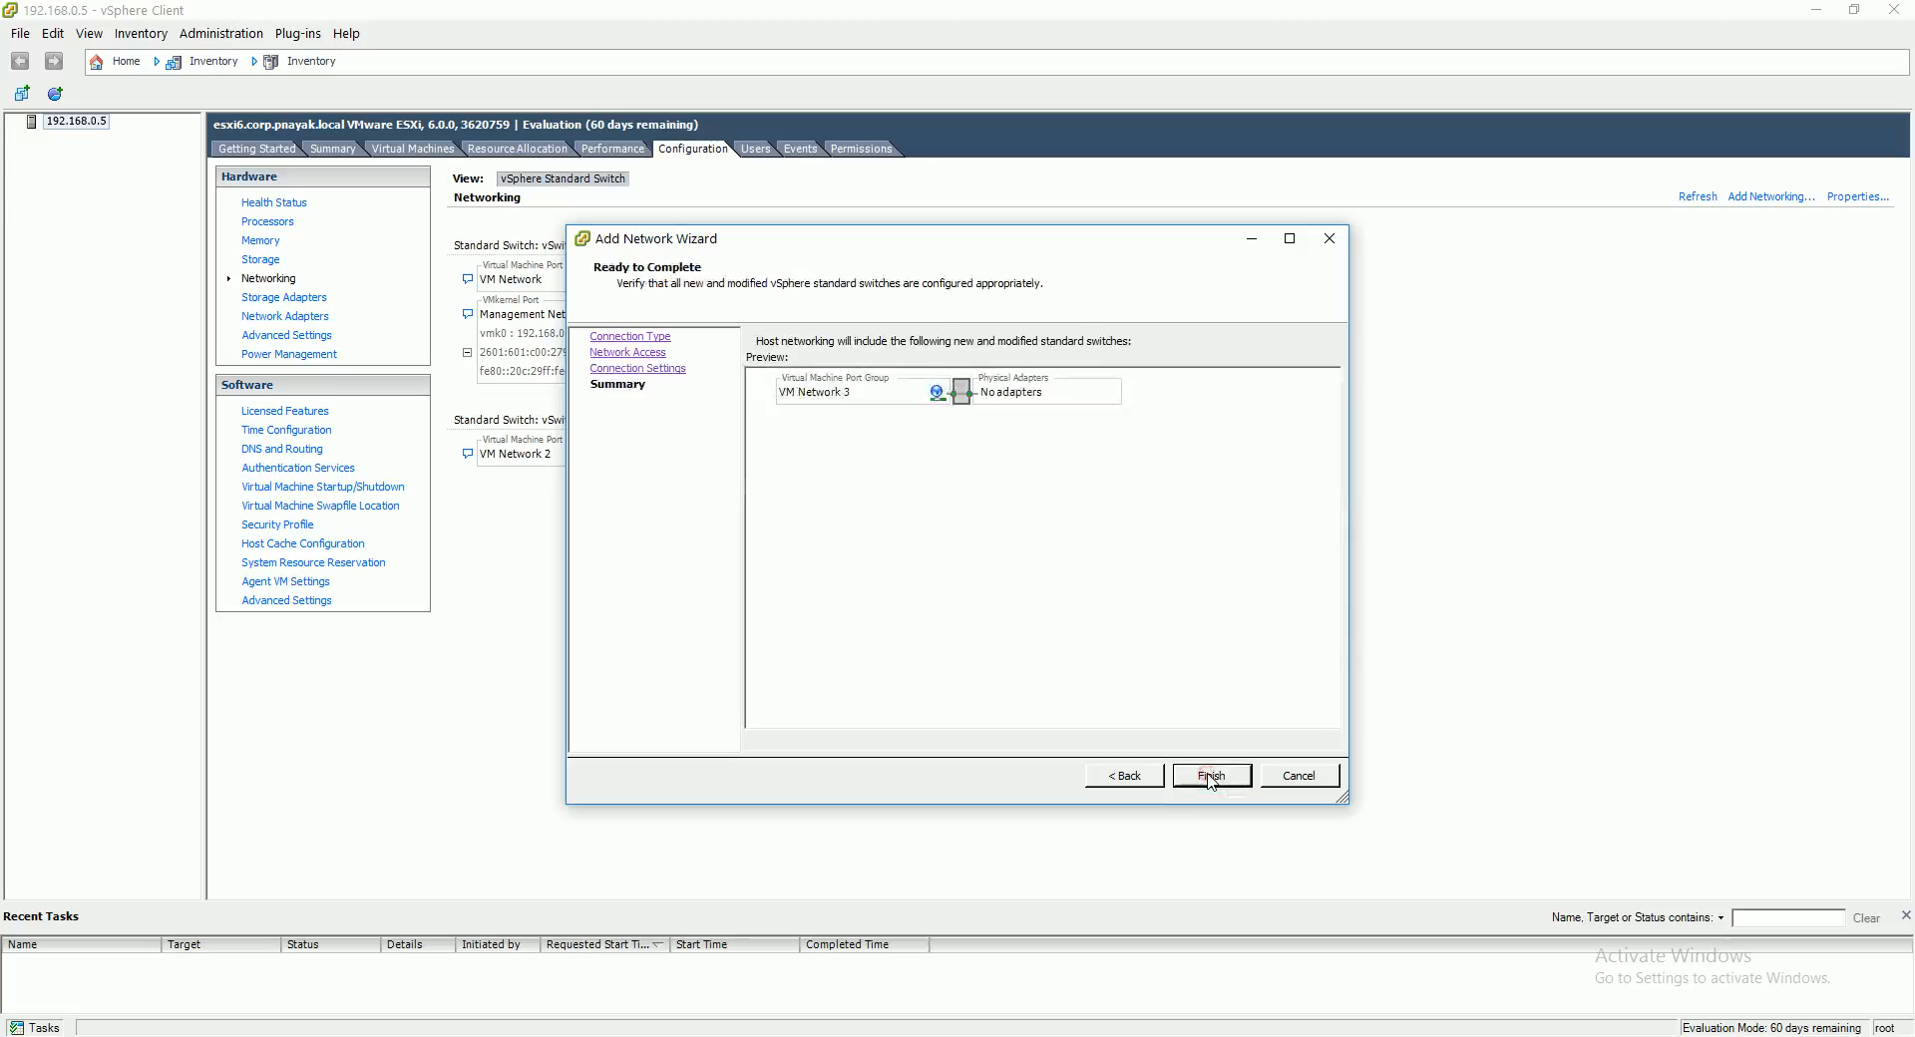
left_click(1211, 777)
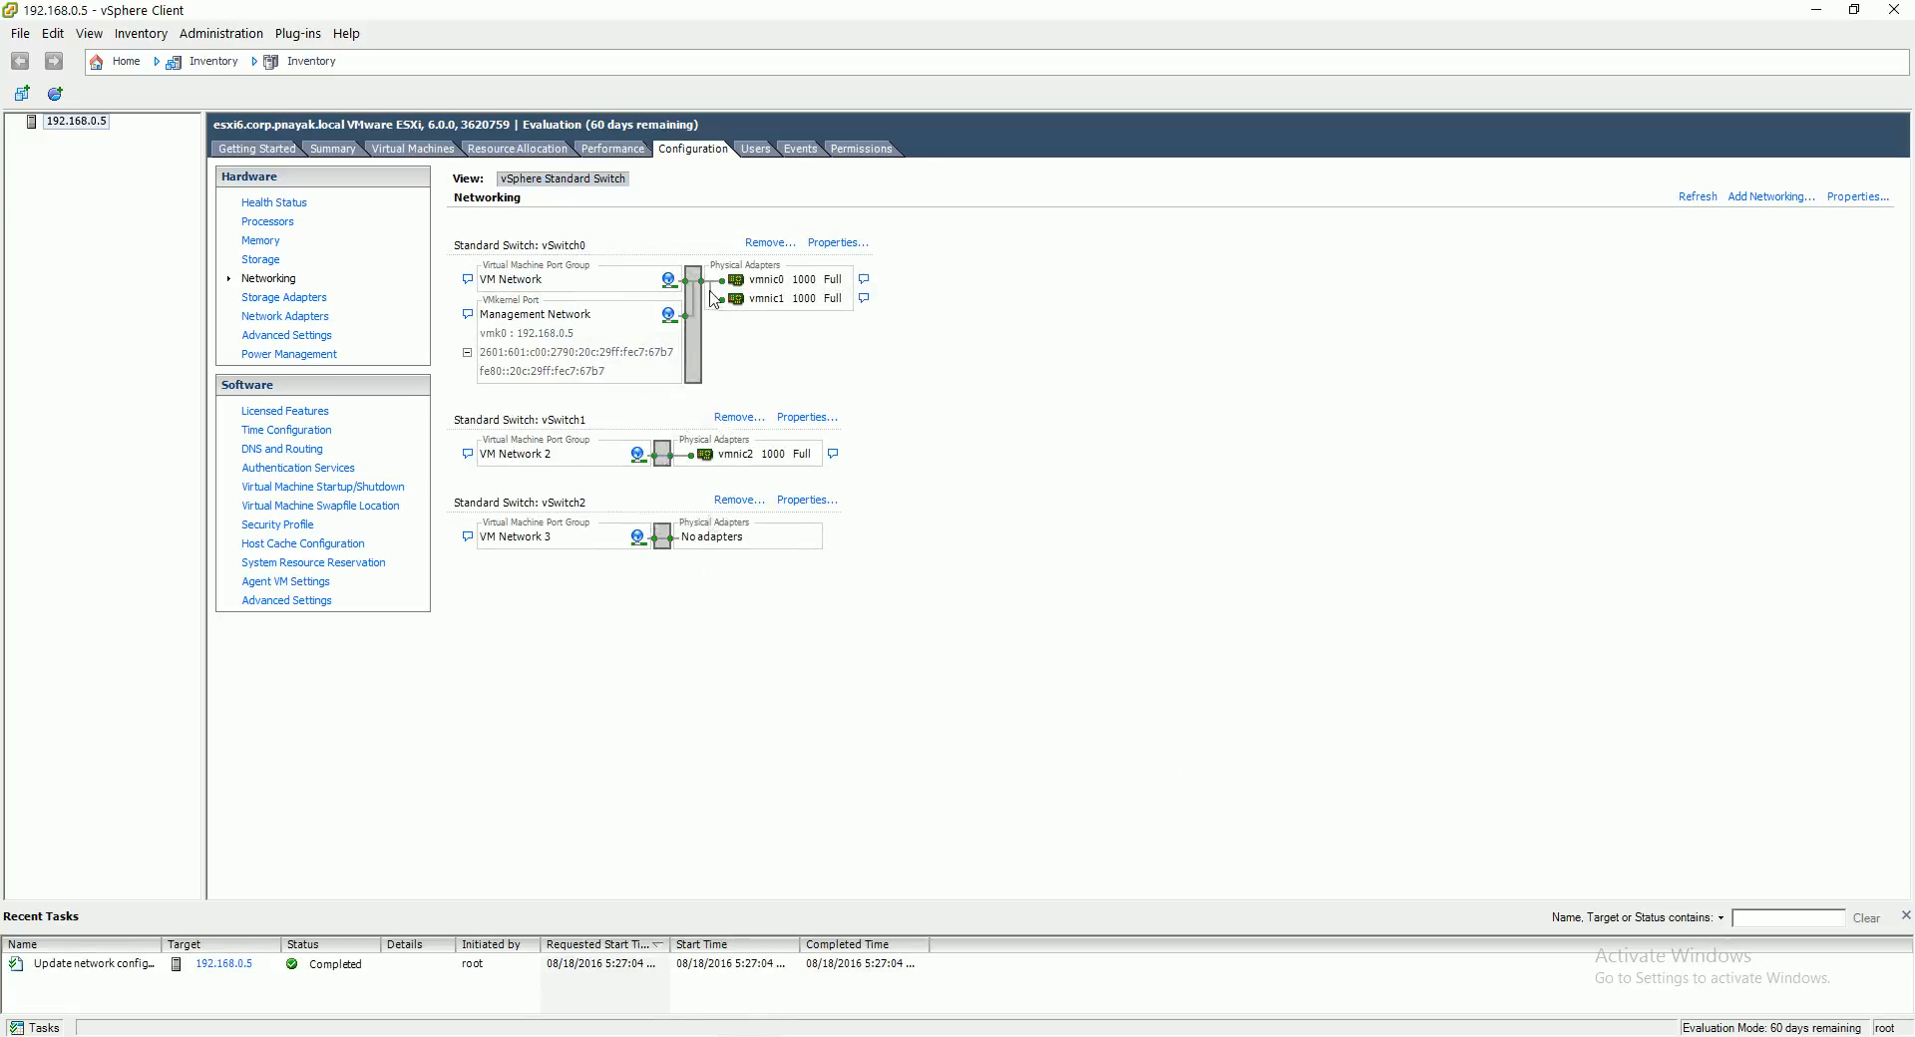
Step: Remove the network adapter vmnic1 from vSwitch0
left_click(834, 246)
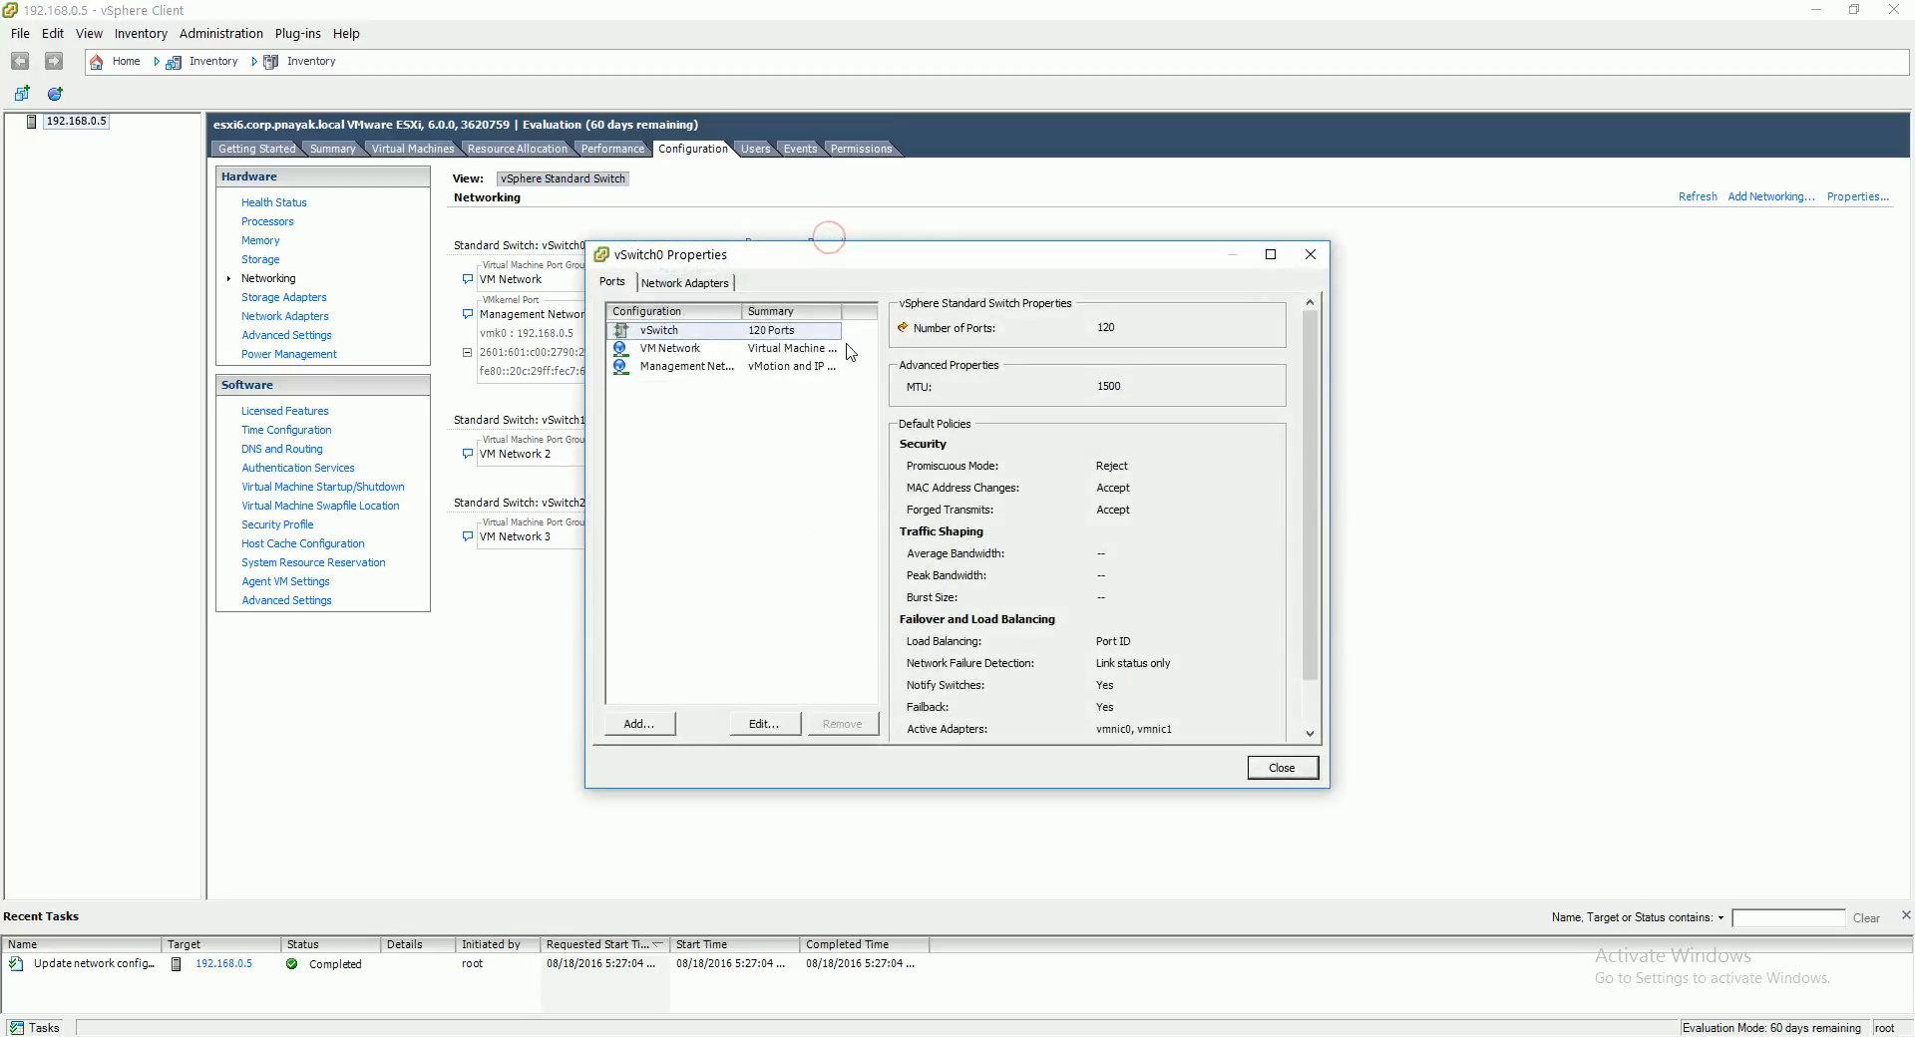
left_click(696, 284)
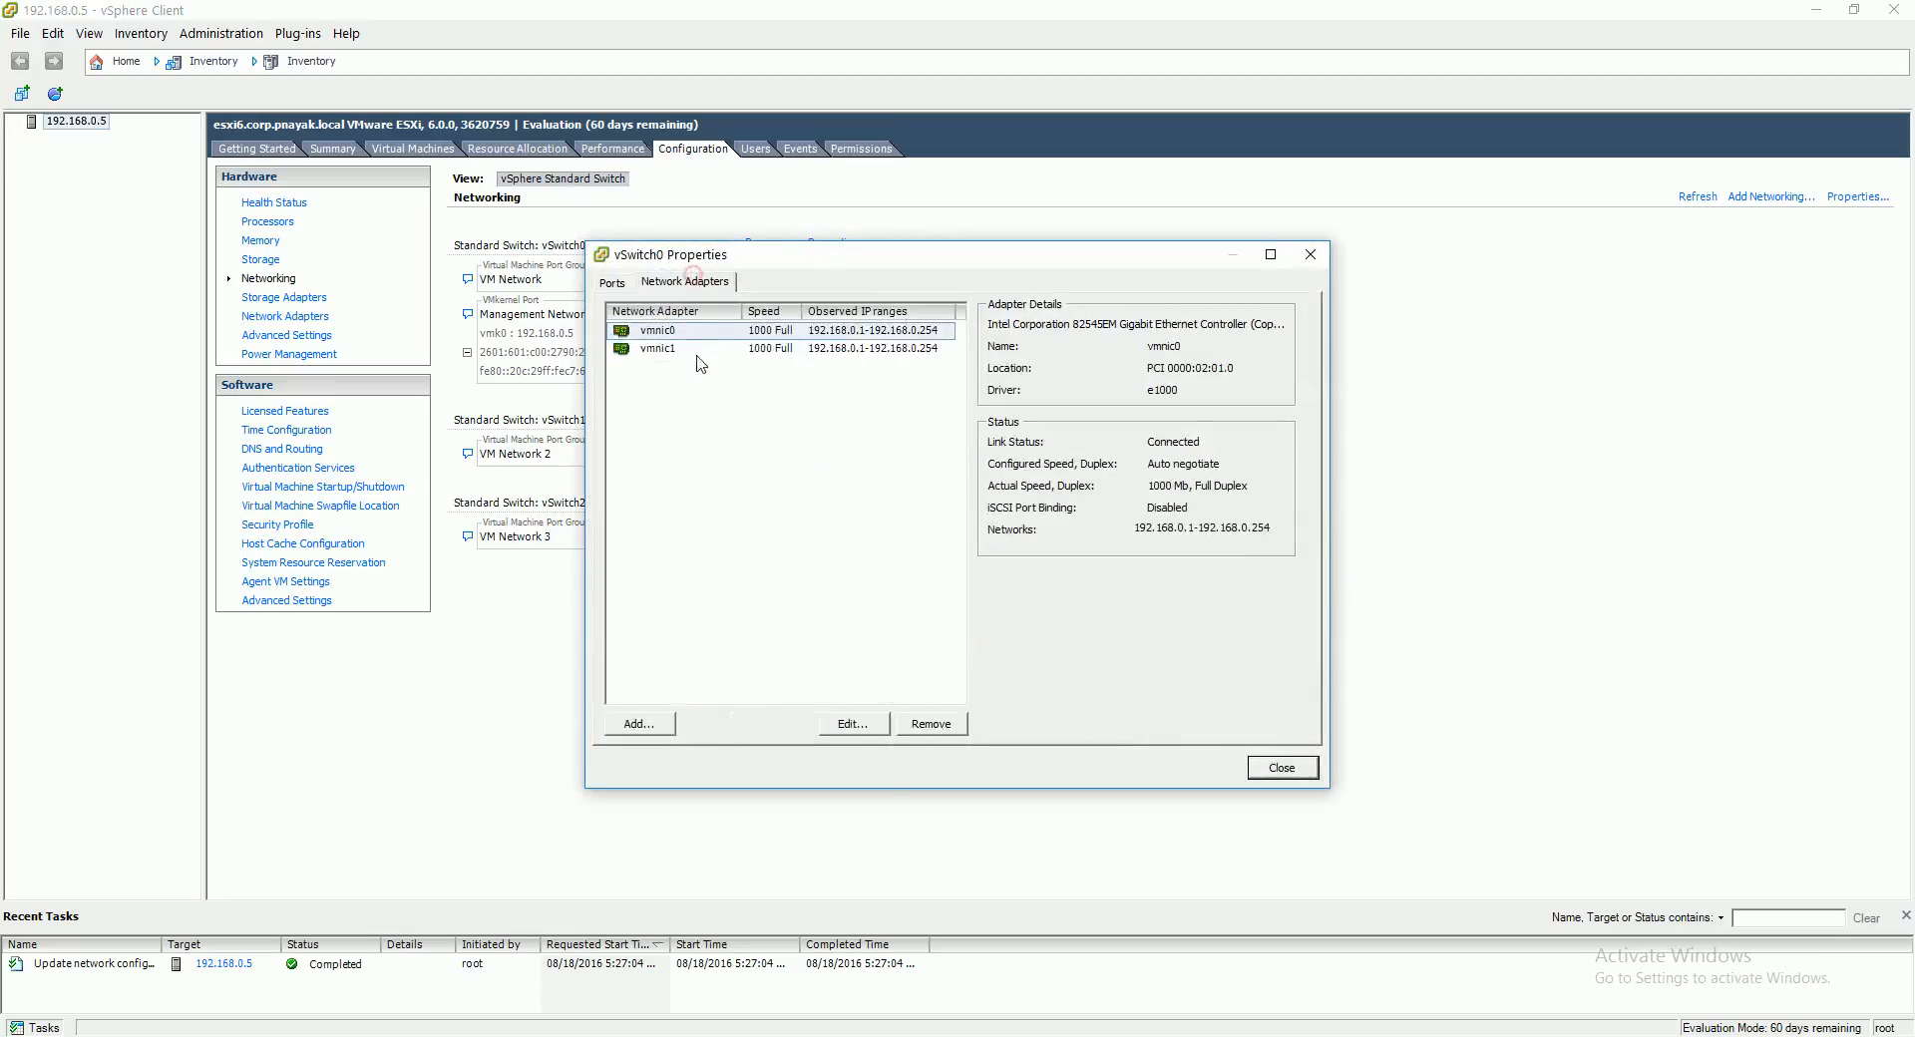
left_click(870, 725)
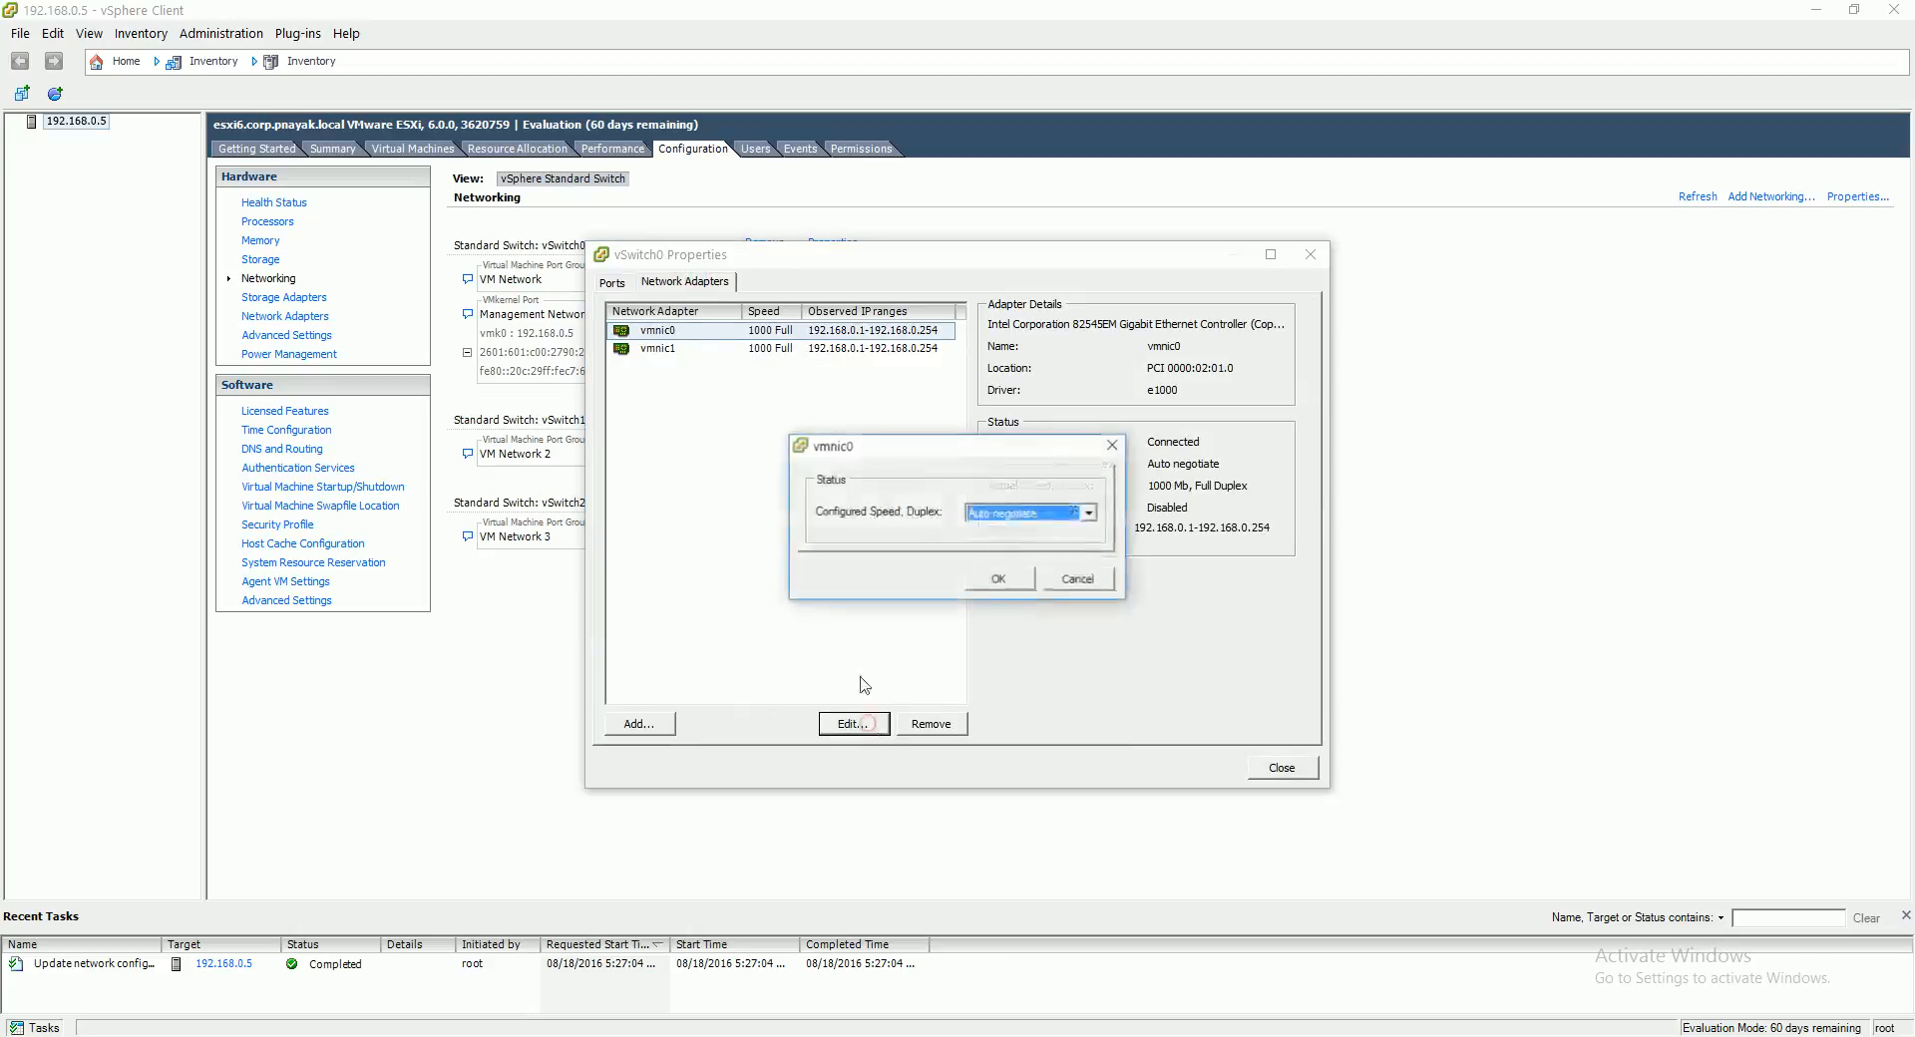
left_click(1077, 578)
left_click(674, 351)
left_click(930, 724)
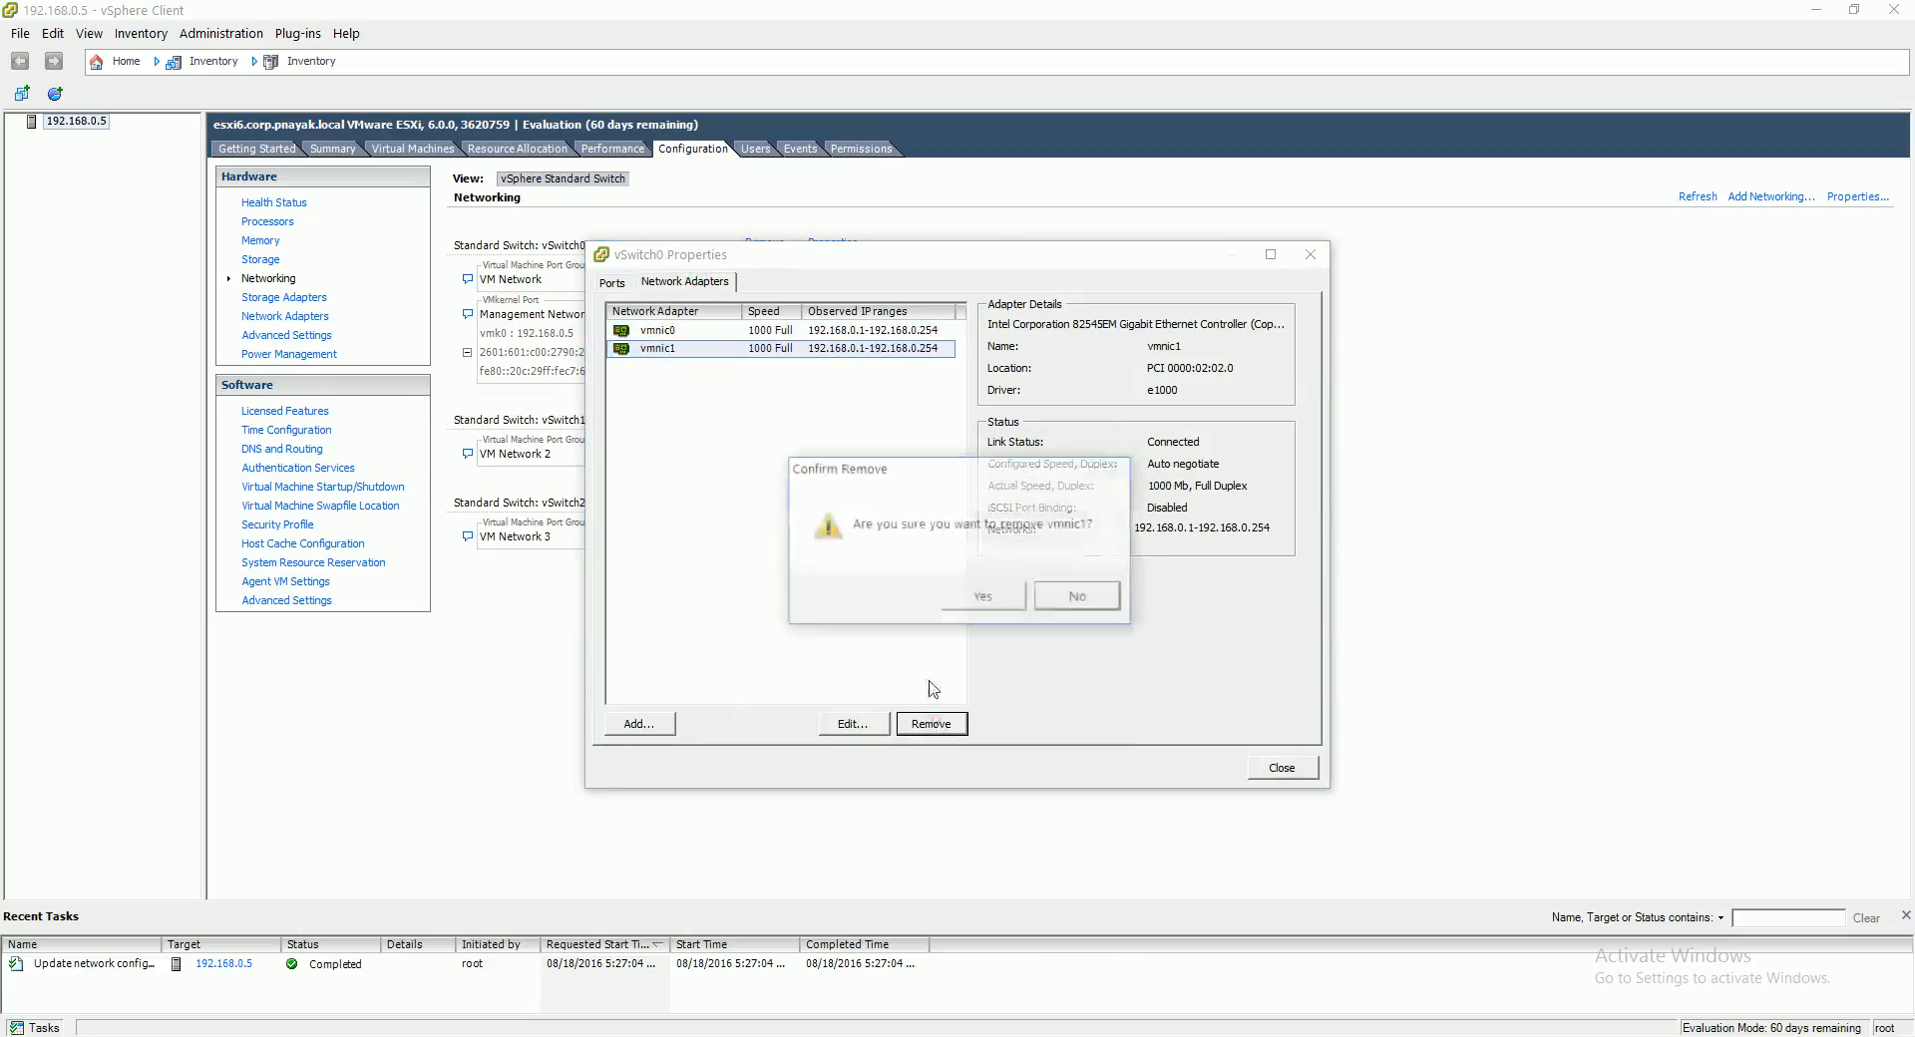
left_click(983, 603)
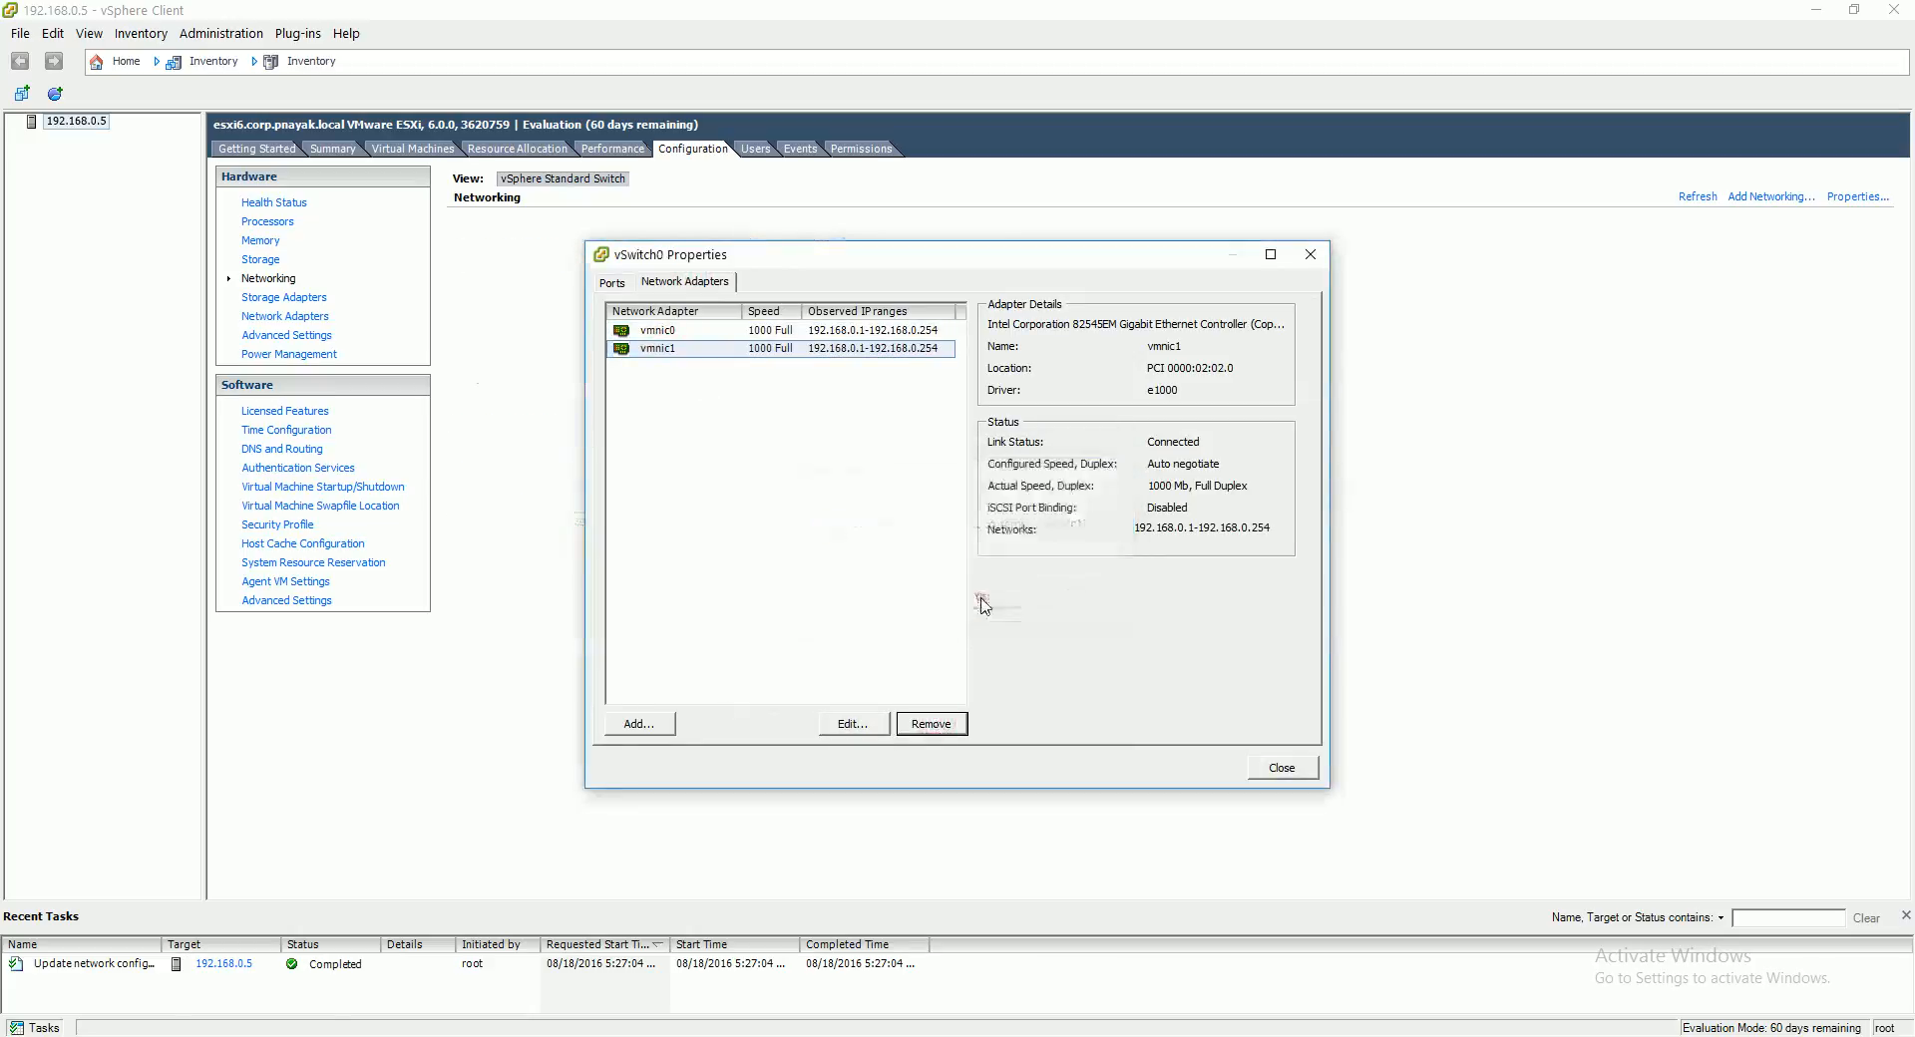
left_click(1281, 768)
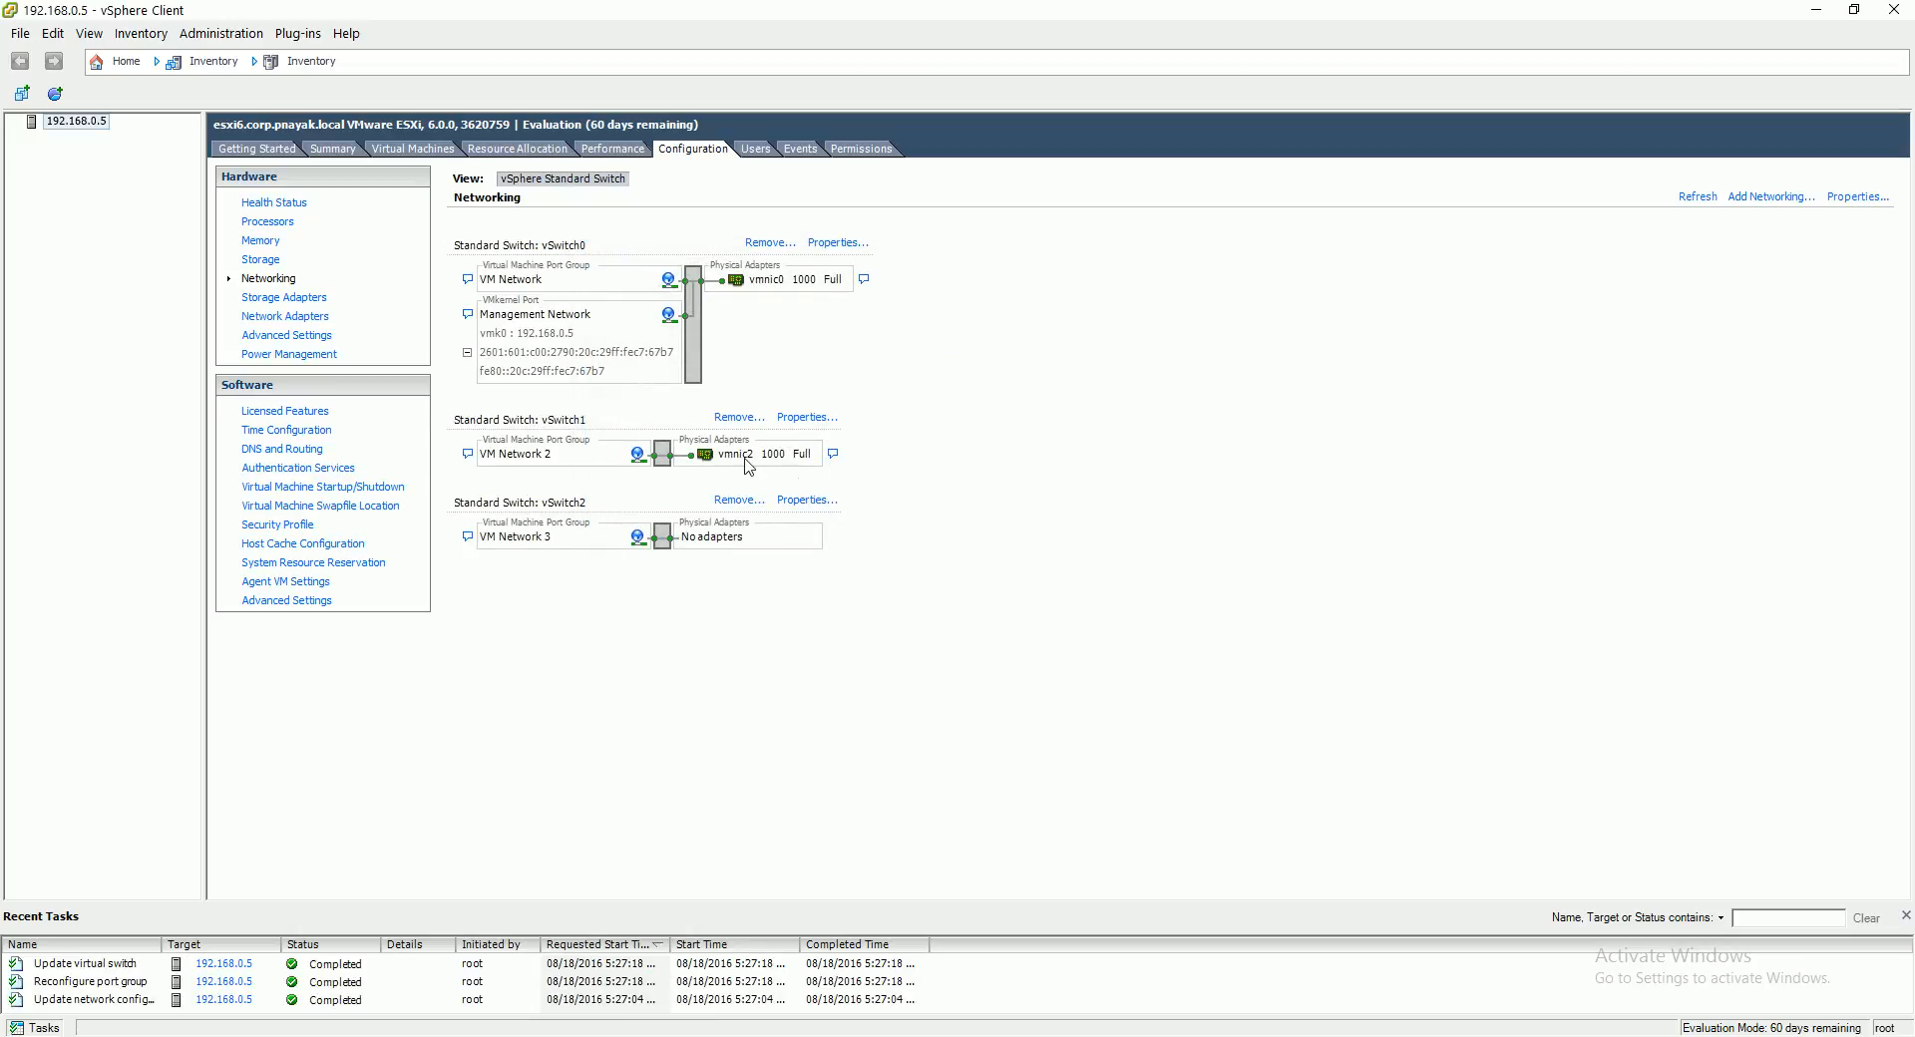
Step: Add the unclaimed network adapter vmnic1 to vSwitch1
left_click(809, 422)
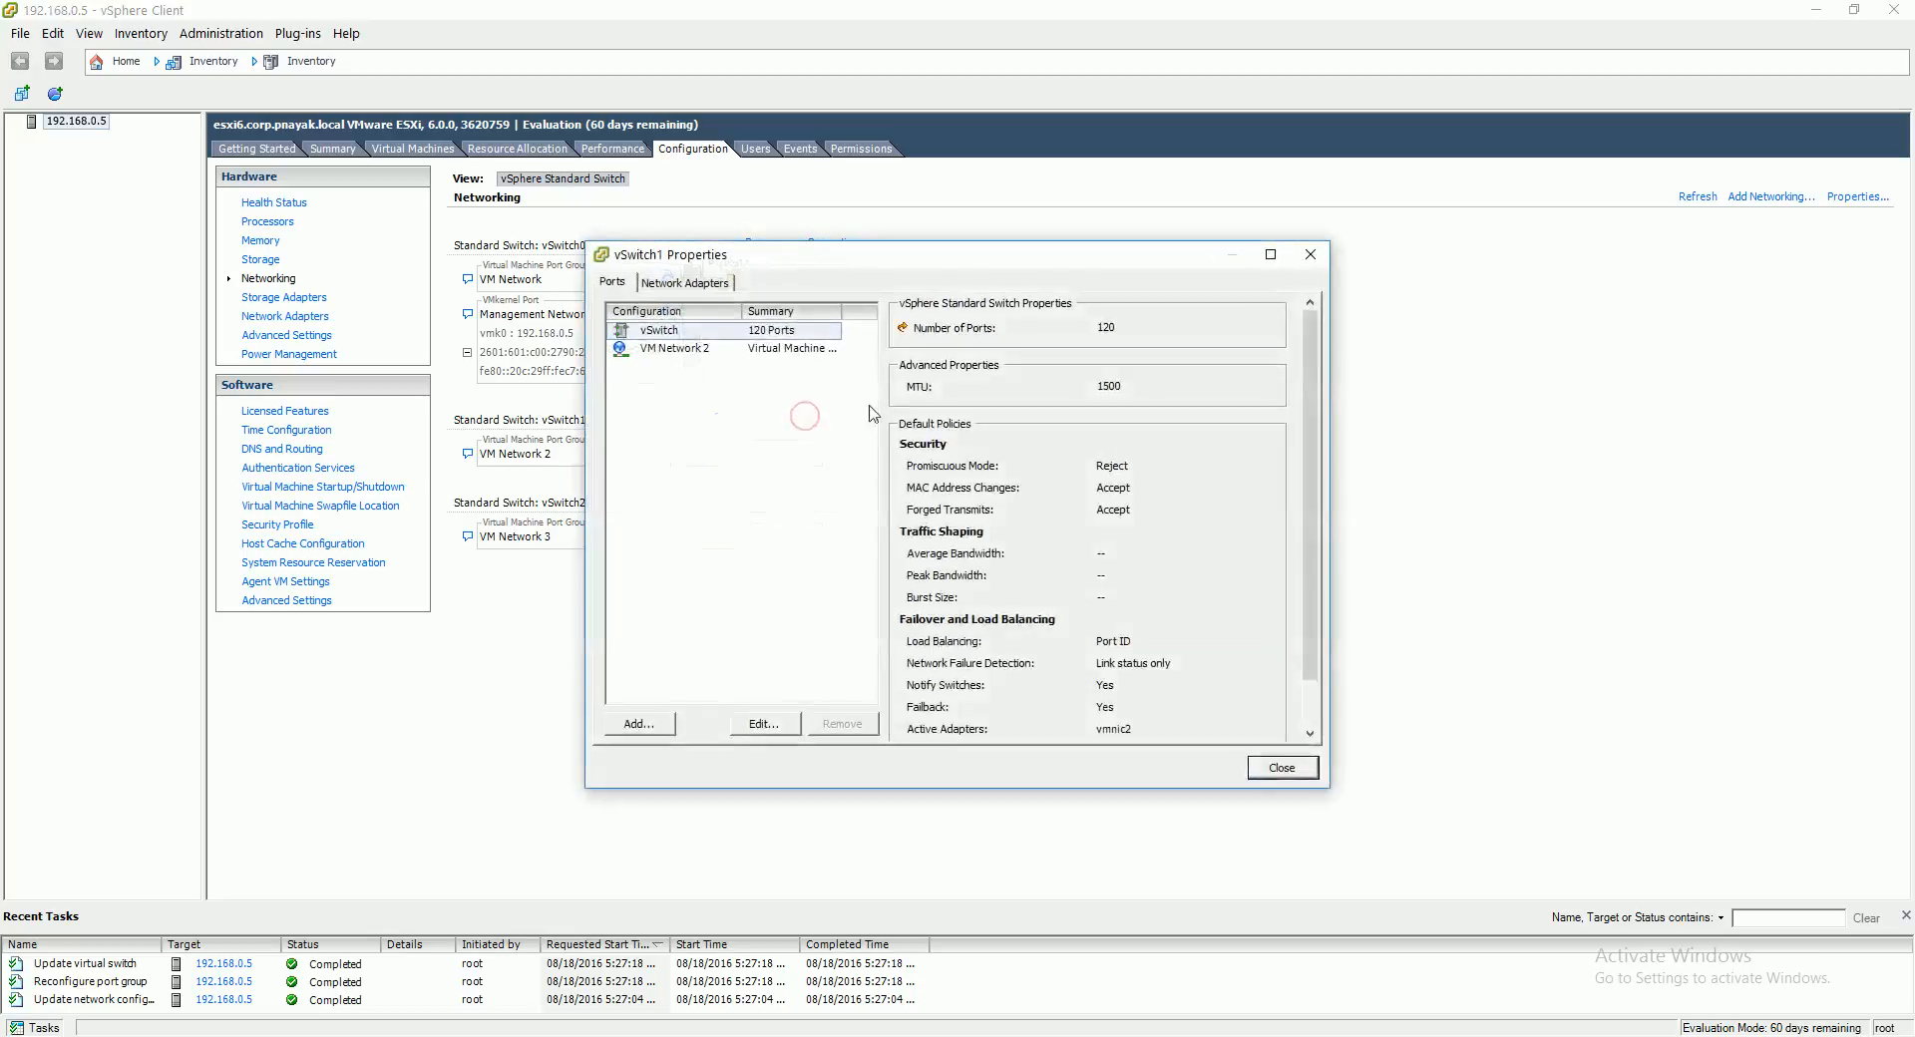
left_click(673, 285)
left_click(682, 334)
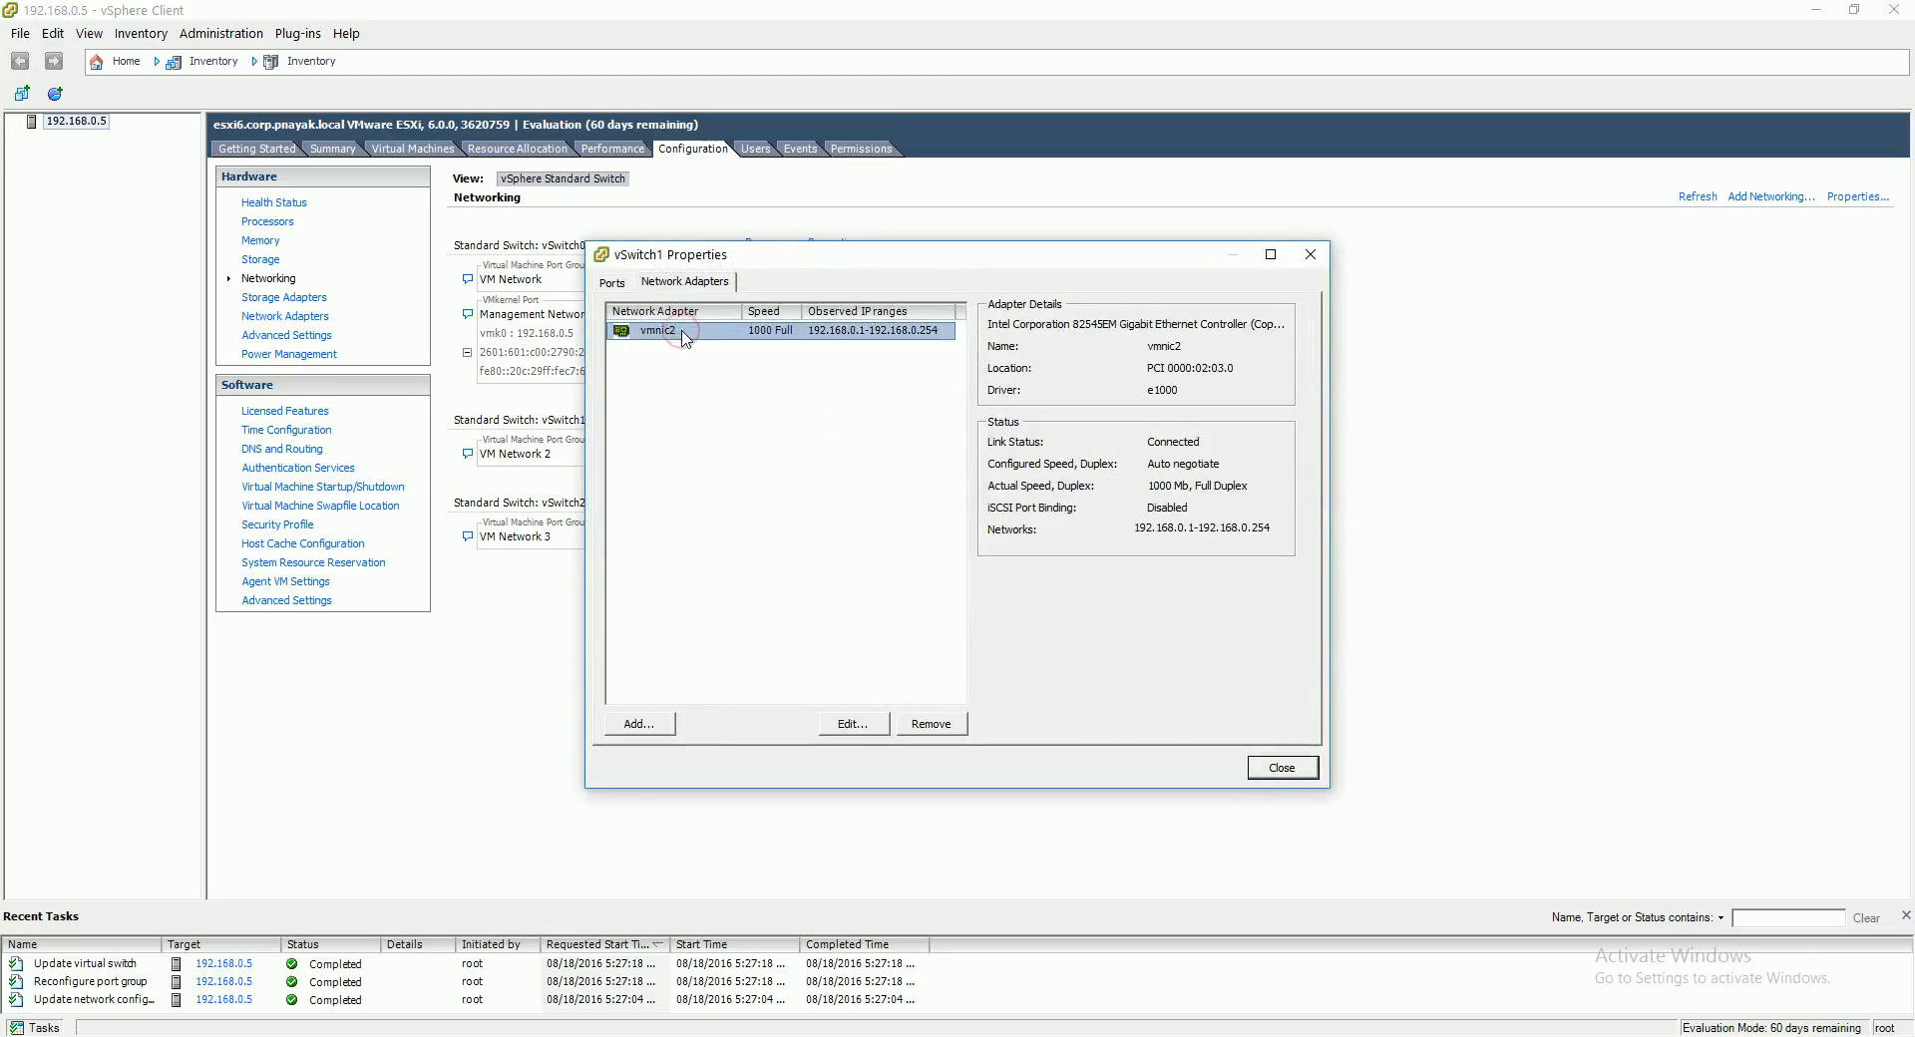
left_click(667, 729)
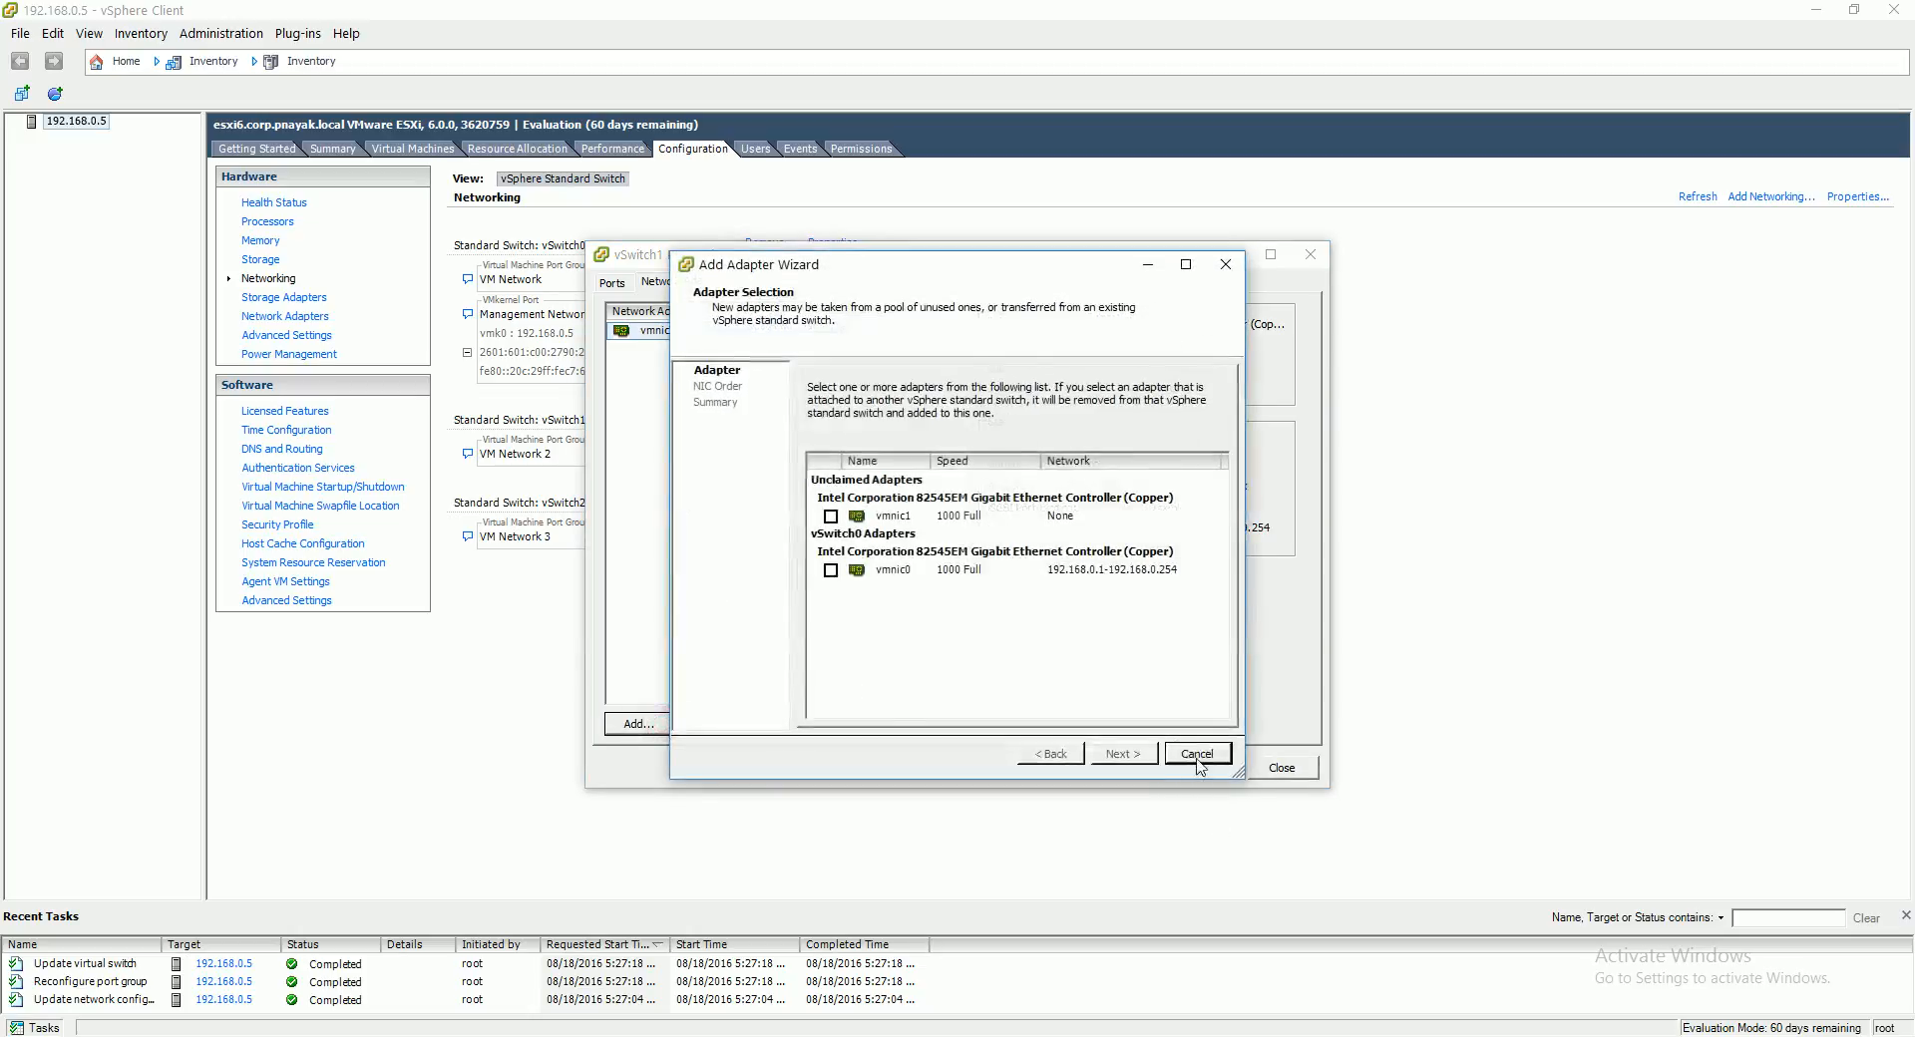
left_click(1197, 754)
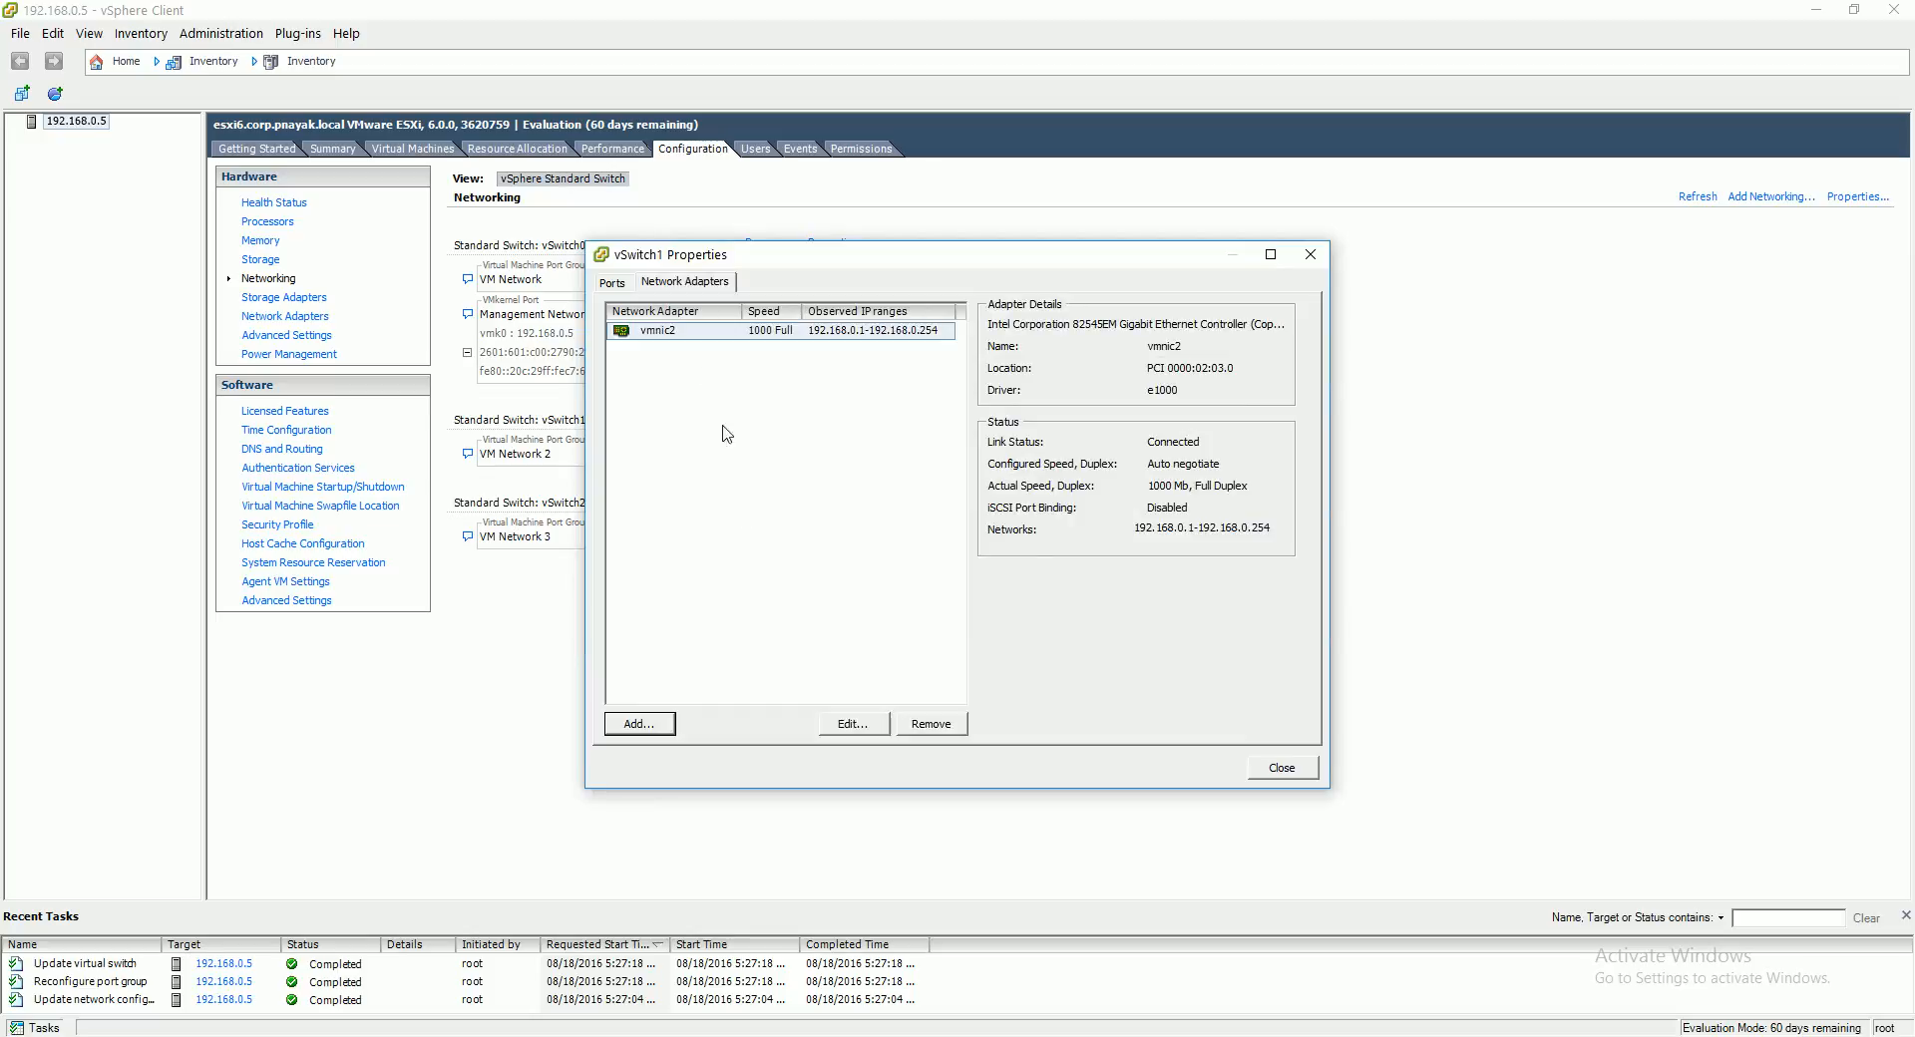
left_click(665, 720)
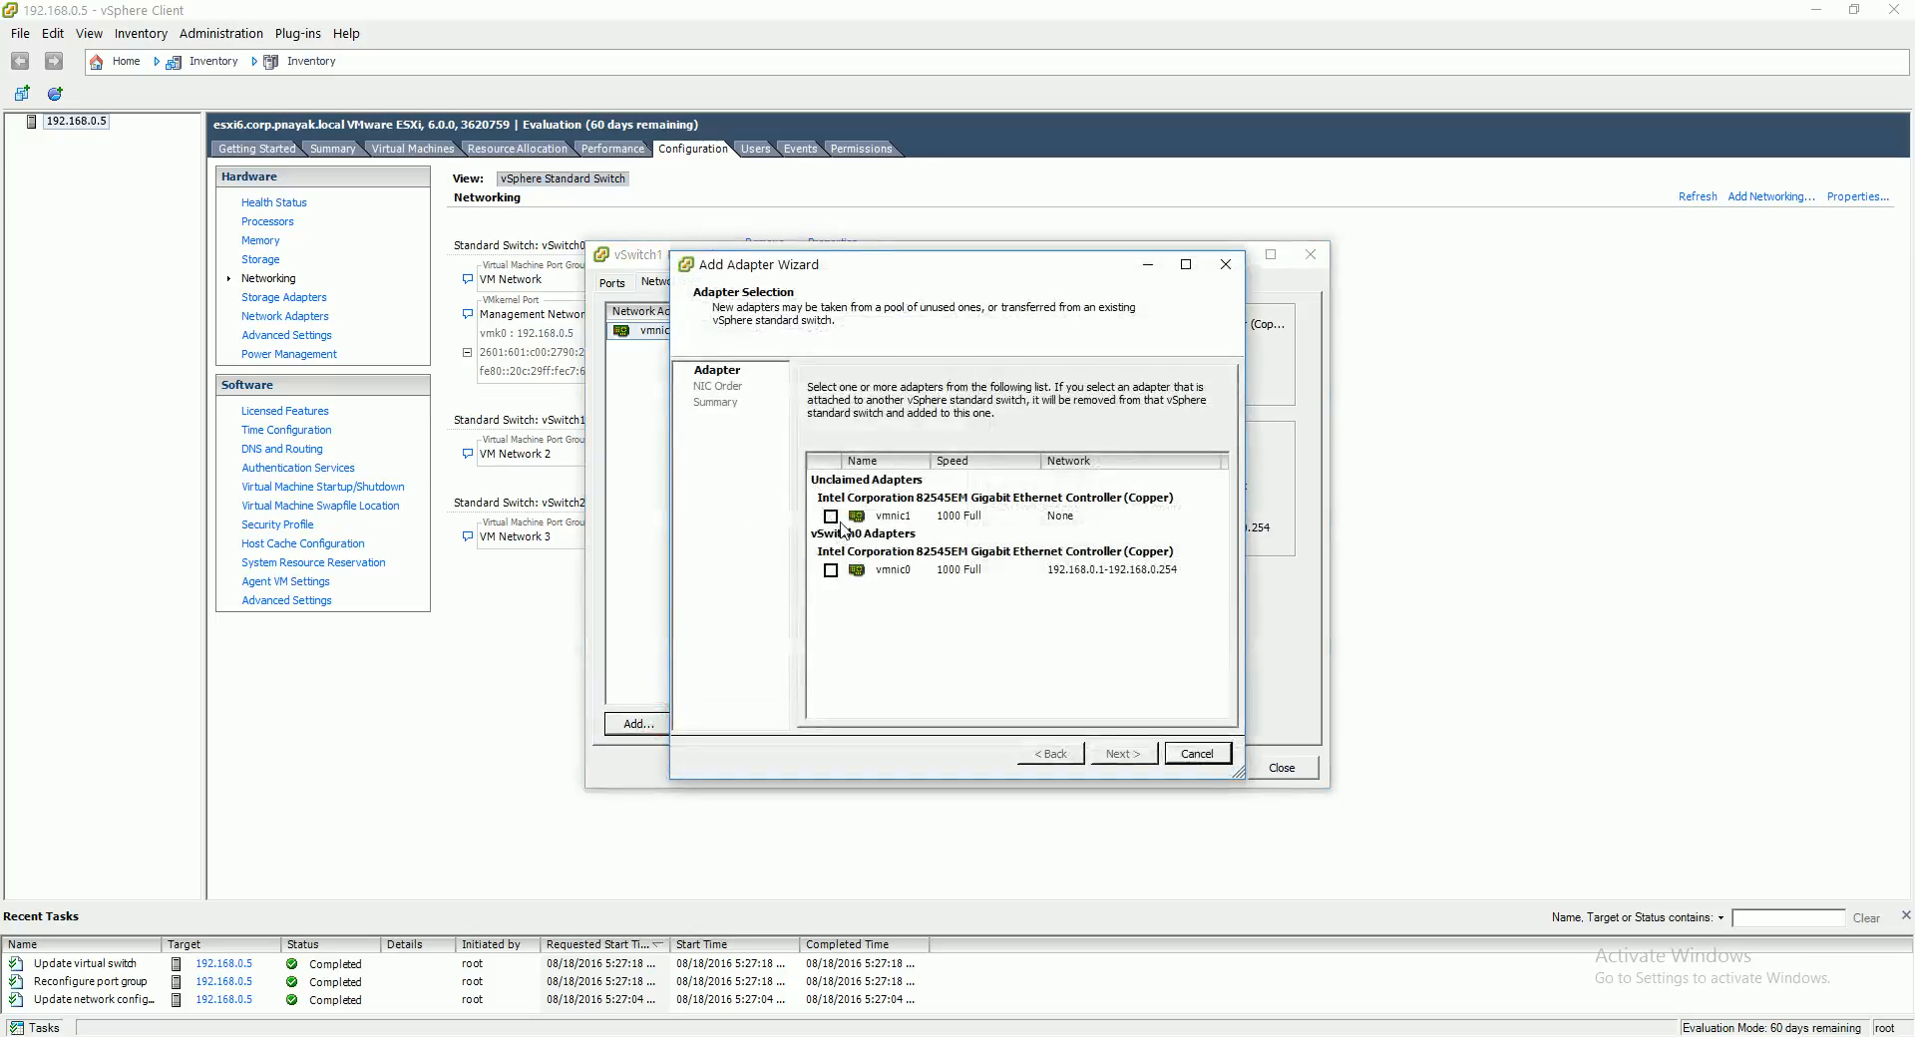
left_click(832, 517)
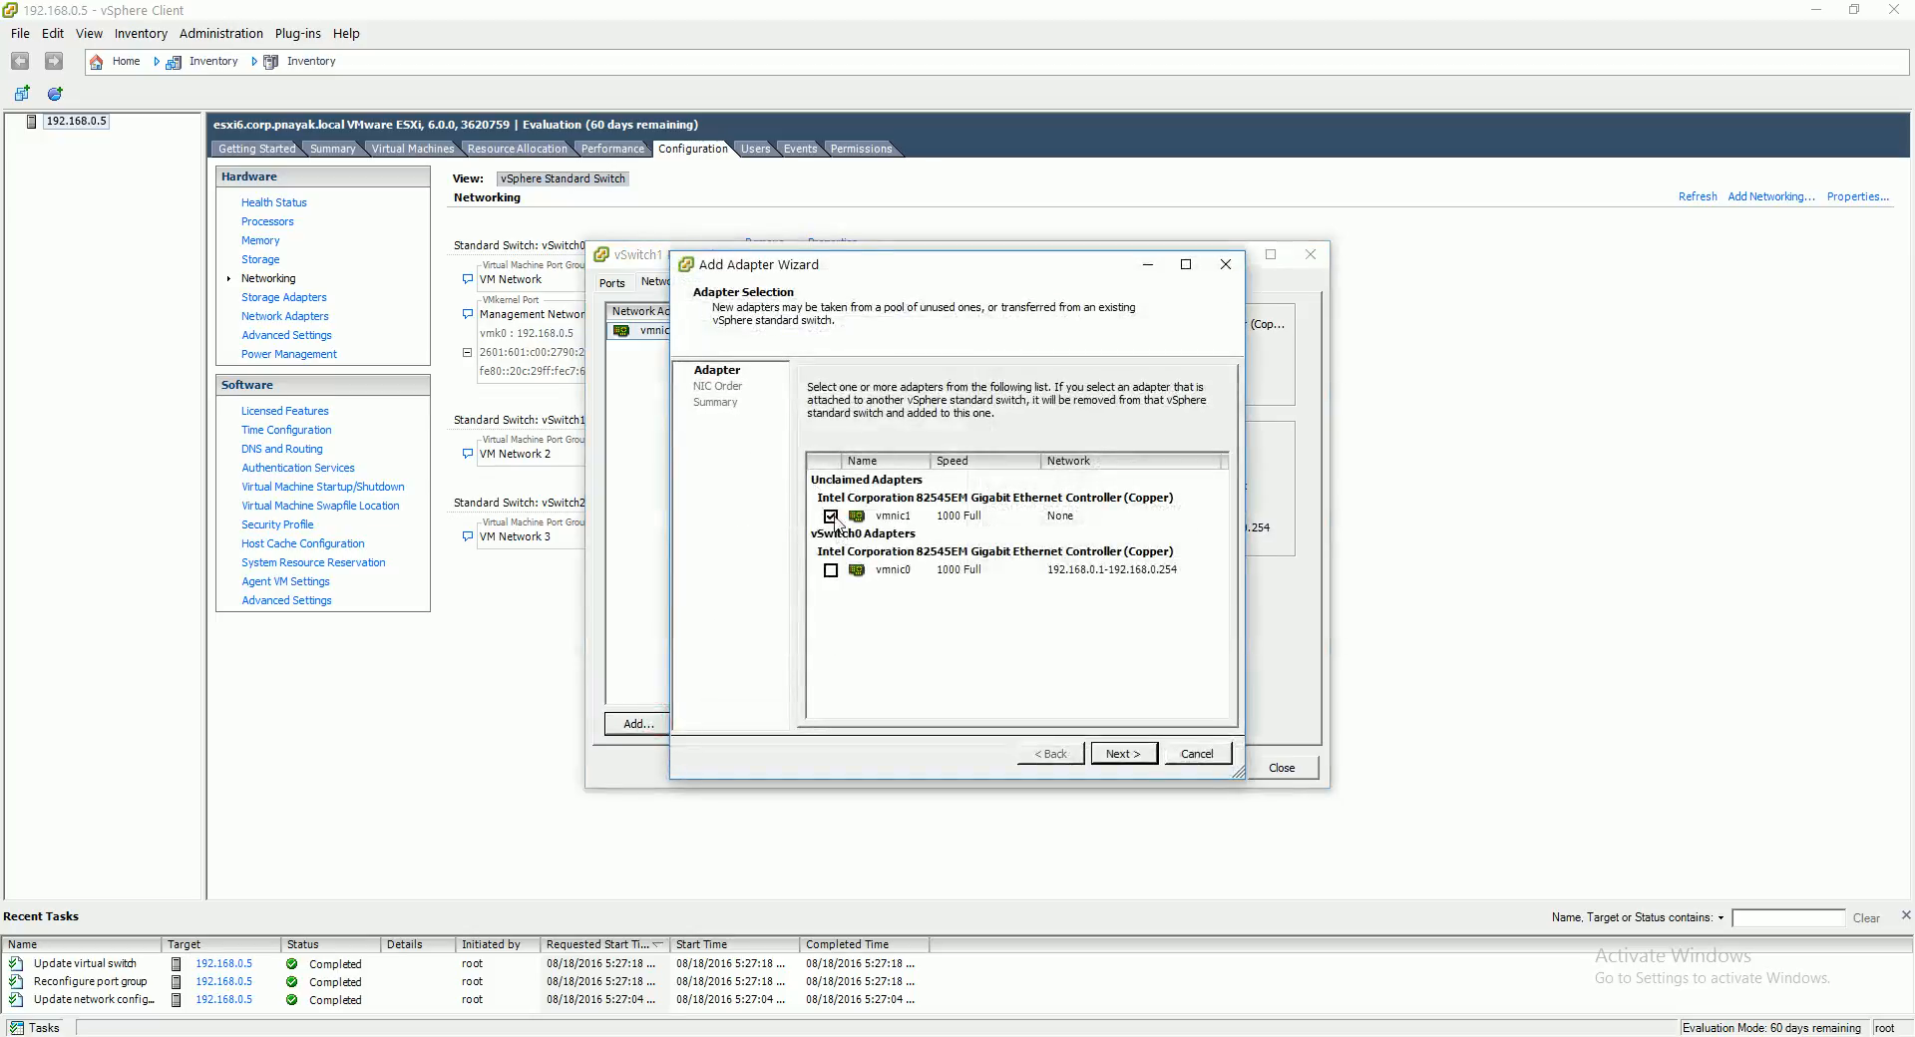
left_click(1119, 755)
left_click(1130, 760)
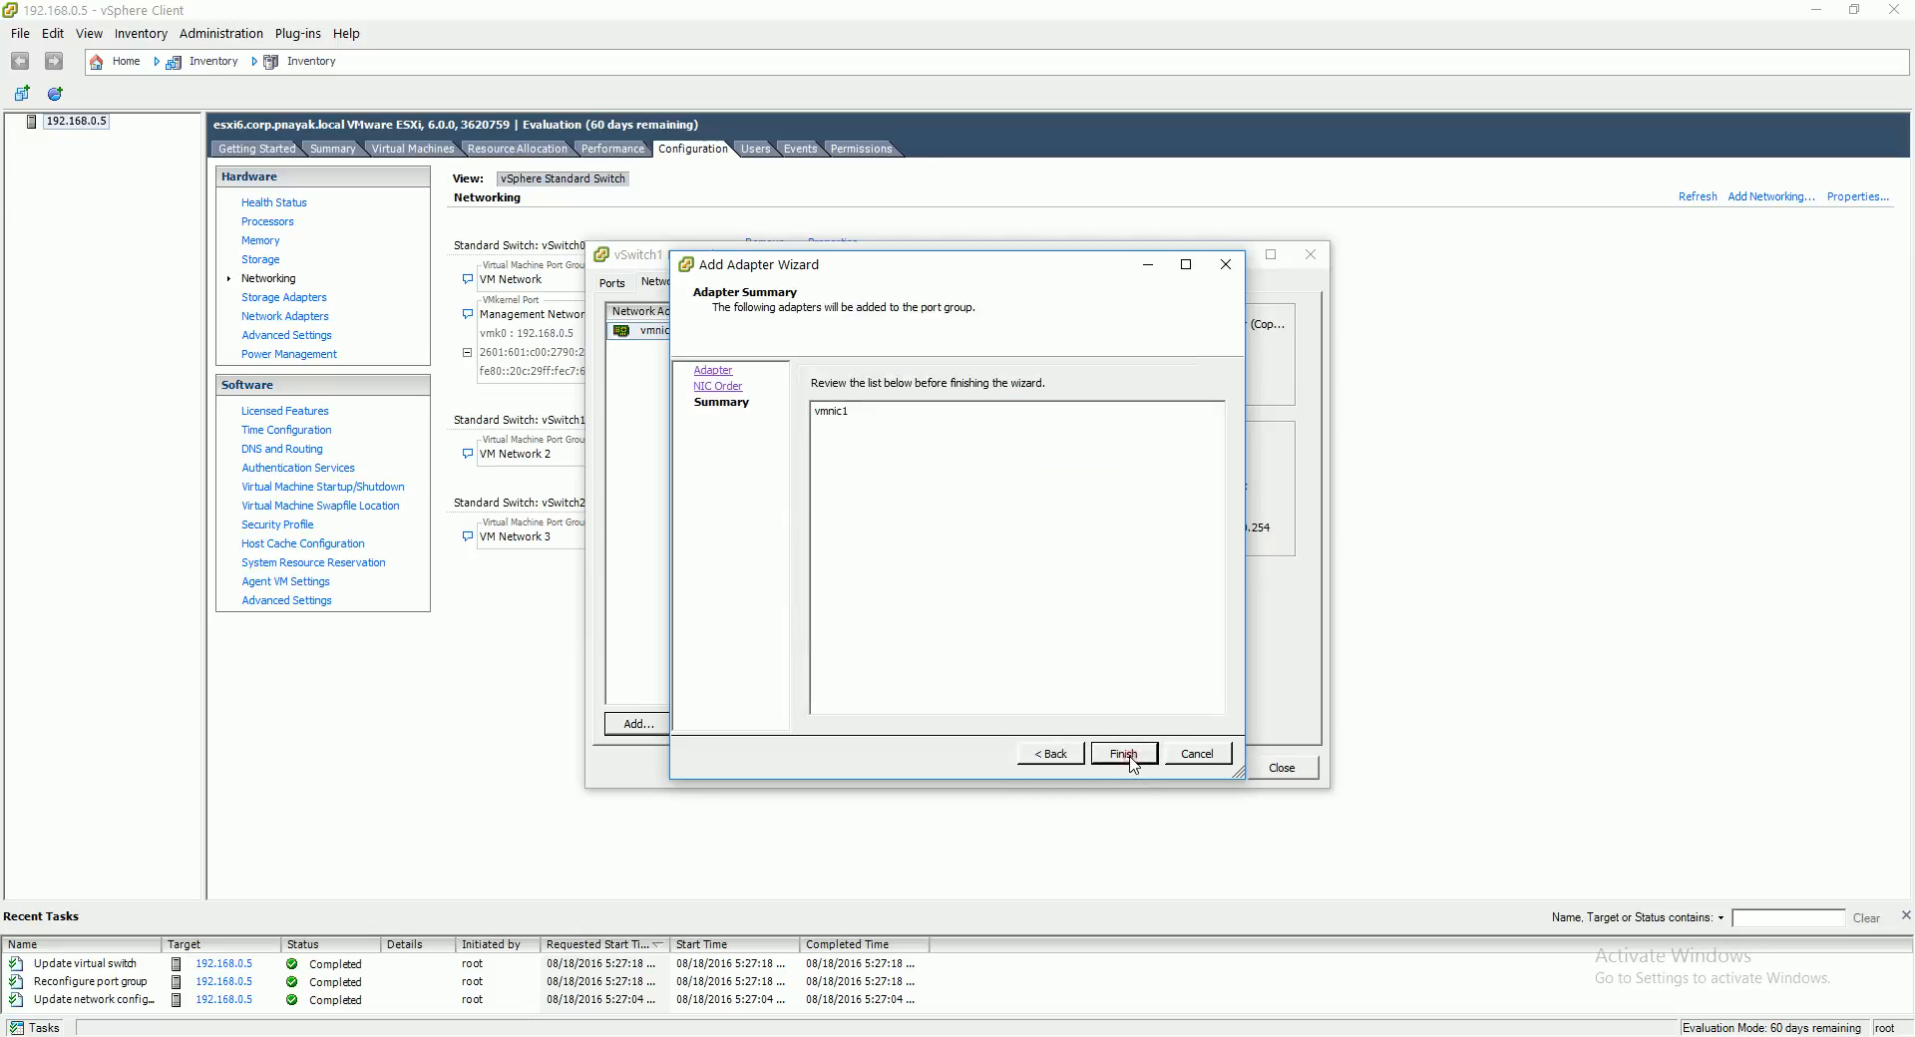
left_click(1129, 754)
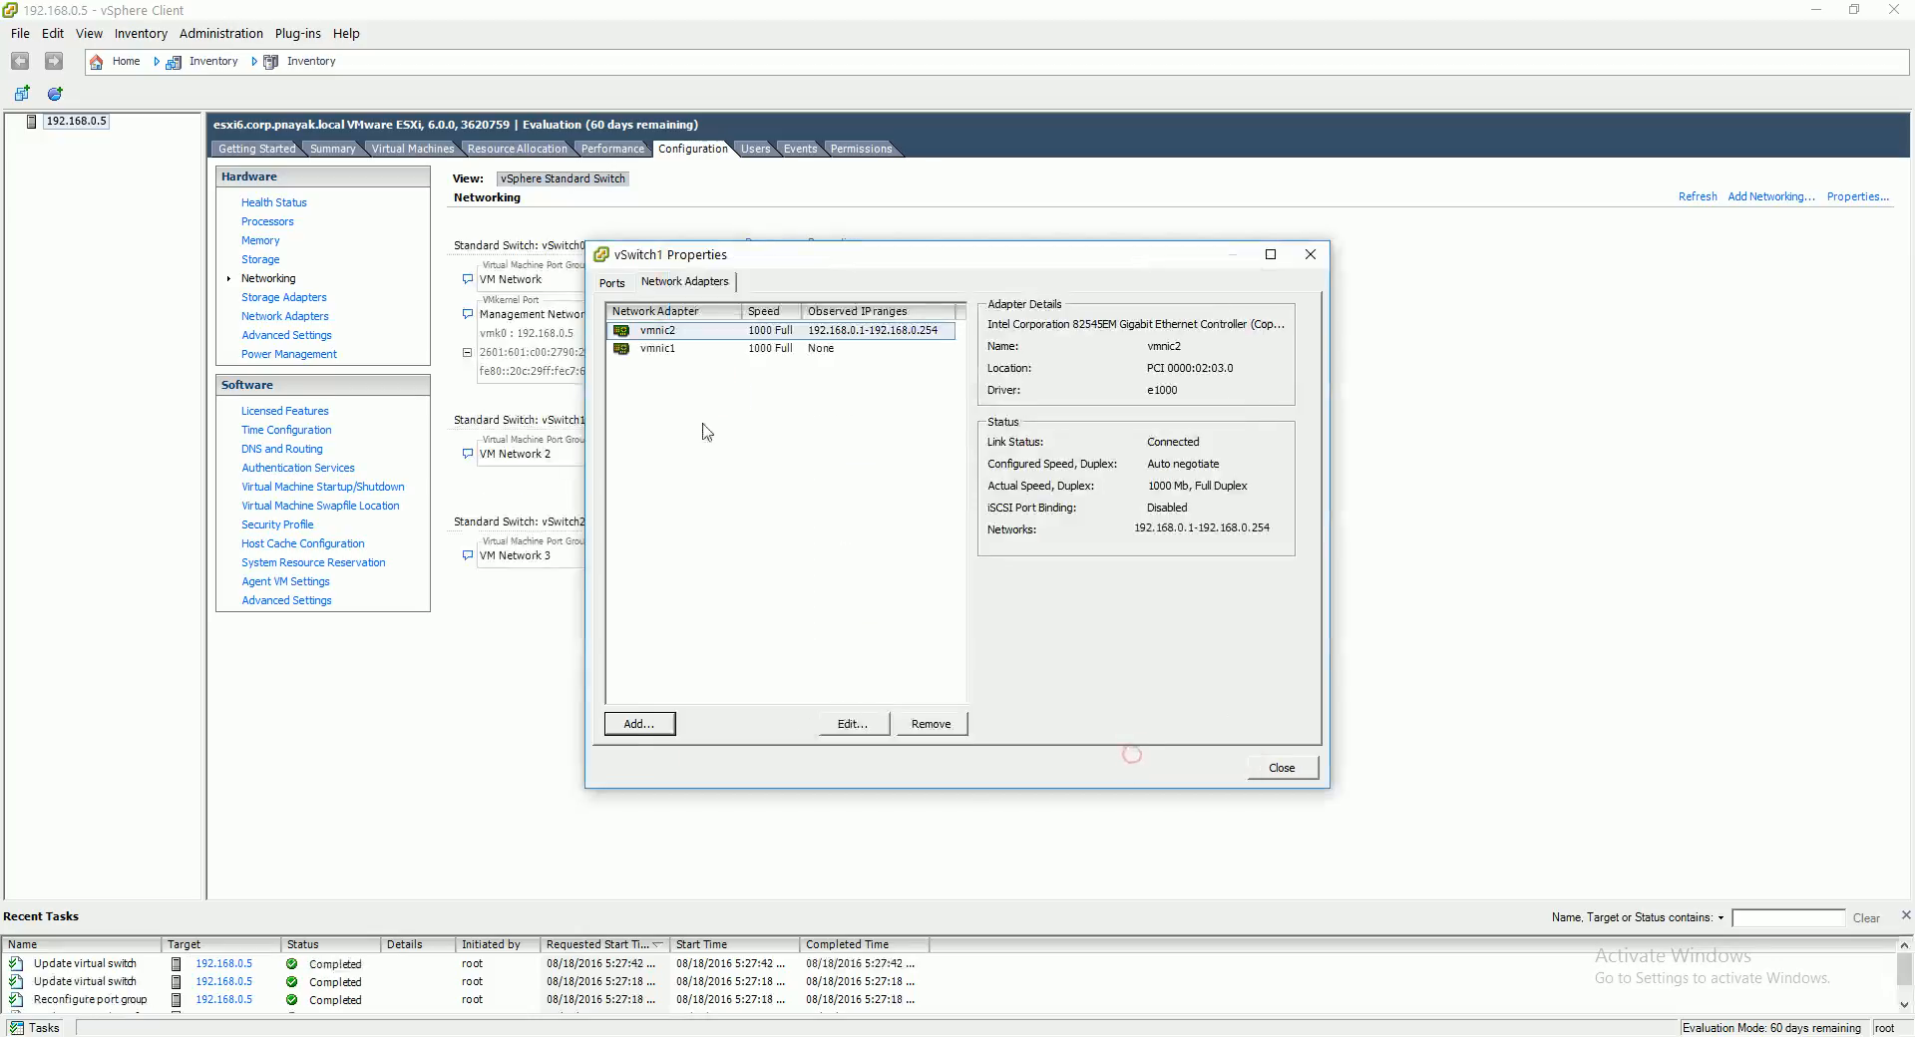
Step: Remove the network adapter vmnic2 from vSwitch1 and close the switch's properties
left_click(658, 331)
left_click(925, 722)
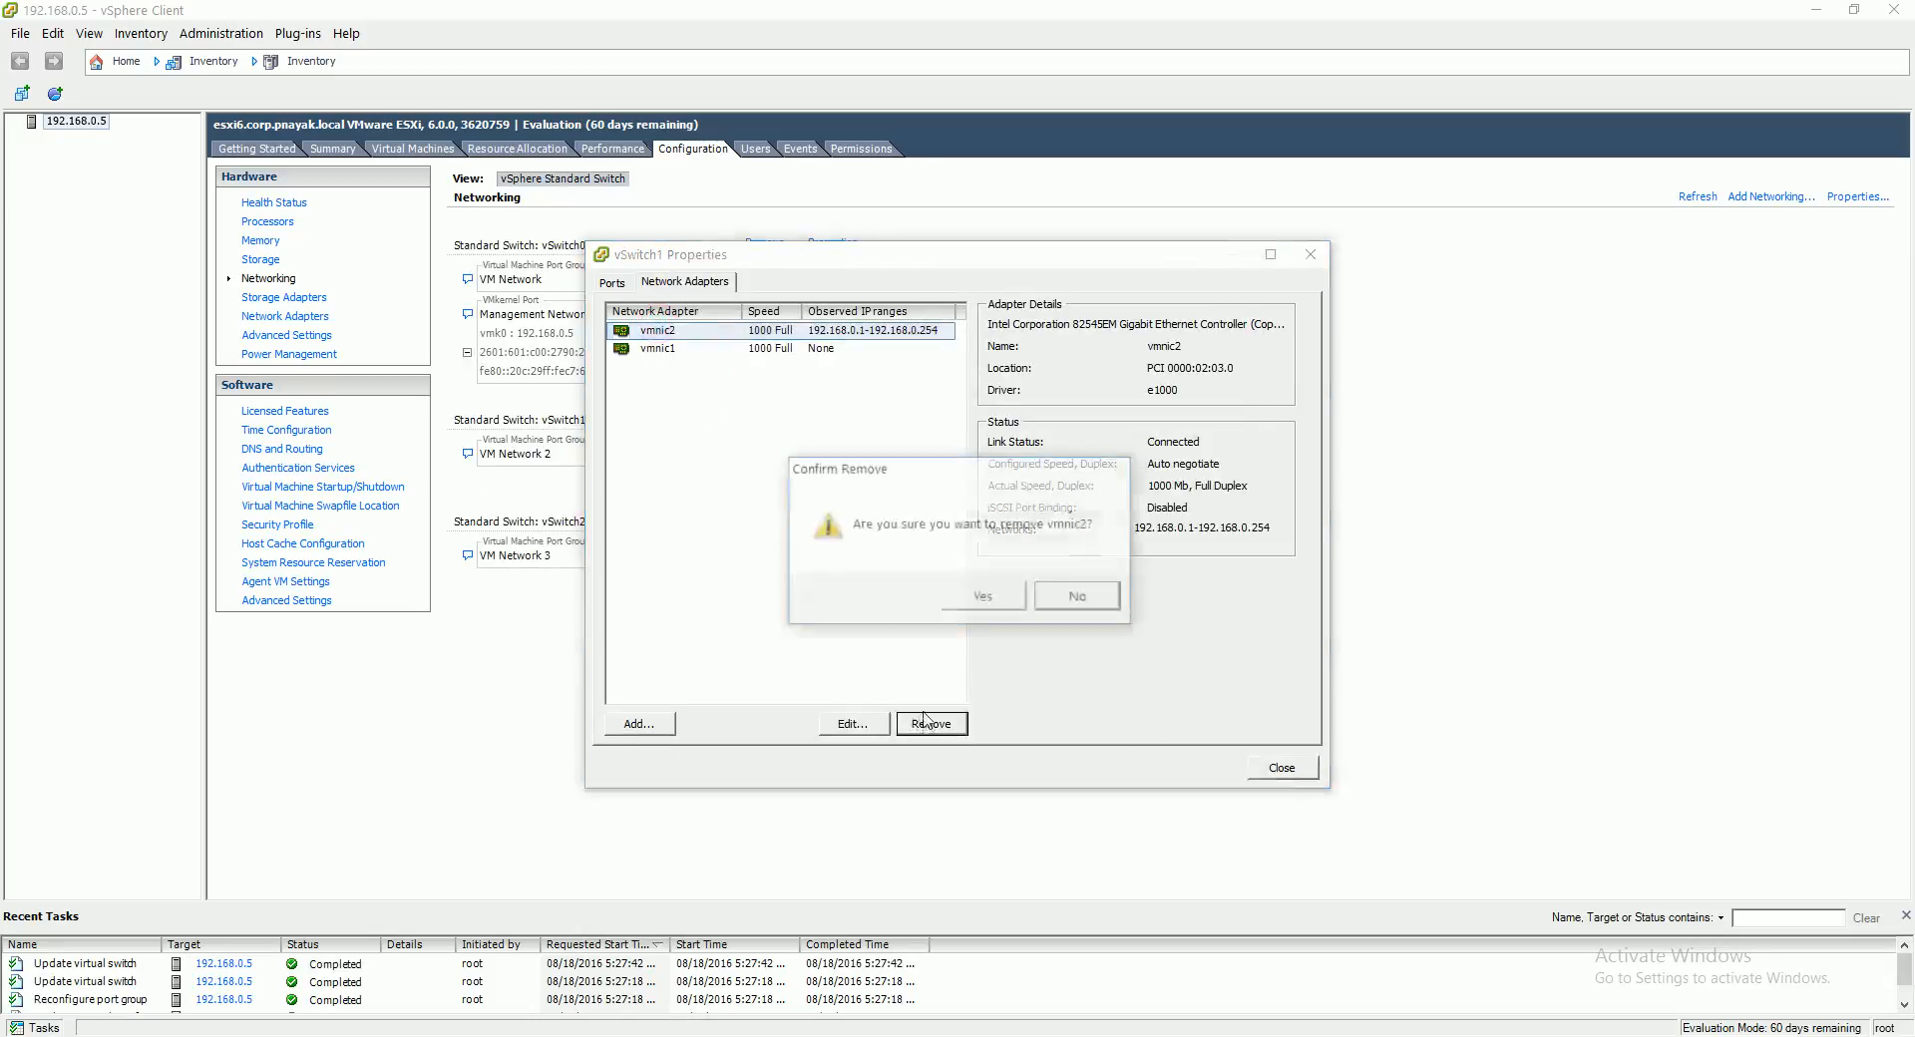
left_click(980, 595)
left_click(1262, 777)
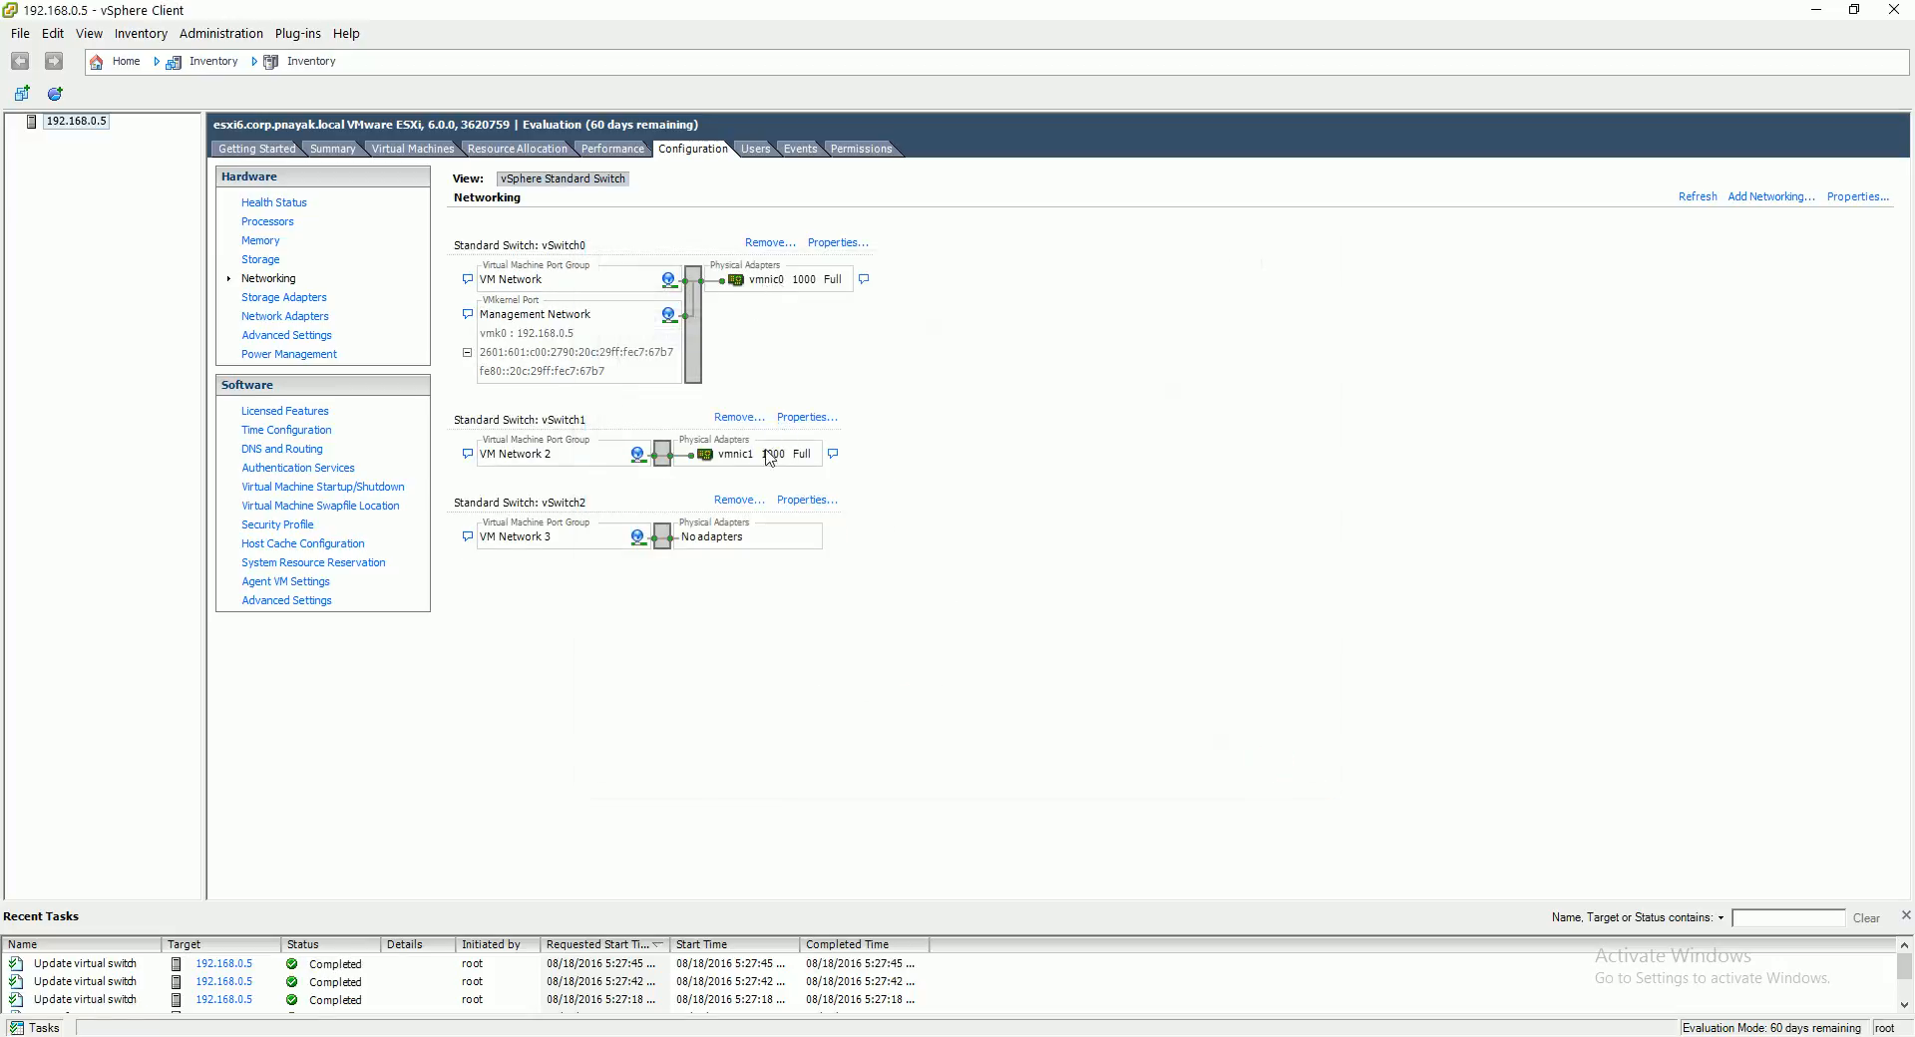
Step: Add the unclaimed network adapter vmnic2 to vSwitch2 and close the switch's properties
left_click(803, 500)
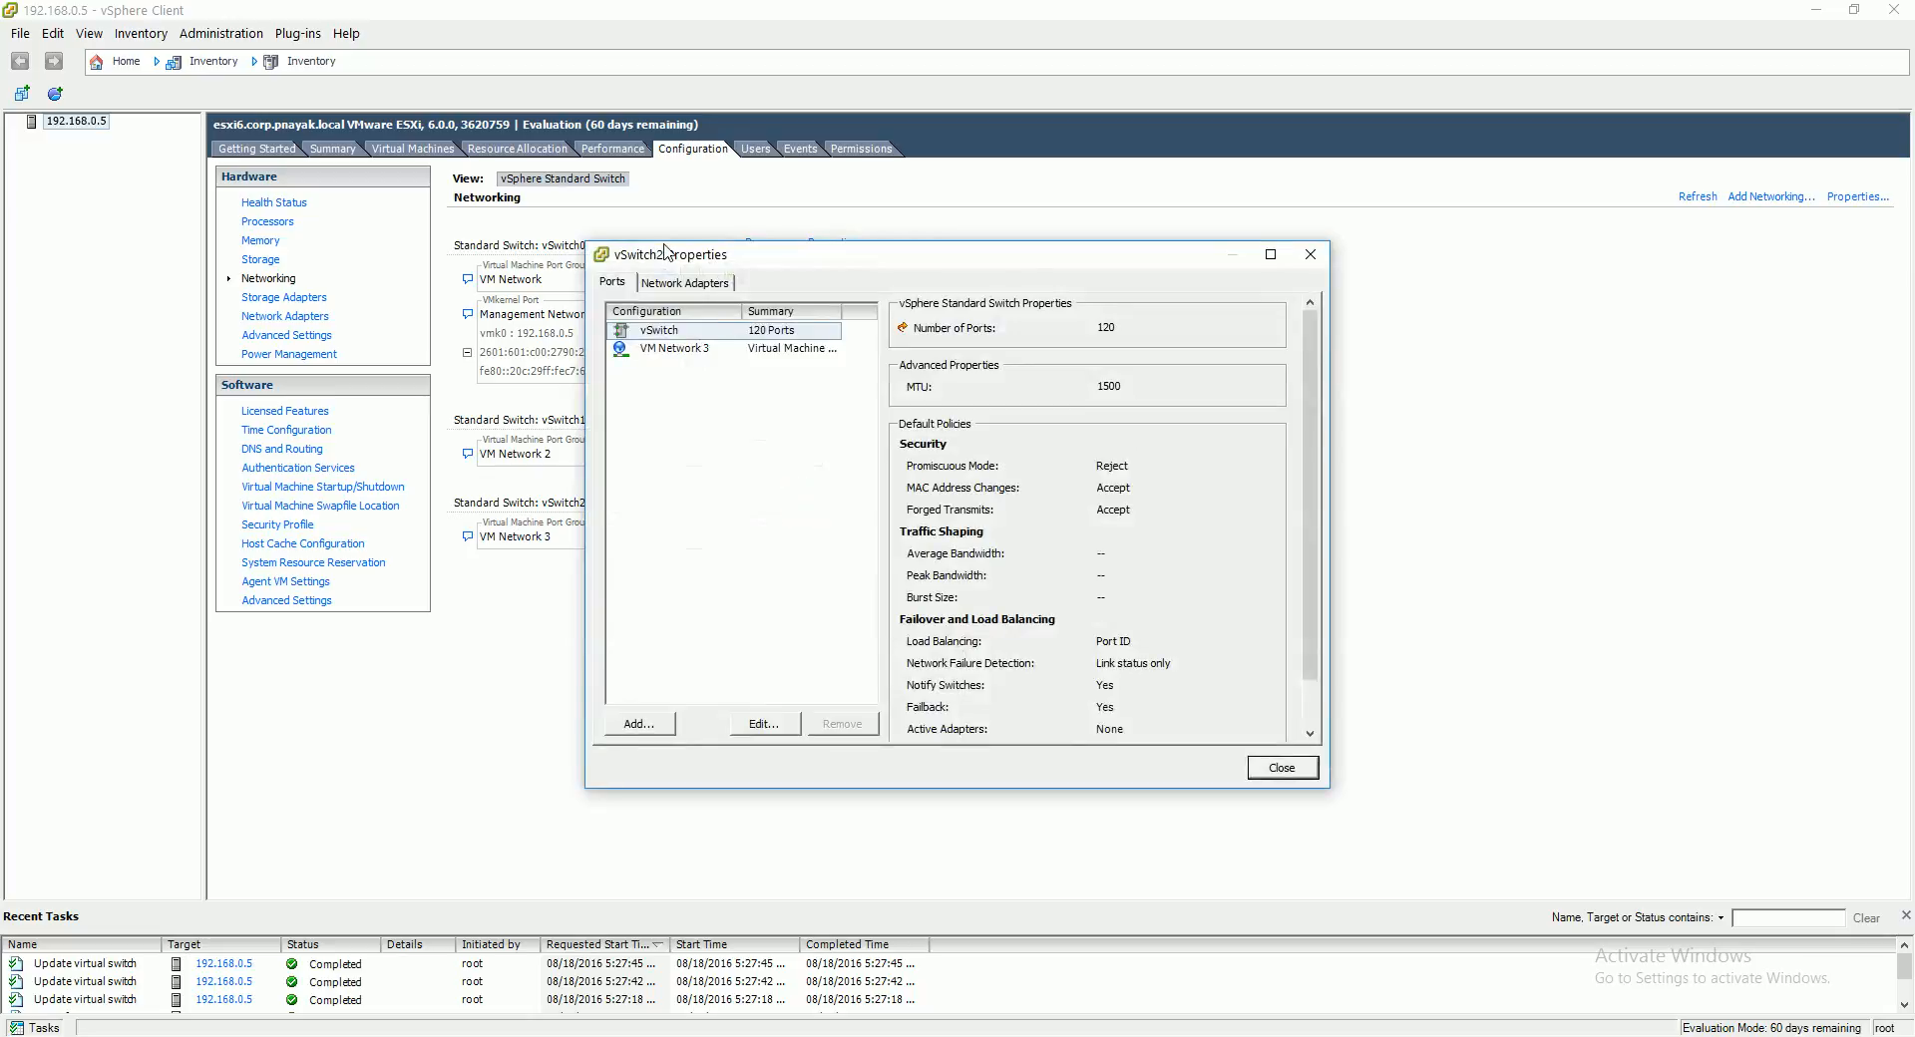
left_click(688, 284)
left_click(639, 723)
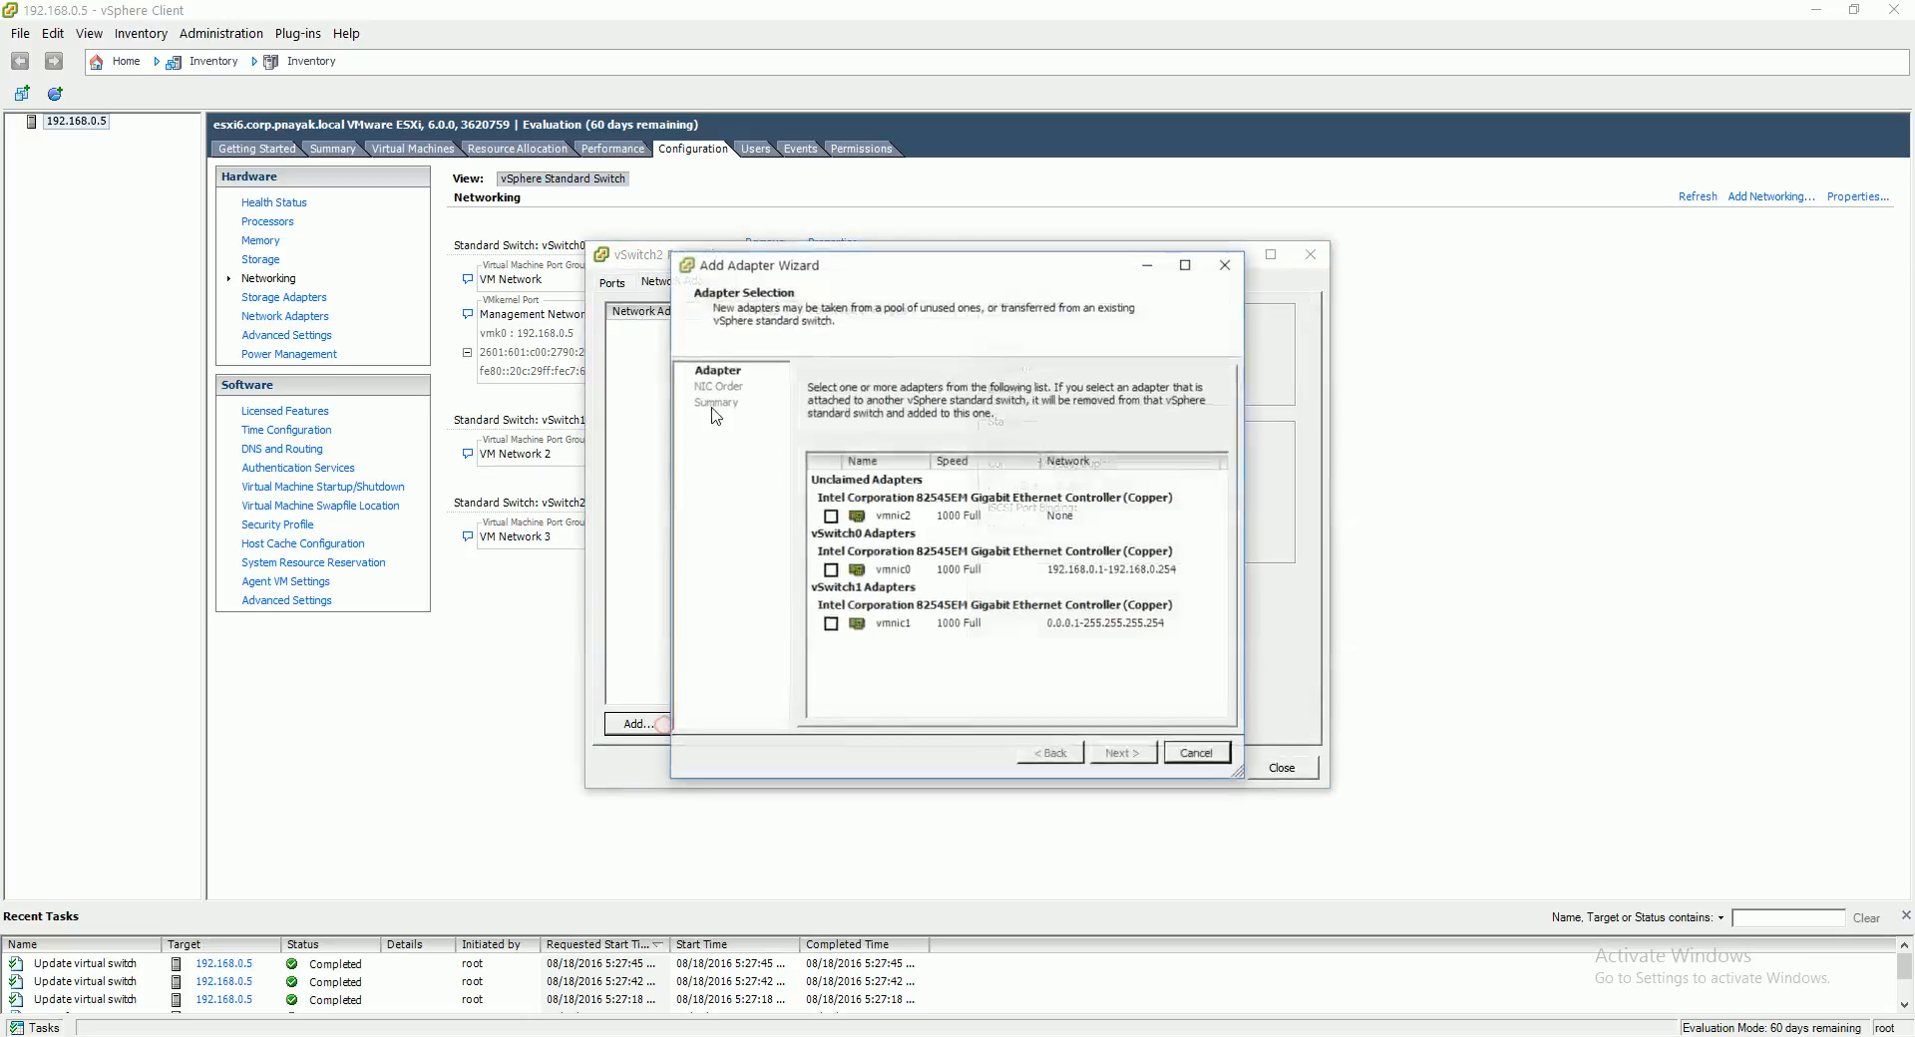
left_click(831, 517)
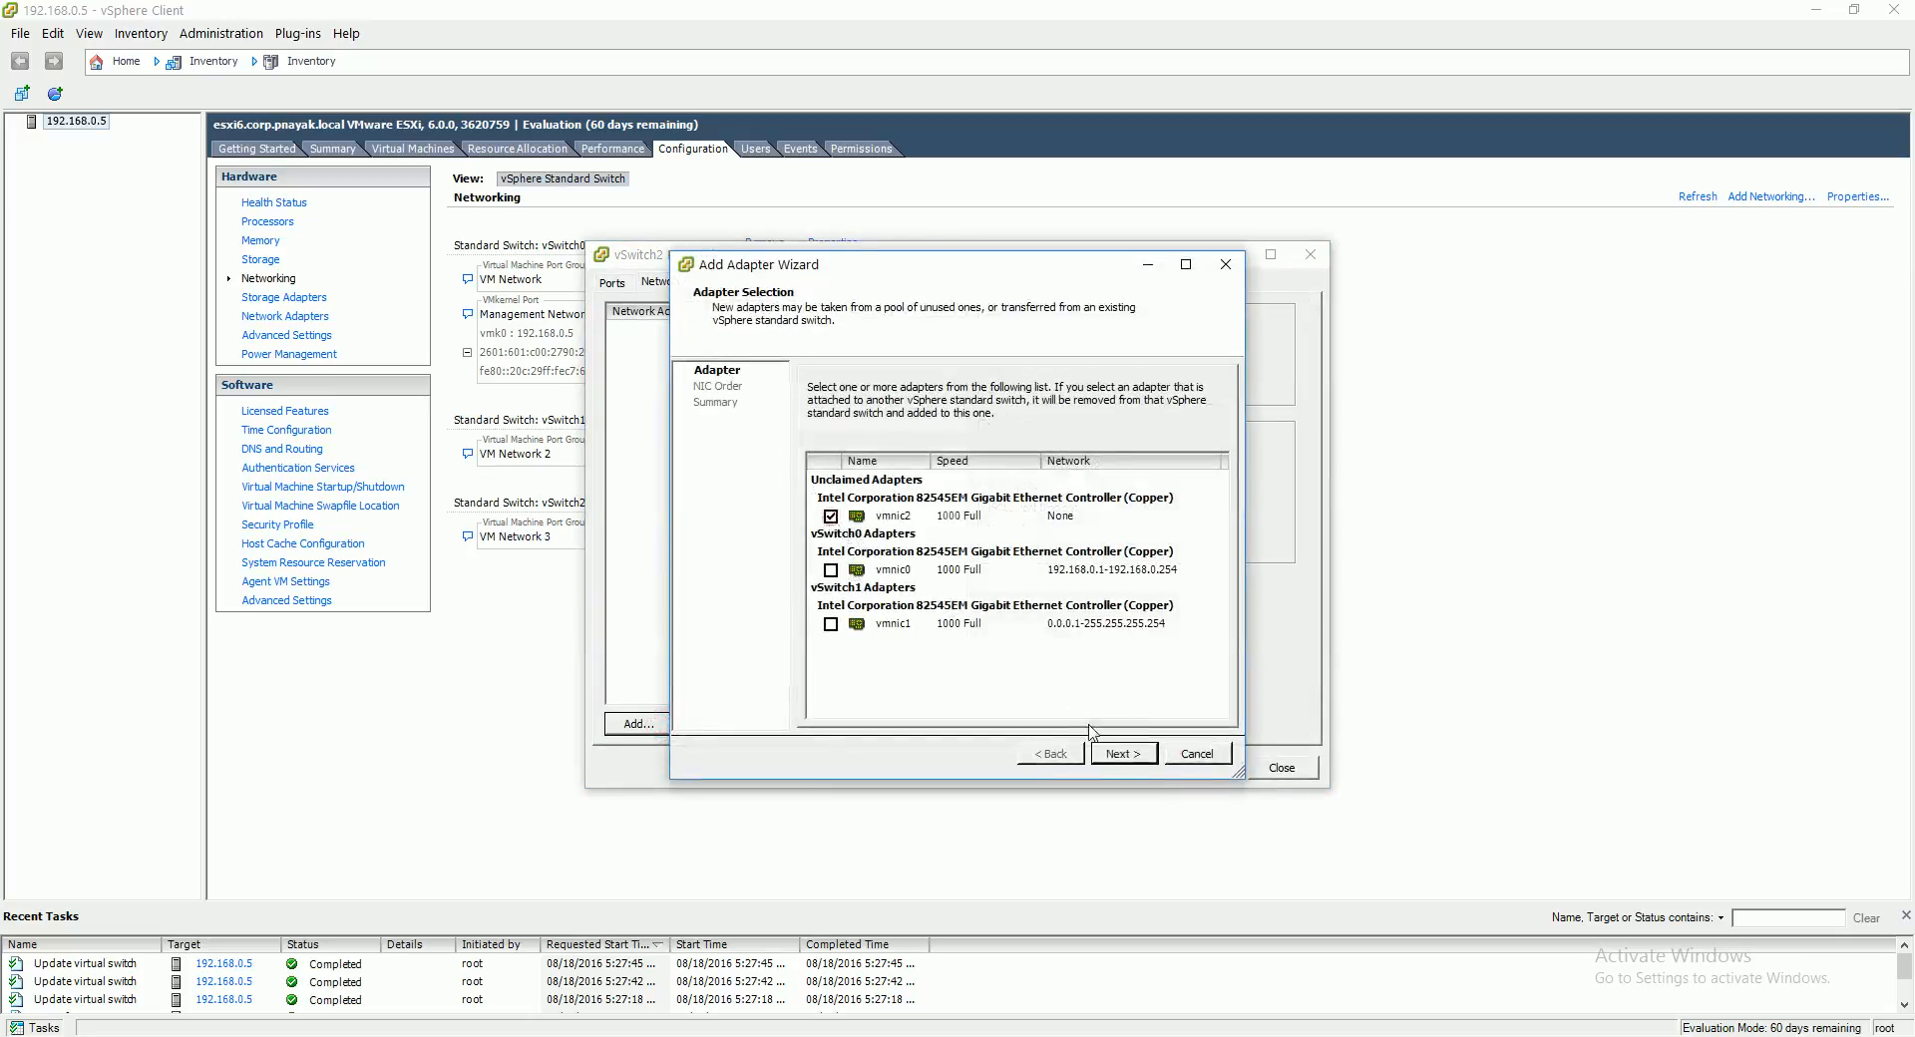
left_click(1123, 753)
left_click(1125, 755)
left_click(1124, 755)
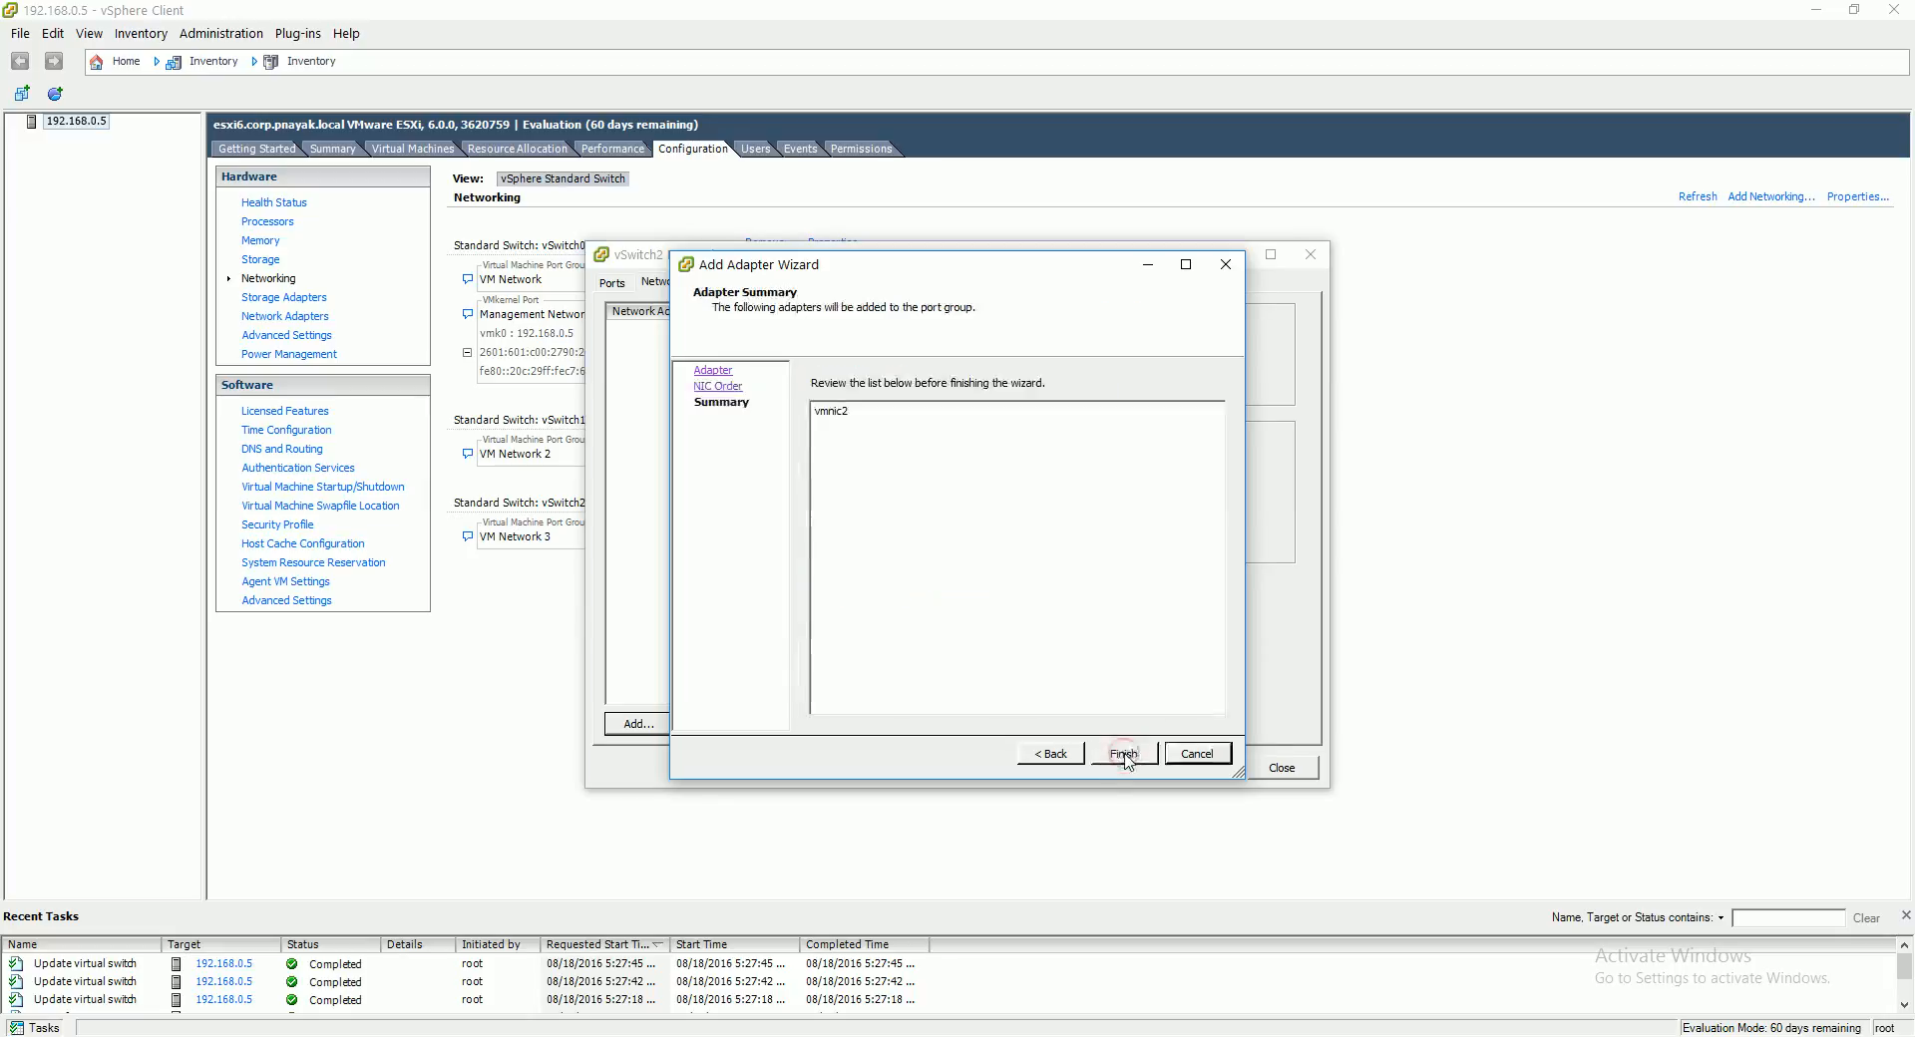
left_click(1284, 774)
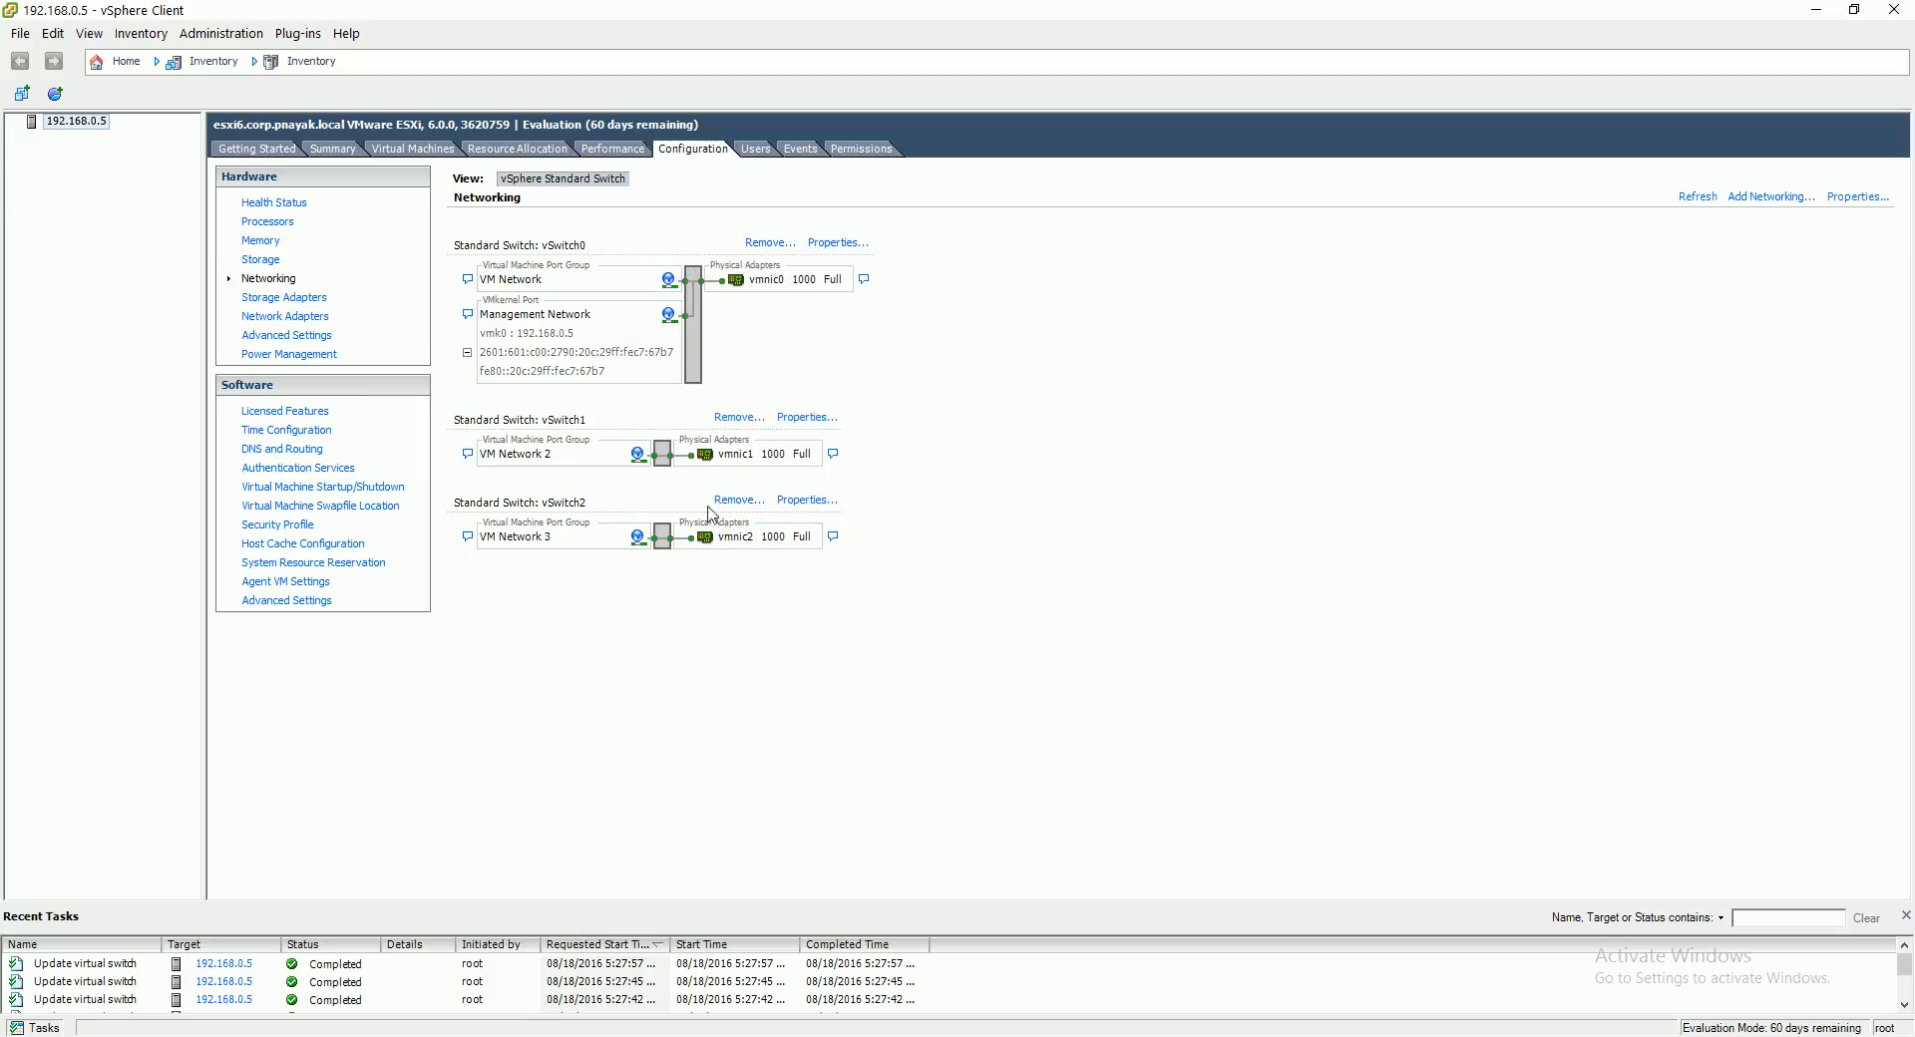
Step: Return to the VCSA installer in the browser and check the available networks, re-entering Network Settings from the database page to refresh them
left_click(810, 1036)
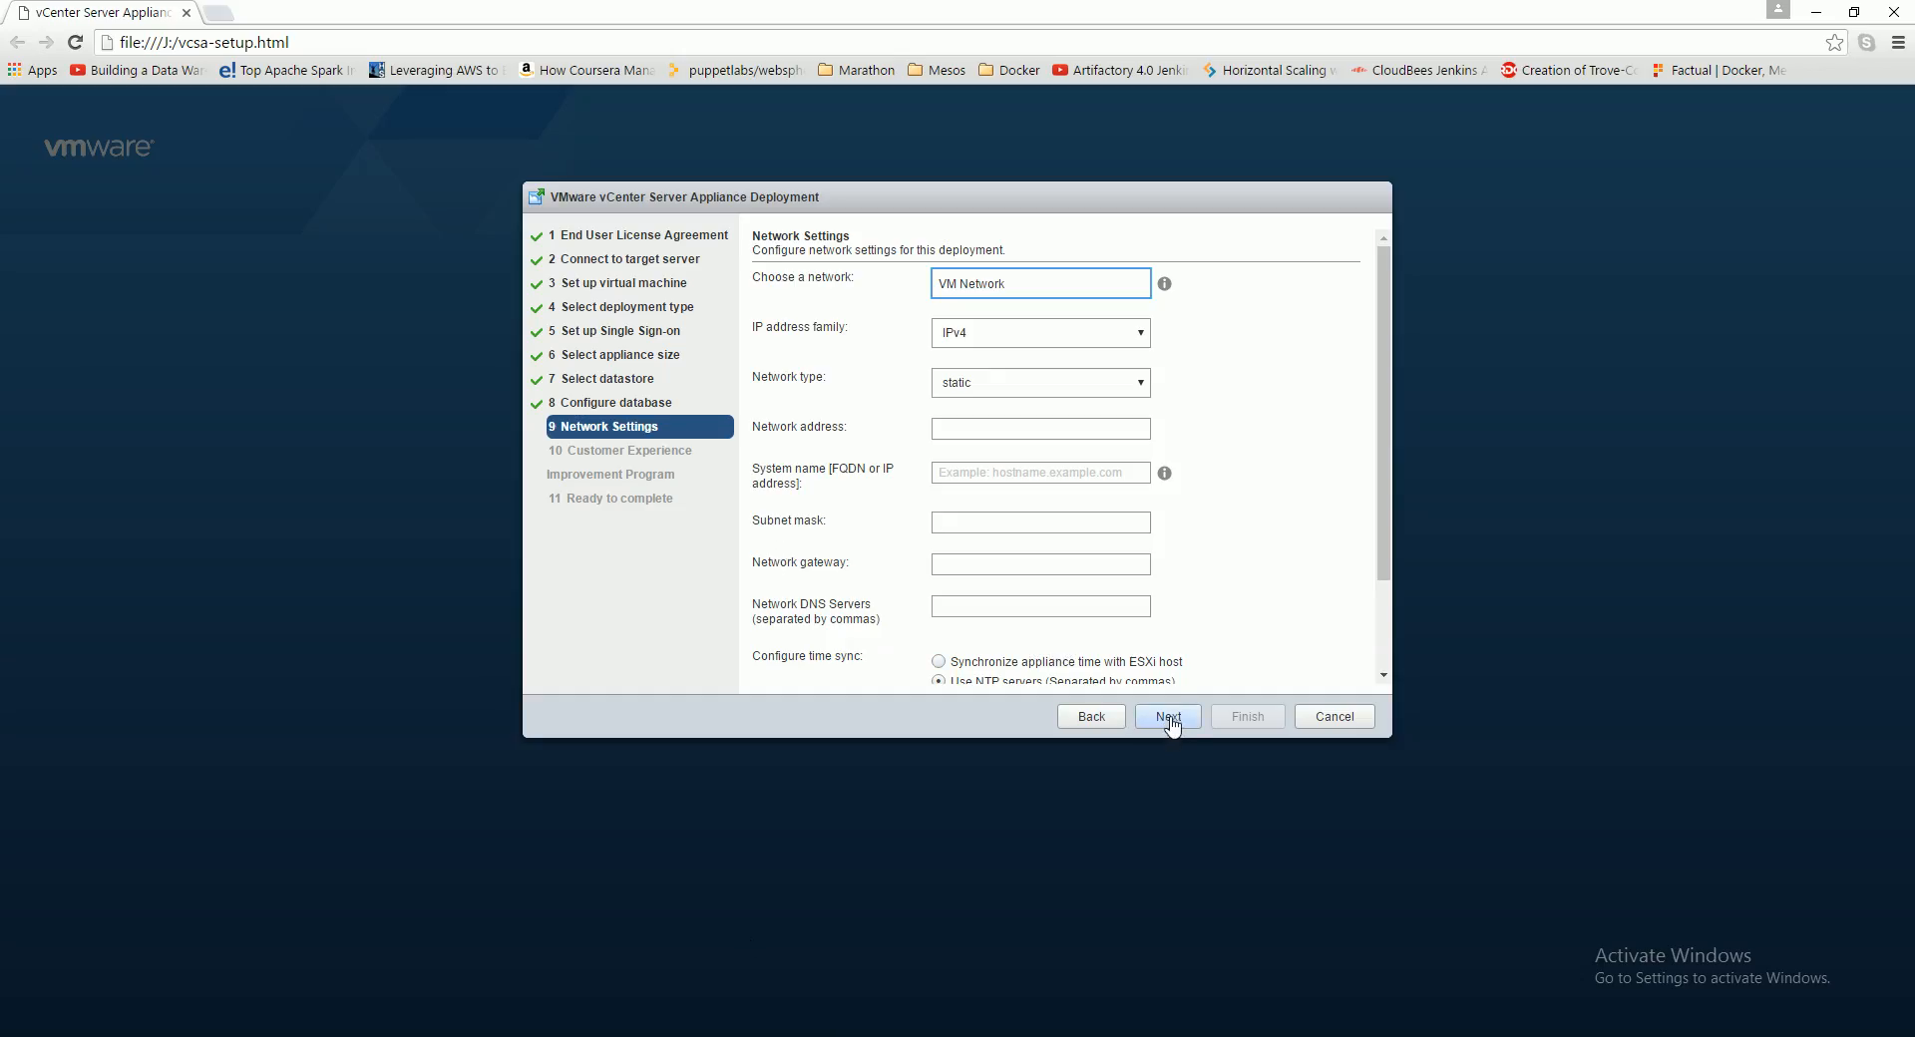
left_click(1085, 296)
left_click(1077, 303)
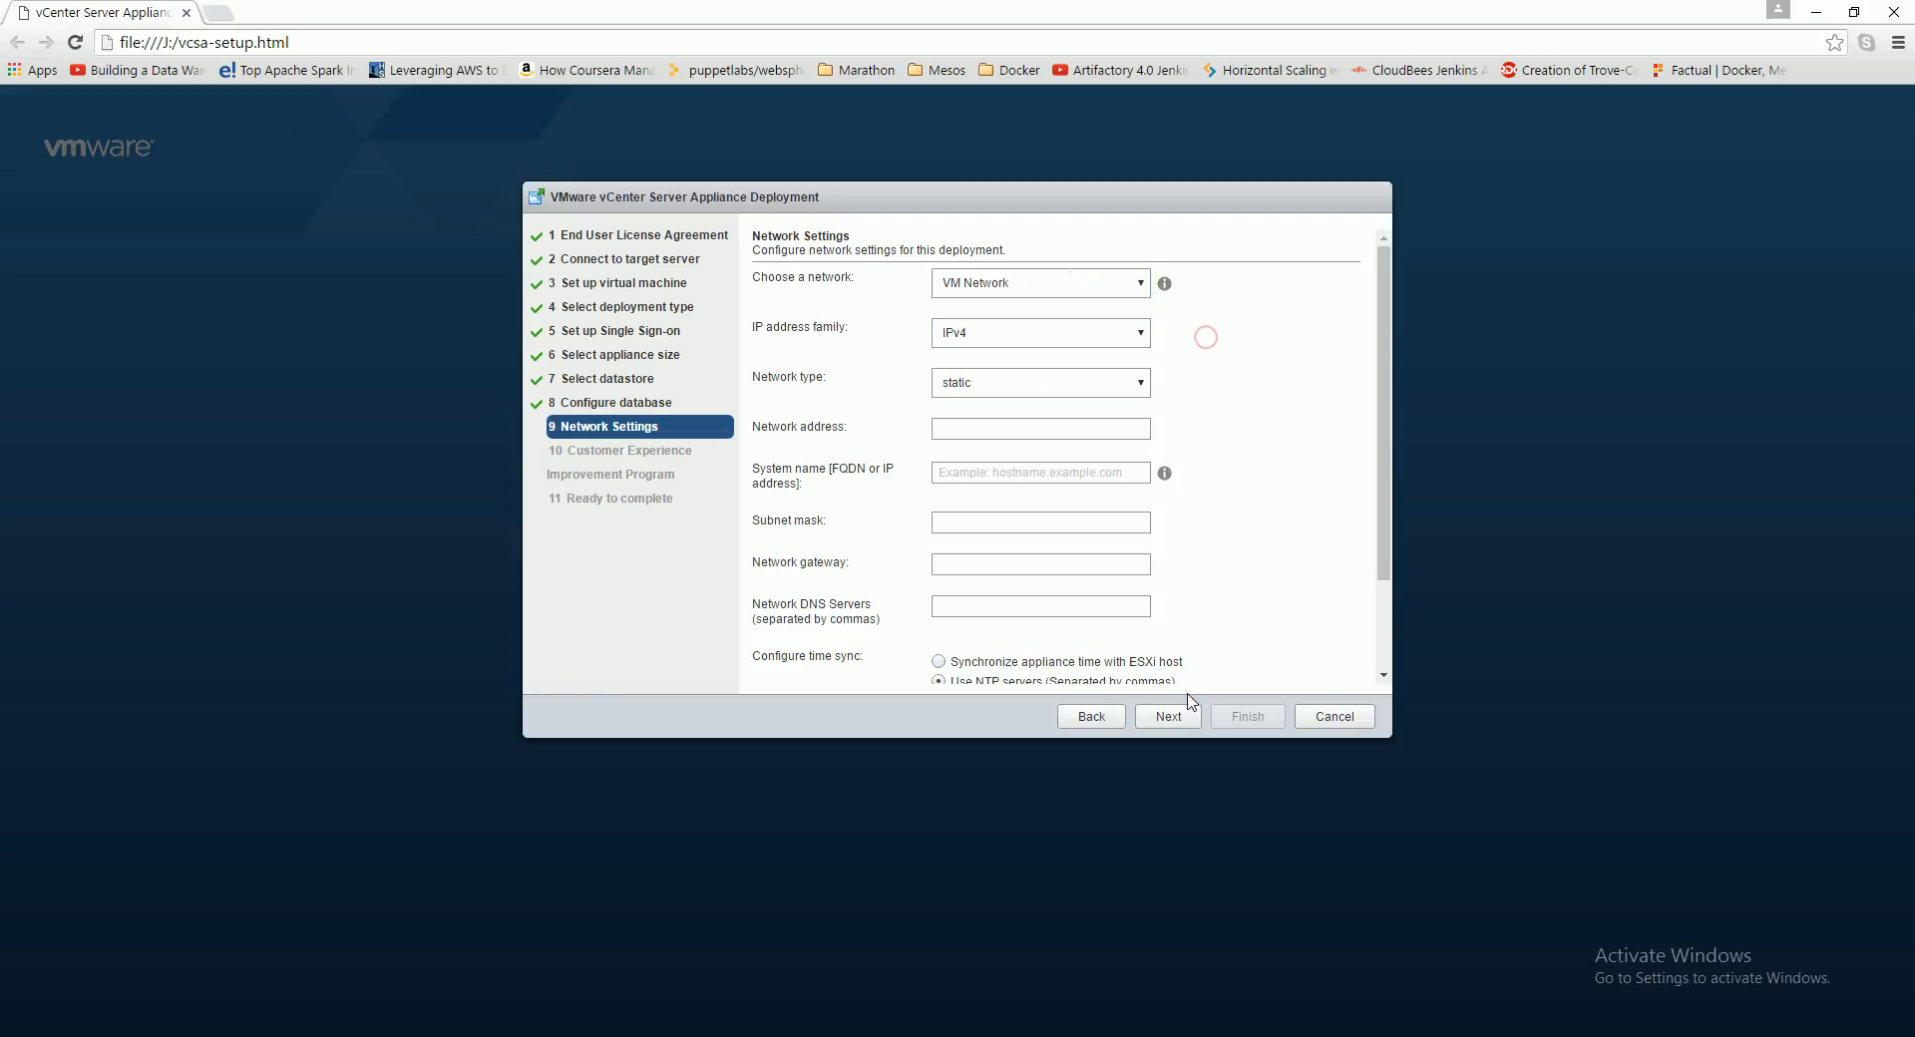
left_click(1093, 717)
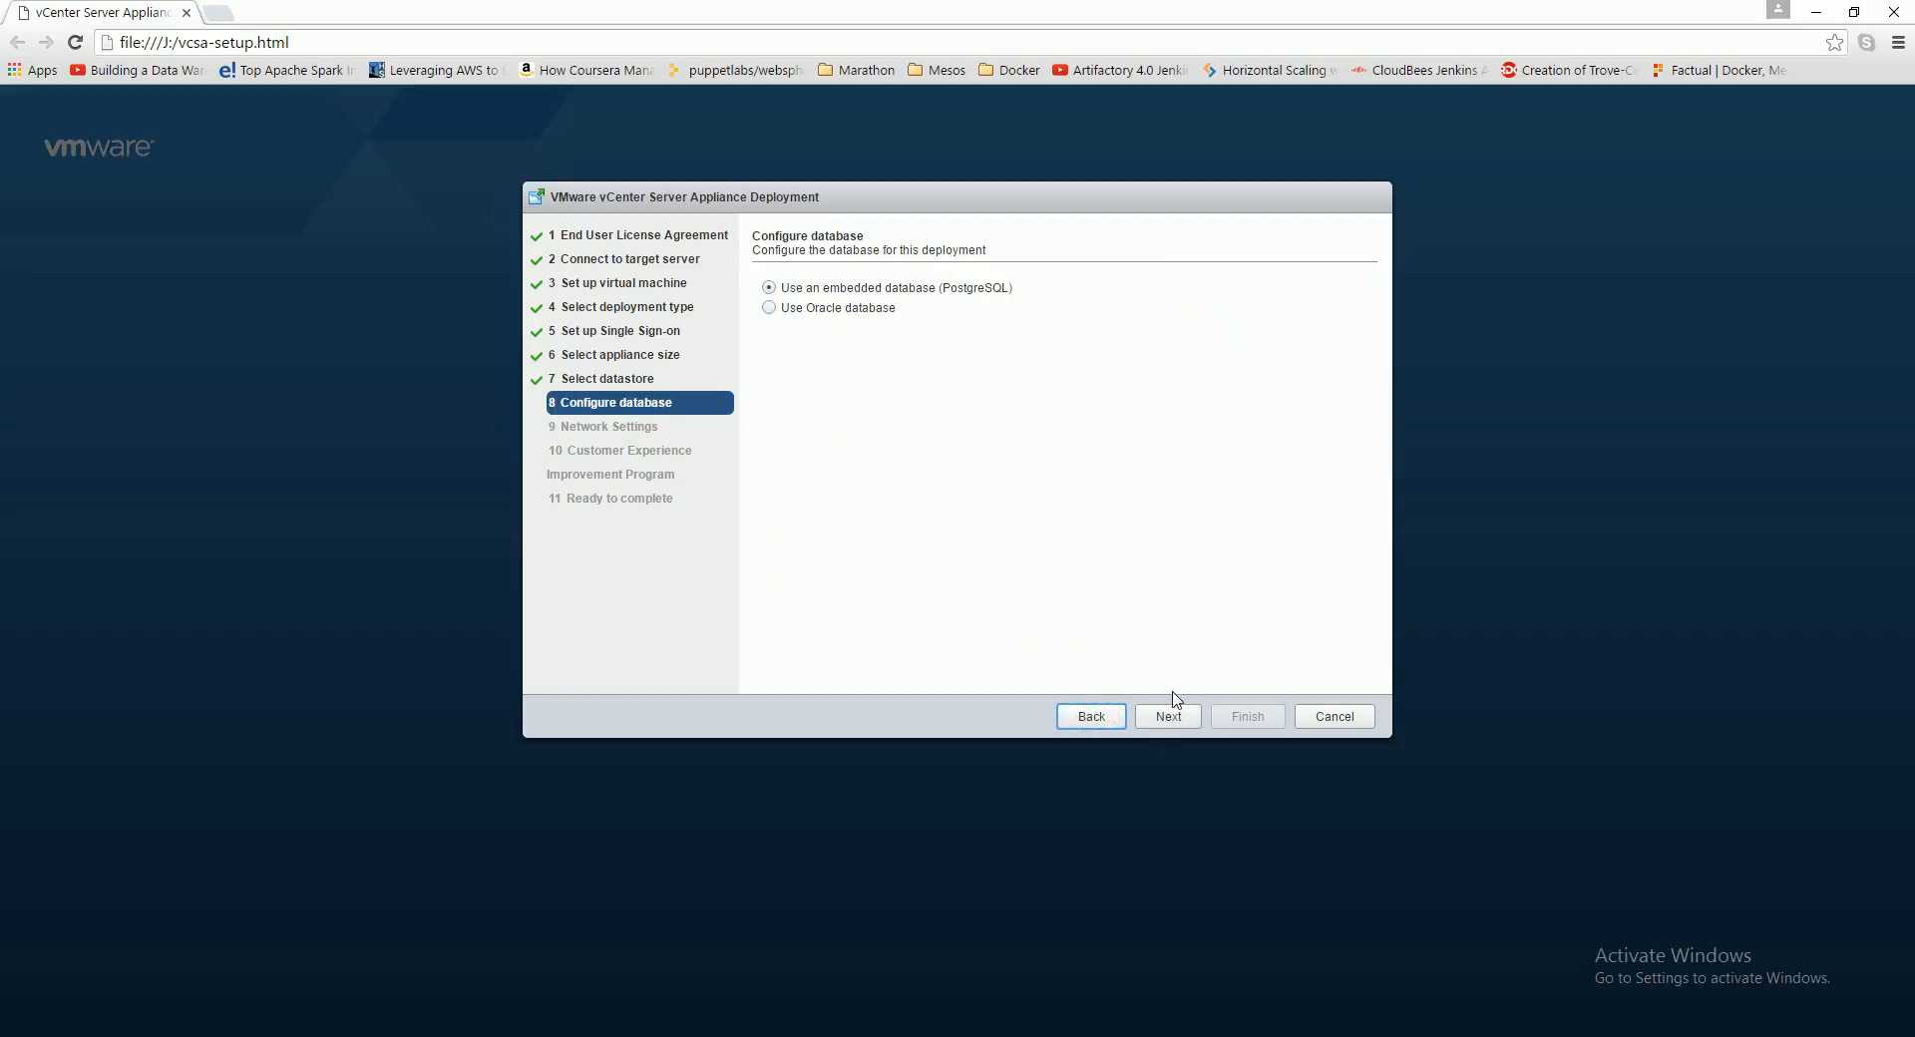
left_click(1183, 729)
left_click(1086, 292)
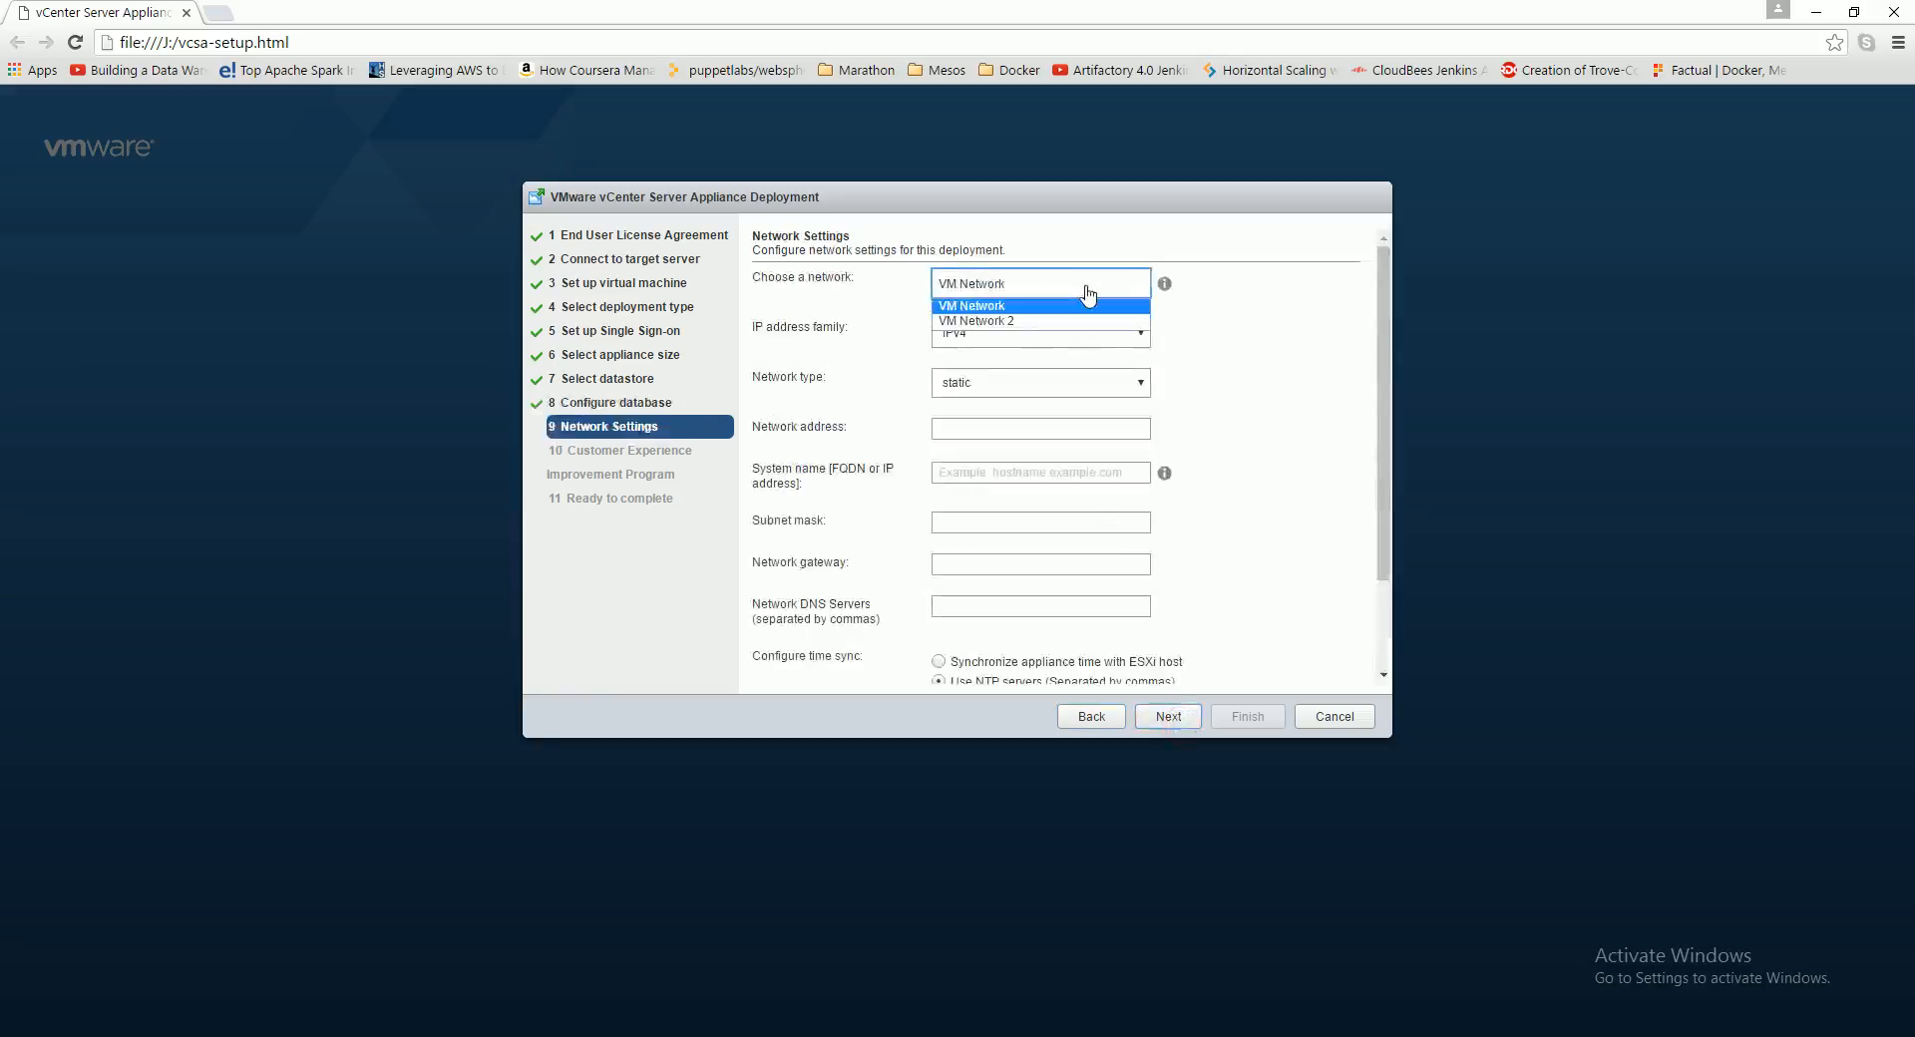
left_click(1205, 327)
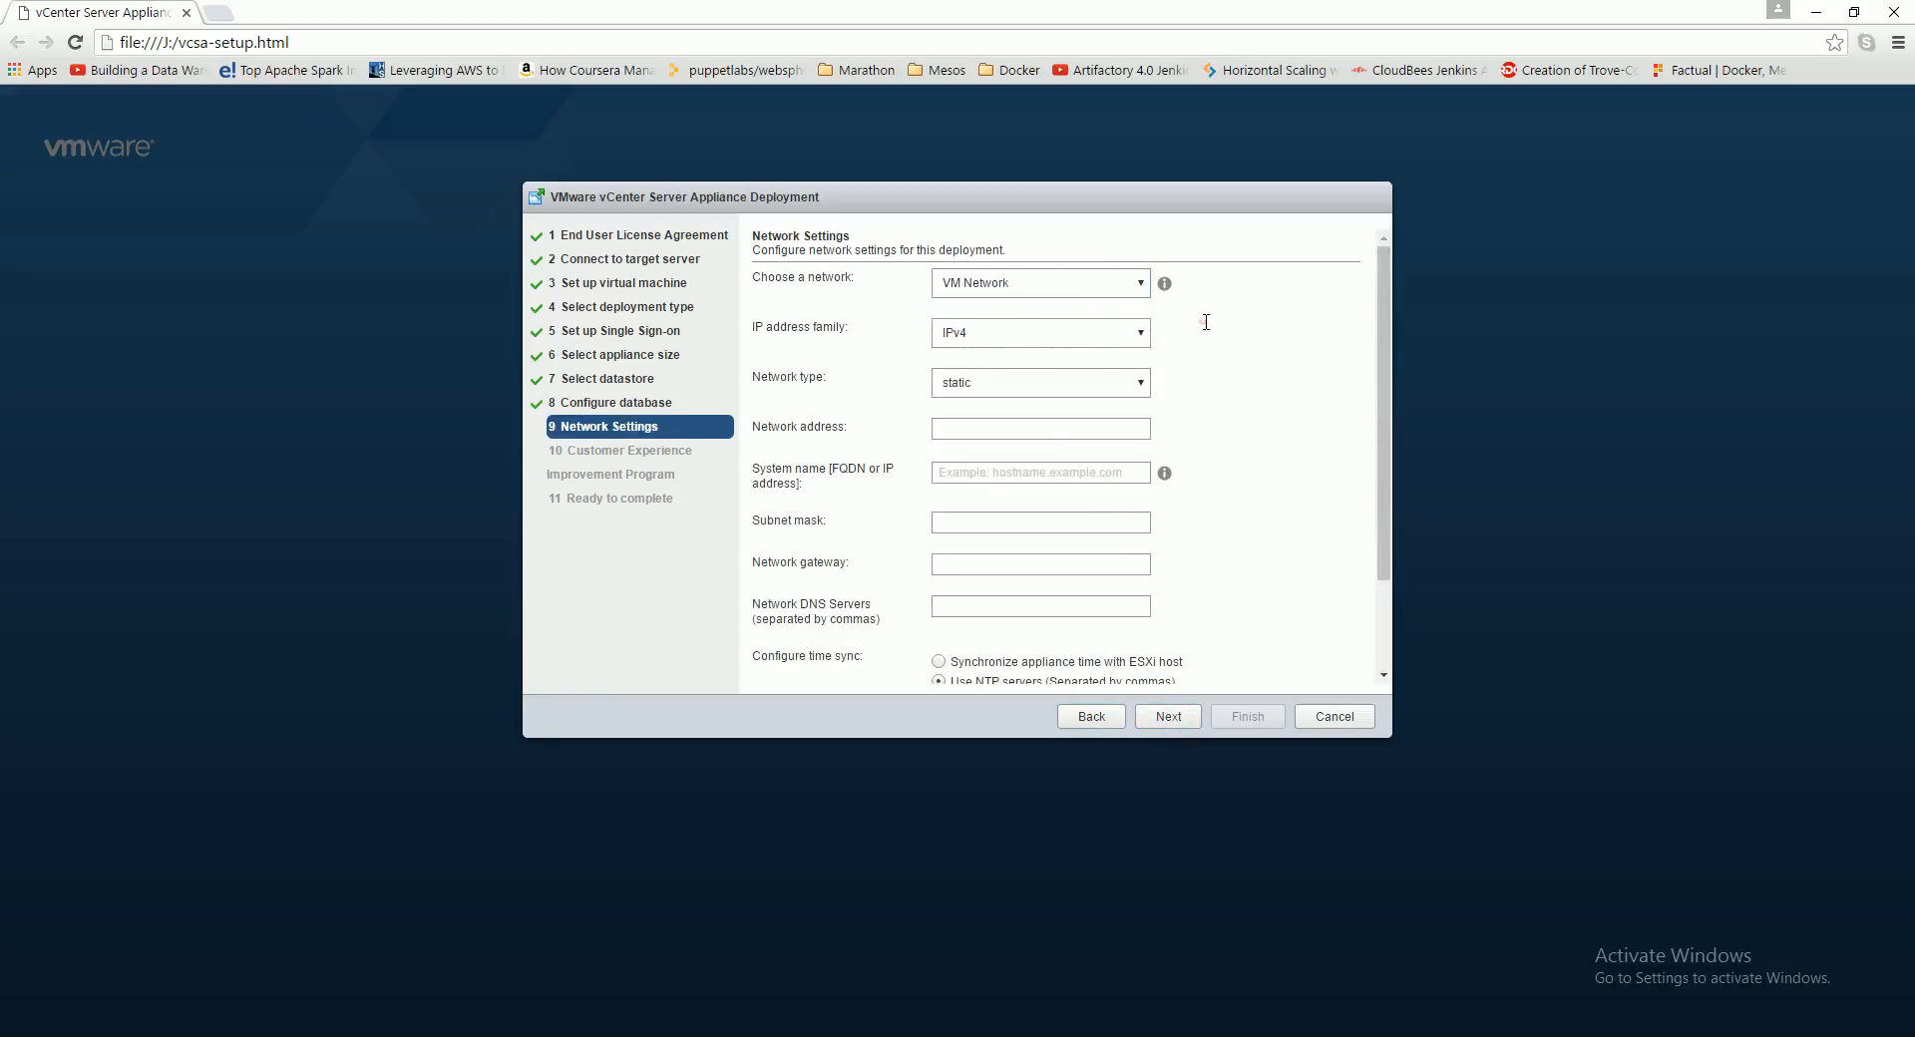
Step: Re-enter Network Settings from the database page and check which networks are available for the deployment
left_click(1091, 712)
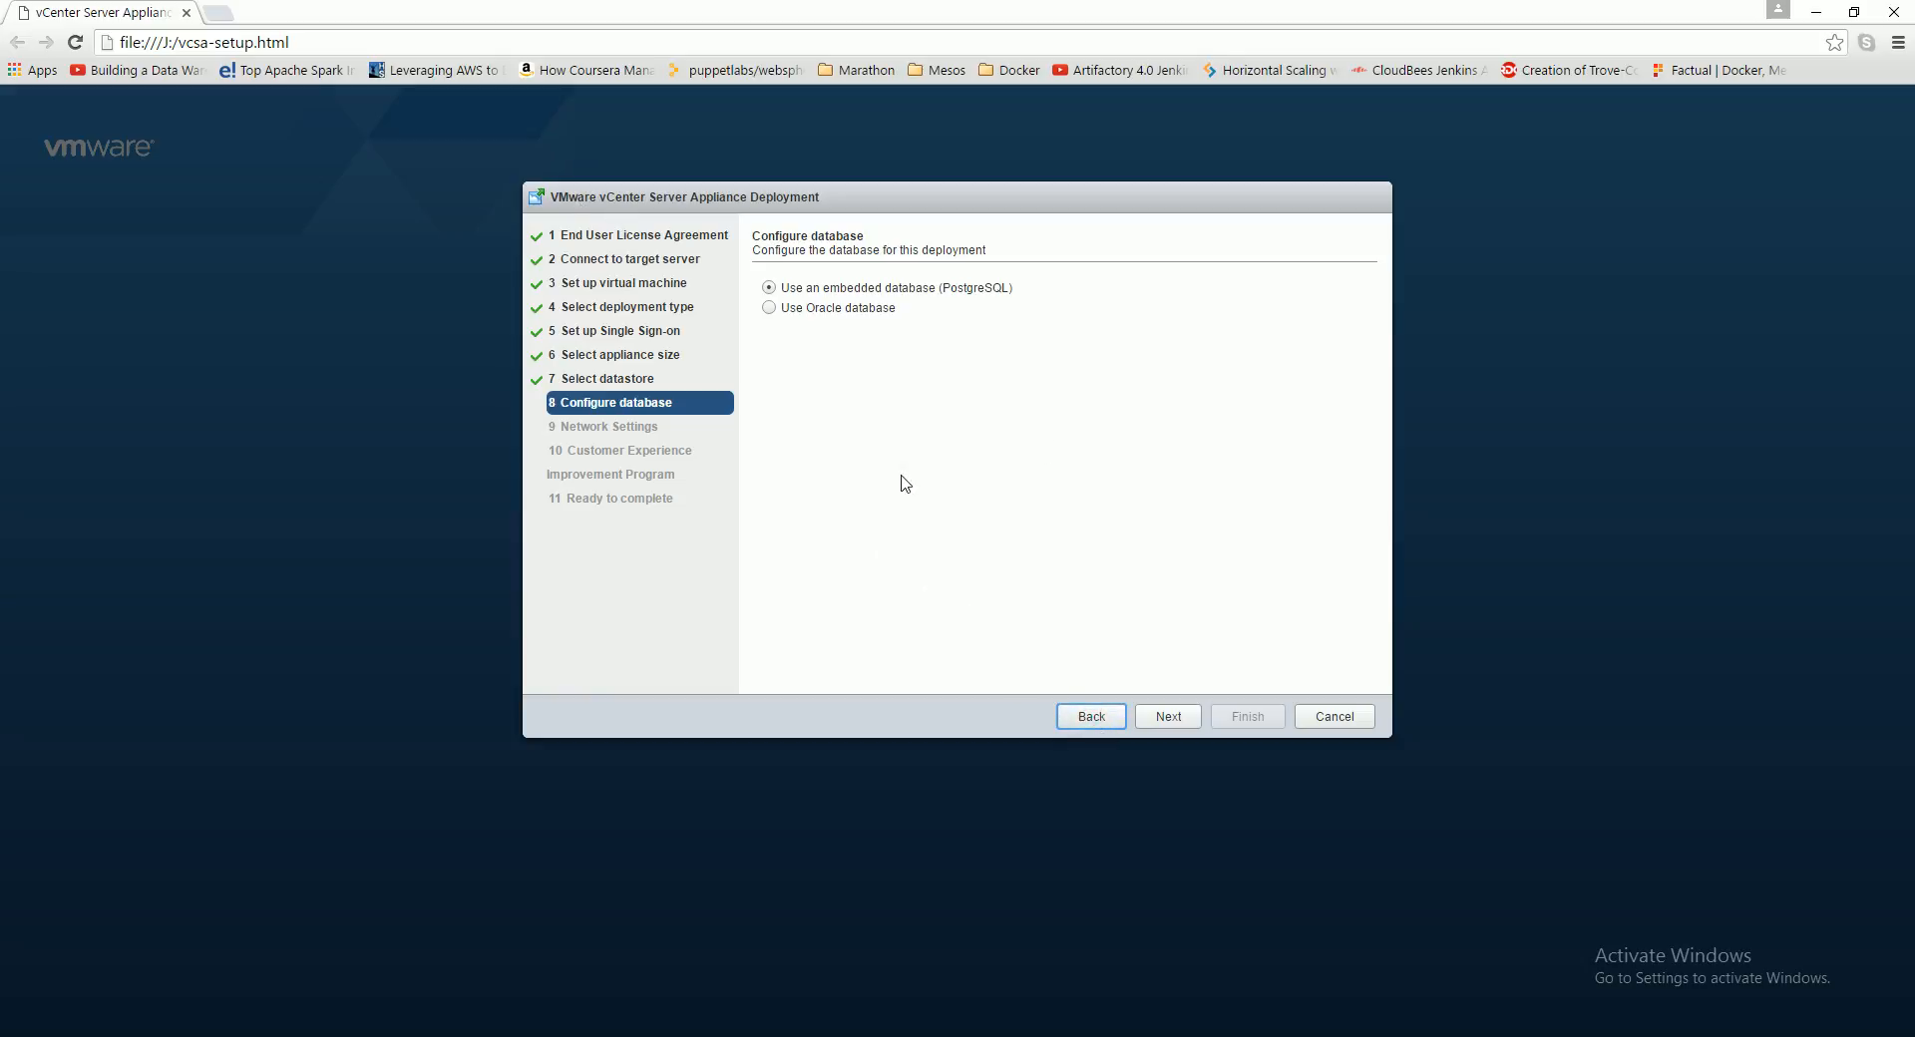
left_click(1169, 726)
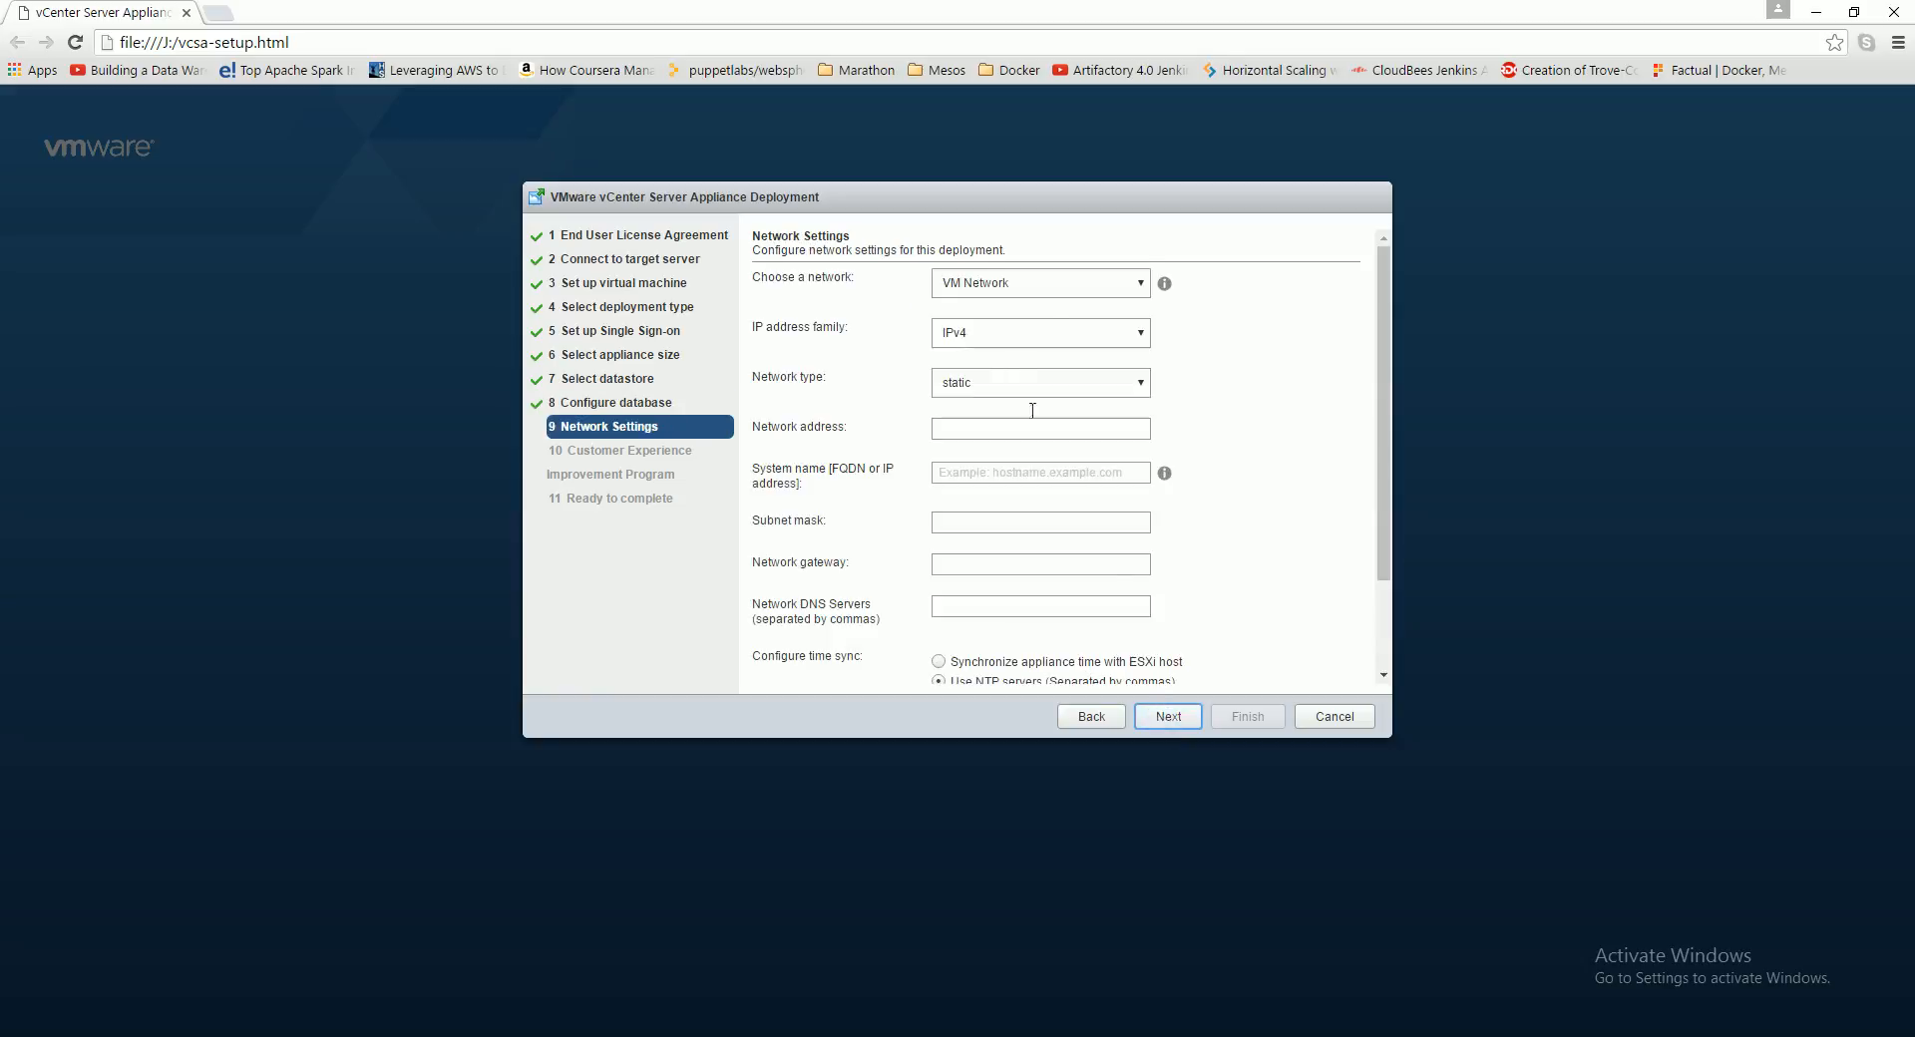
left_click(1050, 283)
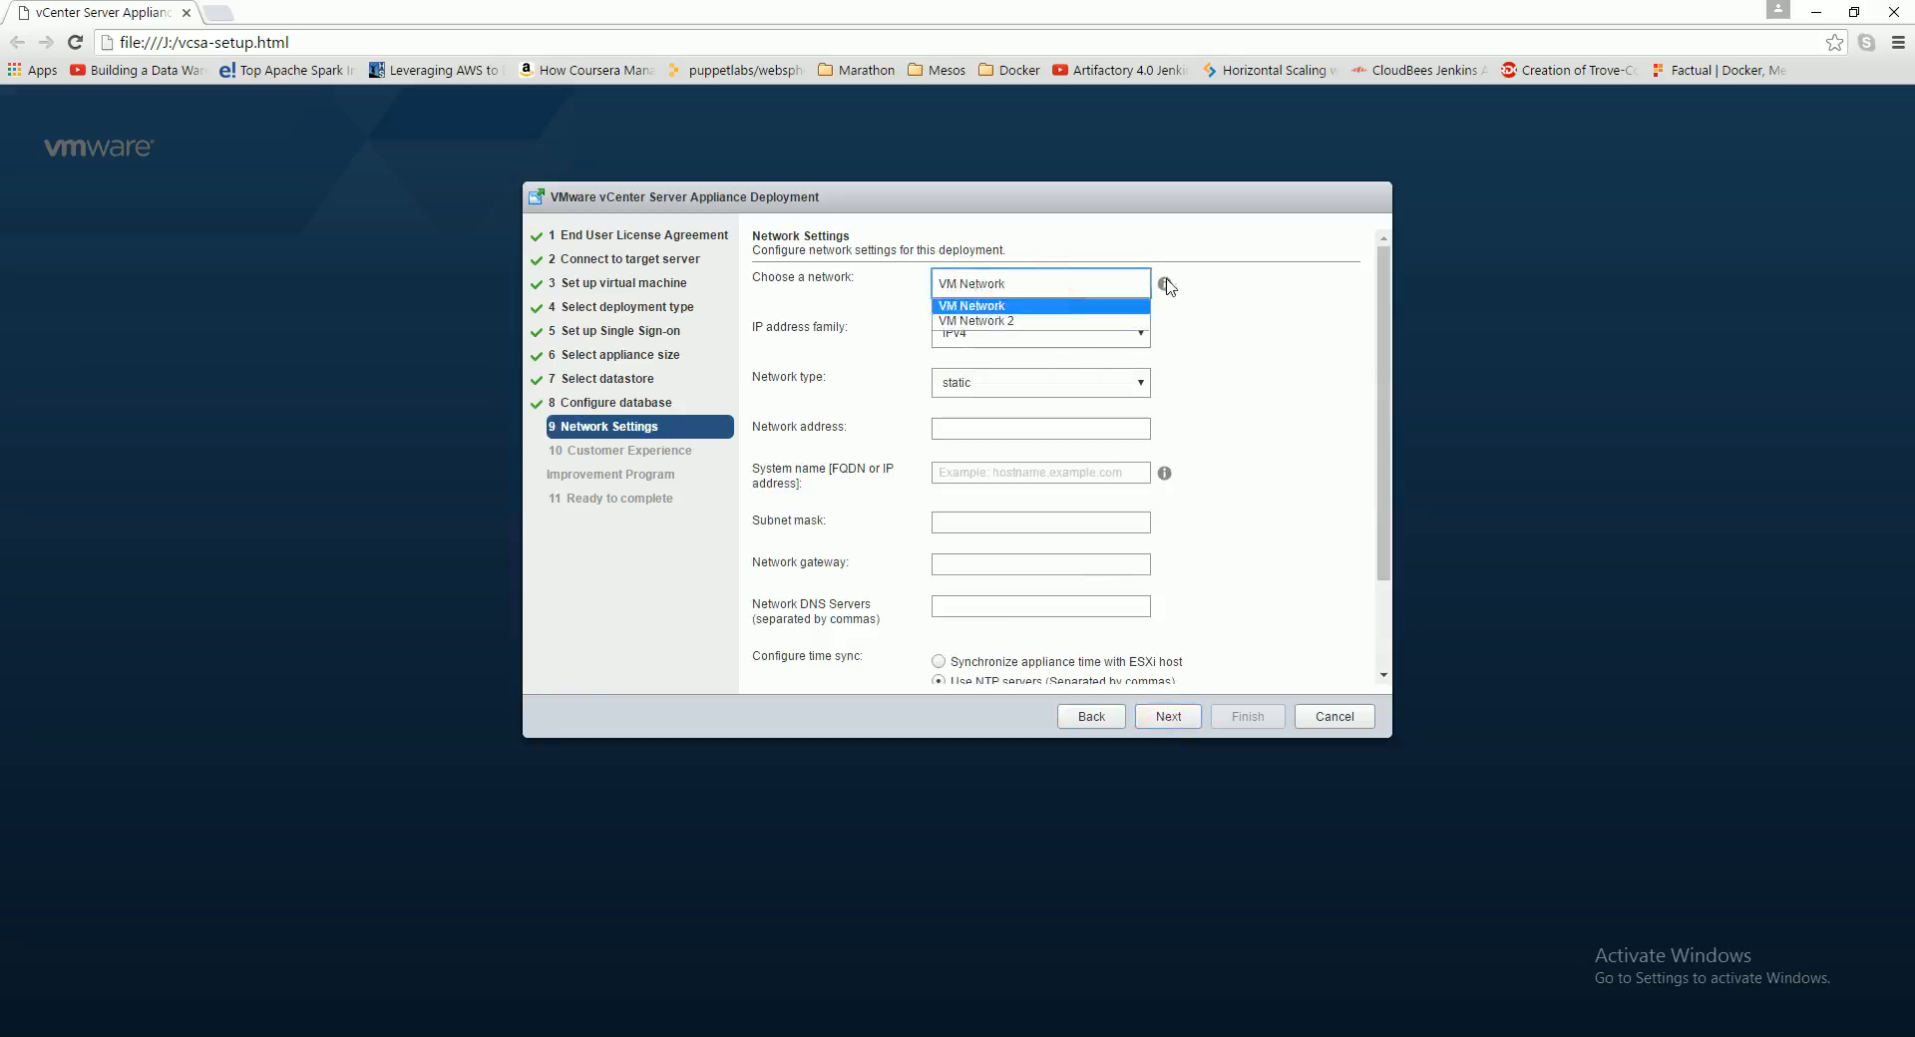
left_click(1164, 284)
left_click(1076, 280)
left_click(1227, 350)
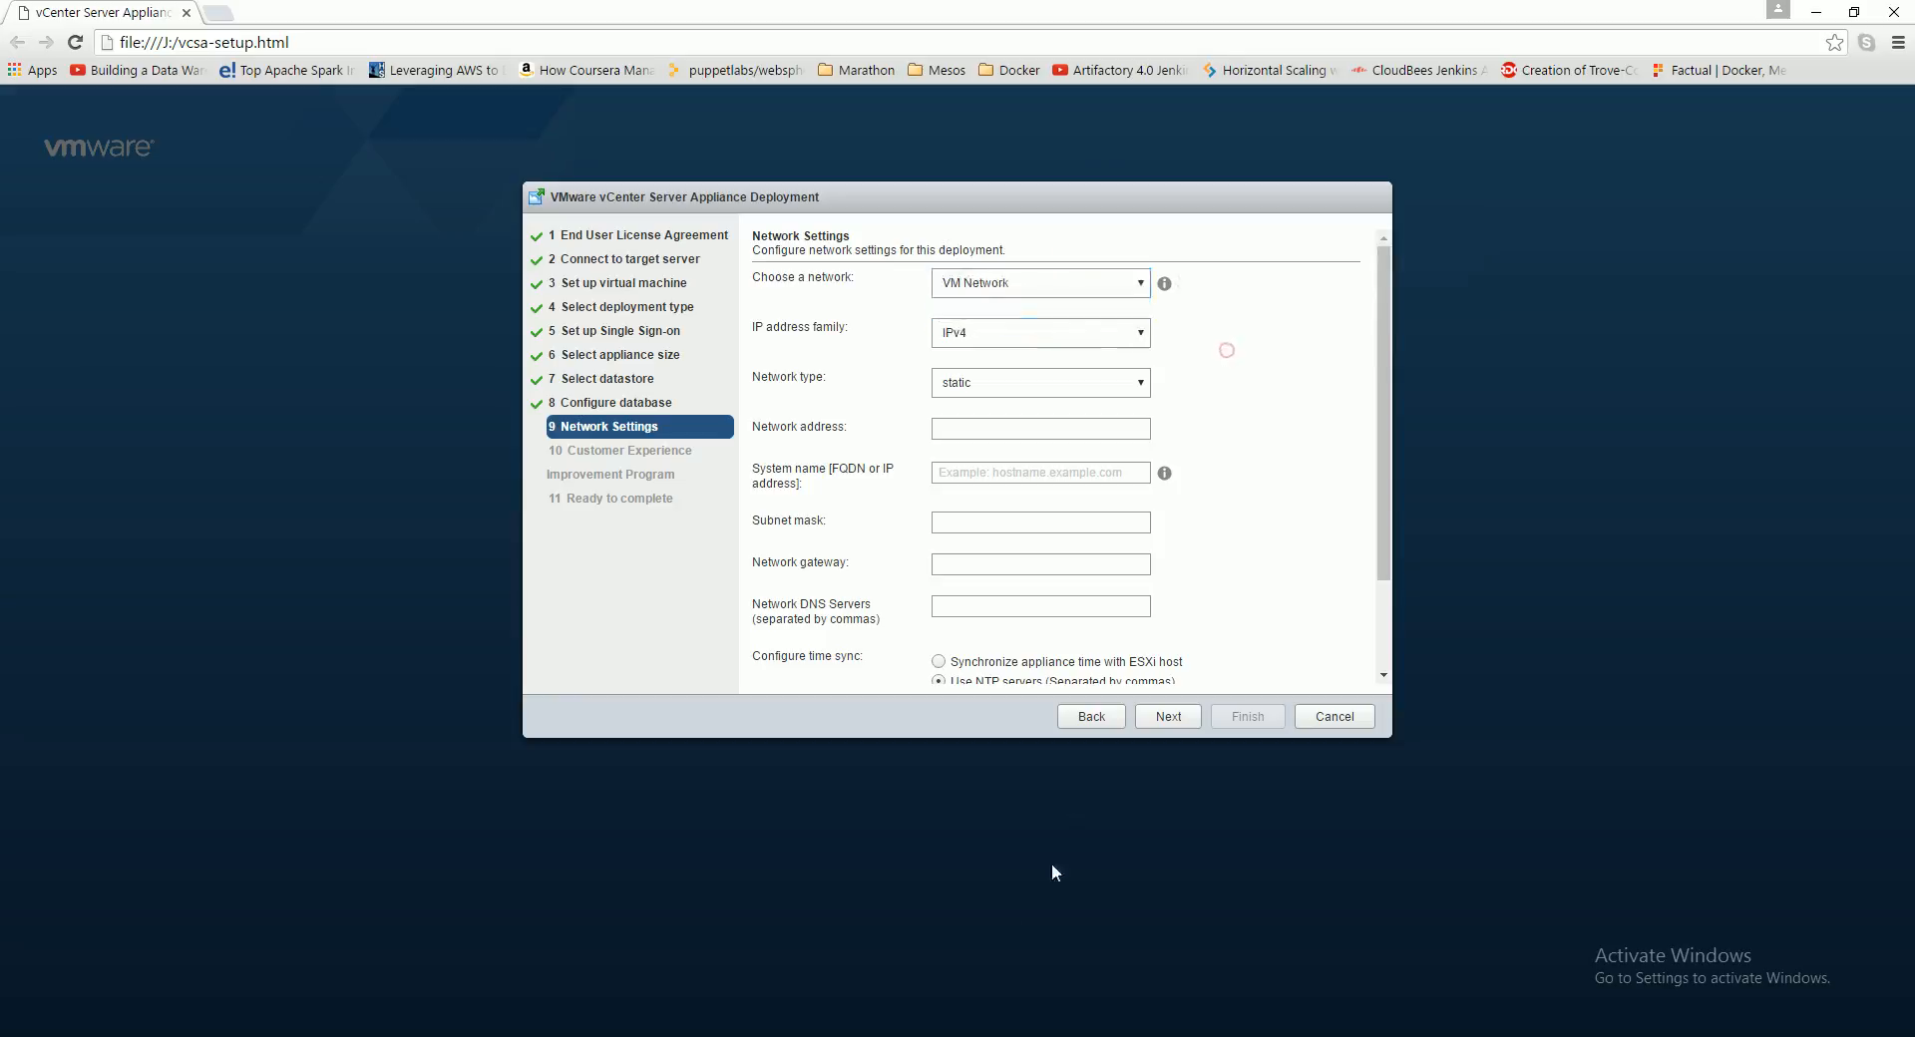
Step: Compare the host's virtual switches in vSphere Client with the installer's network list, keeping VM Network as the chosen network
left_click(768, 1028)
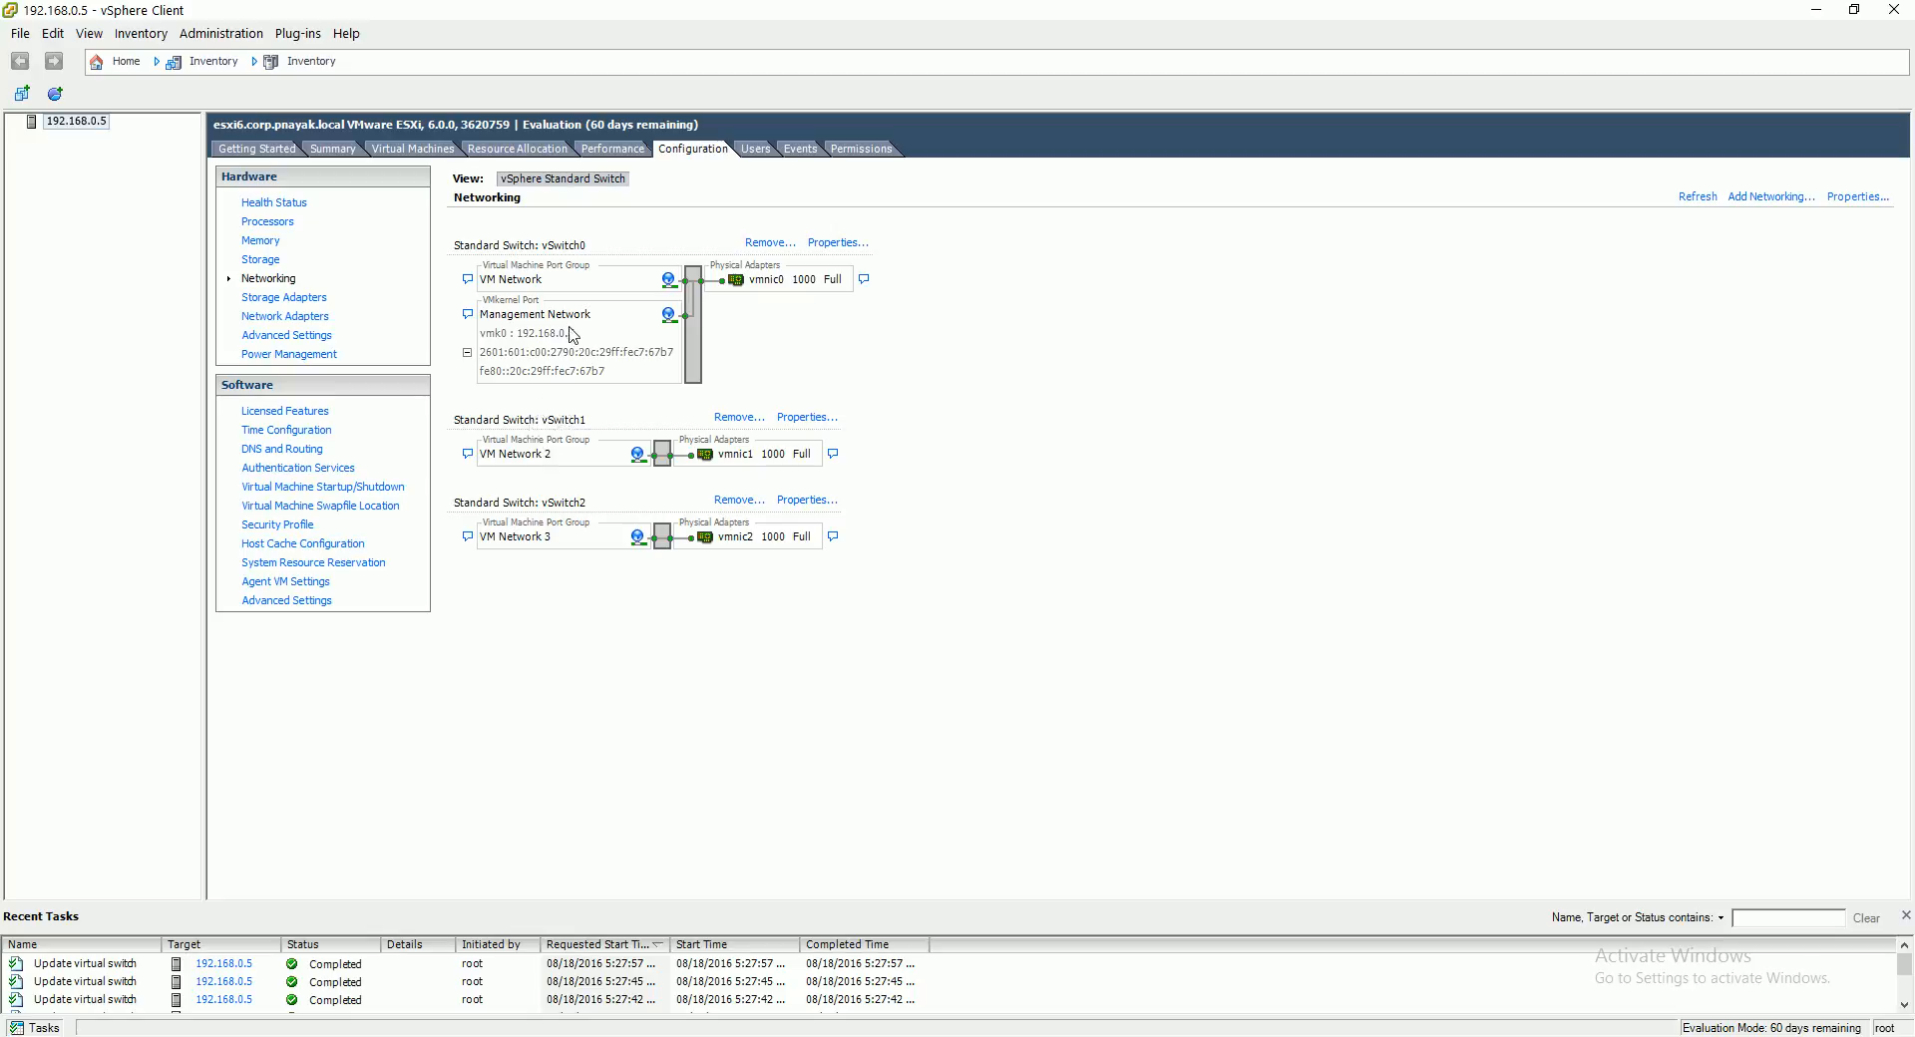
left_click(773, 1031)
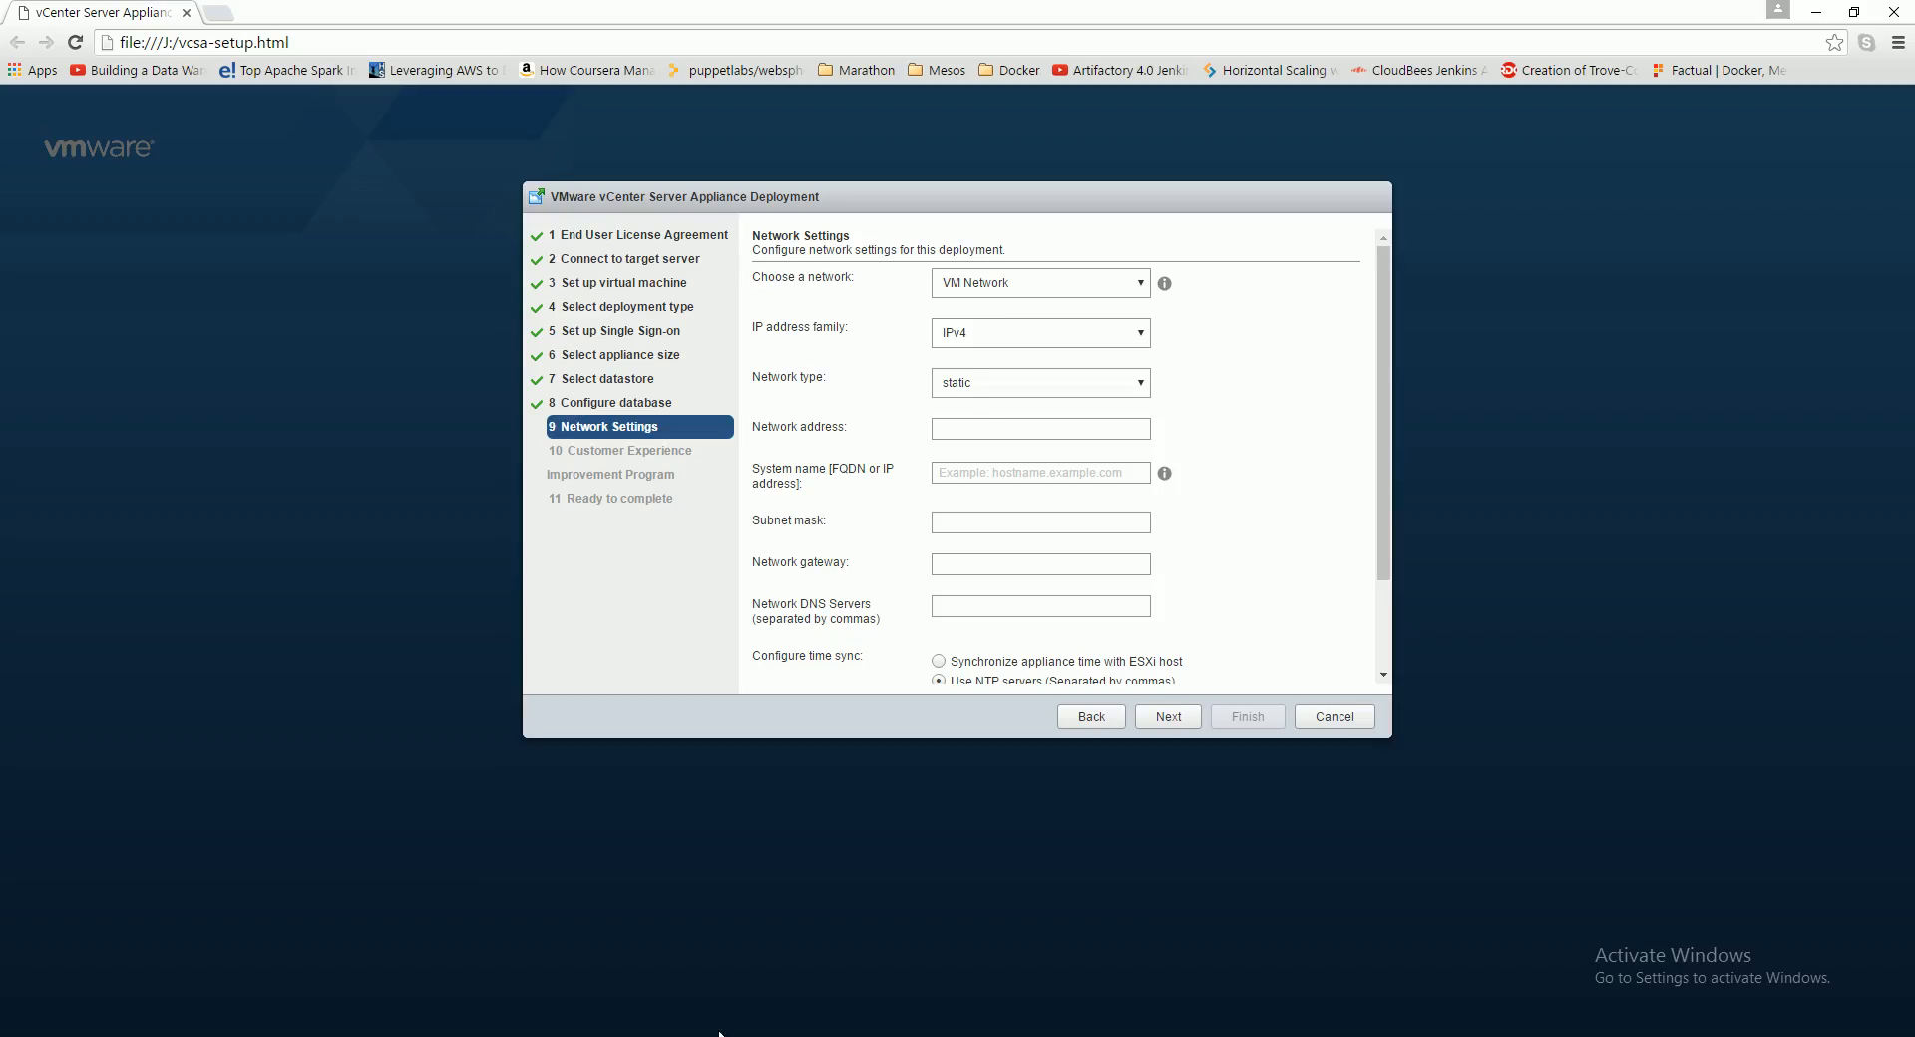
left_click(1019, 281)
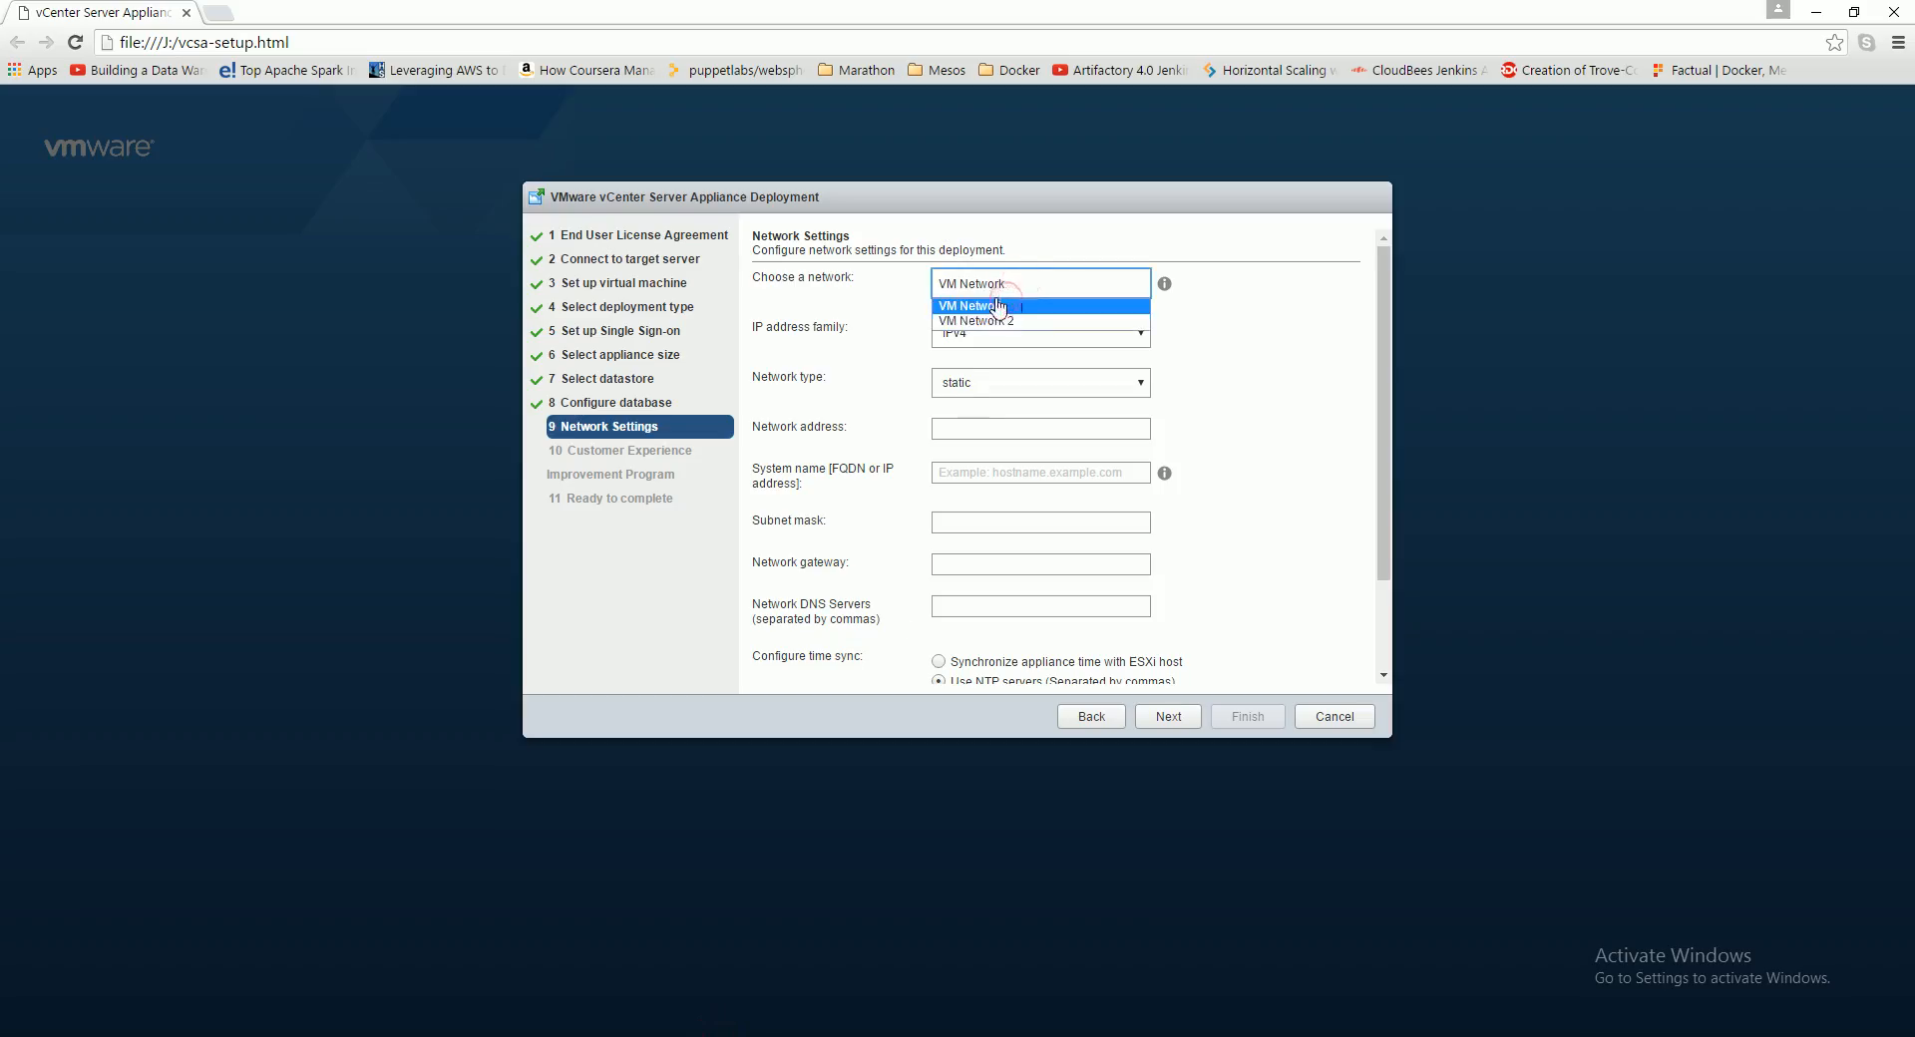
left_click(998, 305)
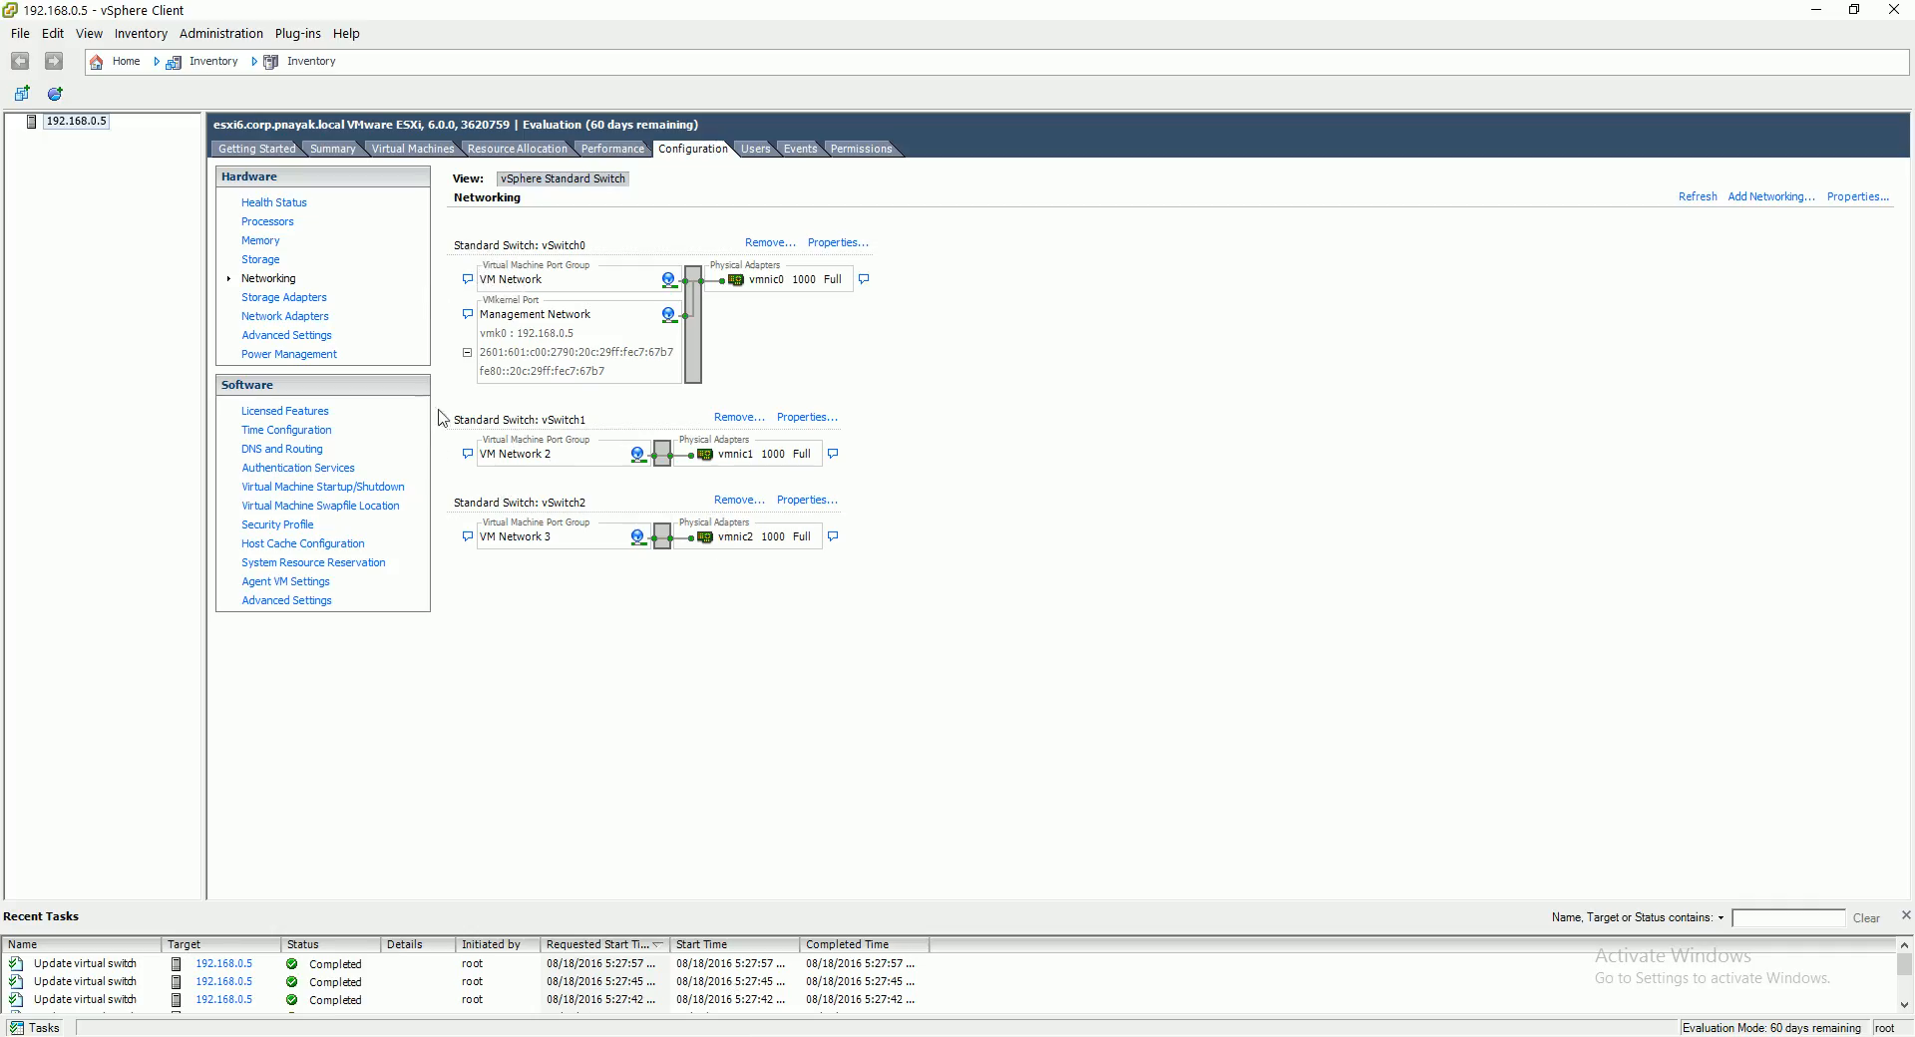
left_click(706, 1034)
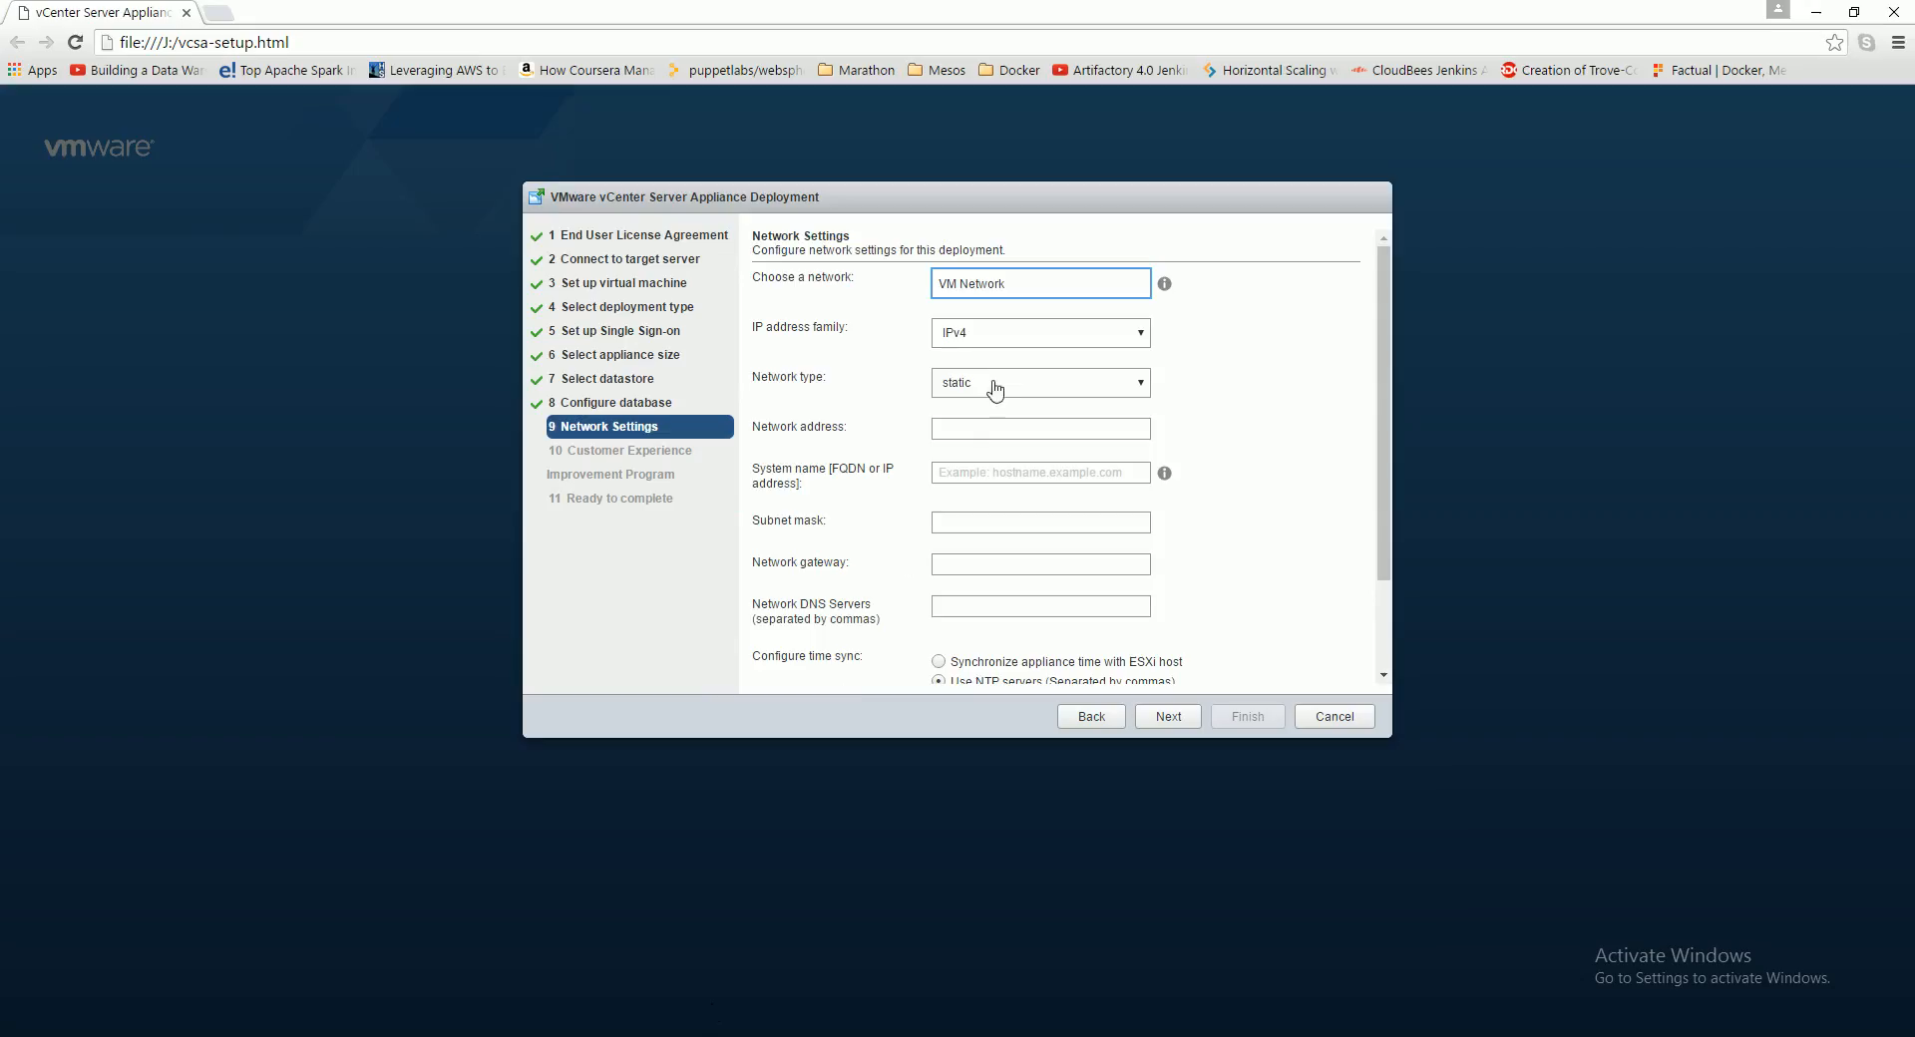
left_click(1005, 289)
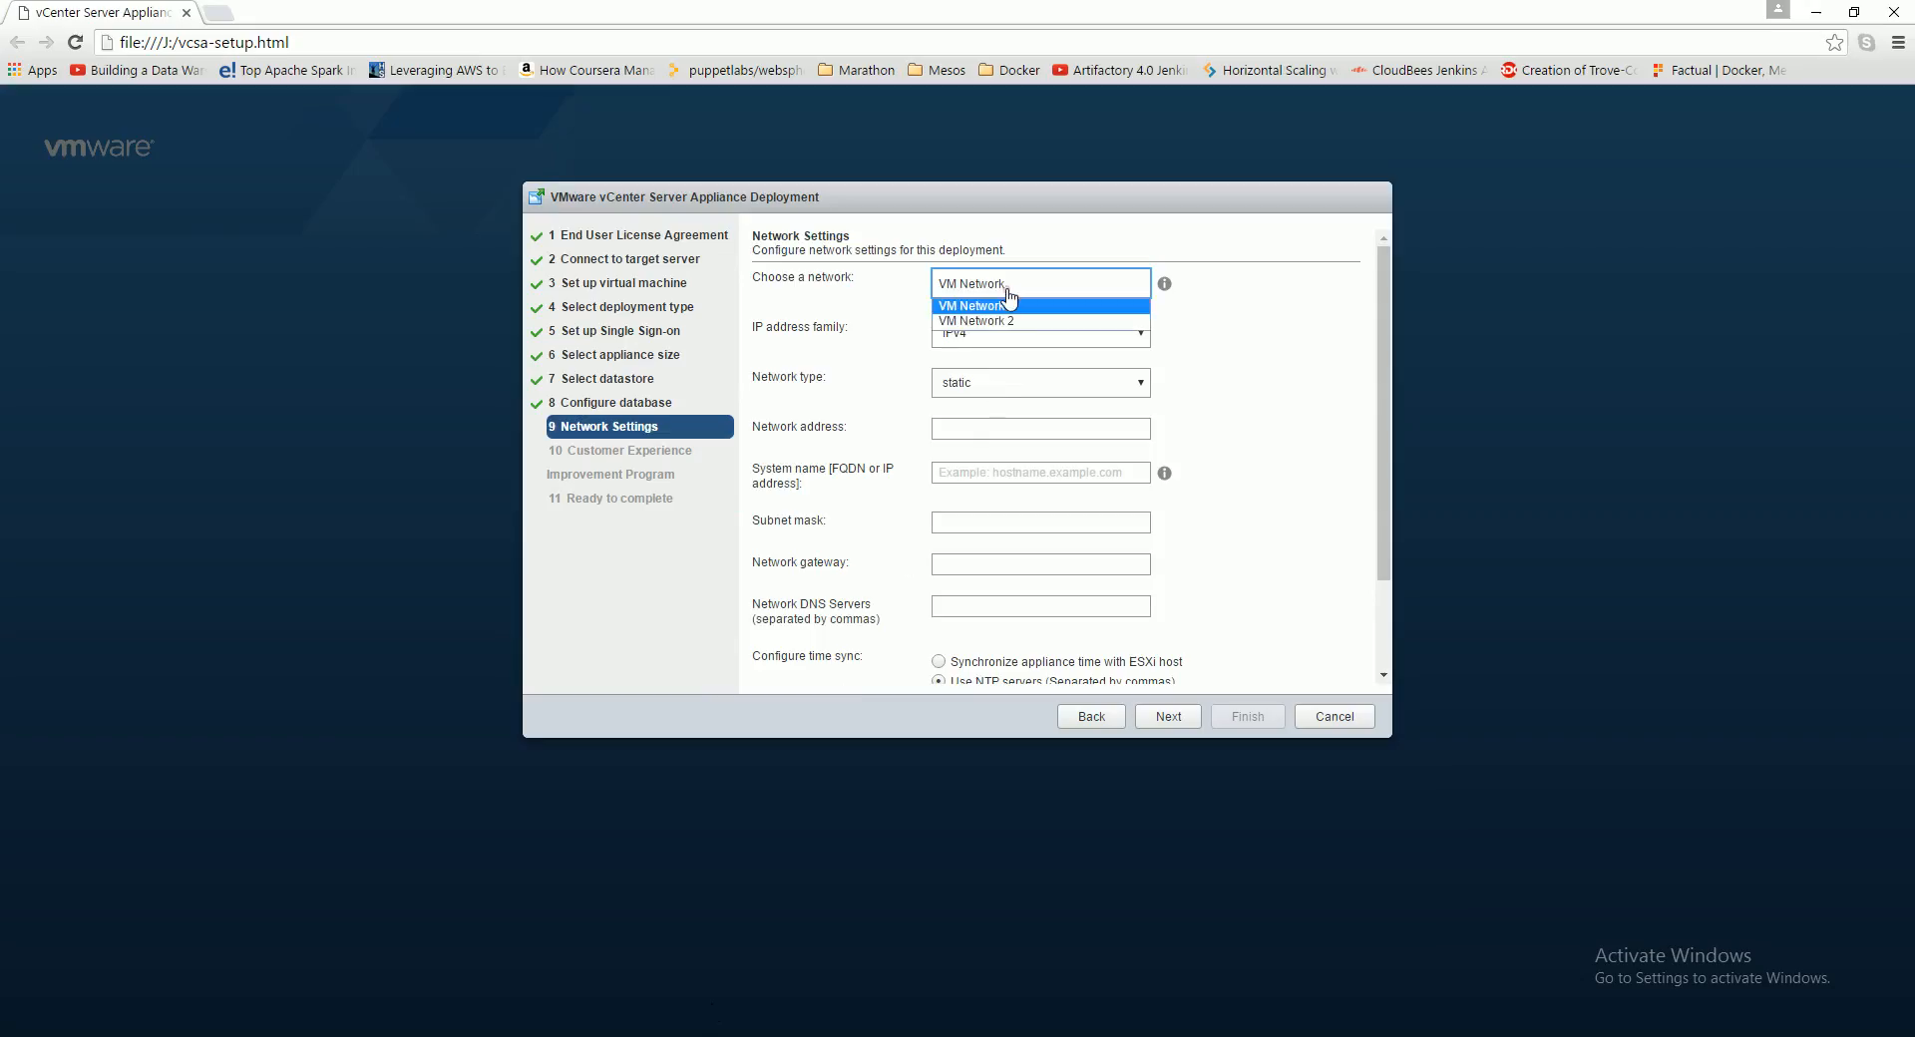
left_click(1300, 343)
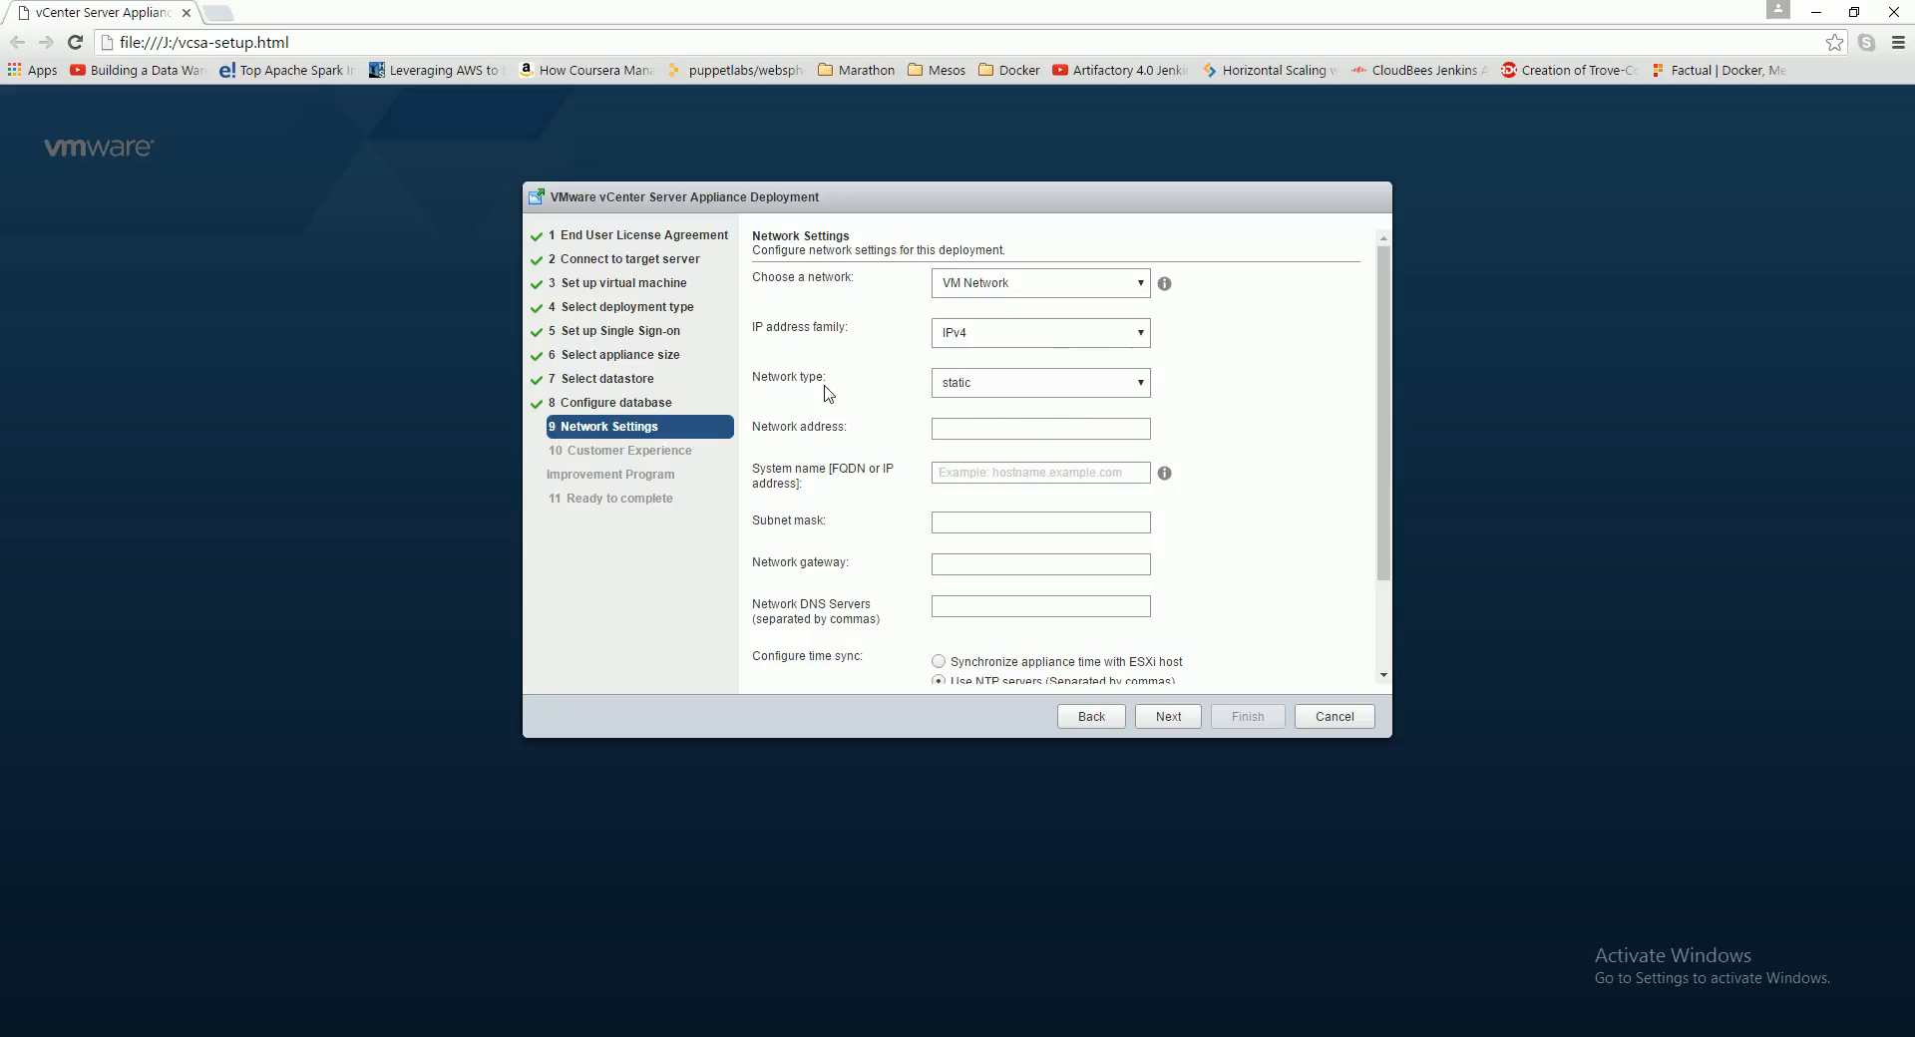
Step: Enter 192.168.0.0 as the network address, without a prefix length
left_click(974, 429)
type("192.1")
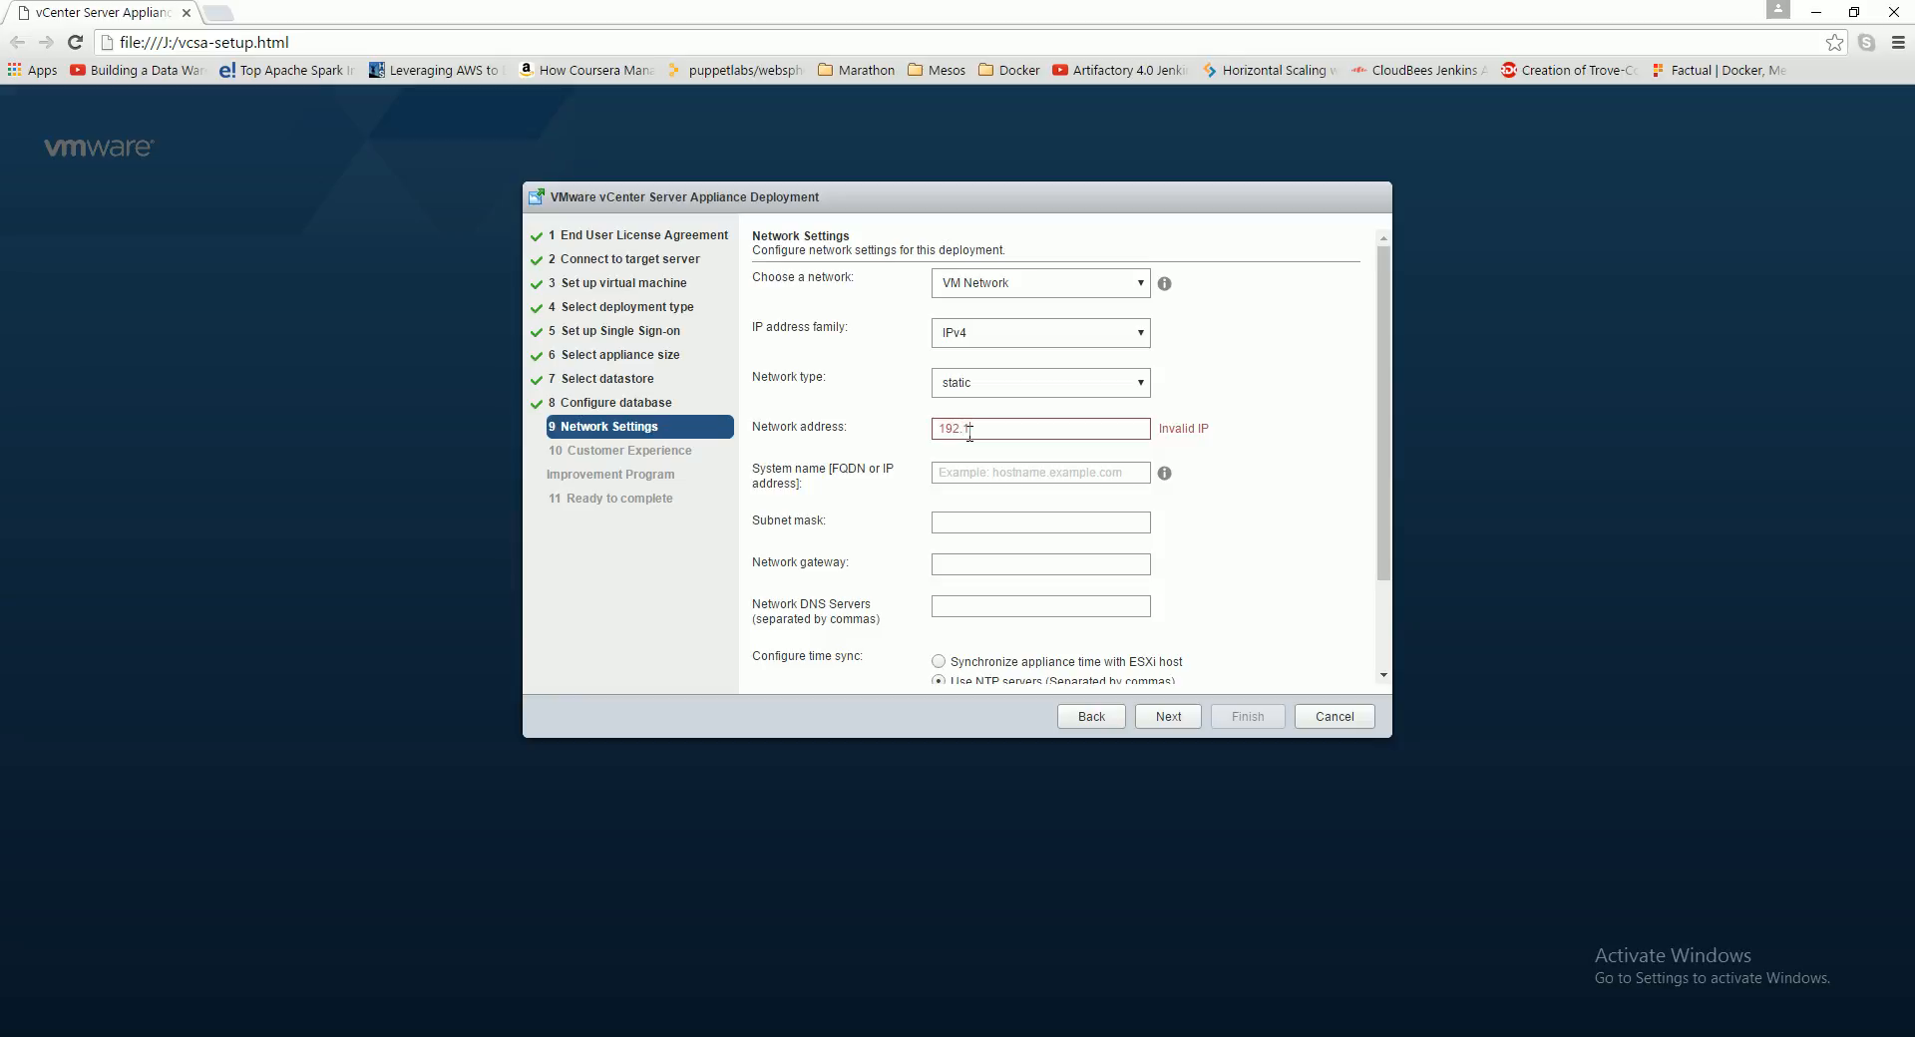
type("68.0.0")
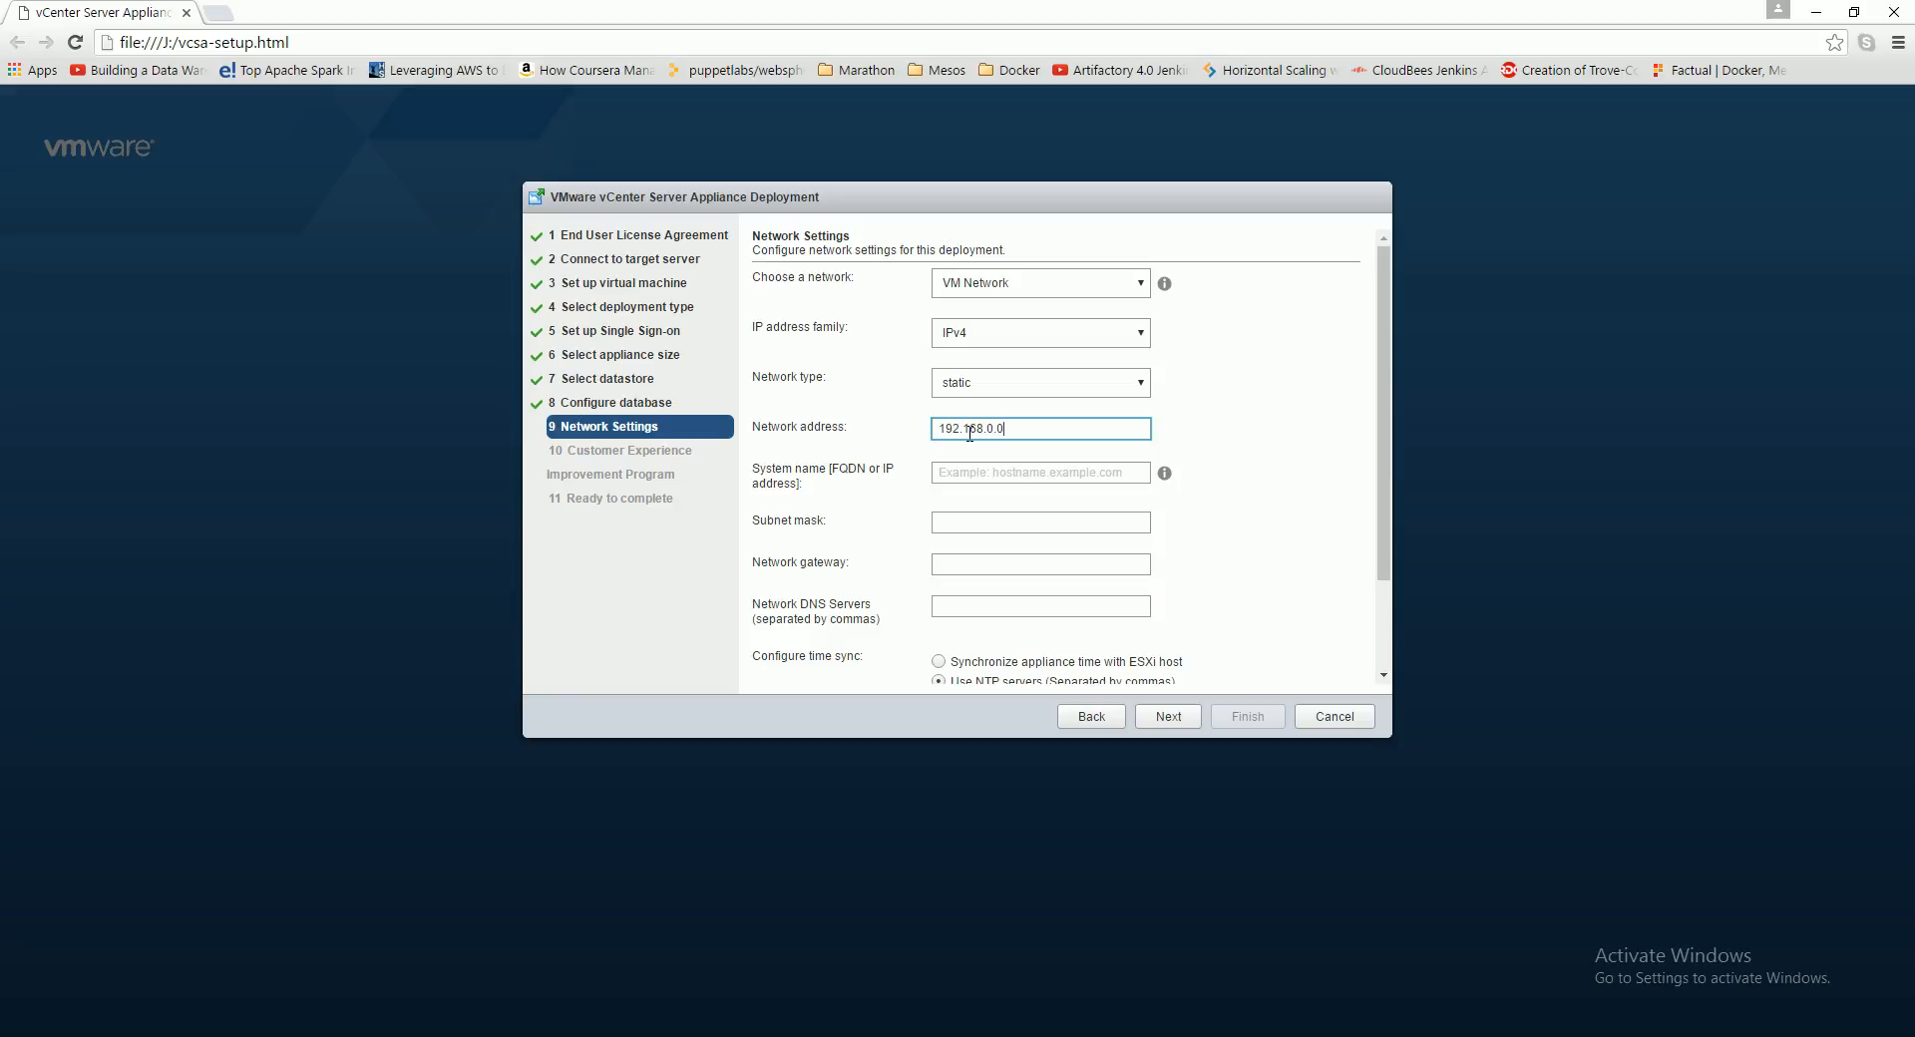
type("/24")
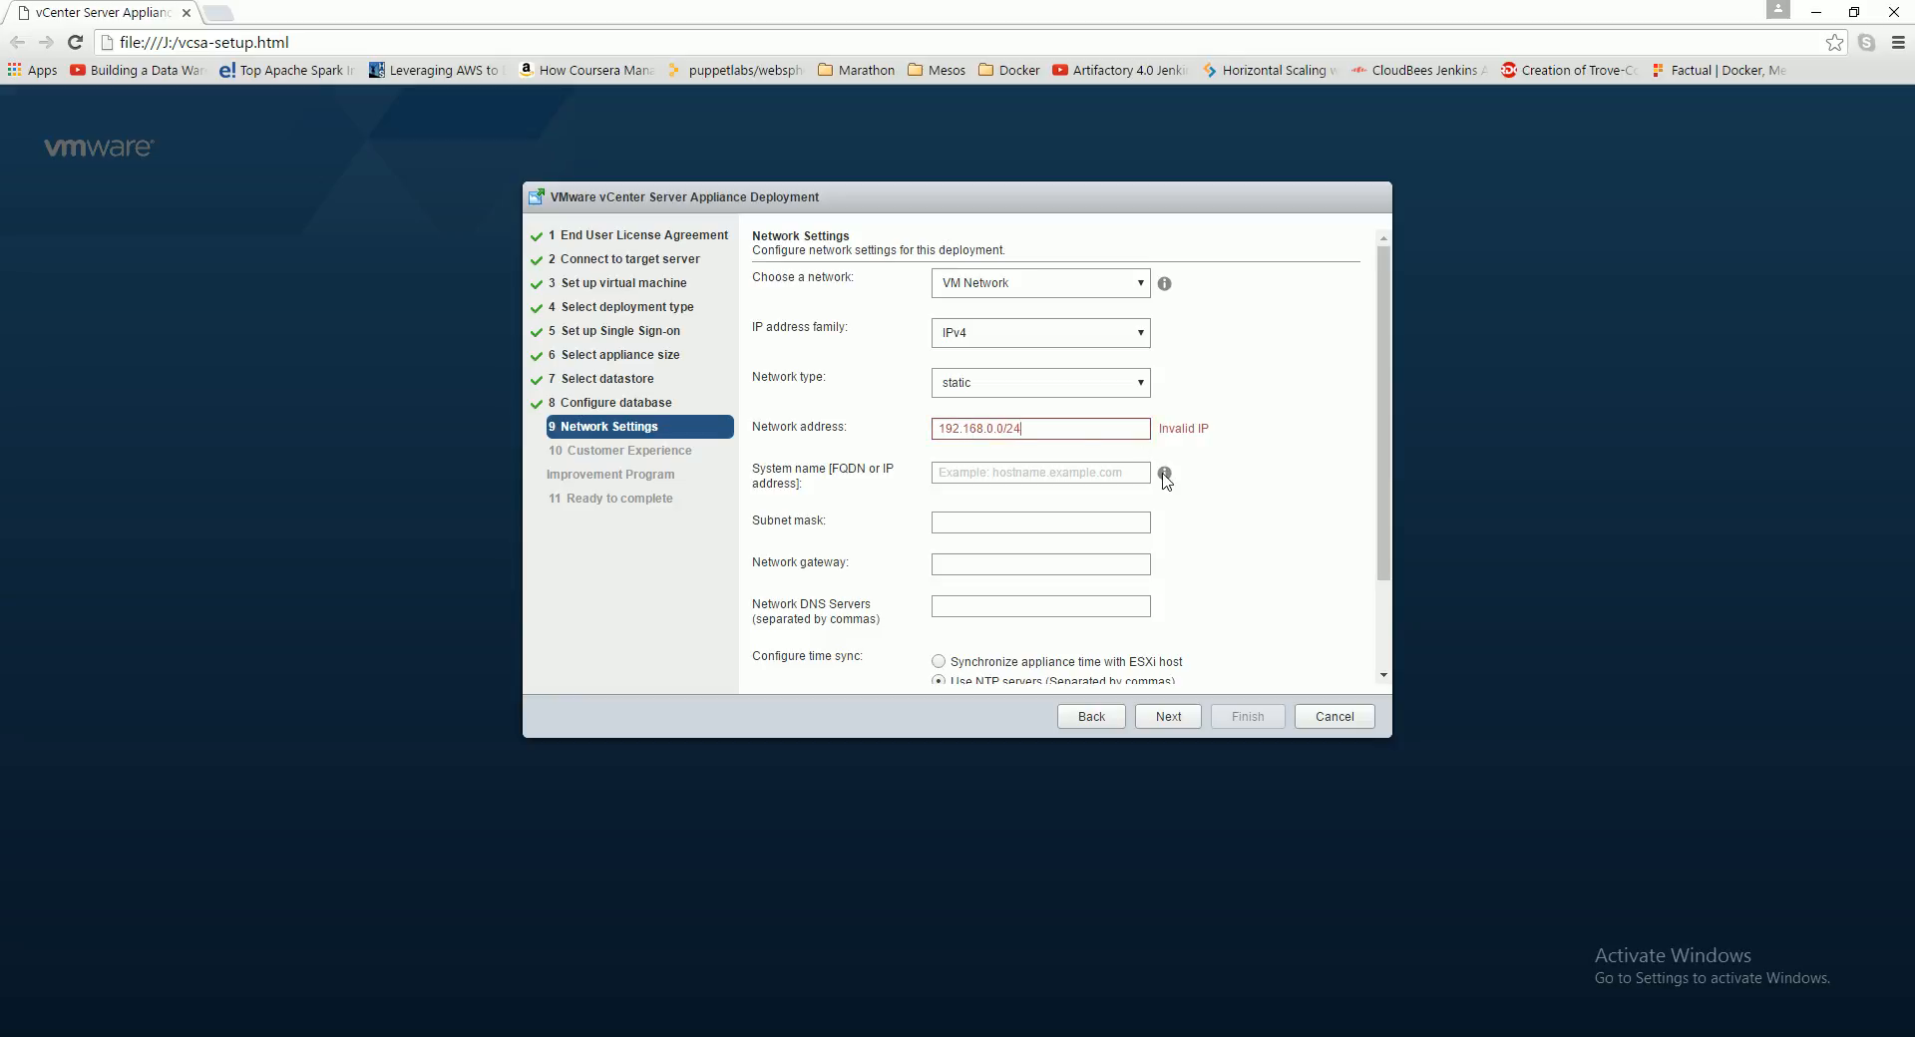
key("BackSpace")
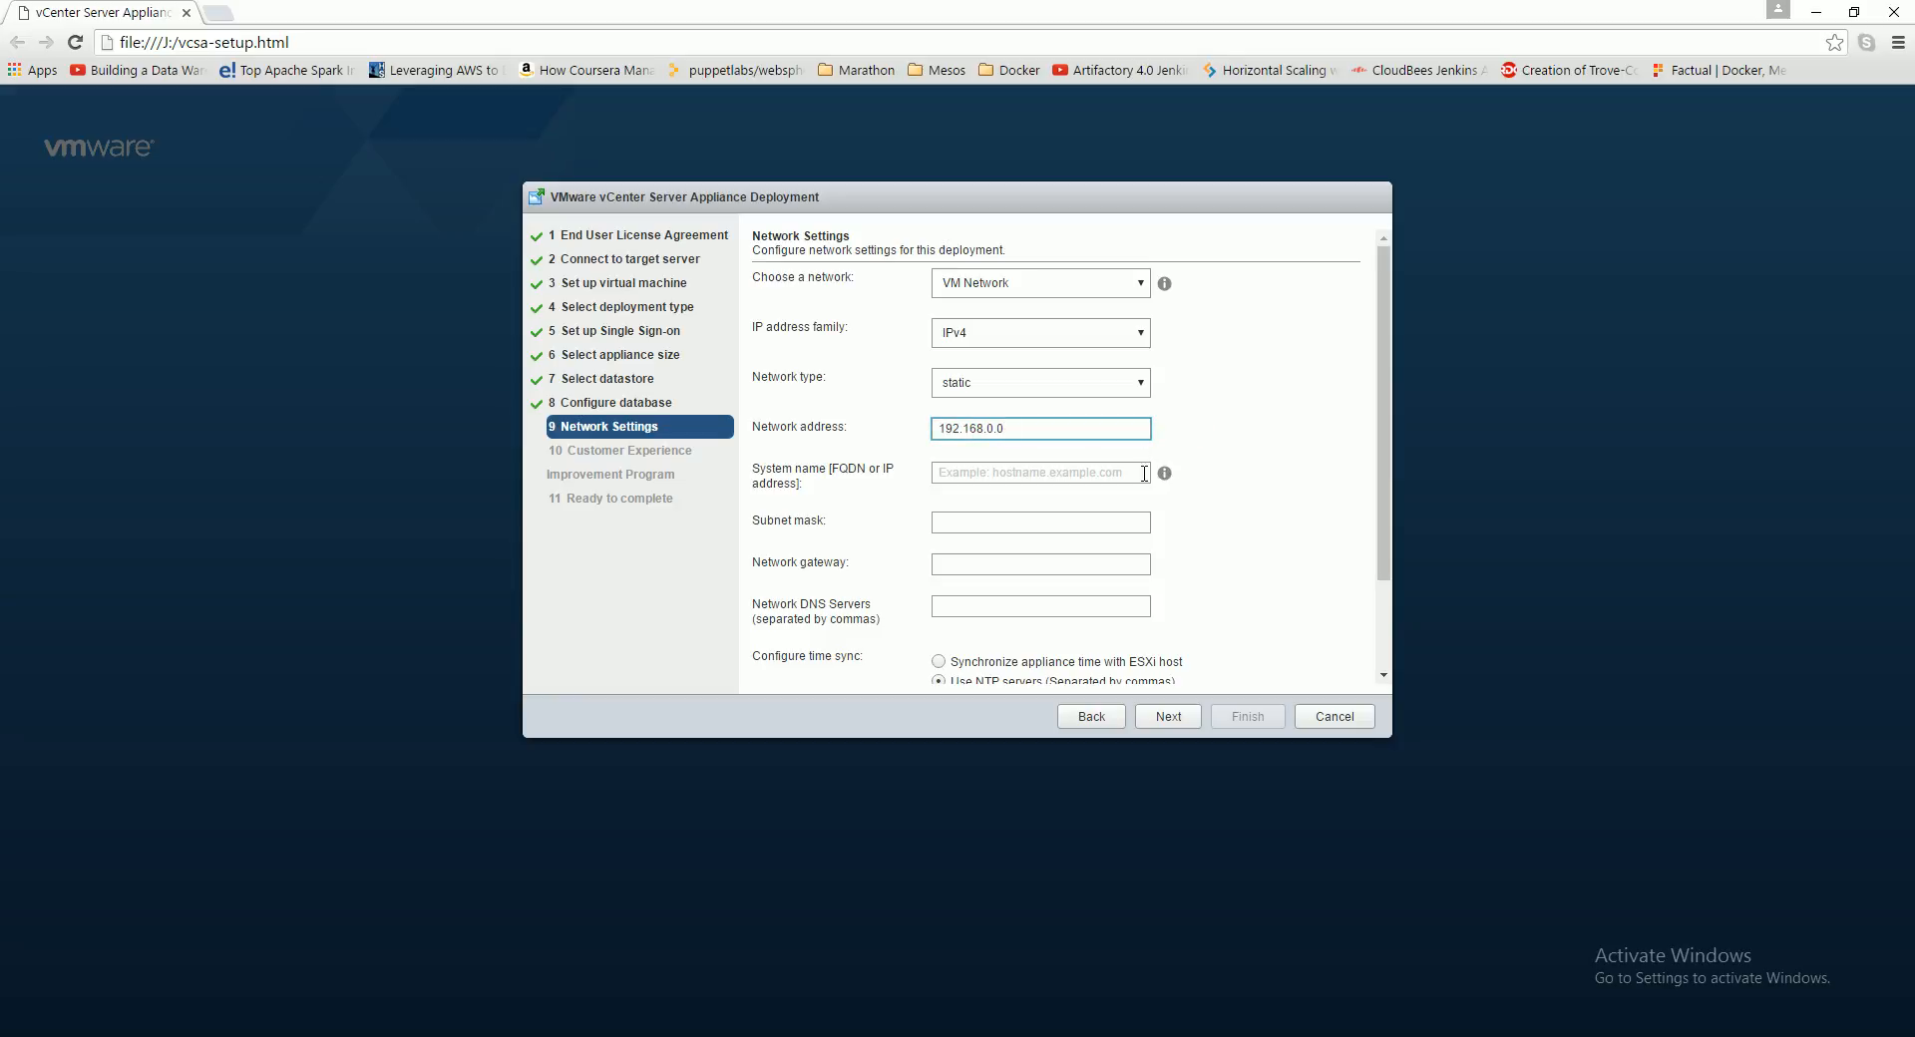
Step: Set the system name to 192.168.0.8, checking the host's management address in vSphere Client on the way
left_click(1136, 469)
type("192.168.0.")
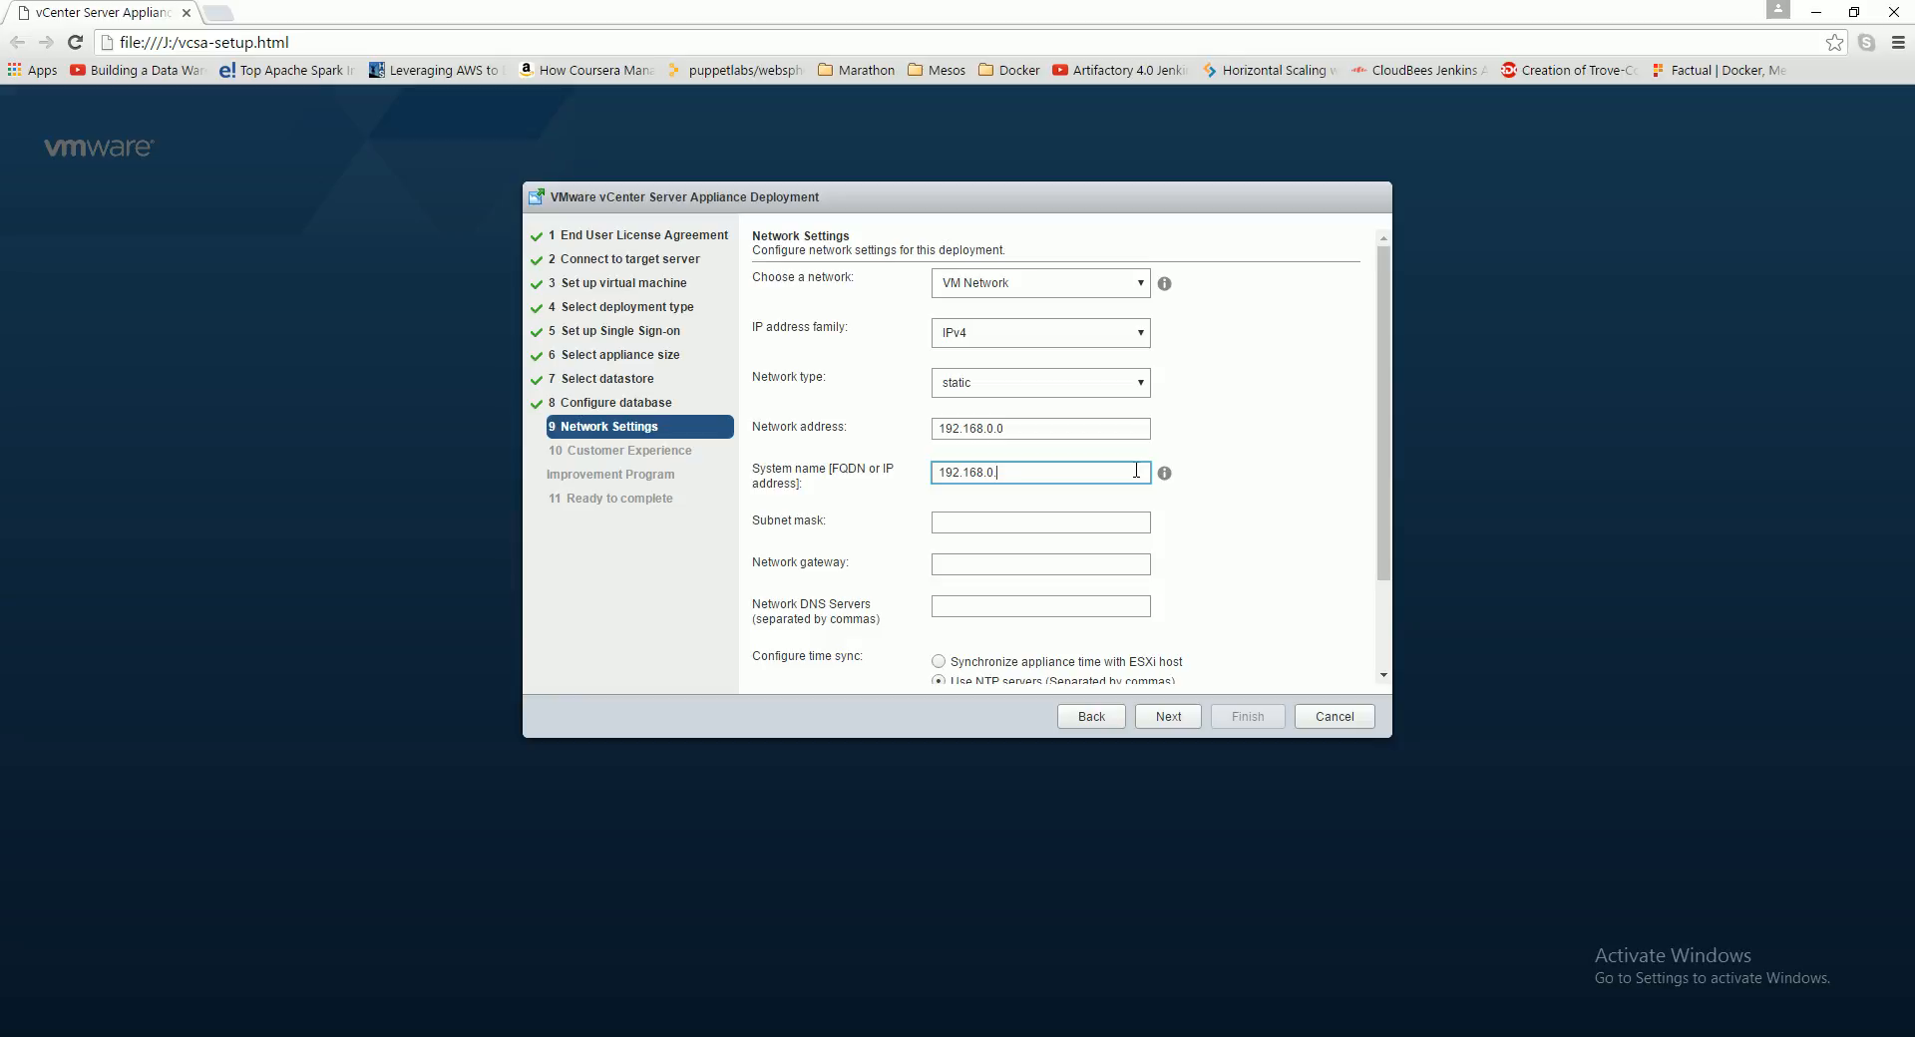
left_click(726, 1035)
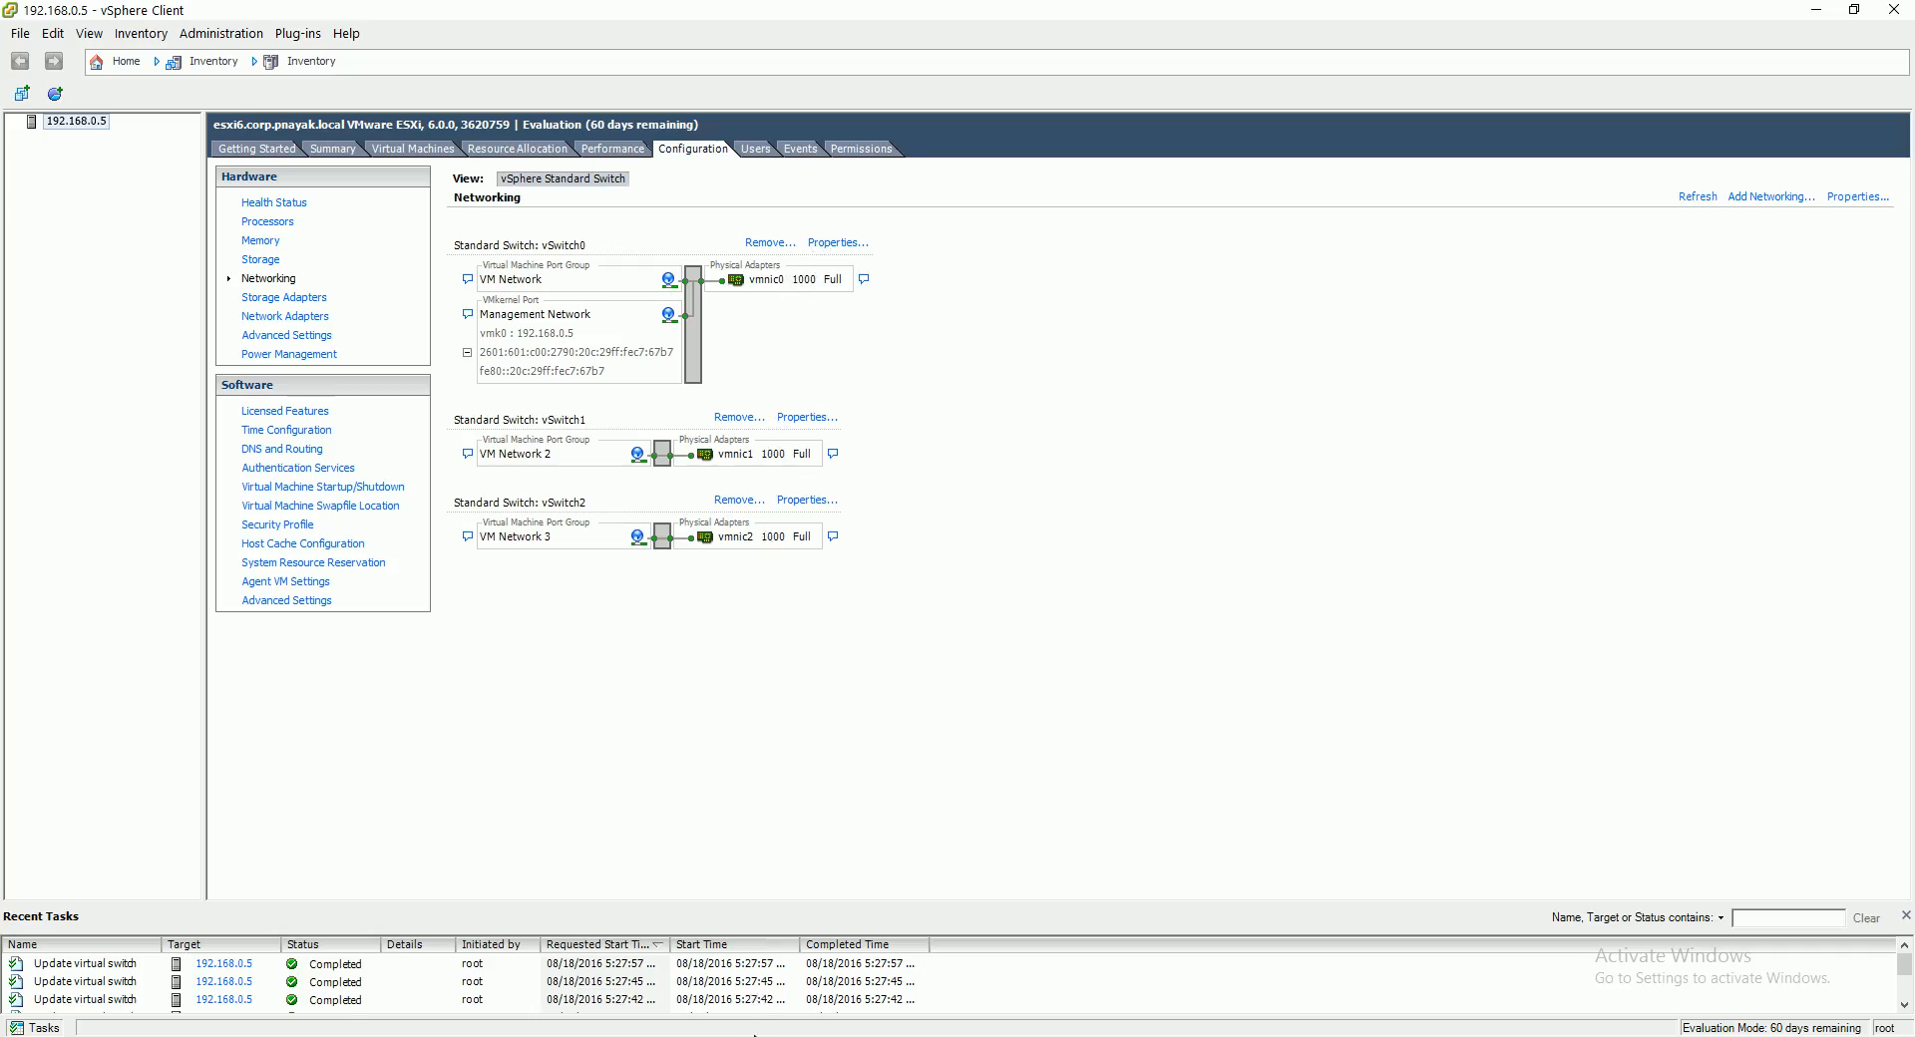
left_click(761, 1035)
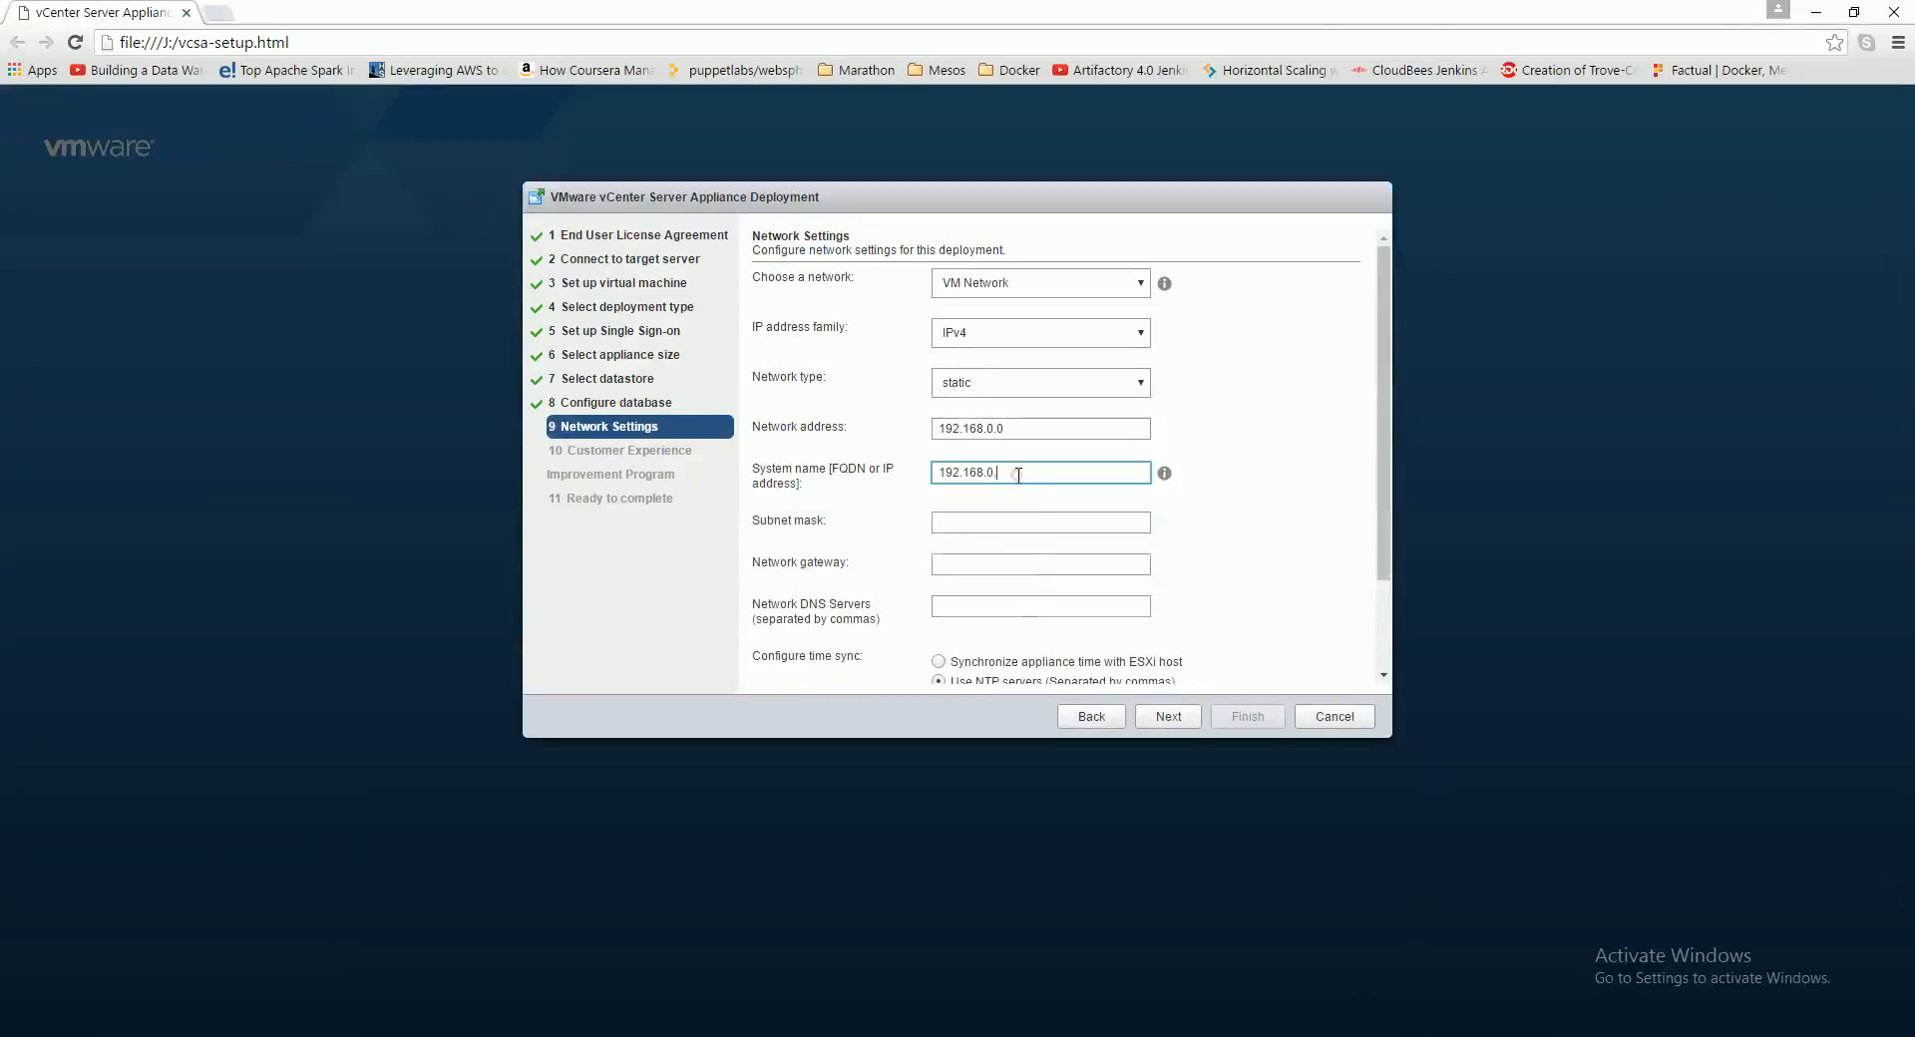
type("8")
Step: Read the help on the system name and change the network address to 192.168.0.8 to match it
left_click(1164, 473)
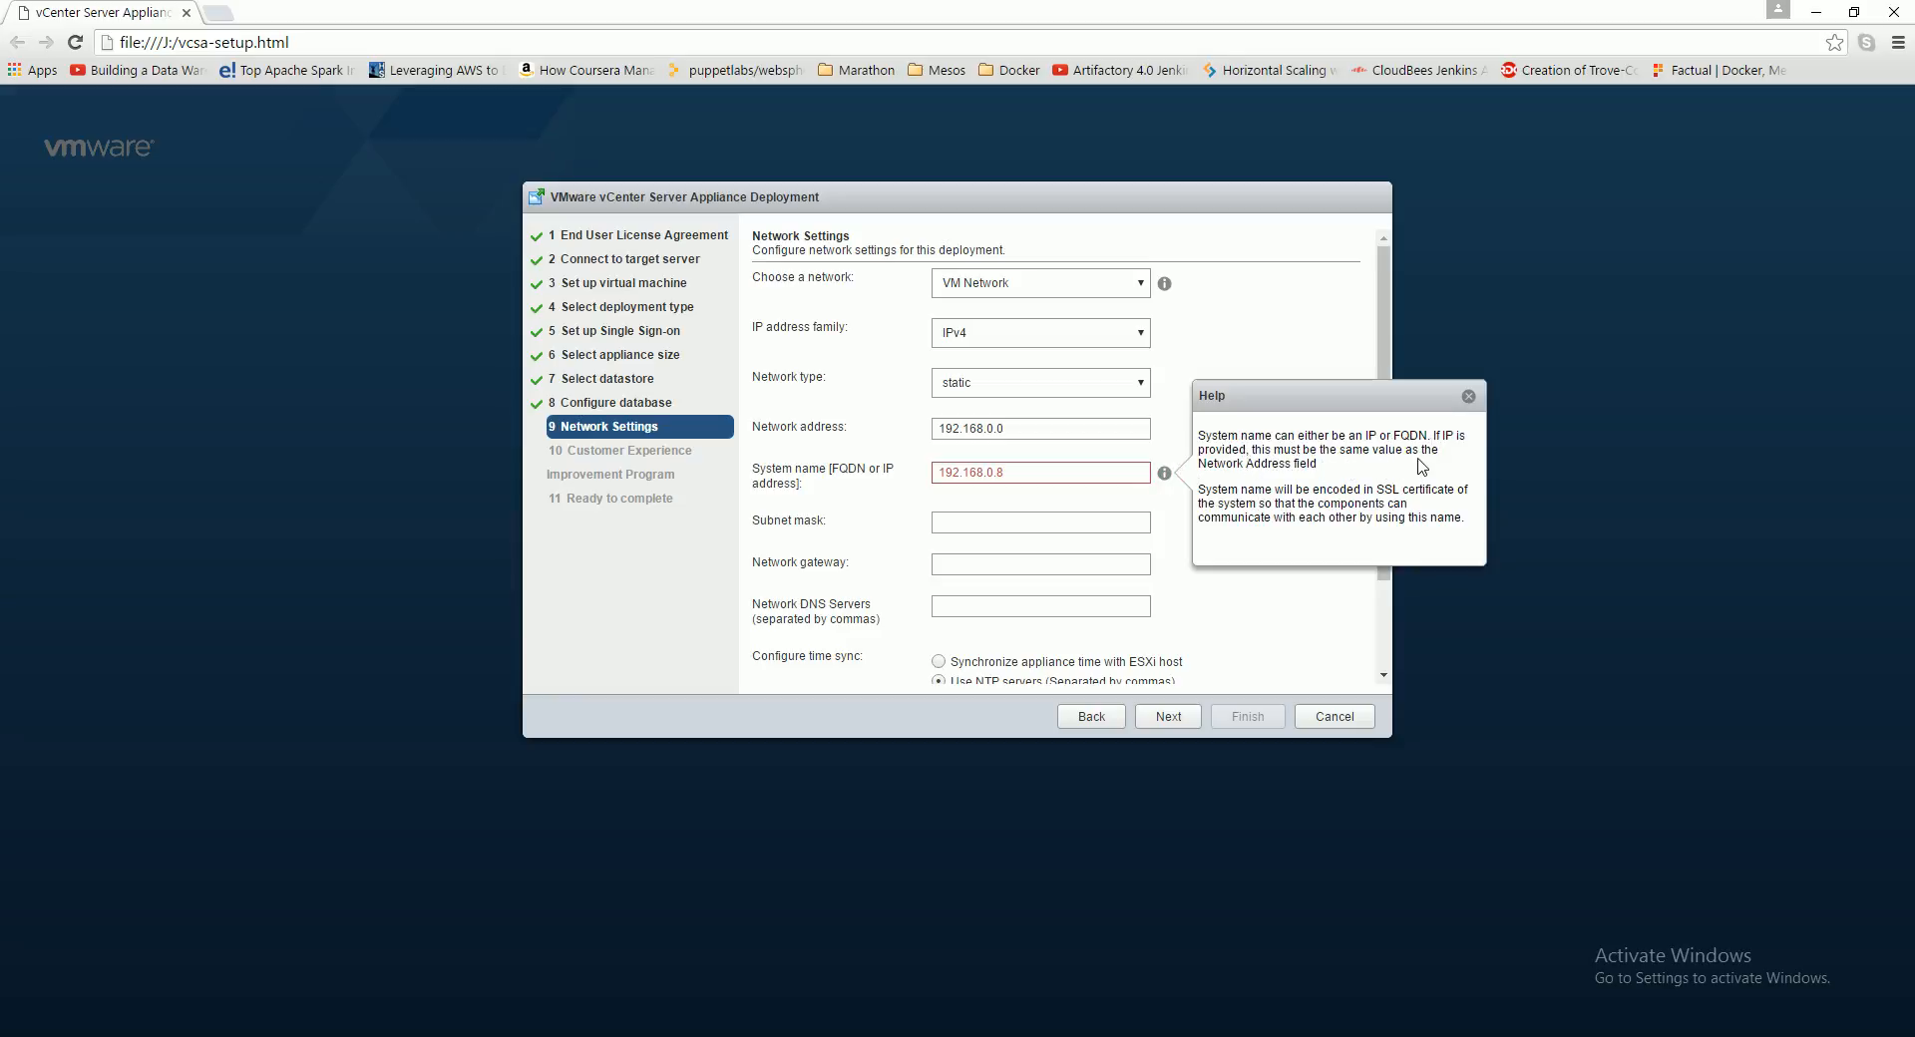
left_click(1306, 570)
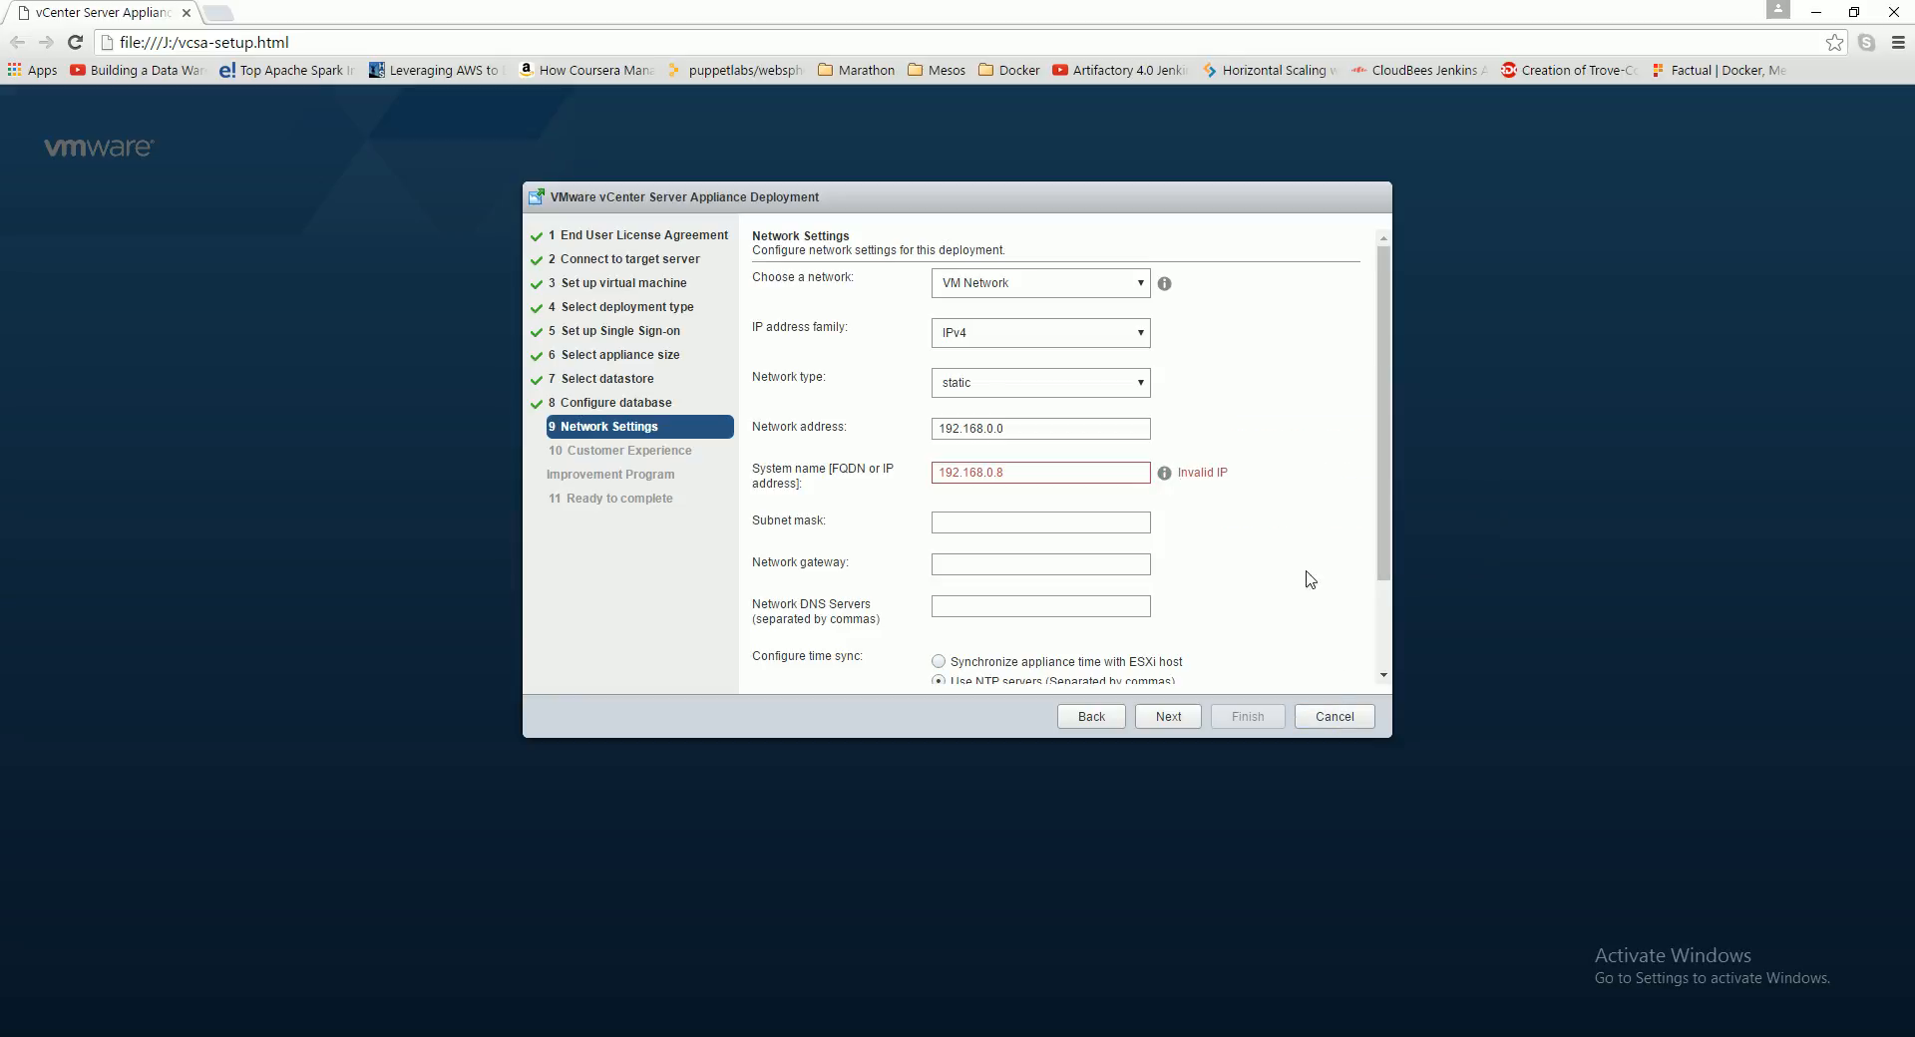
left_click(1007, 428)
key("BackSpace")
type("8")
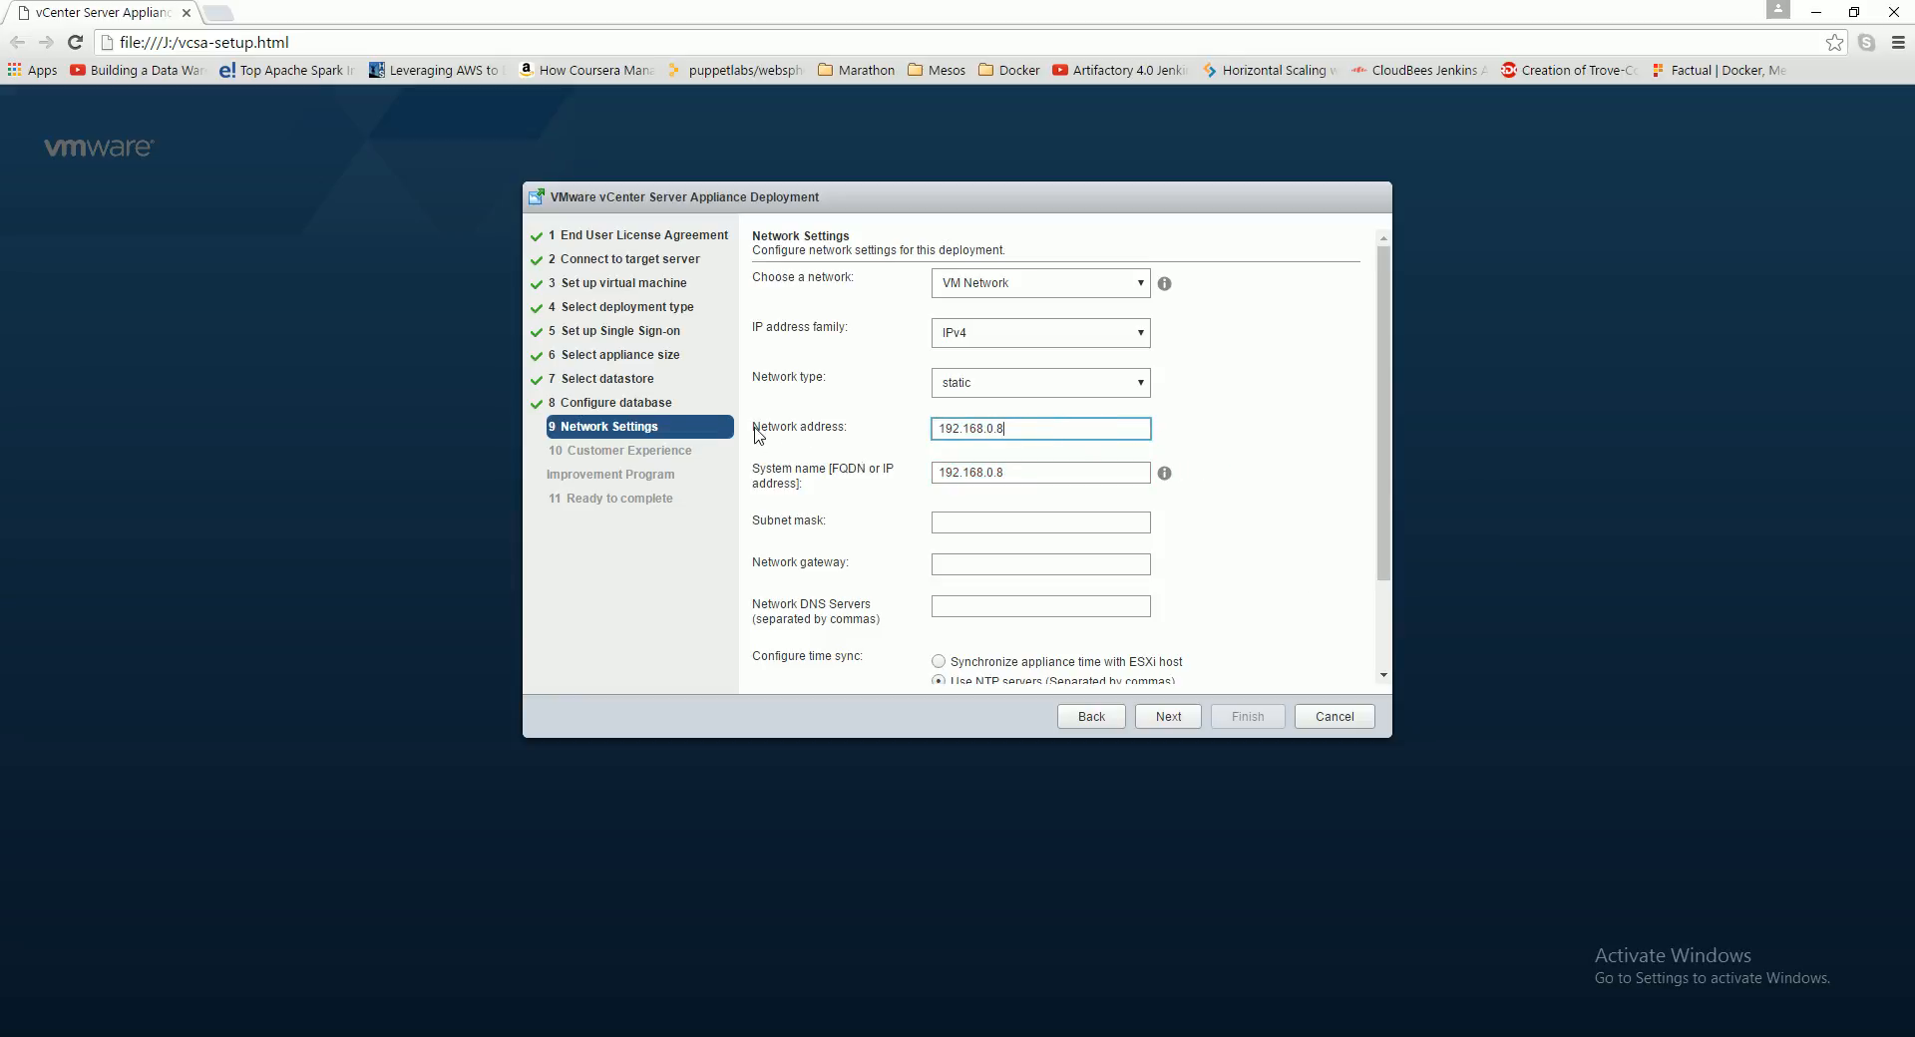
left_click_drag(755, 427, 851, 436)
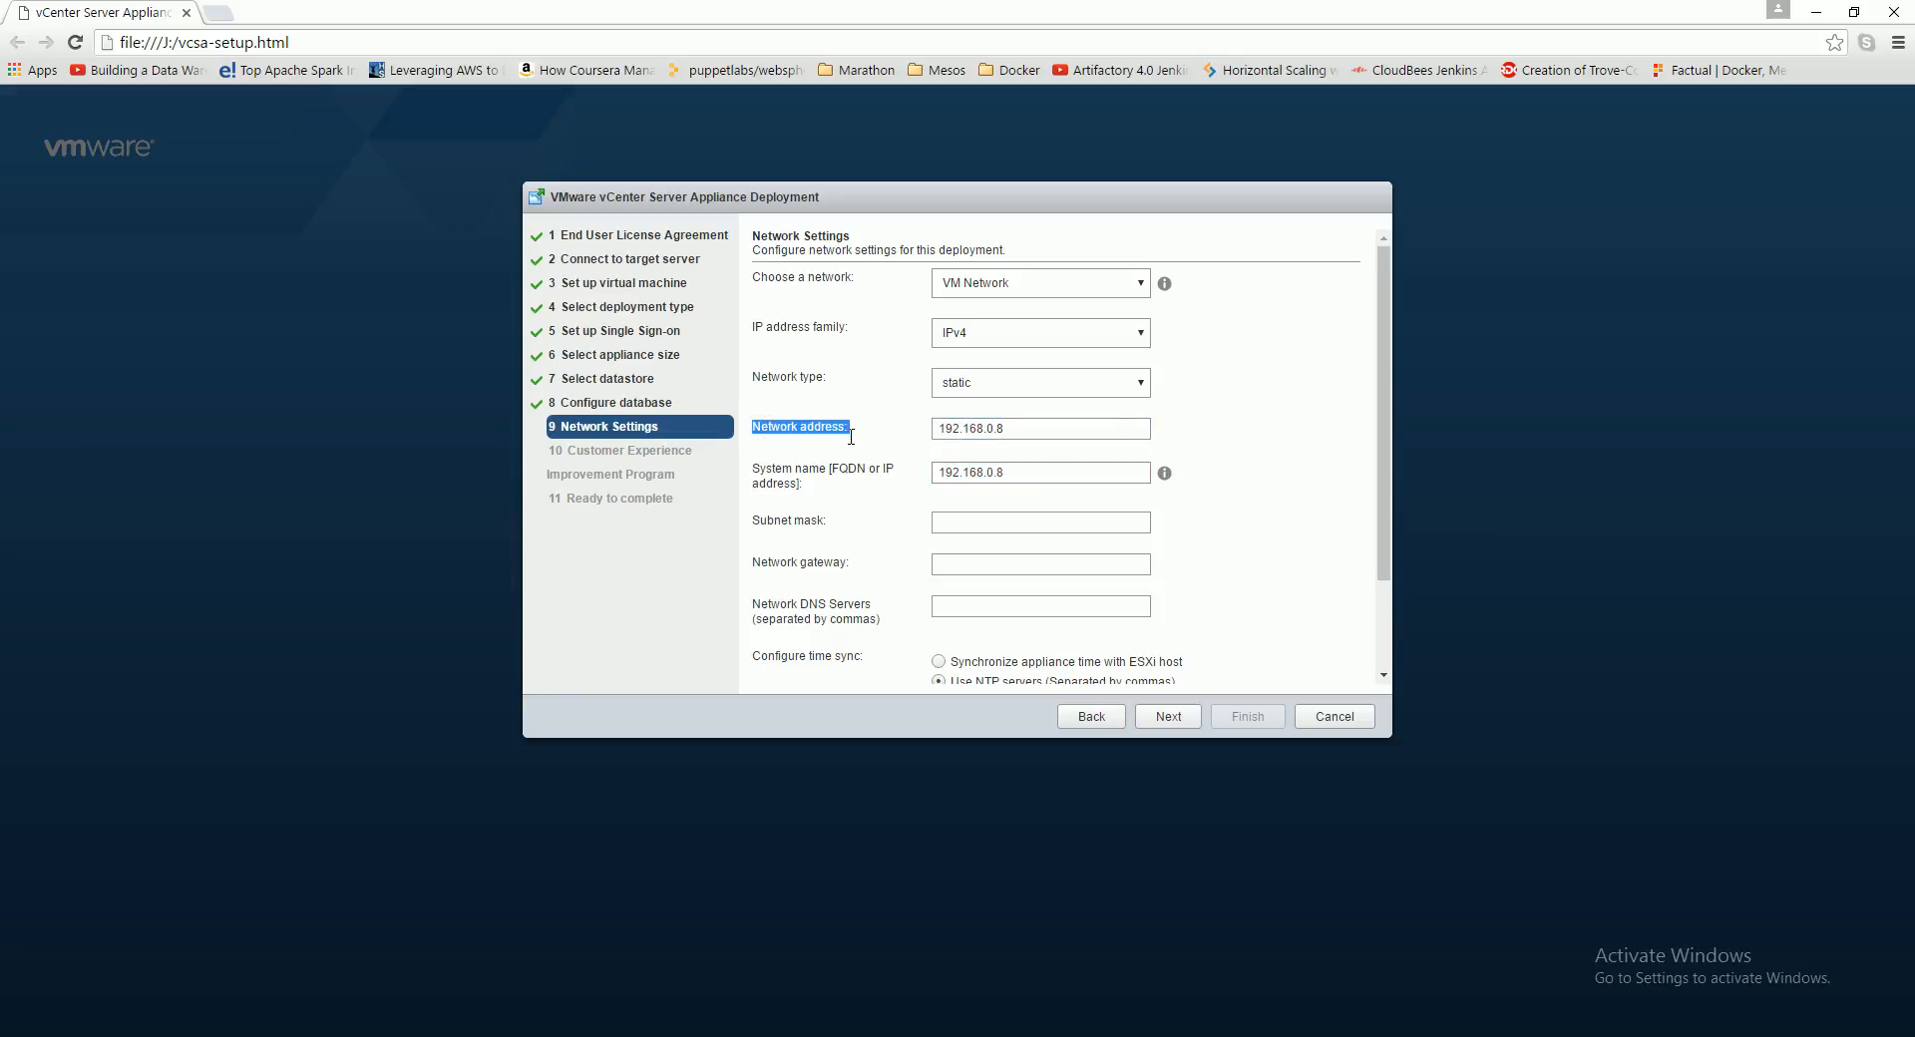
left_click(1058, 431)
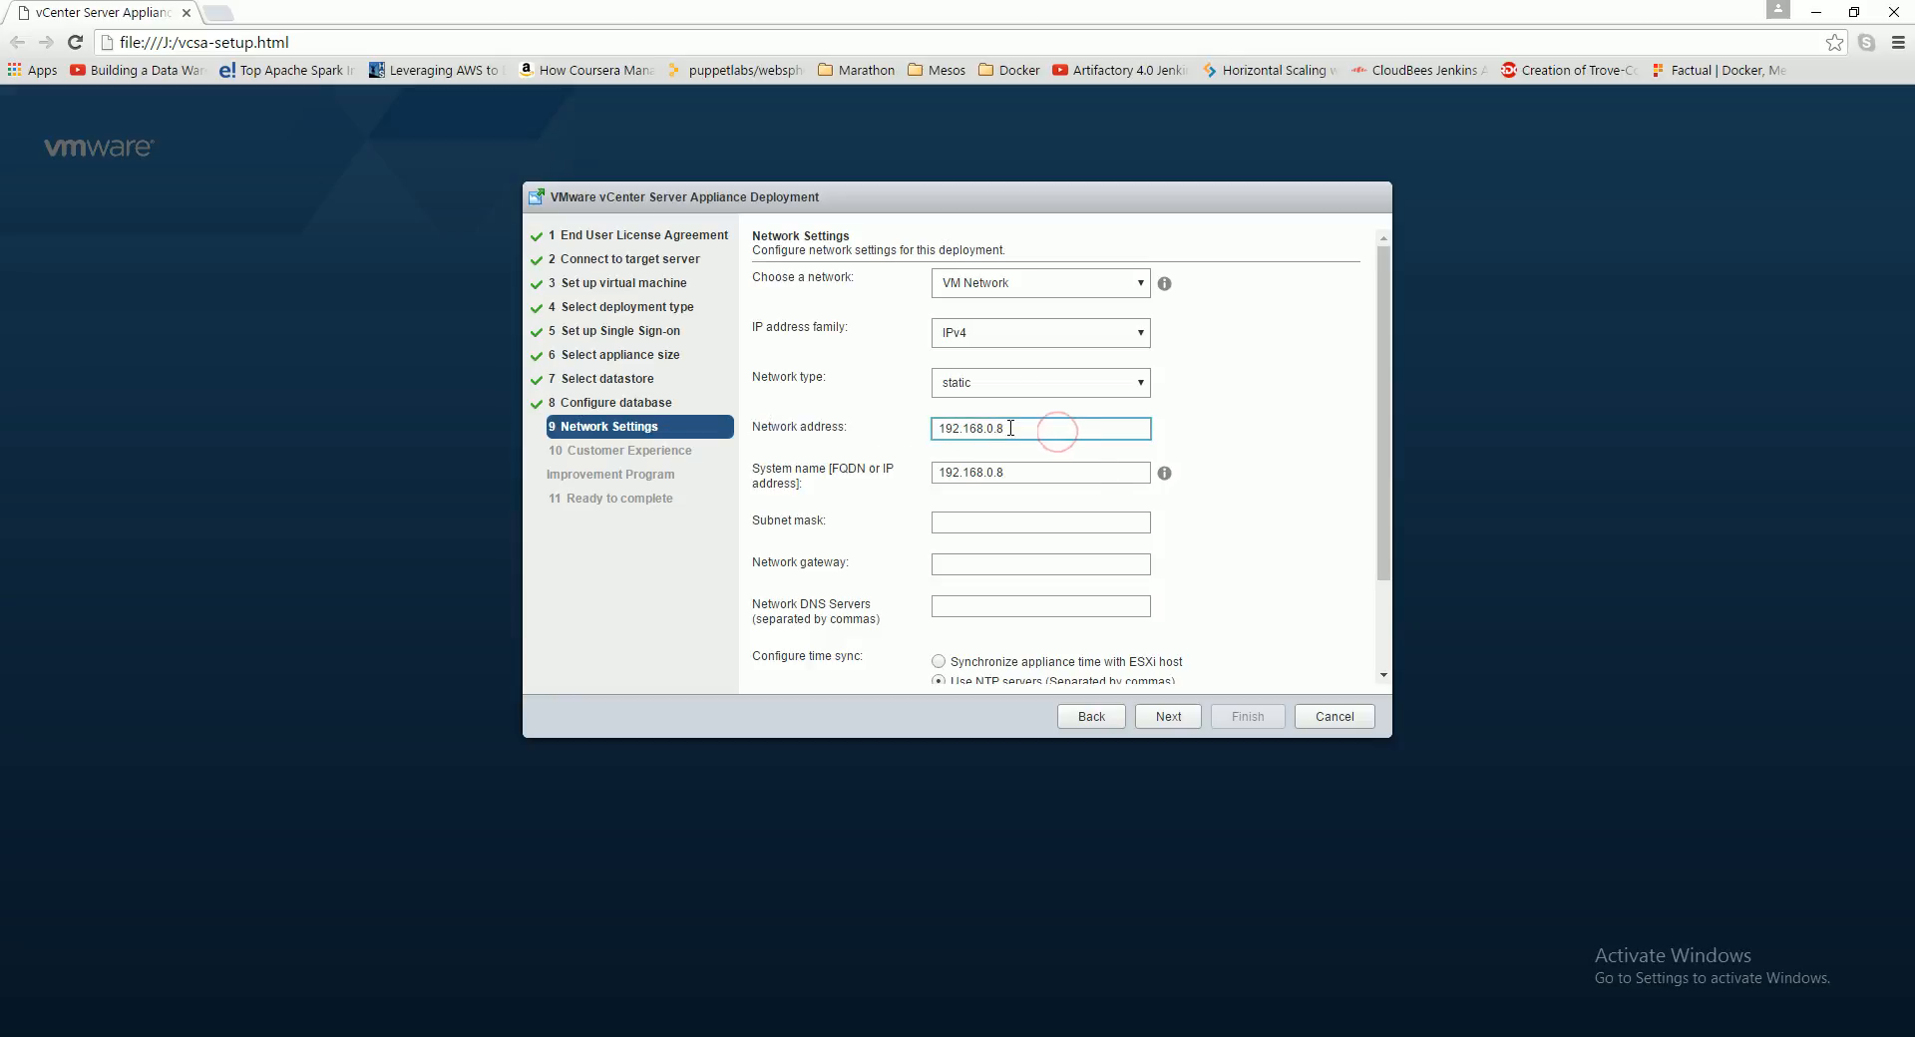
left_click_drag(969, 430, 1004, 429)
double_click(1004, 430)
left_click(1016, 429)
double_click(995, 483)
left_click(1058, 475)
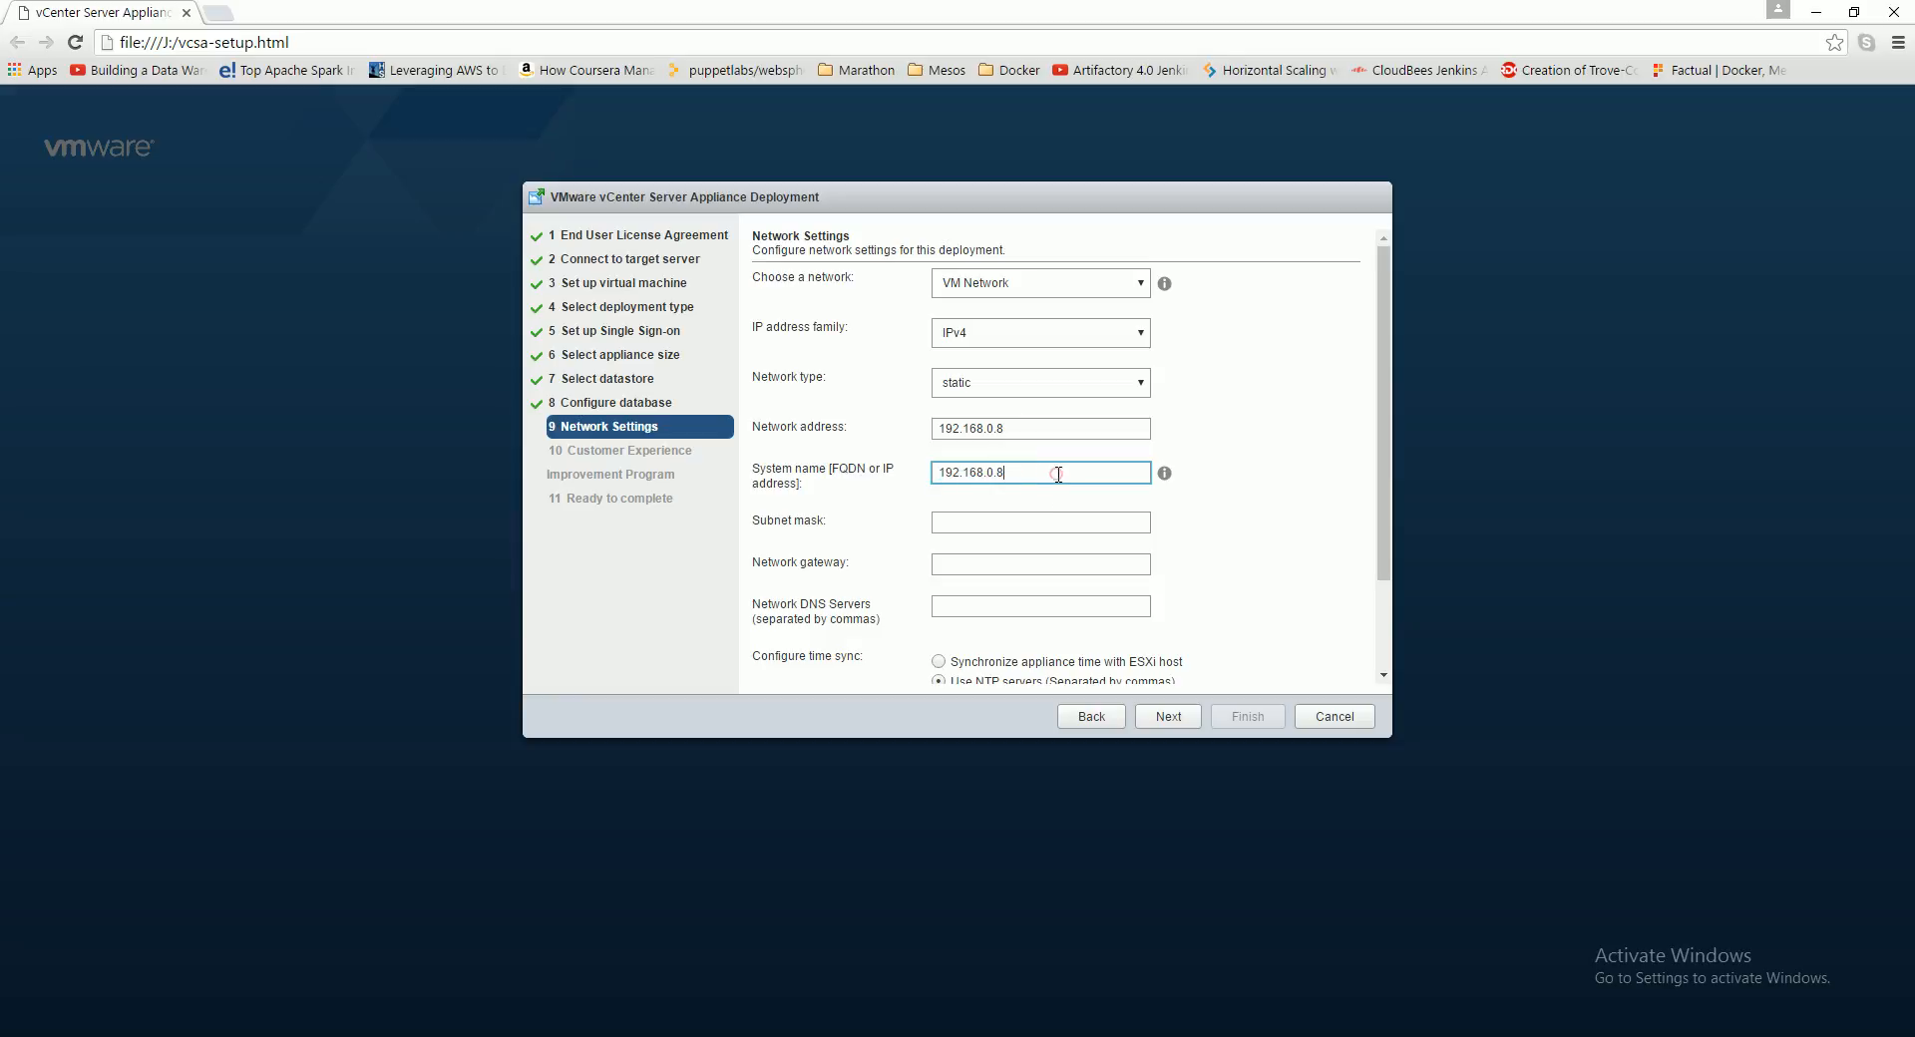
Step: Set the subnet mask to 255.255.255.0 and the network gateway to 192.168.0.1
left_click(962, 523)
type("255")
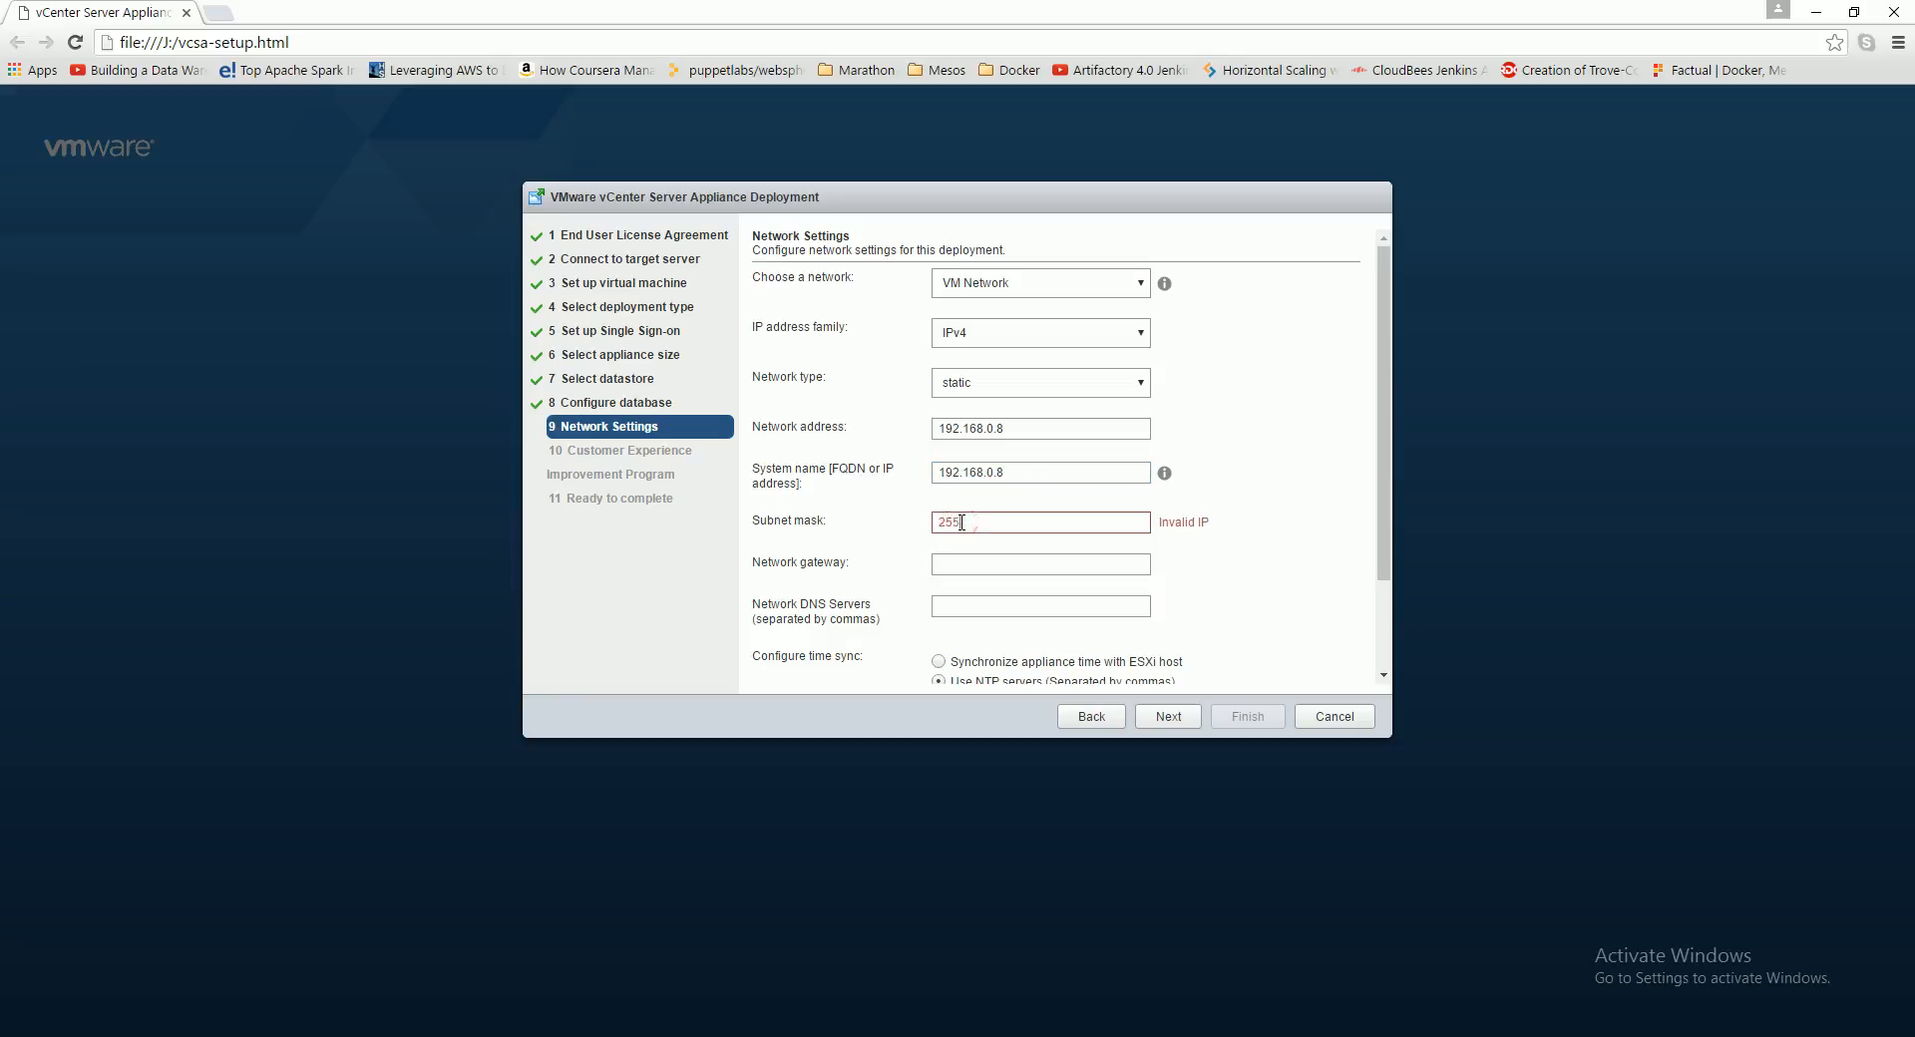
type(".255.255.0")
left_click(1068, 560)
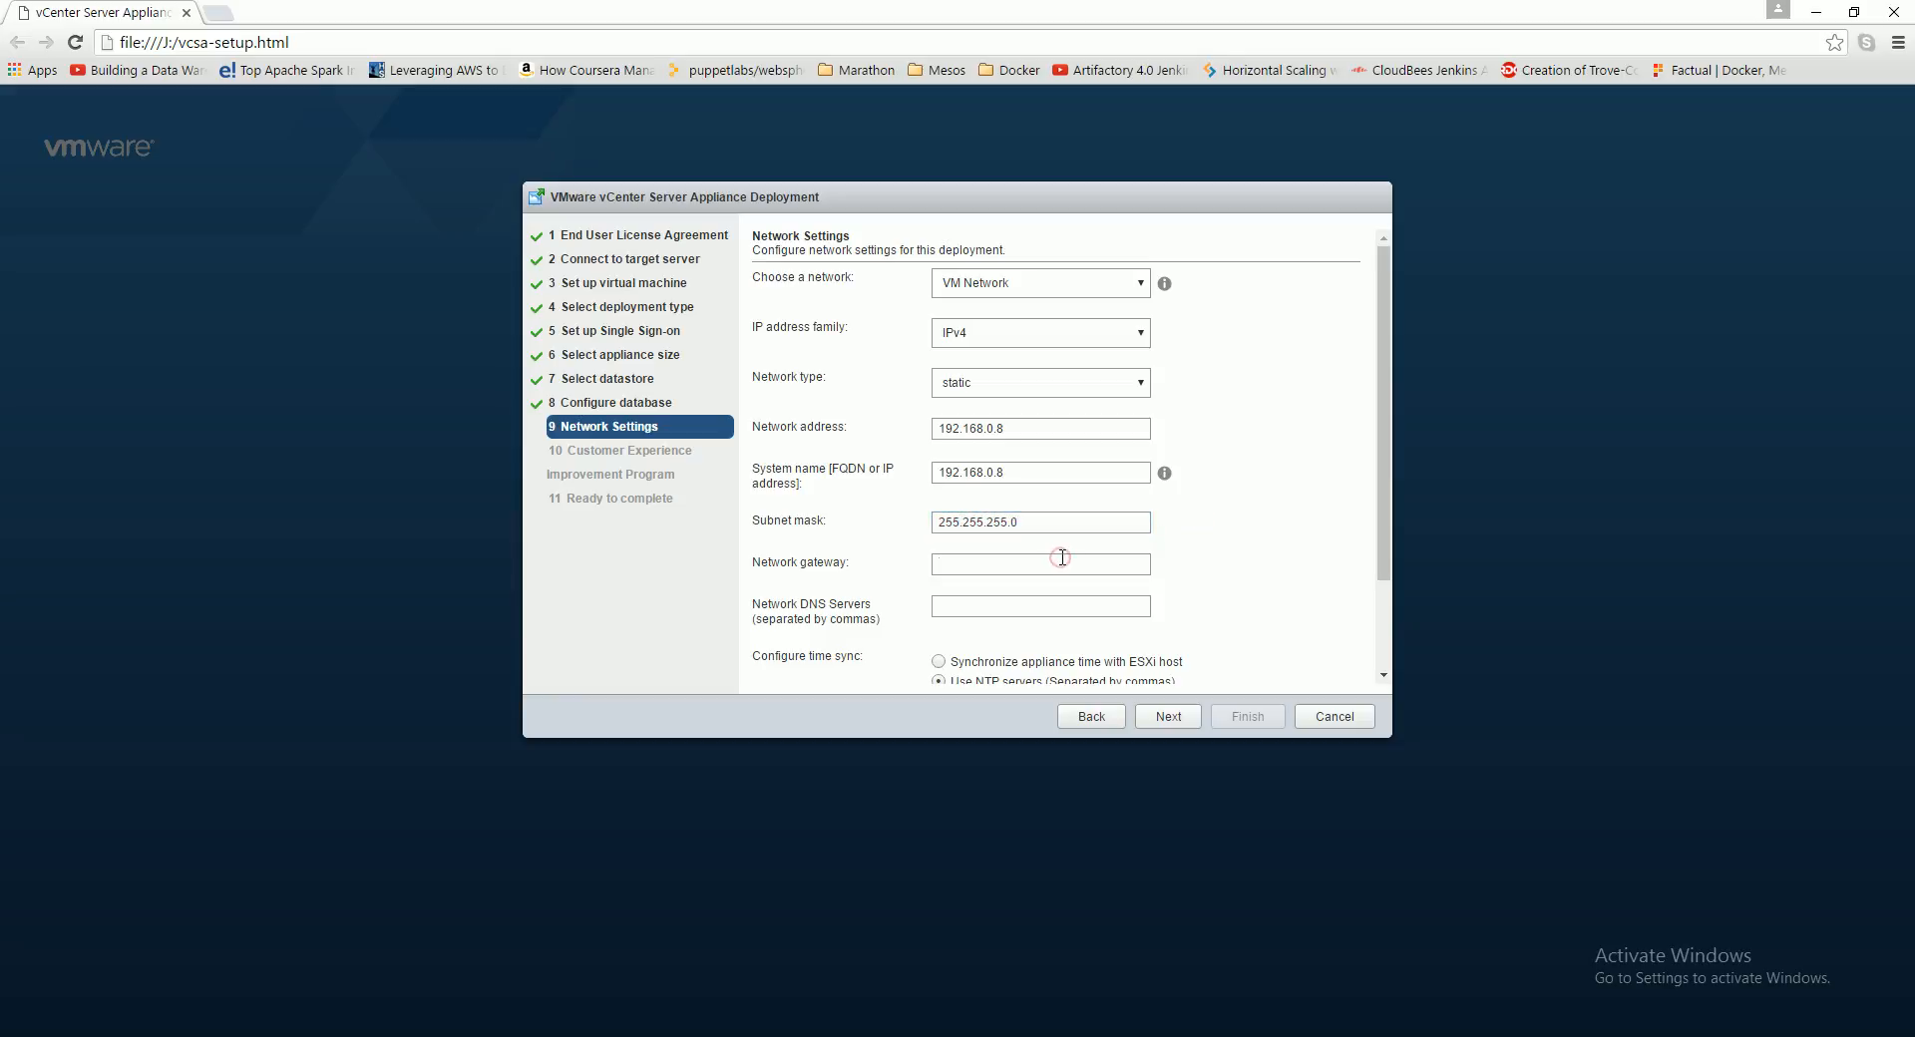
type("192.168")
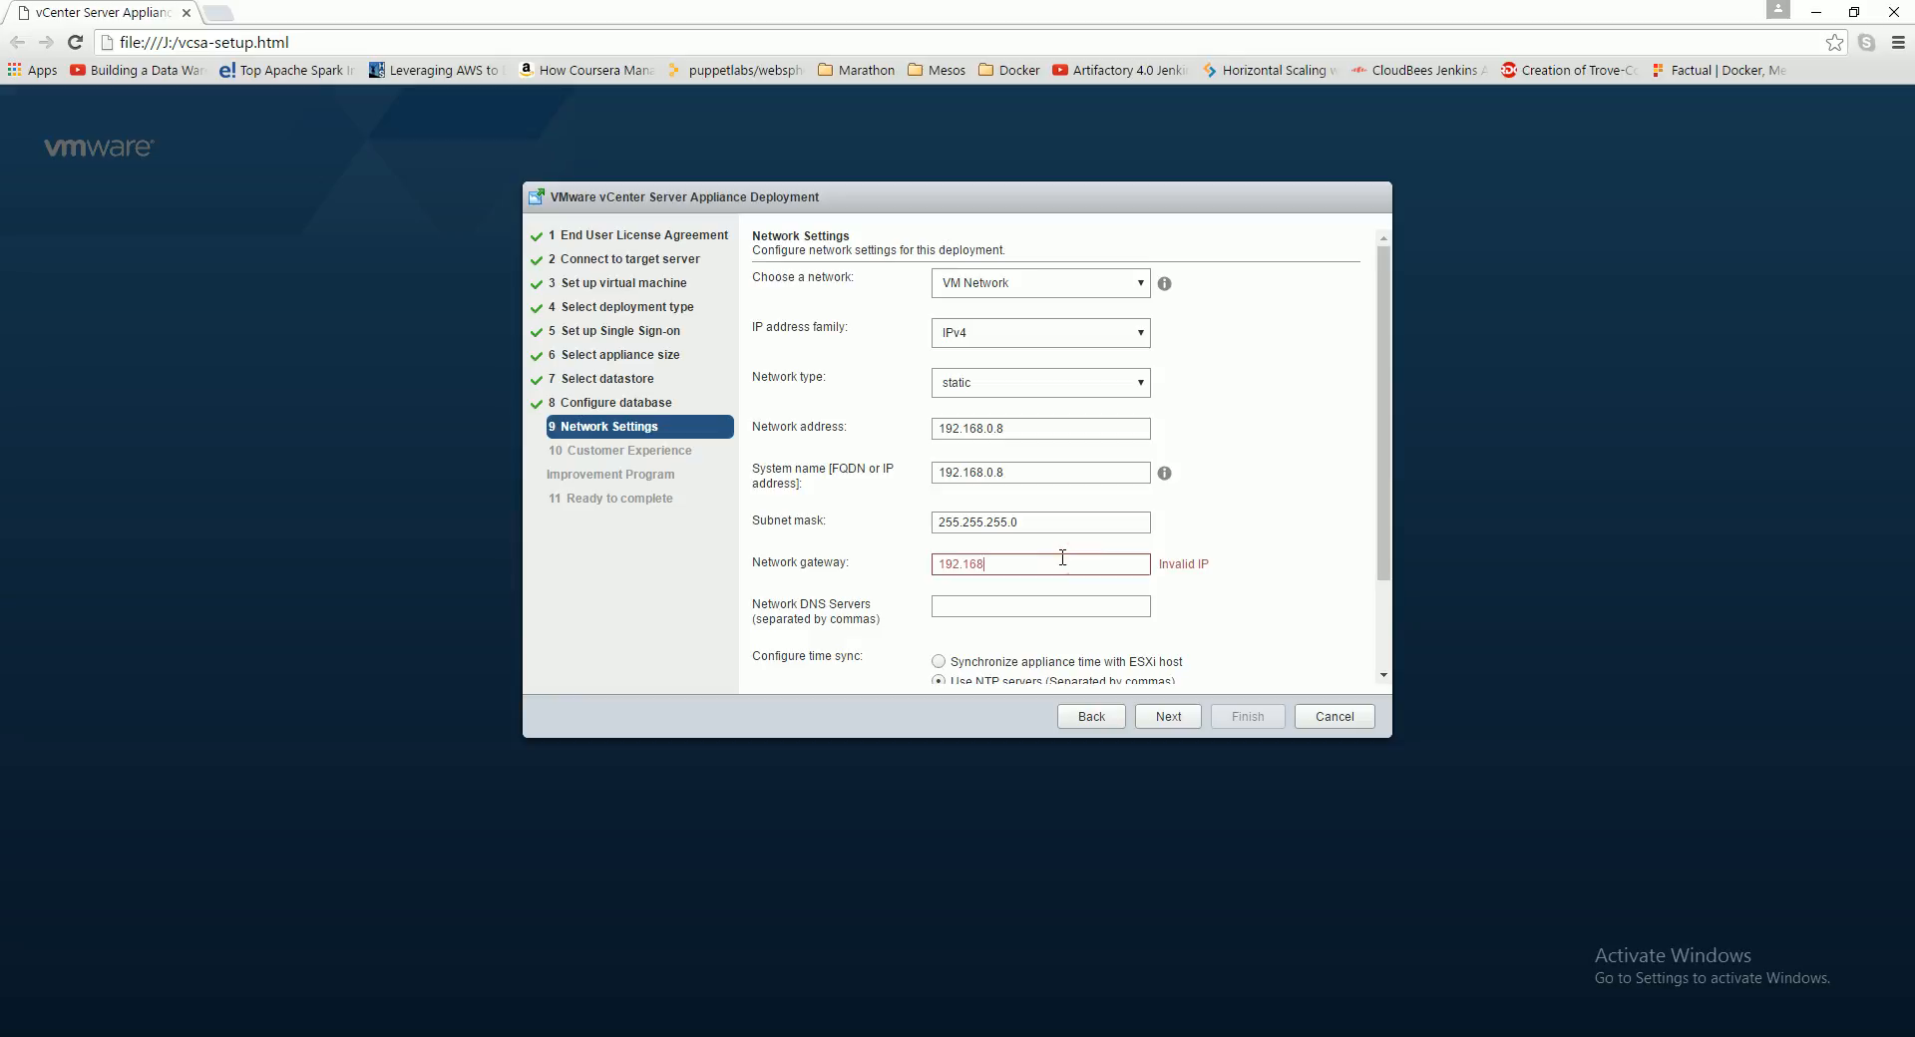
type(".0.1")
Step: Set the DNS servers to 192.168.0.1,8.8.8.8 and synchronize the appliance time with the ESXi host
left_click(1027, 610)
type("192.1")
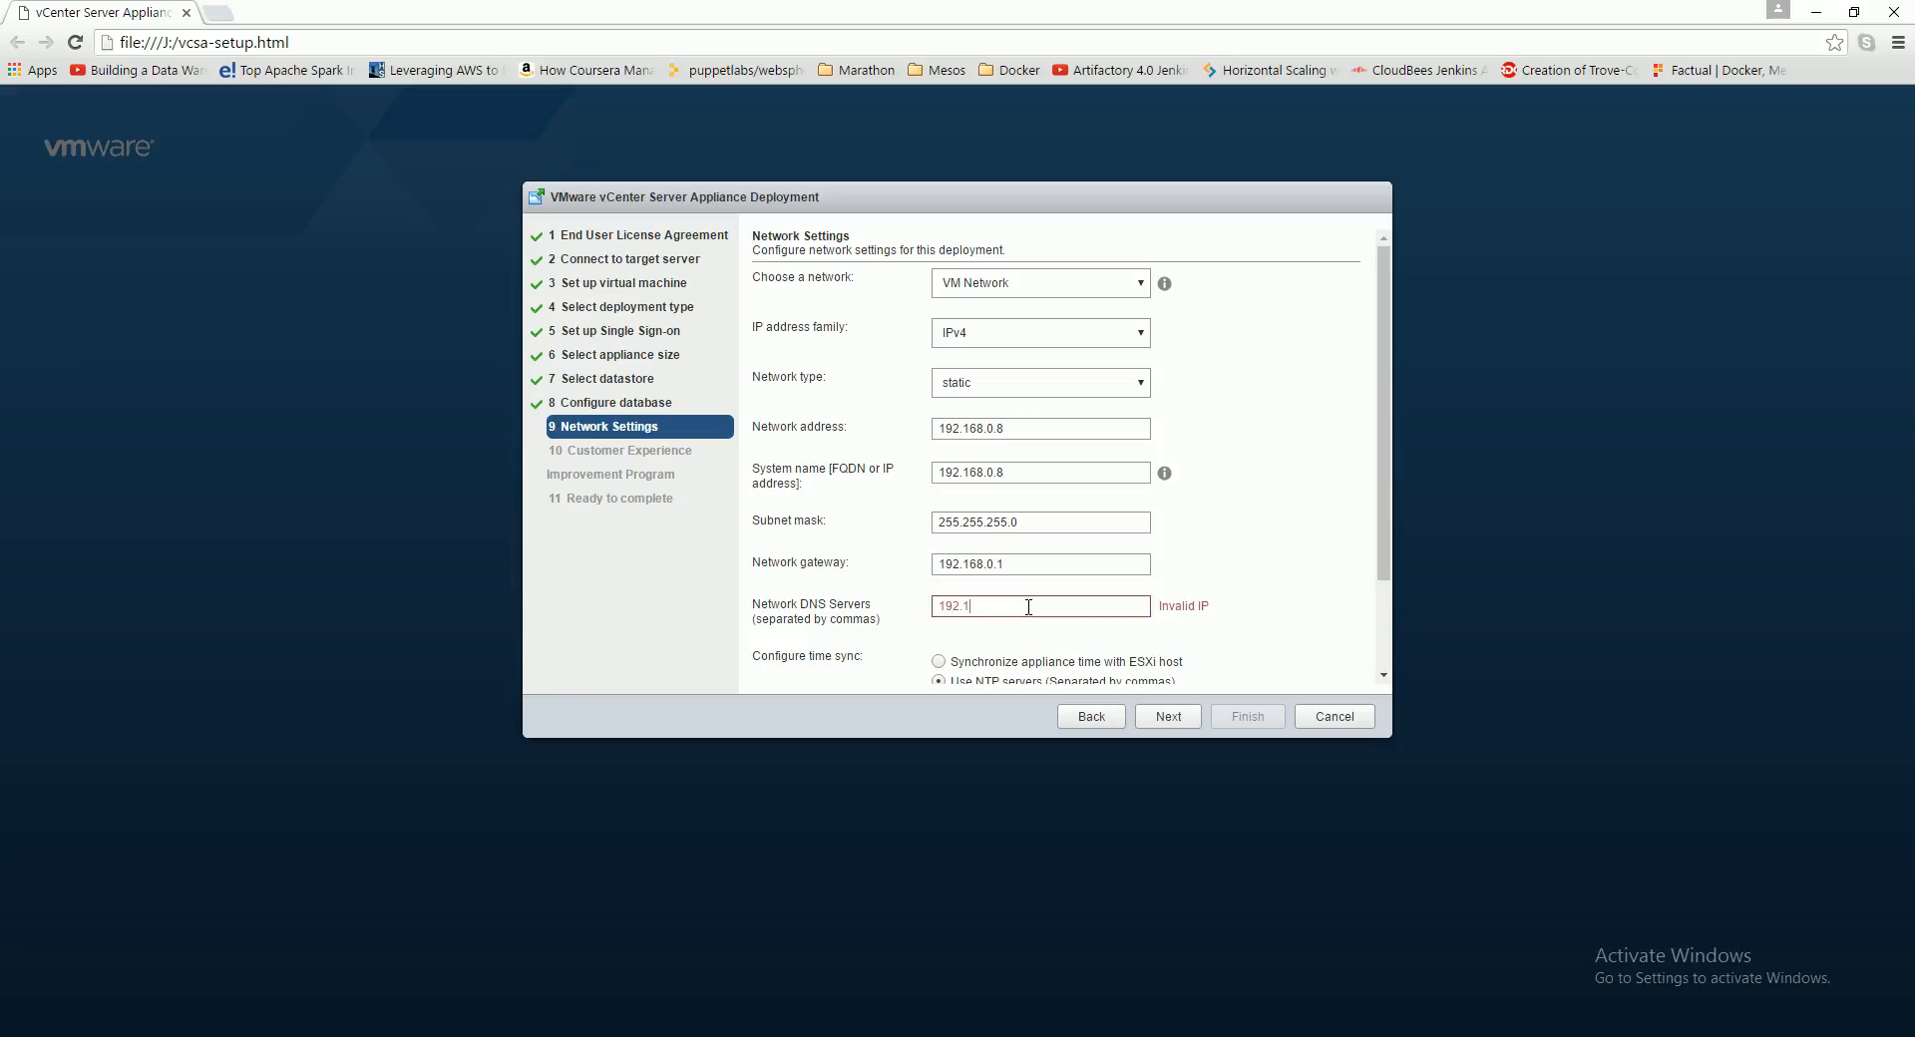
type("68.0.1,8.8.8.8")
left_click(1048, 663)
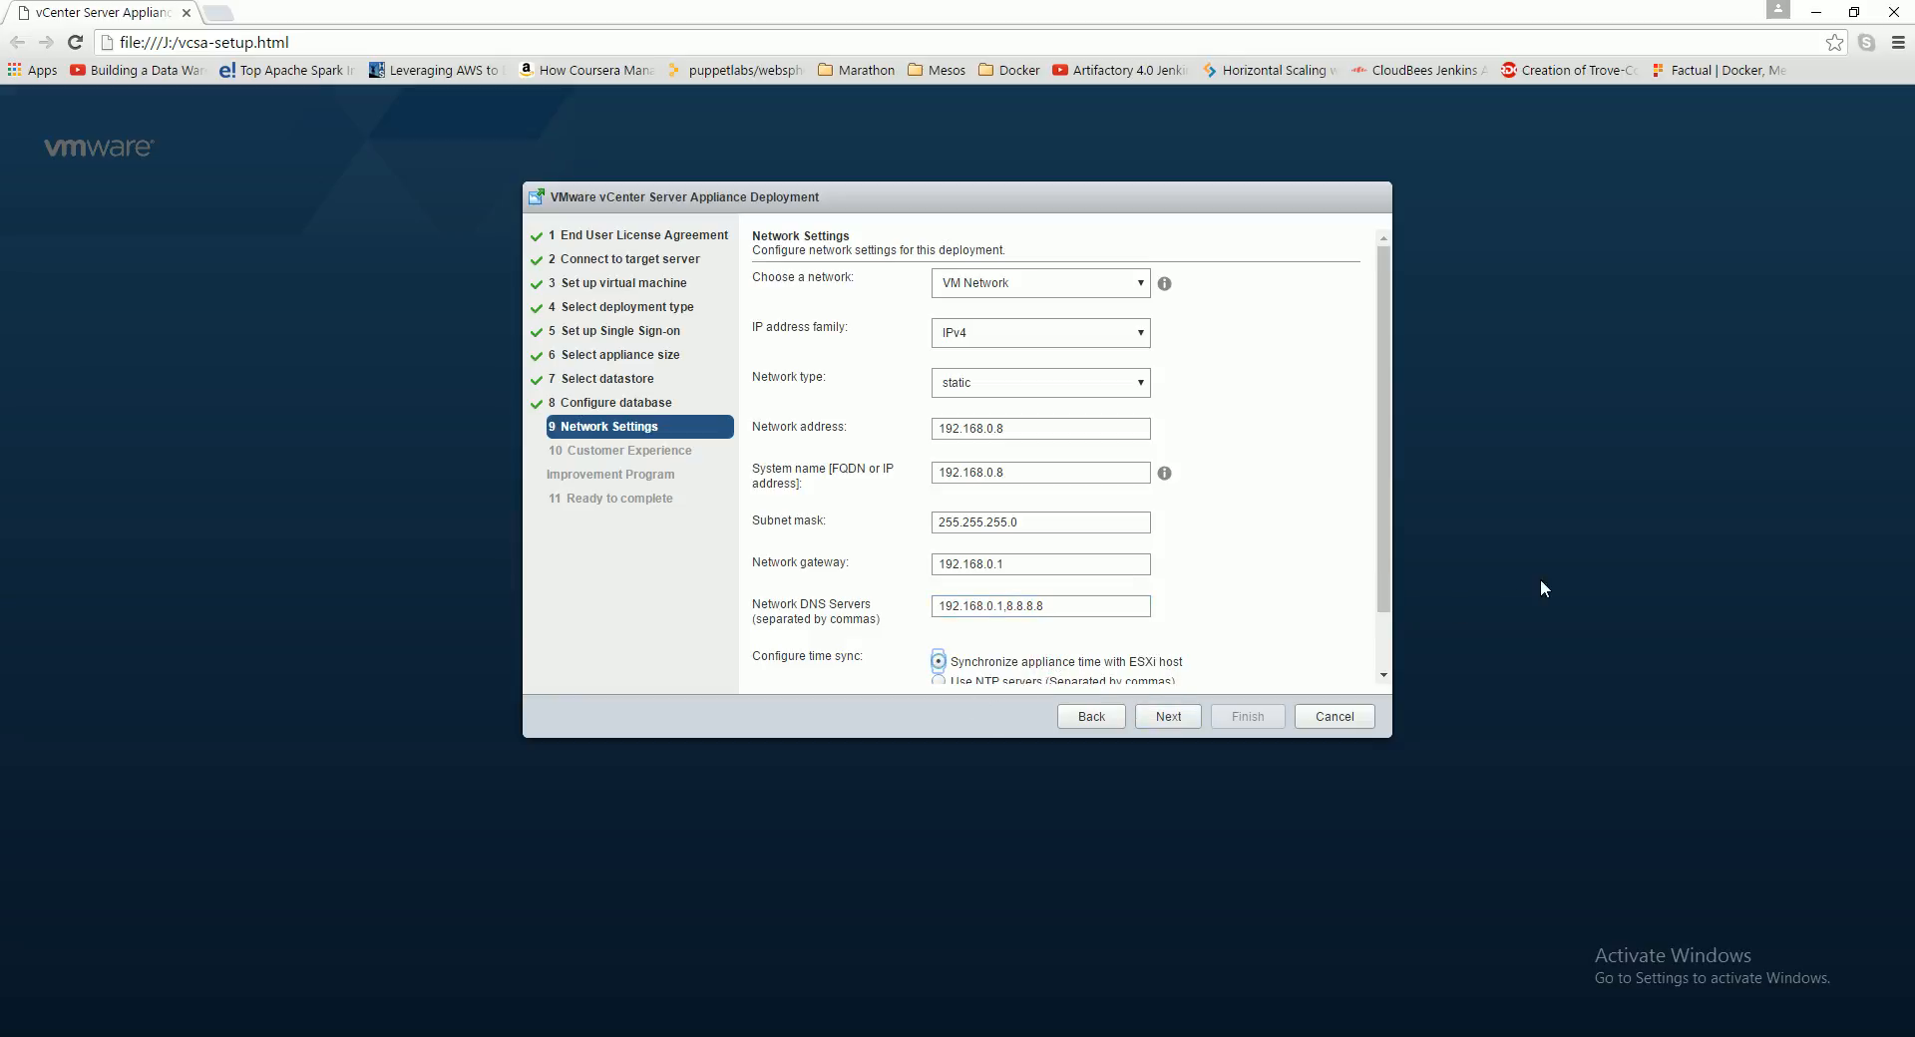
Step: Enable SSH on the appliance, review the network settings and submit them
scroll(1102, 625, "down", 2)
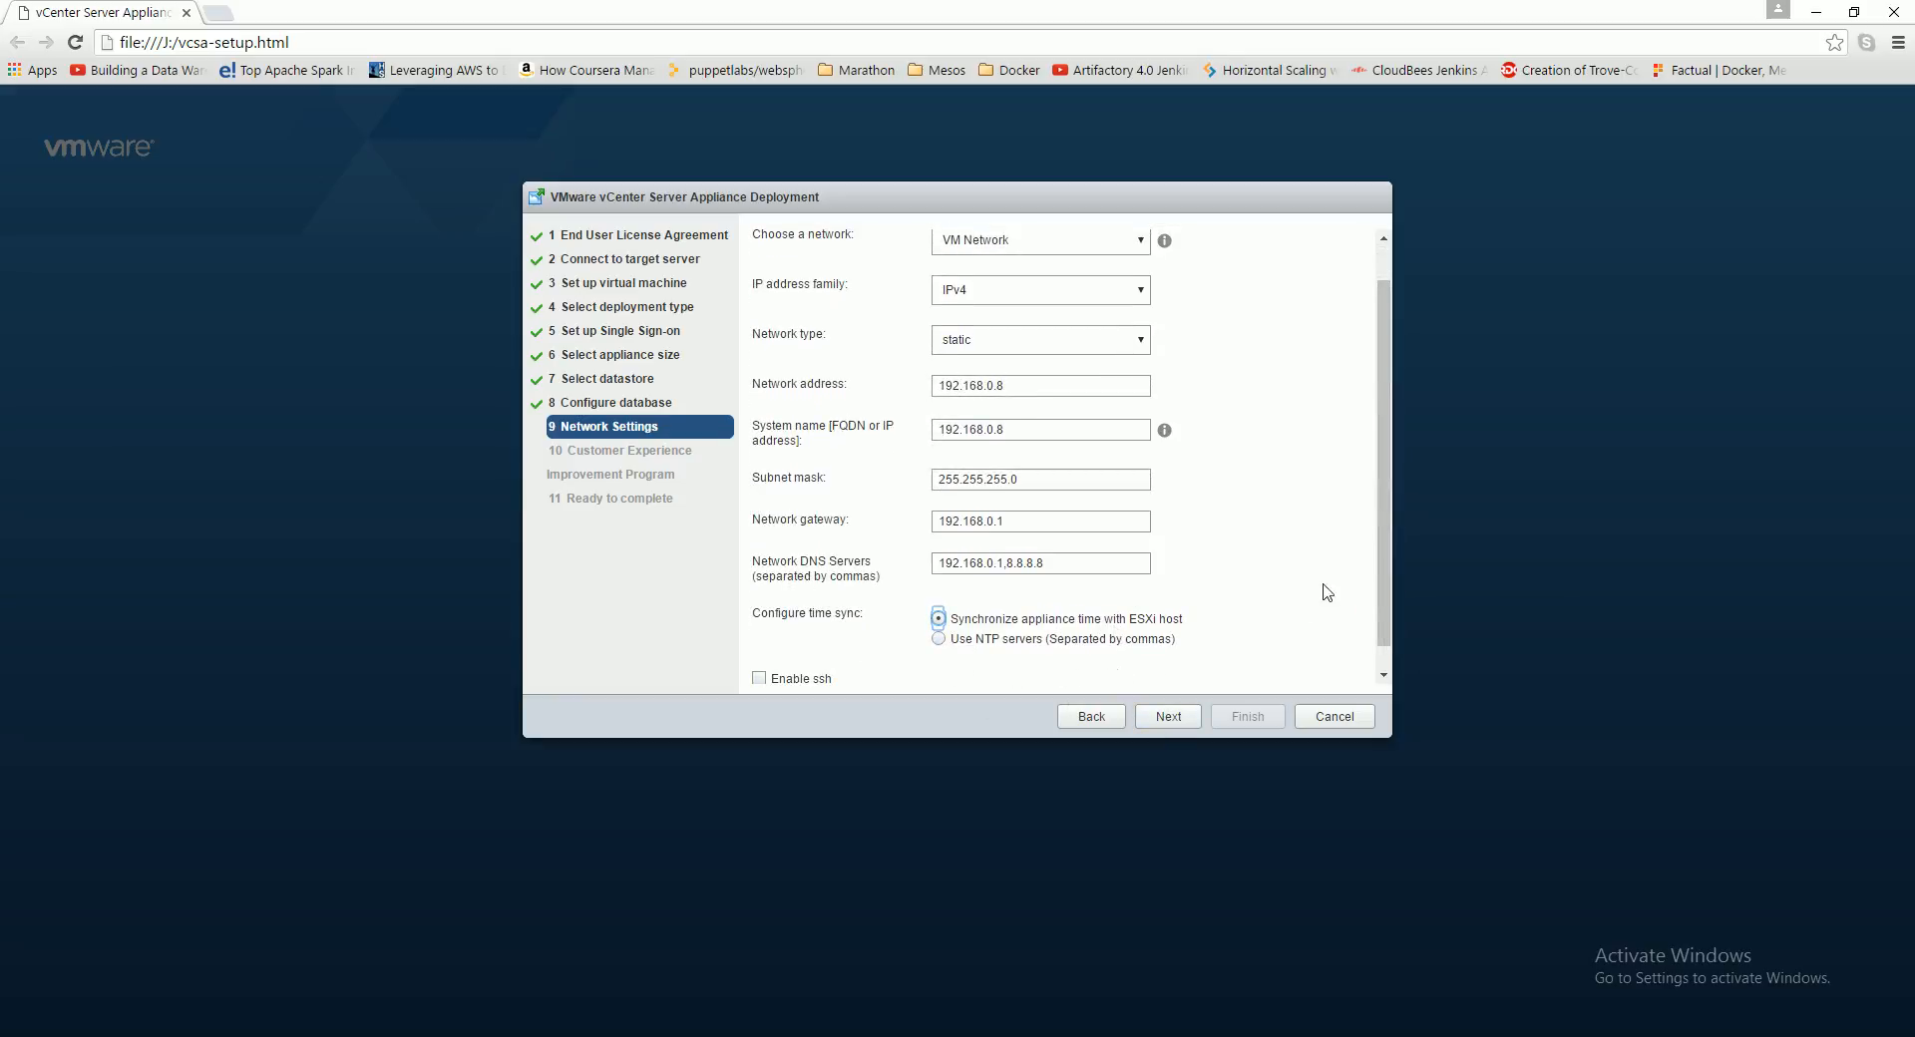
left_click_drag(1384, 603, 1385, 623)
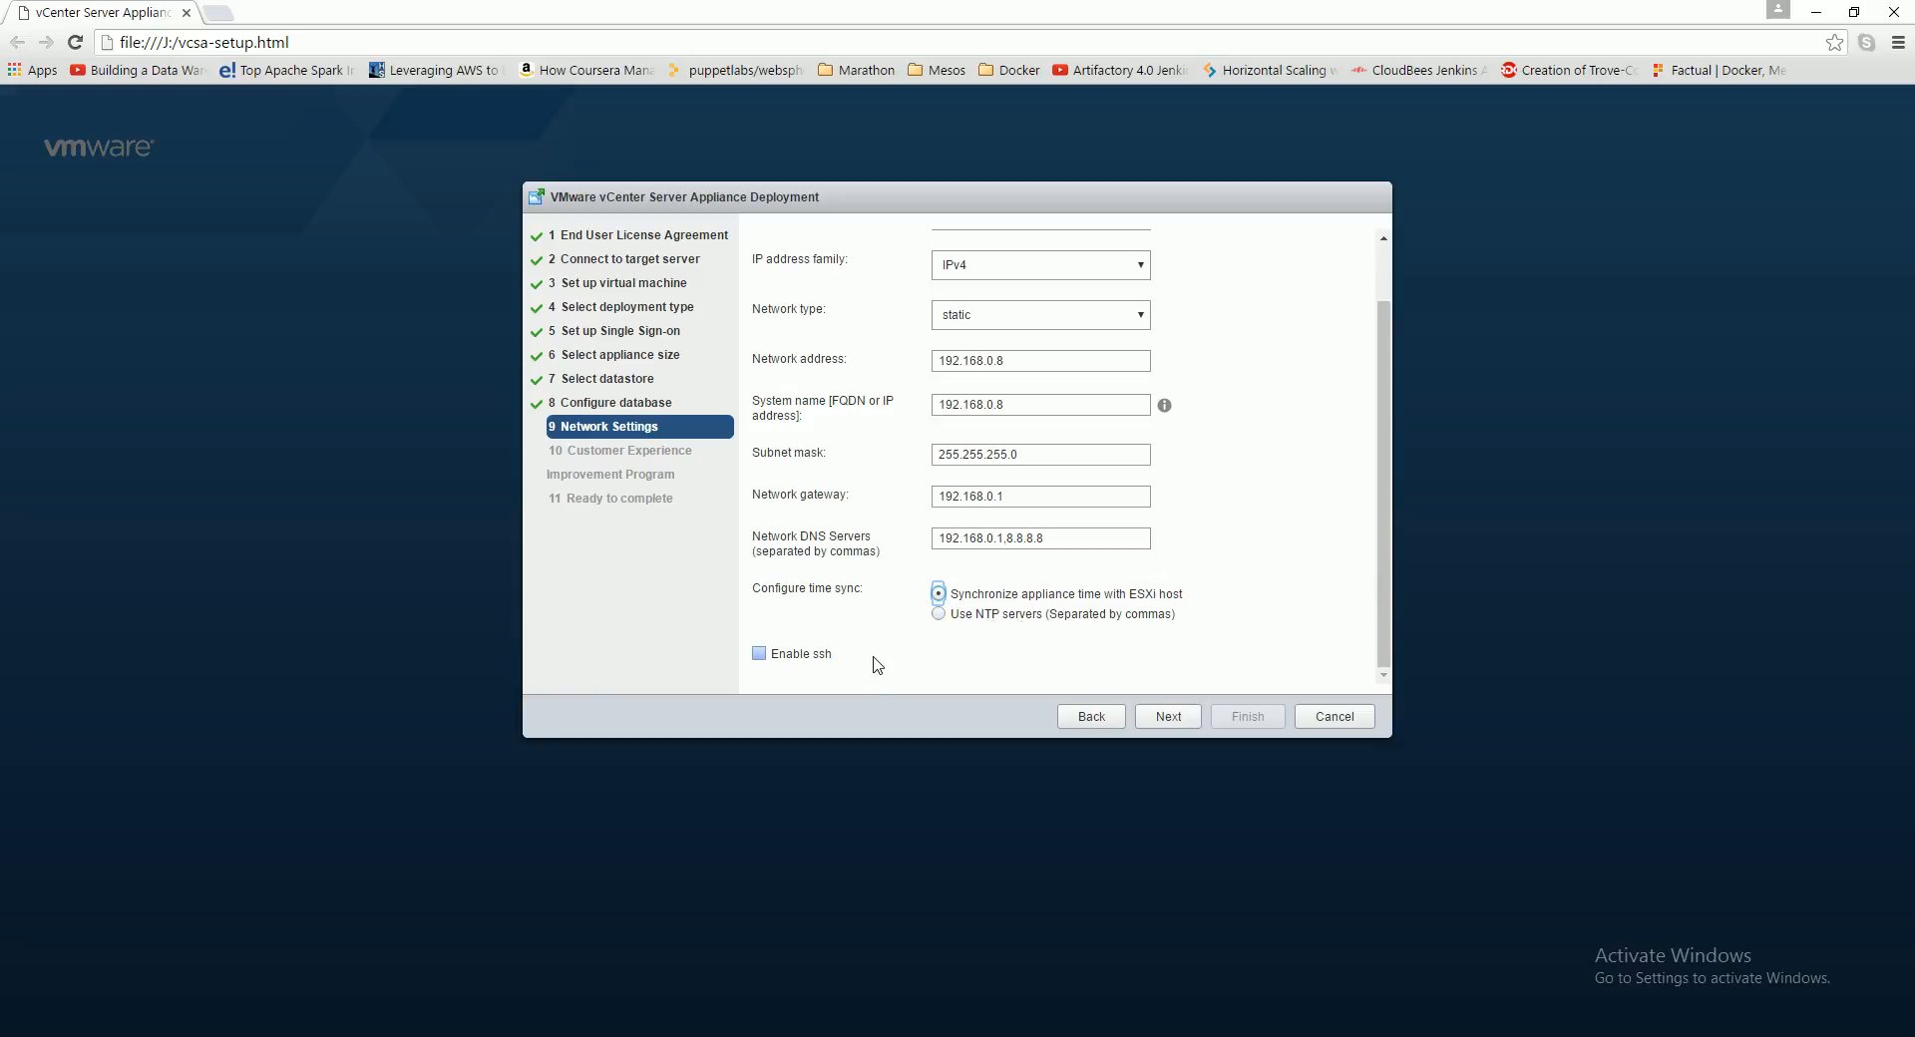
left_click(759, 653)
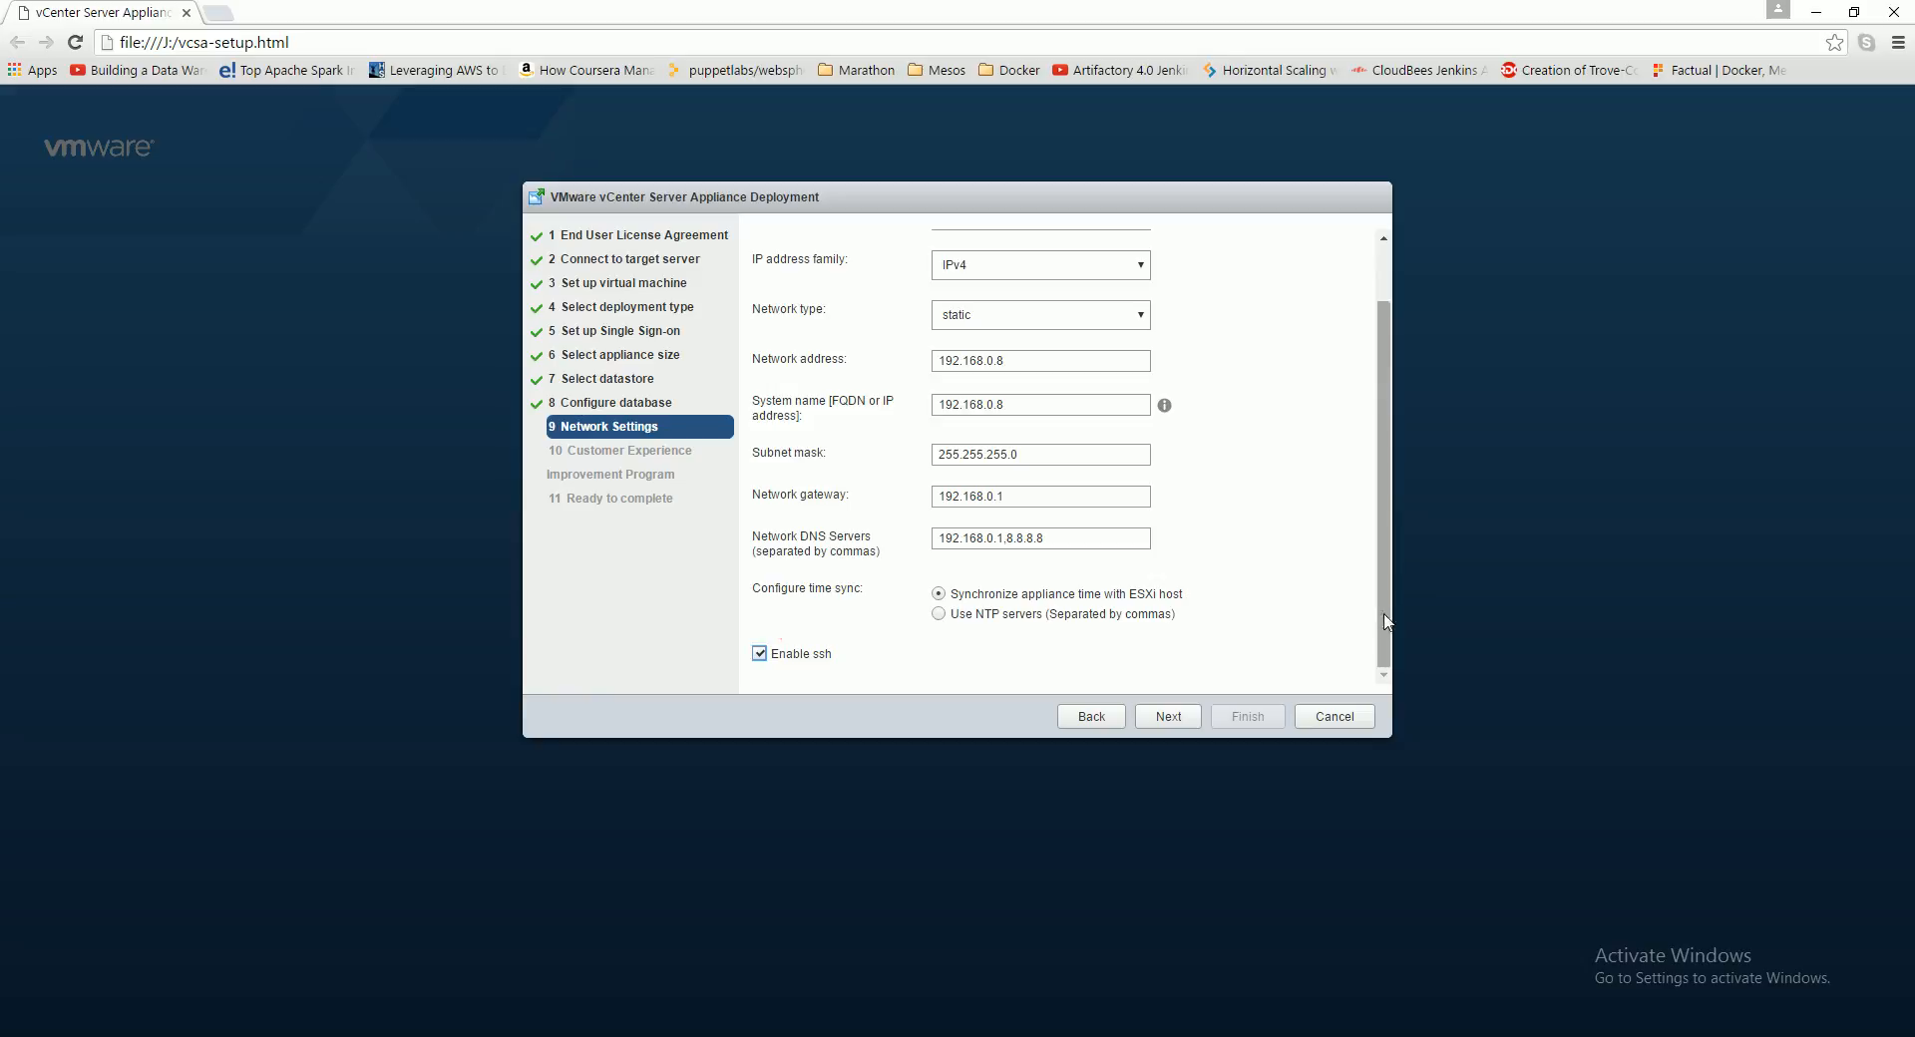
left_click_drag(1386, 616, 1402, 373)
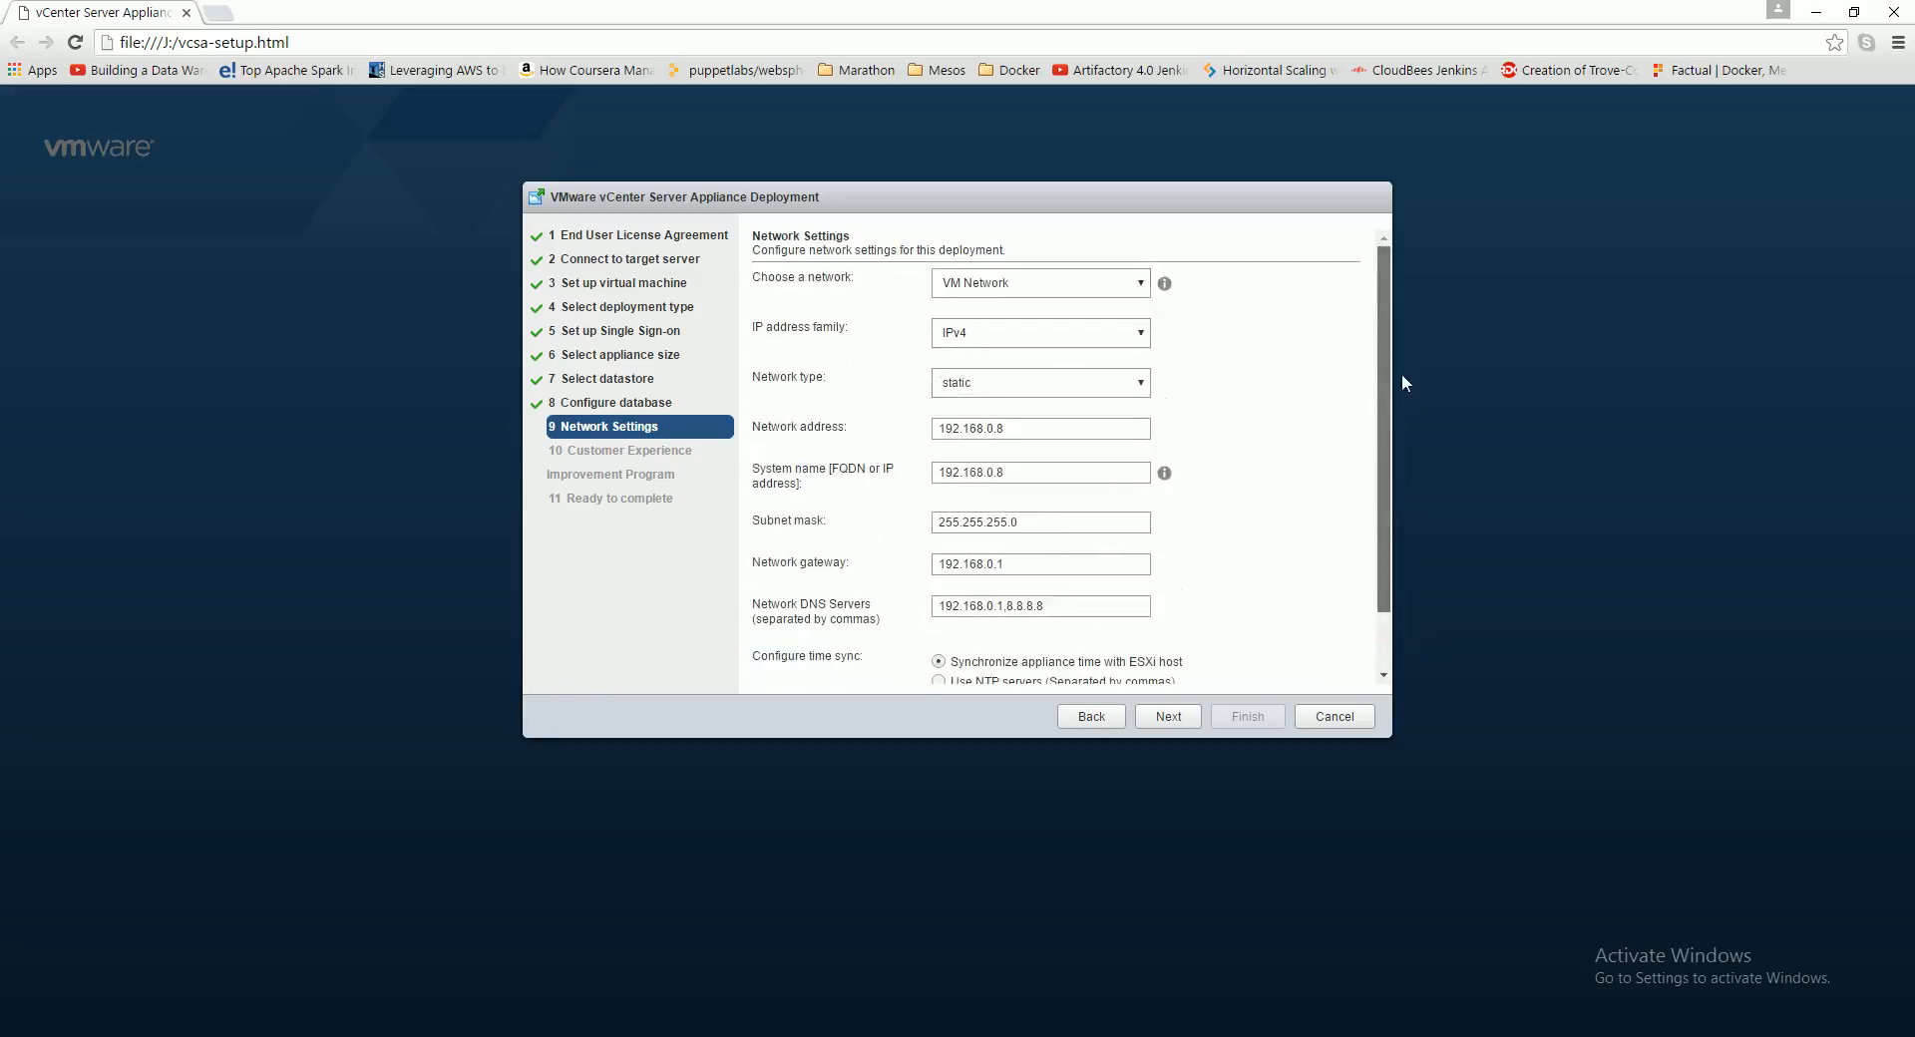
left_click_drag(1379, 503, 1348, 616)
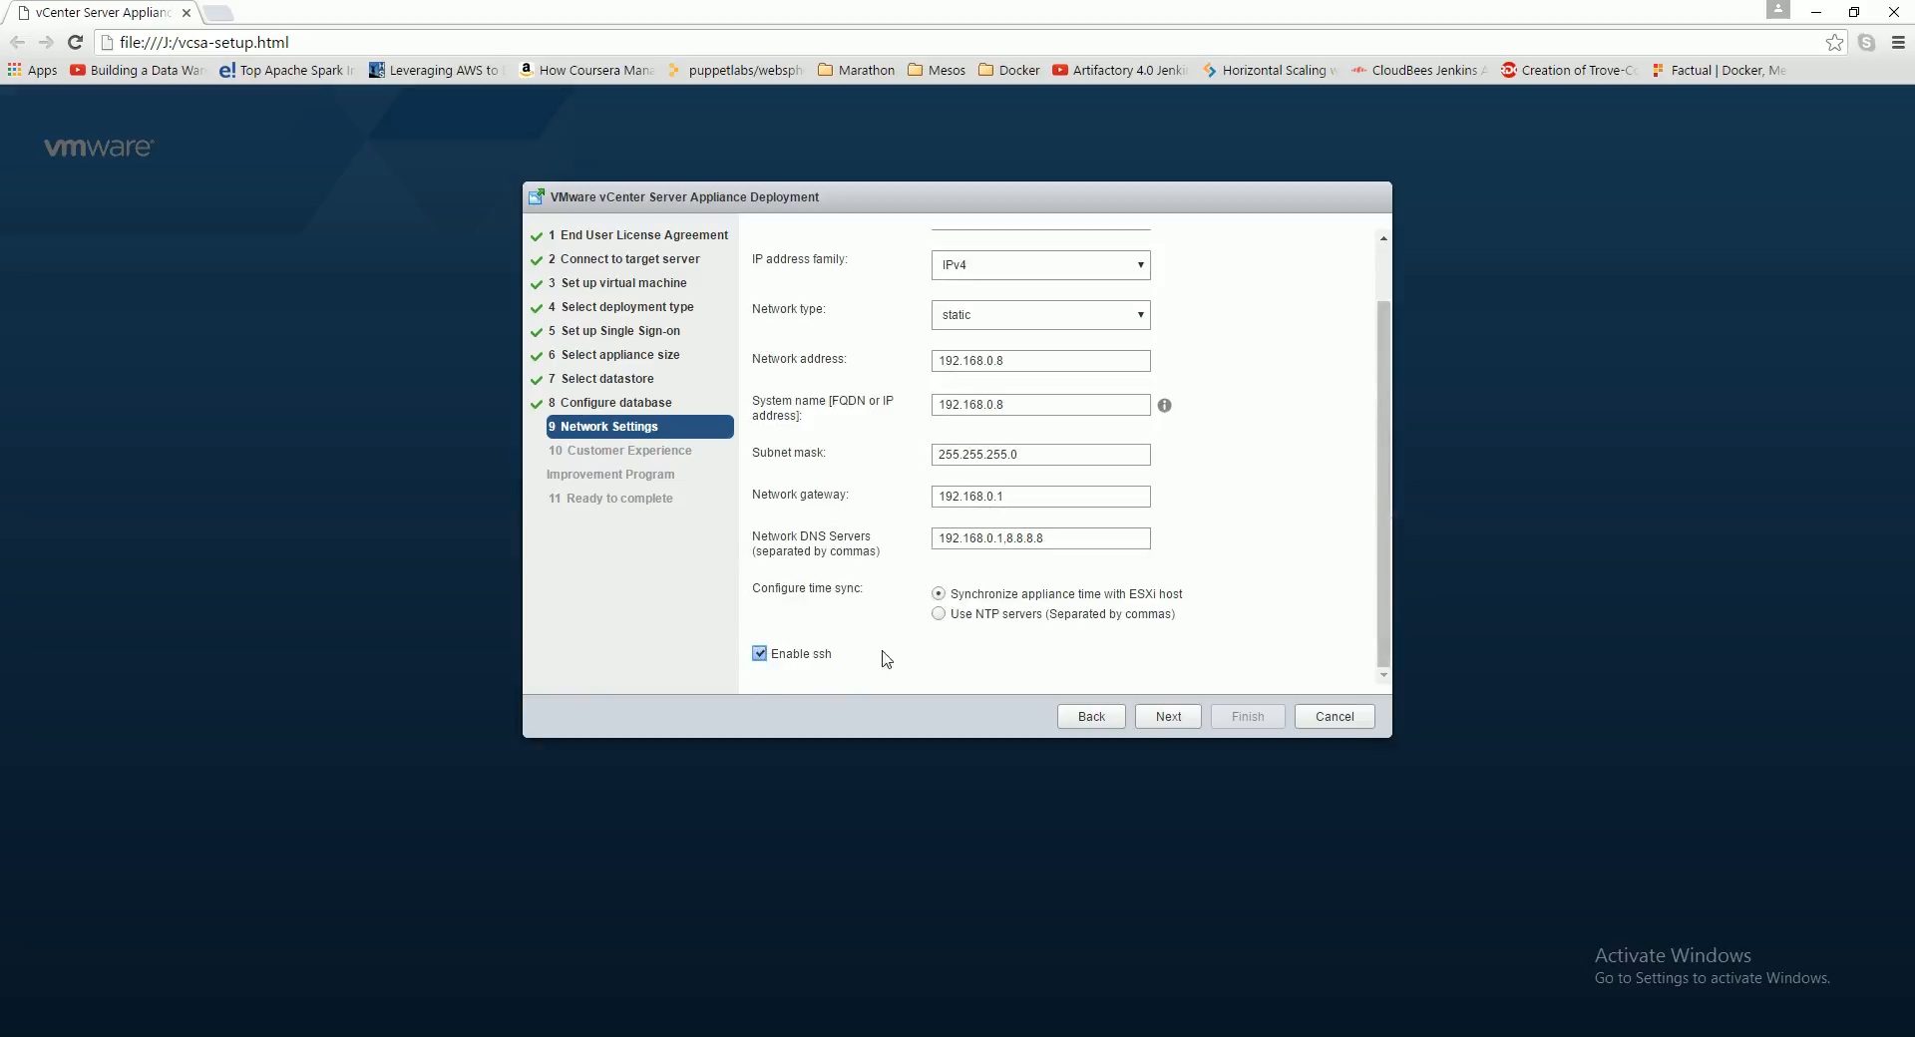
left_click(1162, 729)
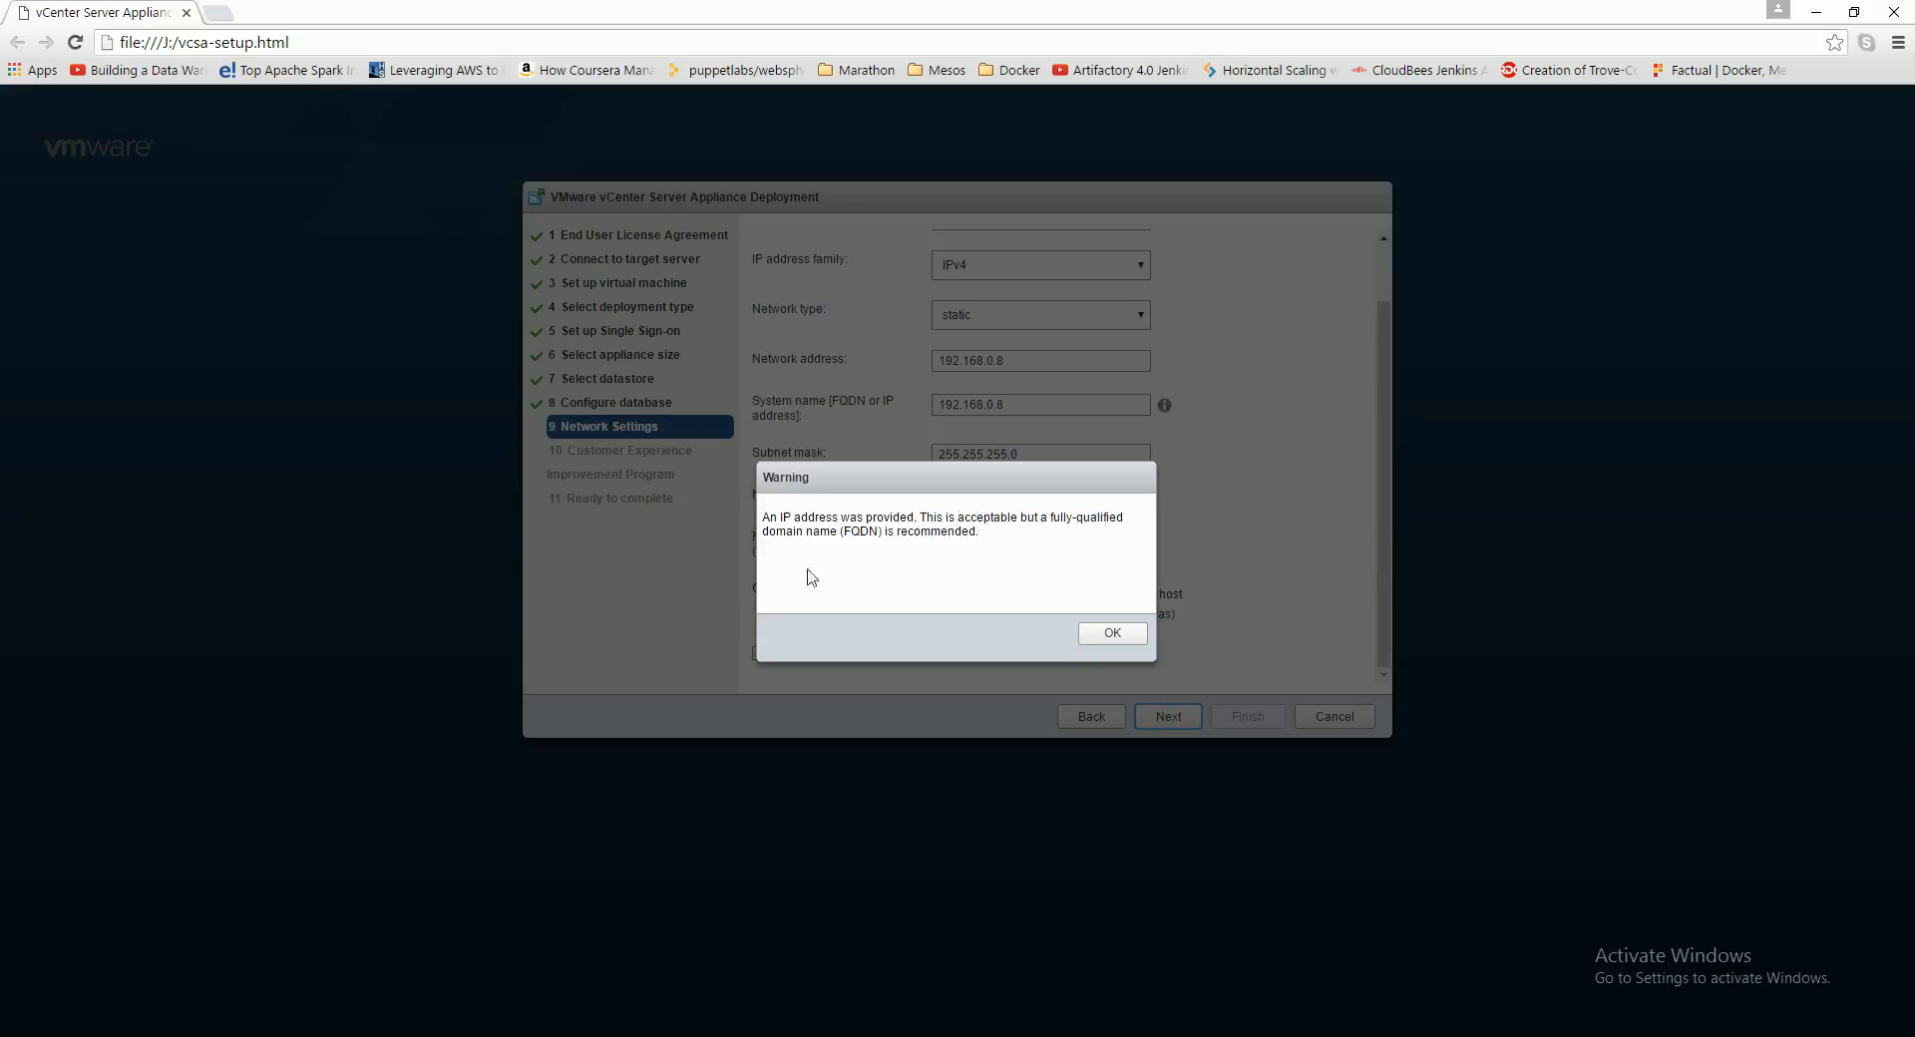
Step: Accept the IP-address warning, opt out of the VMware Customer Experience Improvement Program and start the appliance deployment
left_click(1109, 633)
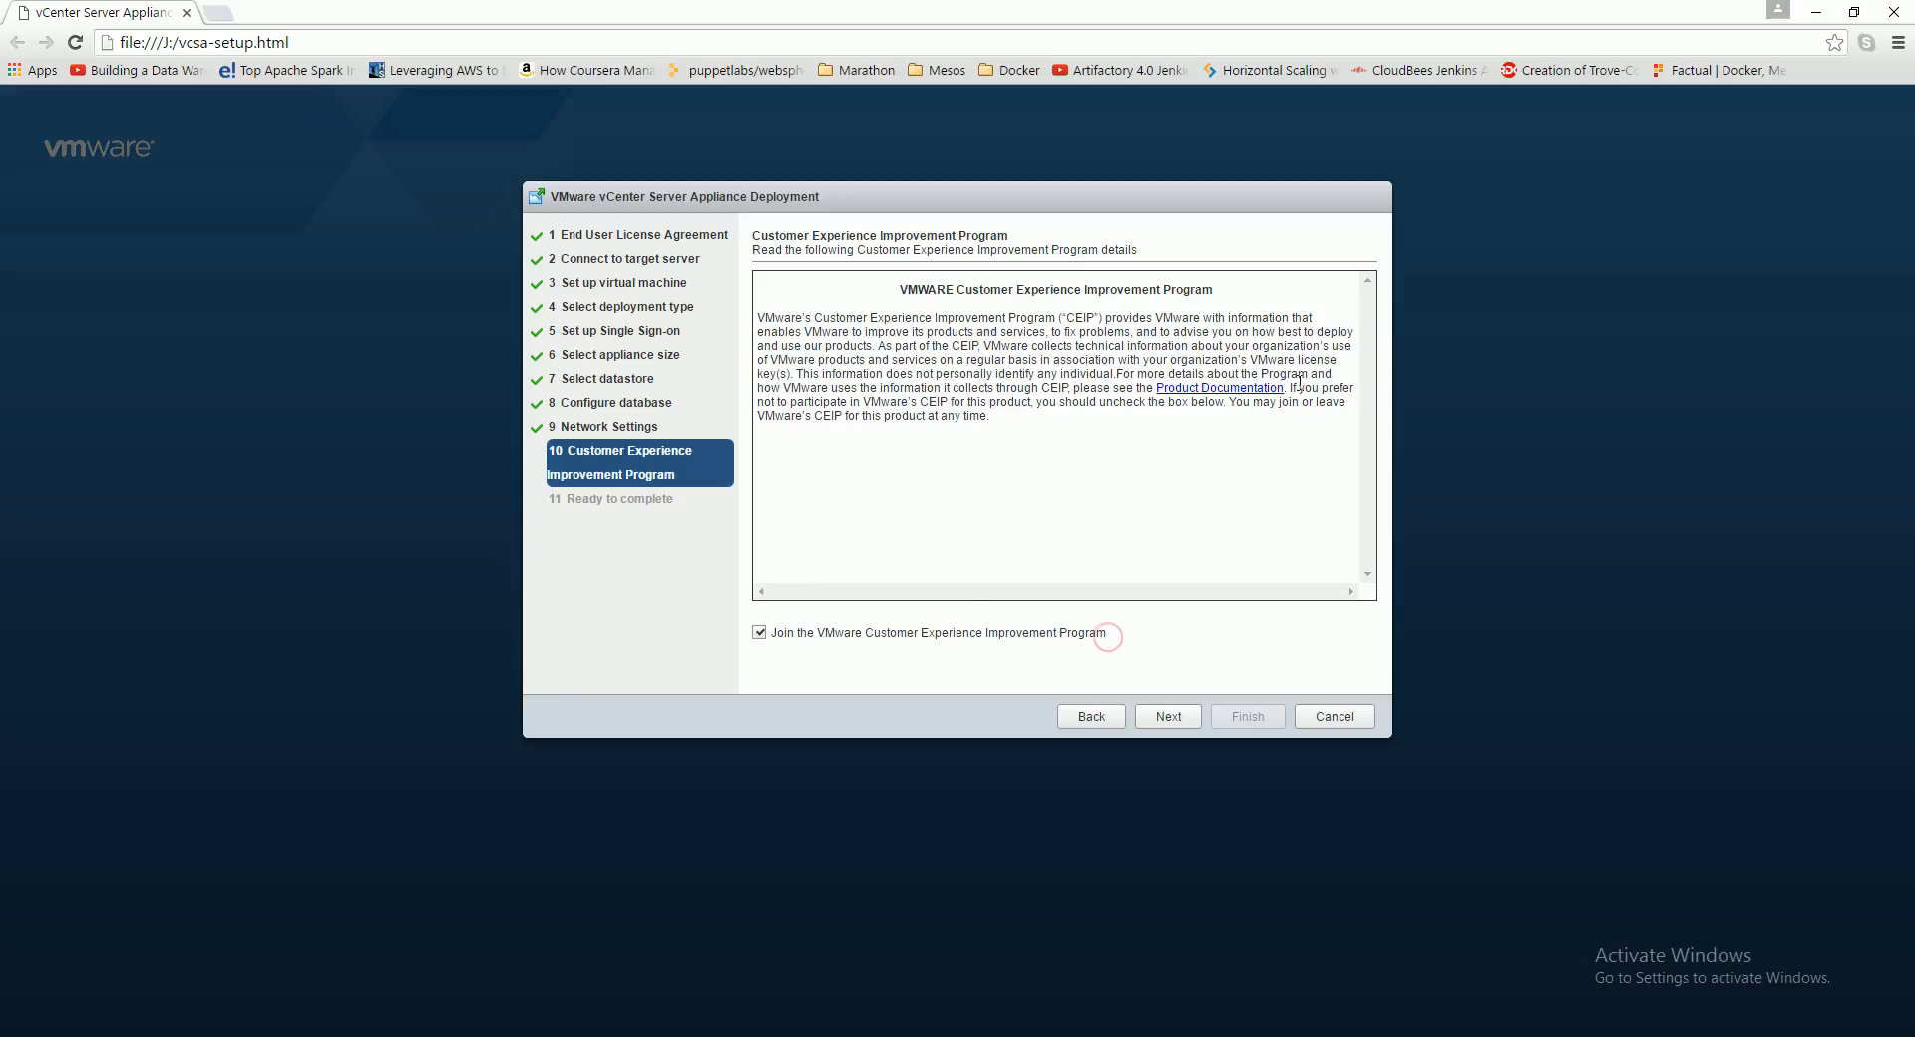
left_click(757, 635)
left_click(1169, 717)
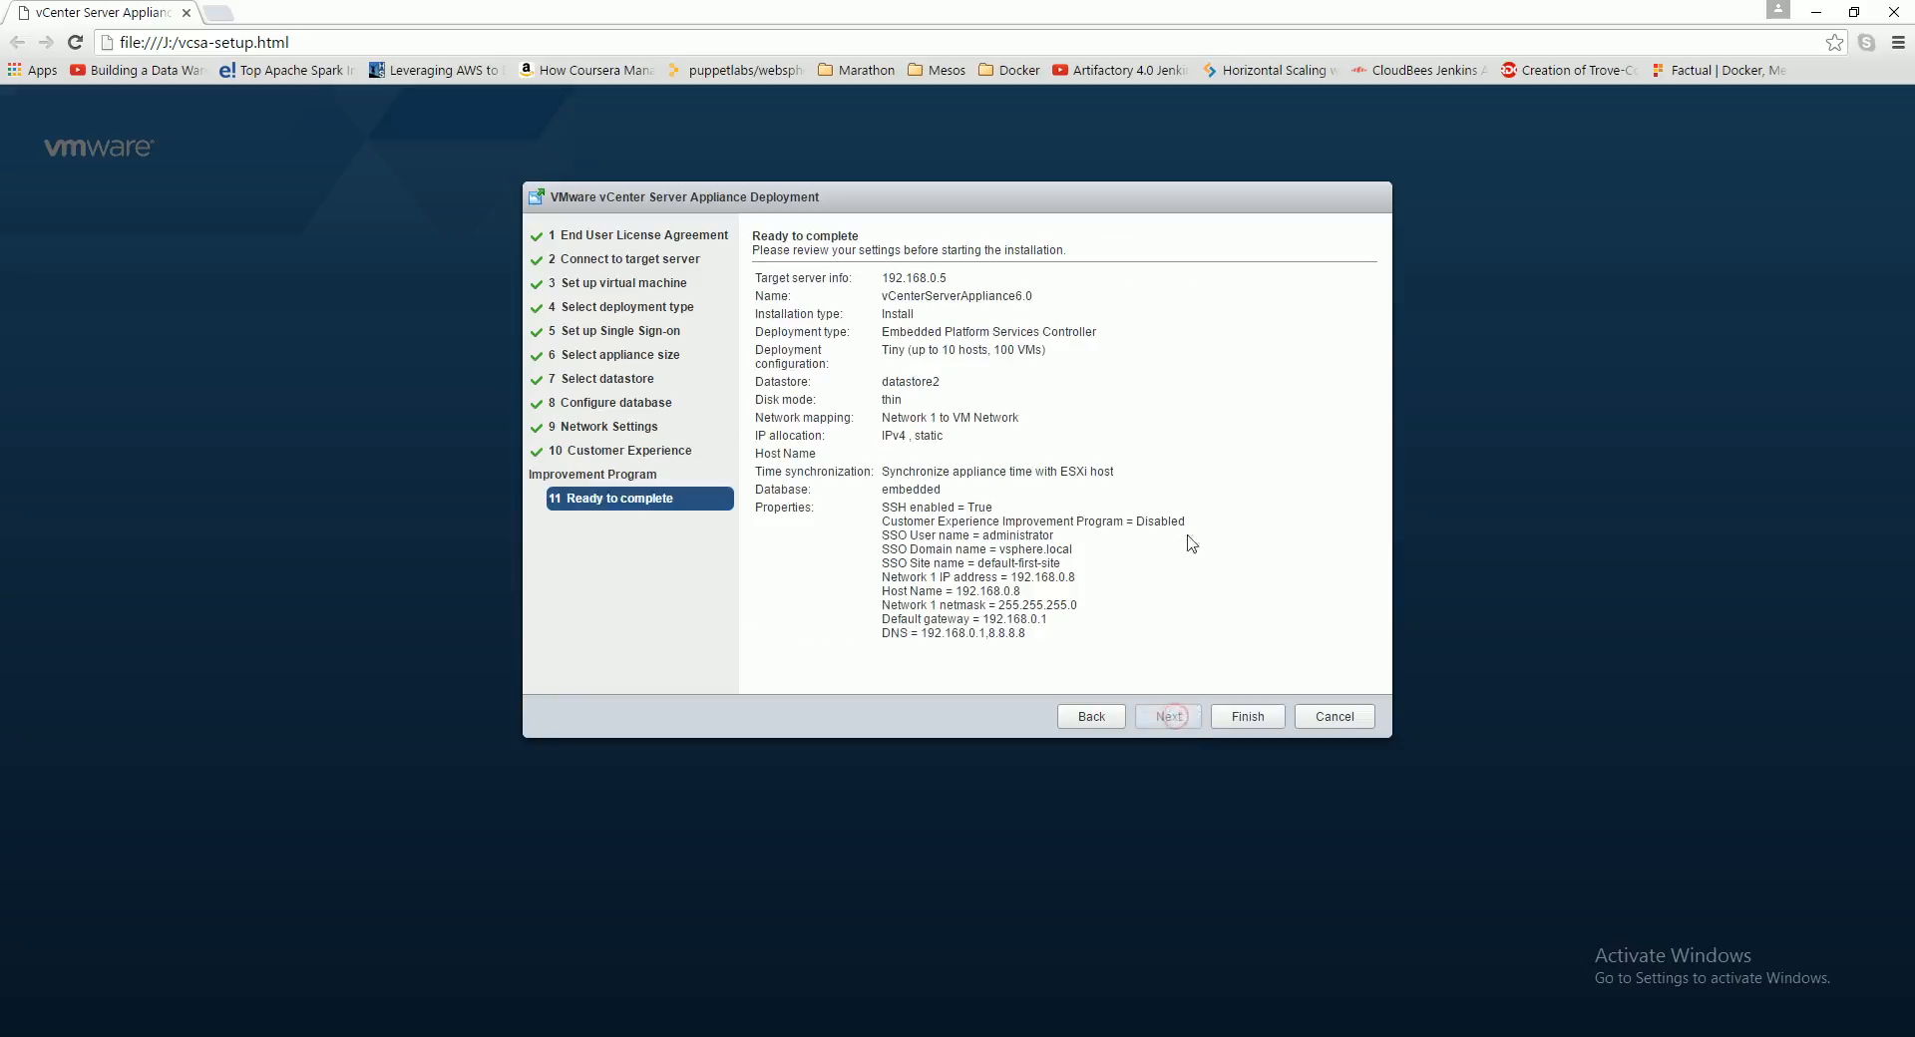
left_click(1248, 717)
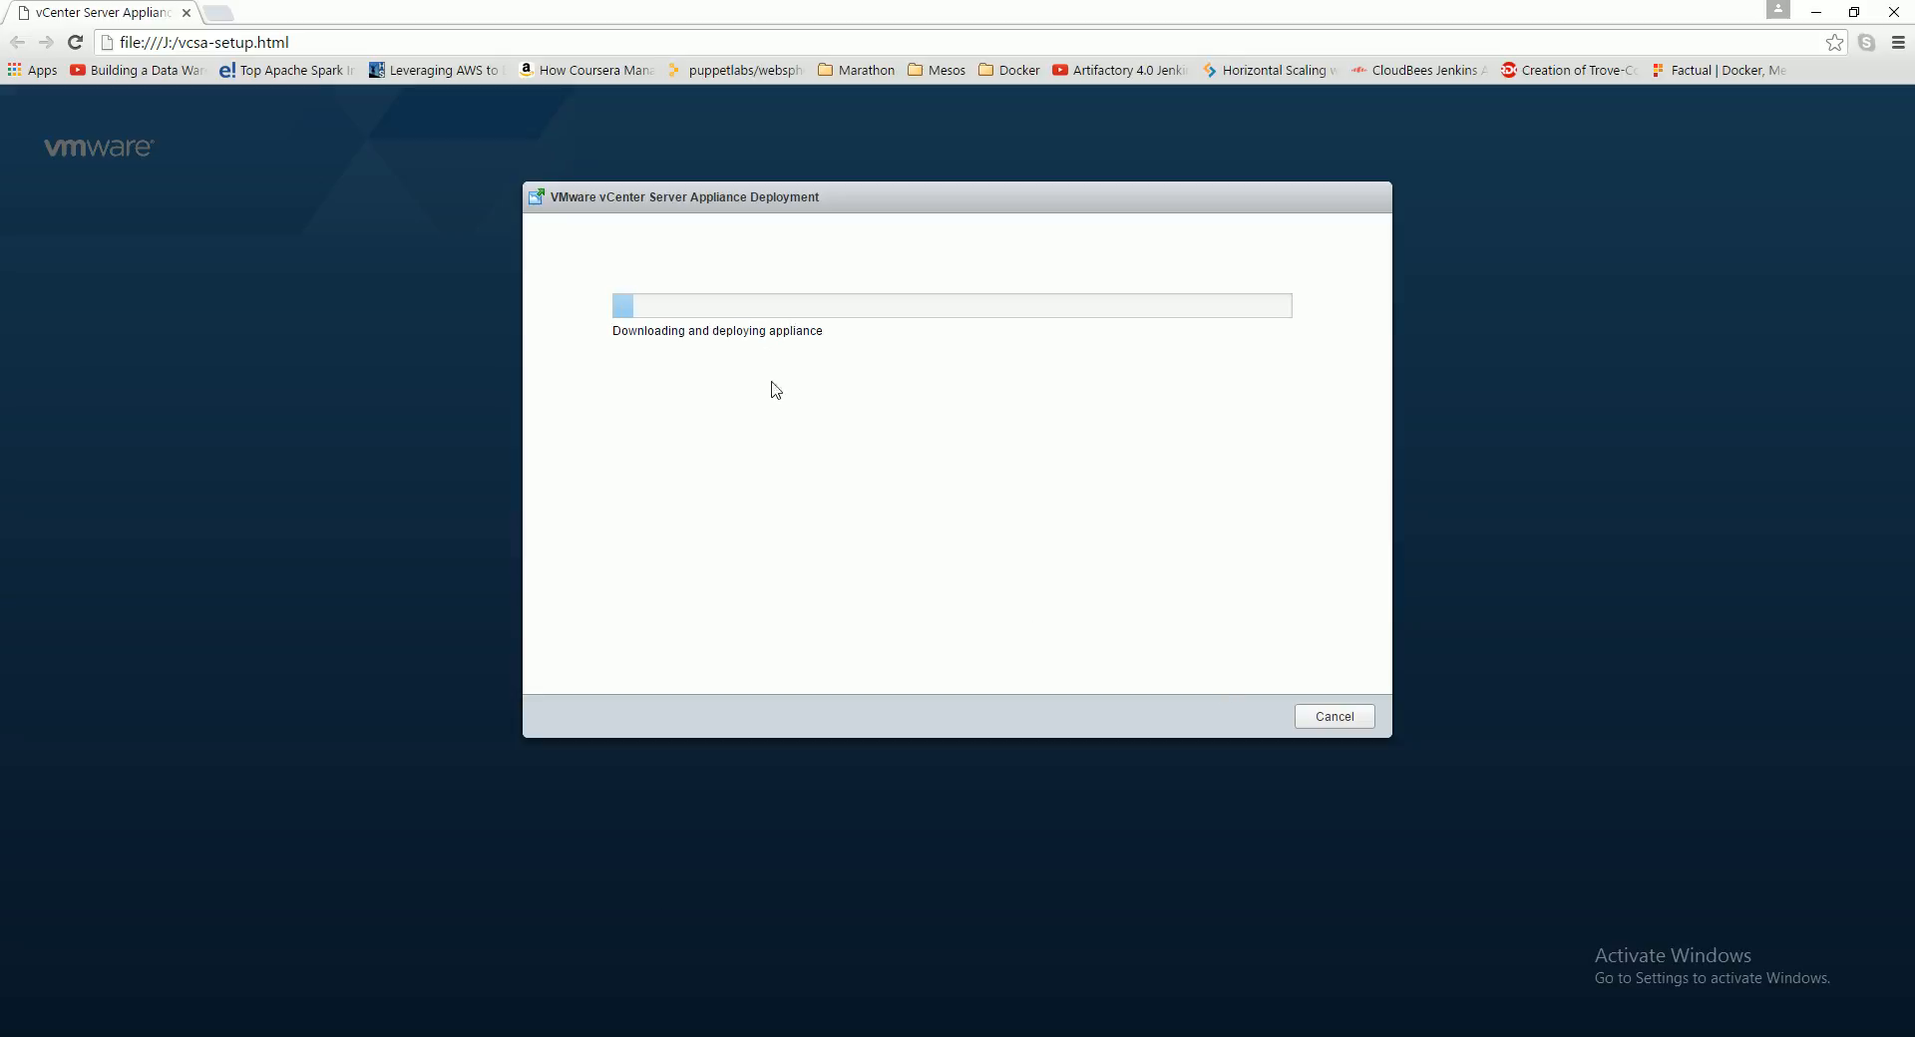
Step: Look at the VMware VCSA installer disc in File Explorer and the ESXi host console in VMware Workstation, then return to Chrome
left_click(529, 1008)
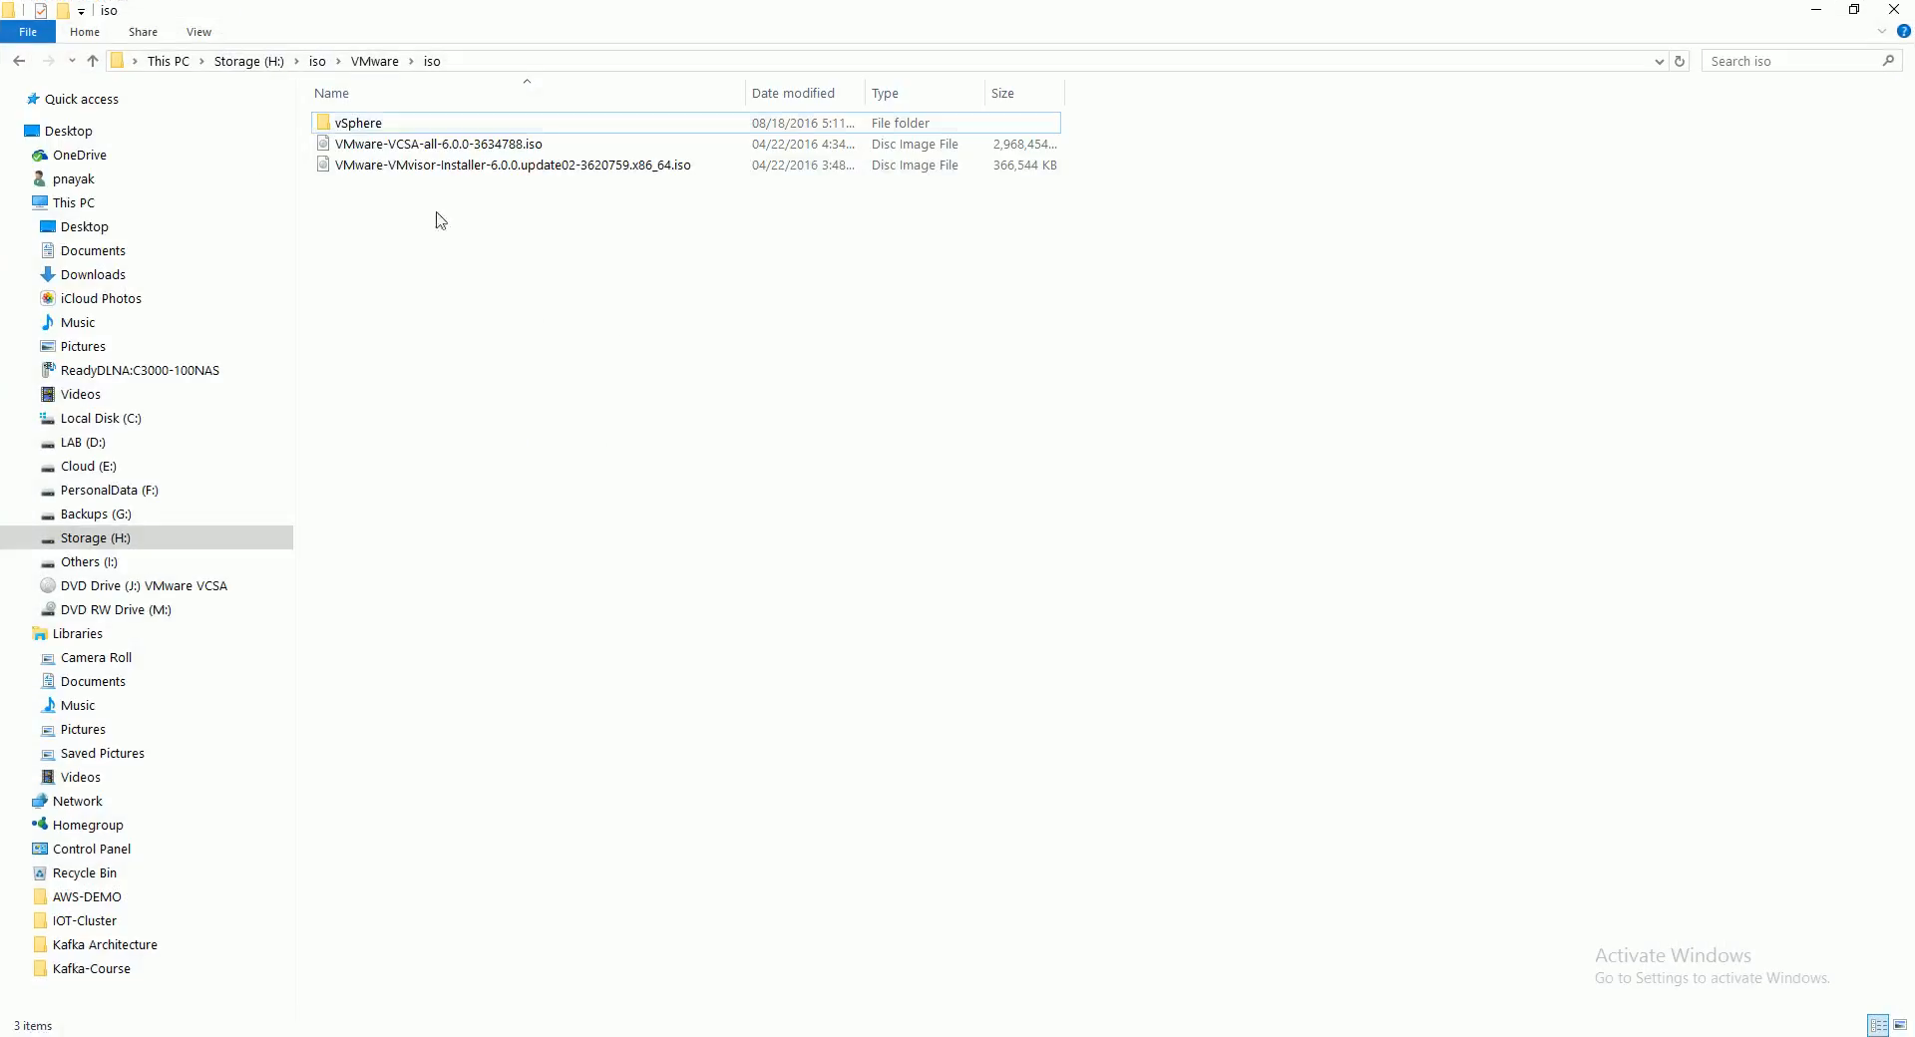
left_click(127, 585)
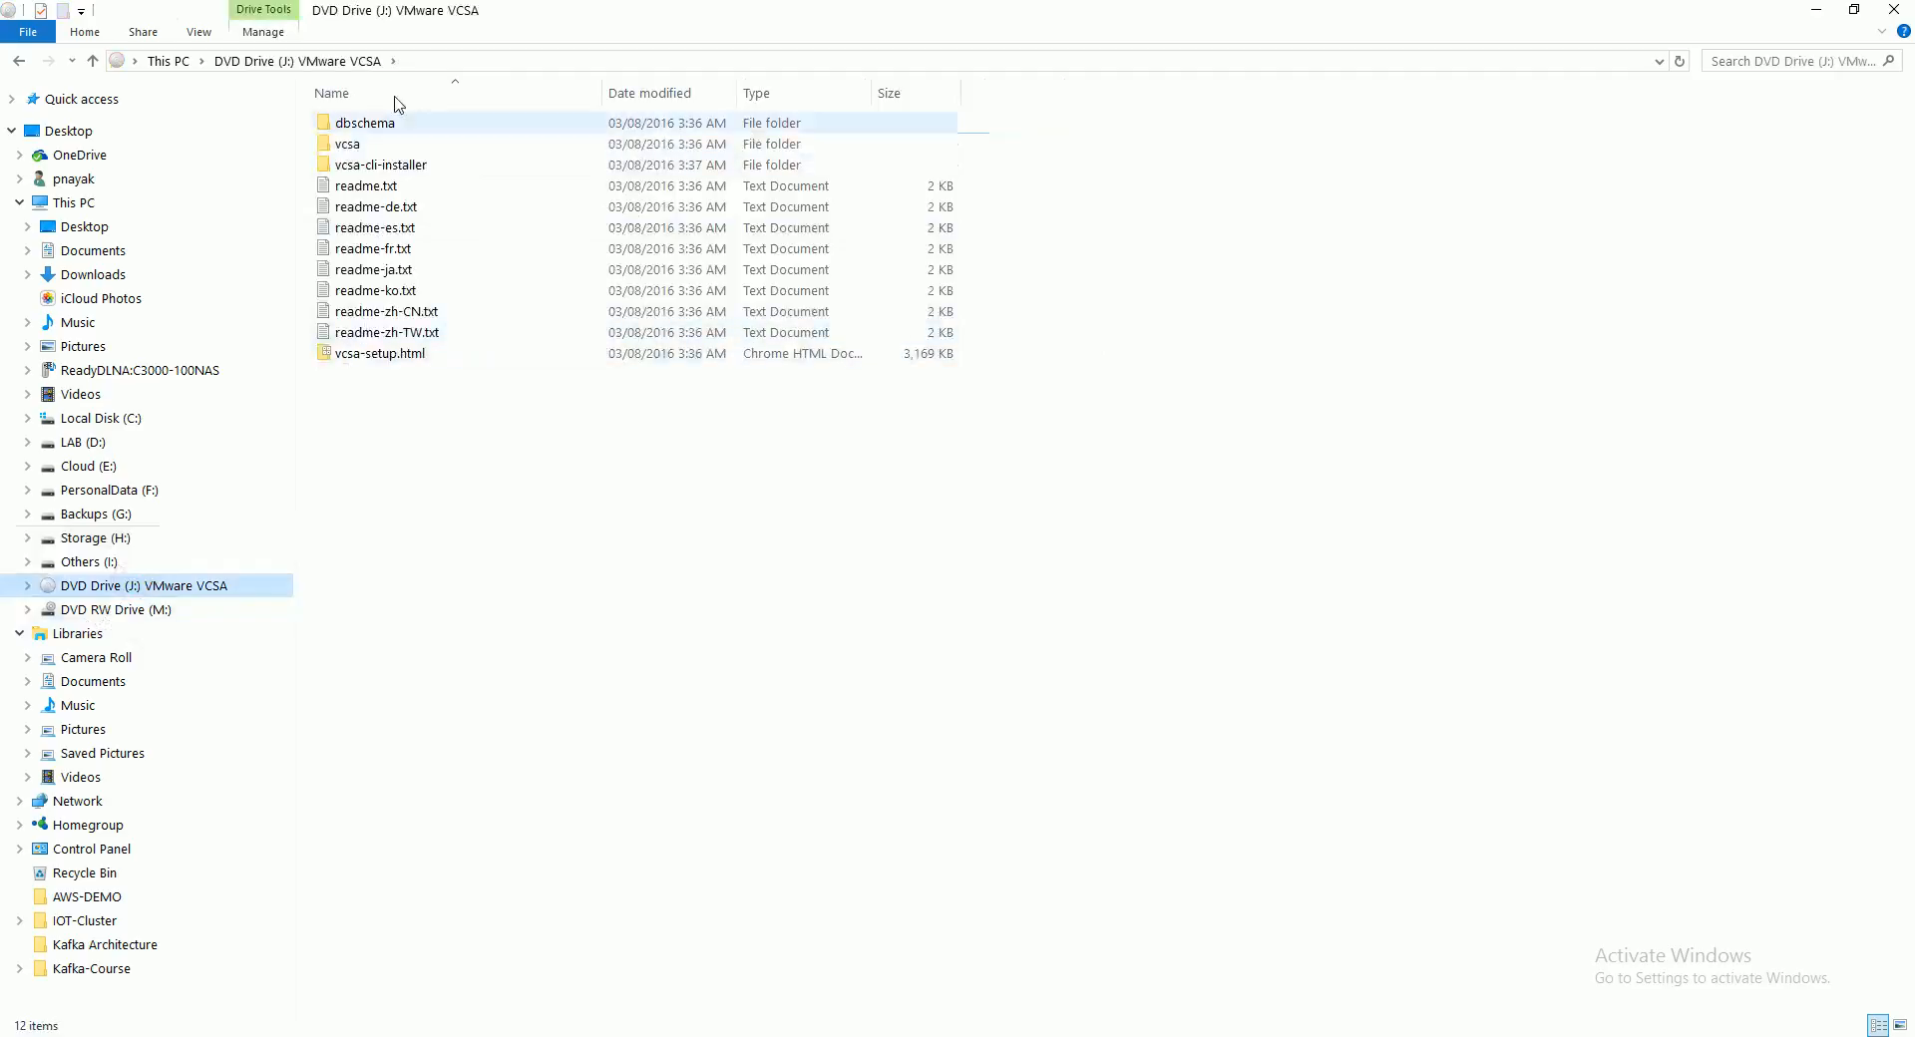
left_click(759, 1036)
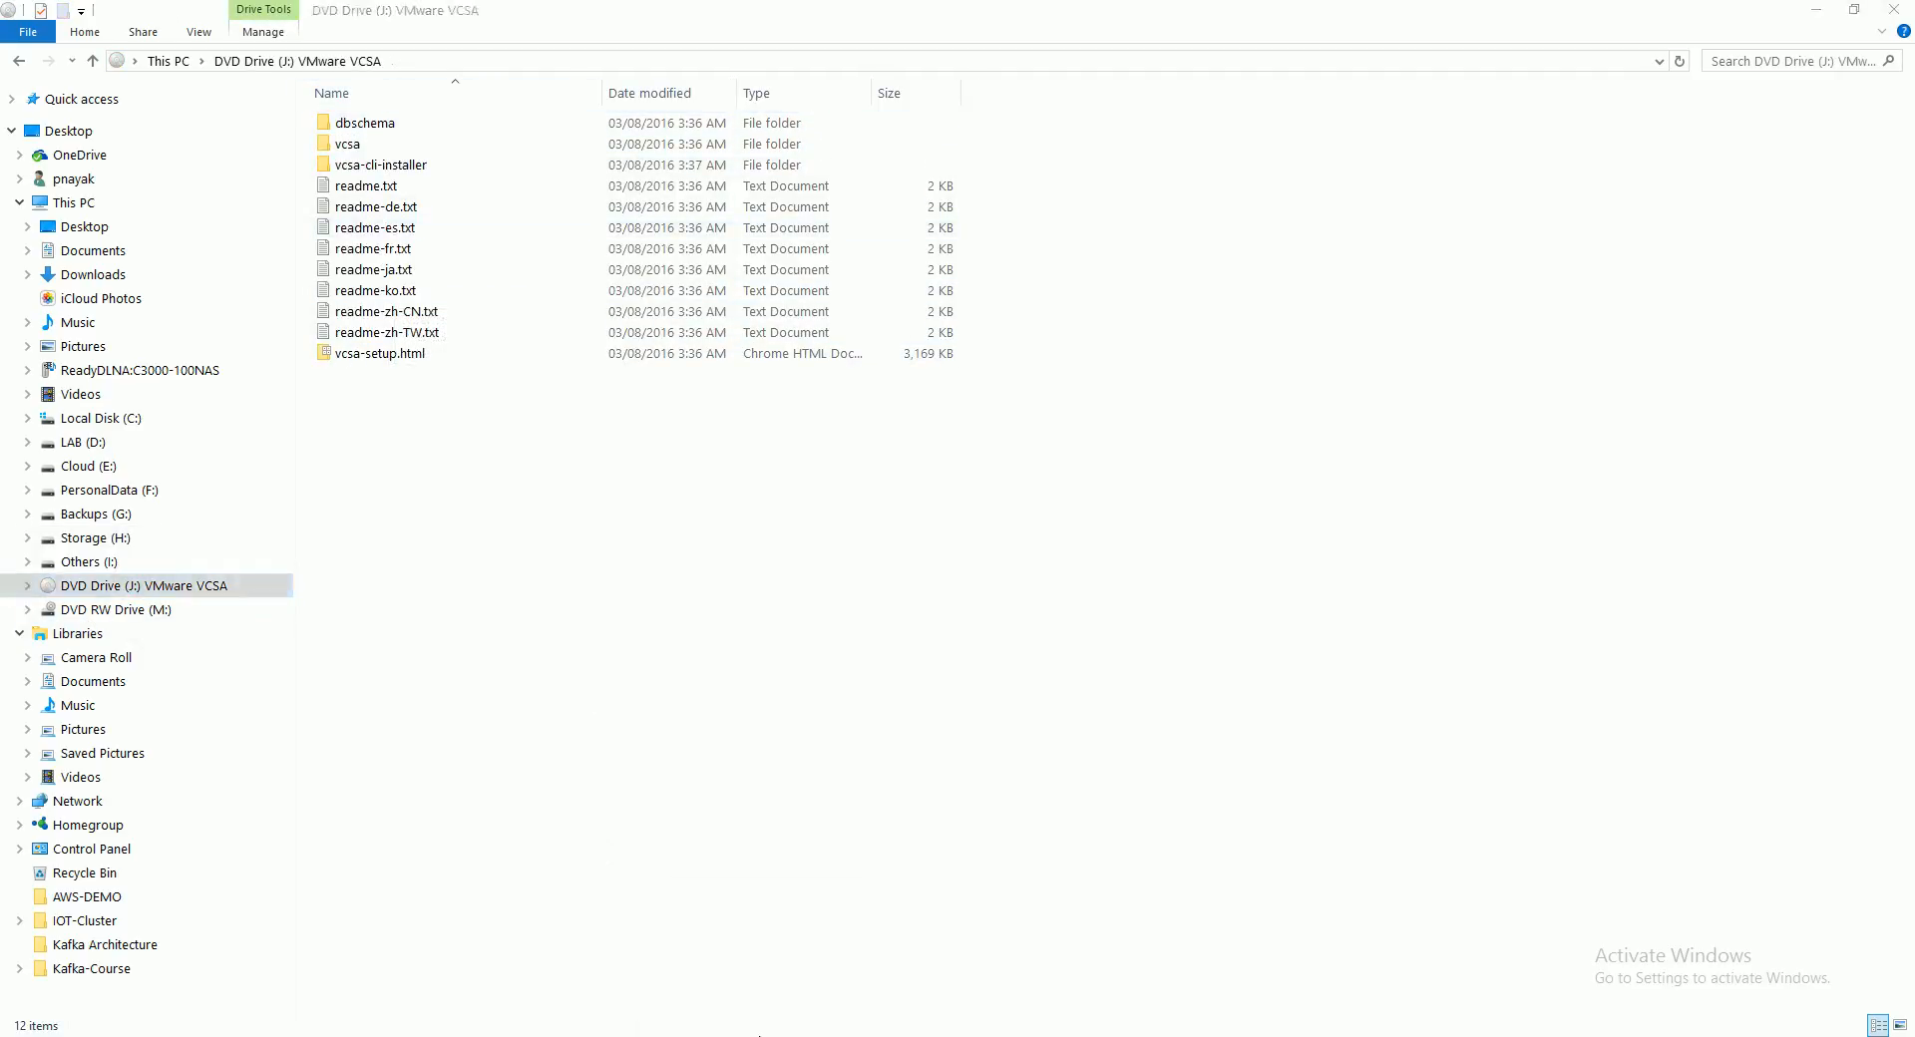
mouse_move(759, 1035)
left_click(734, 978)
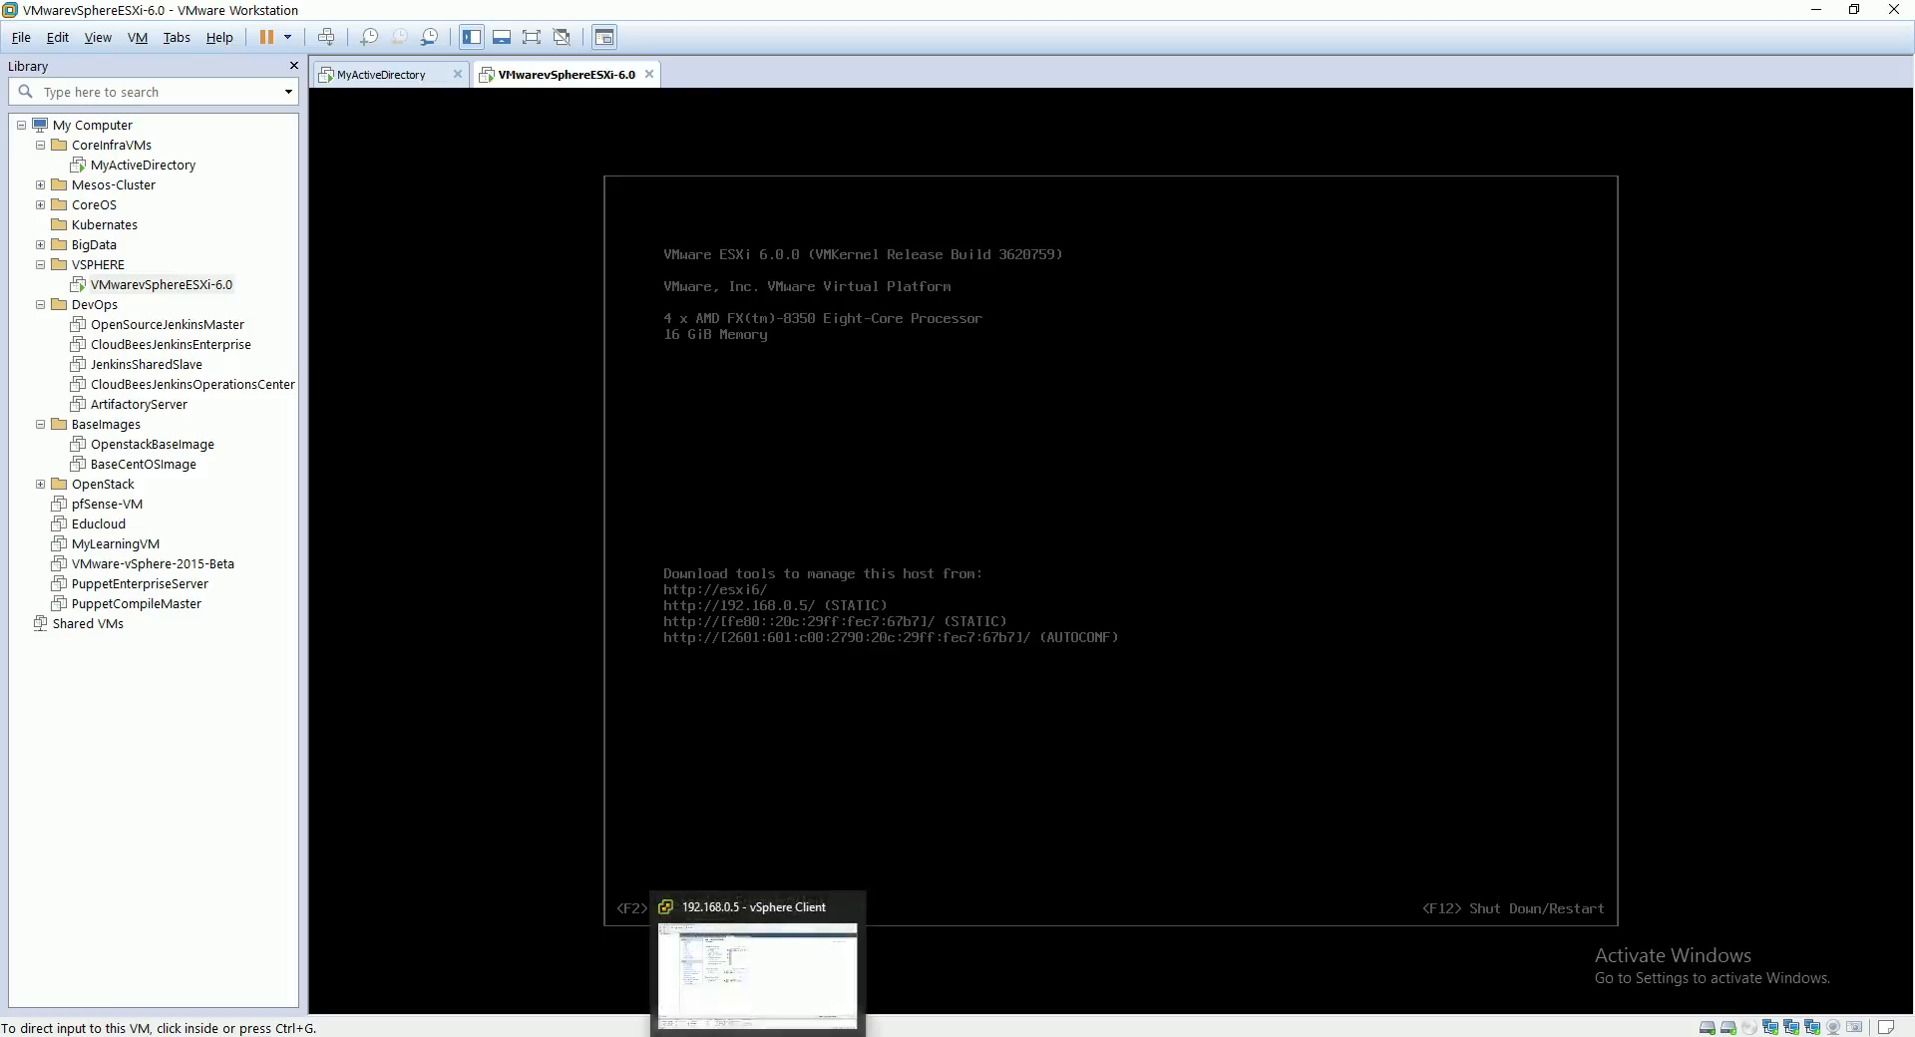
left_click(758, 1035)
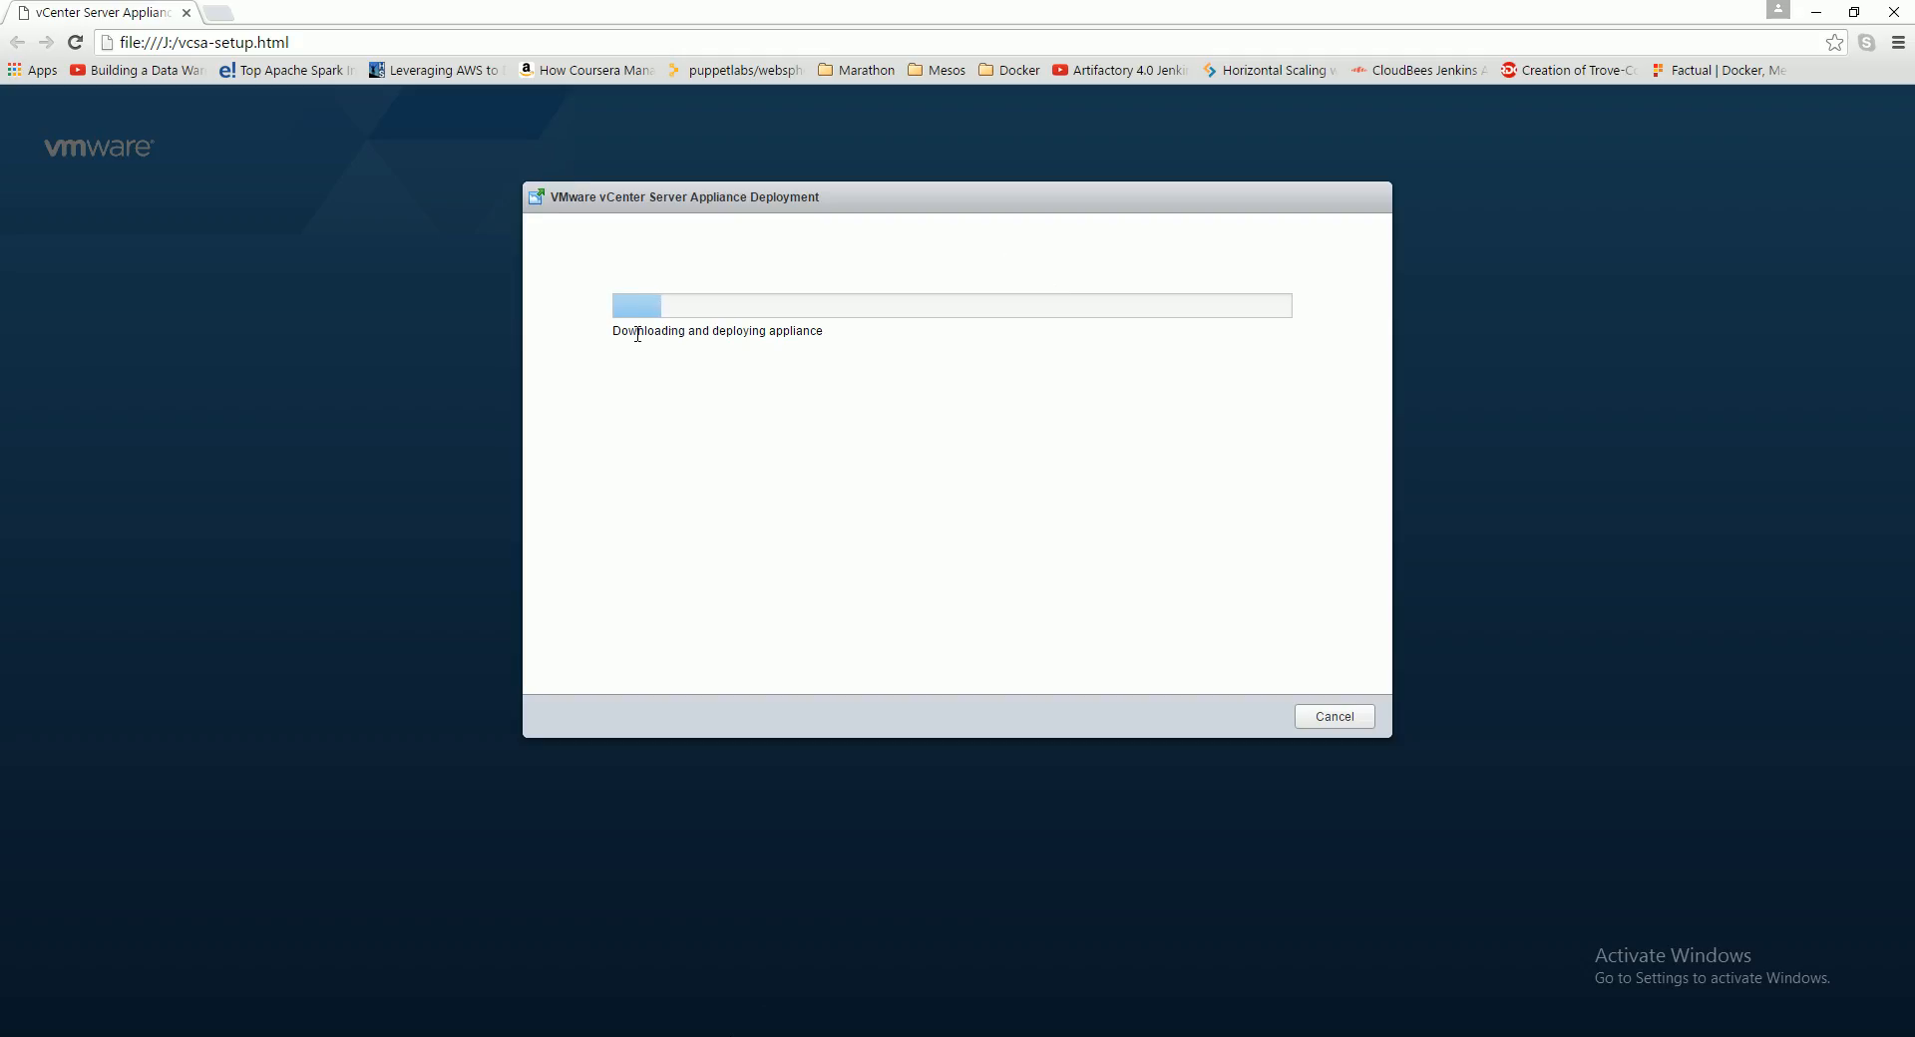
Step: Switch to the vSphere Client and examine the deploying vCenterServerAppliance6.0 virtual machine's summary and performance
left_click(731, 1027)
left_click(16, 122)
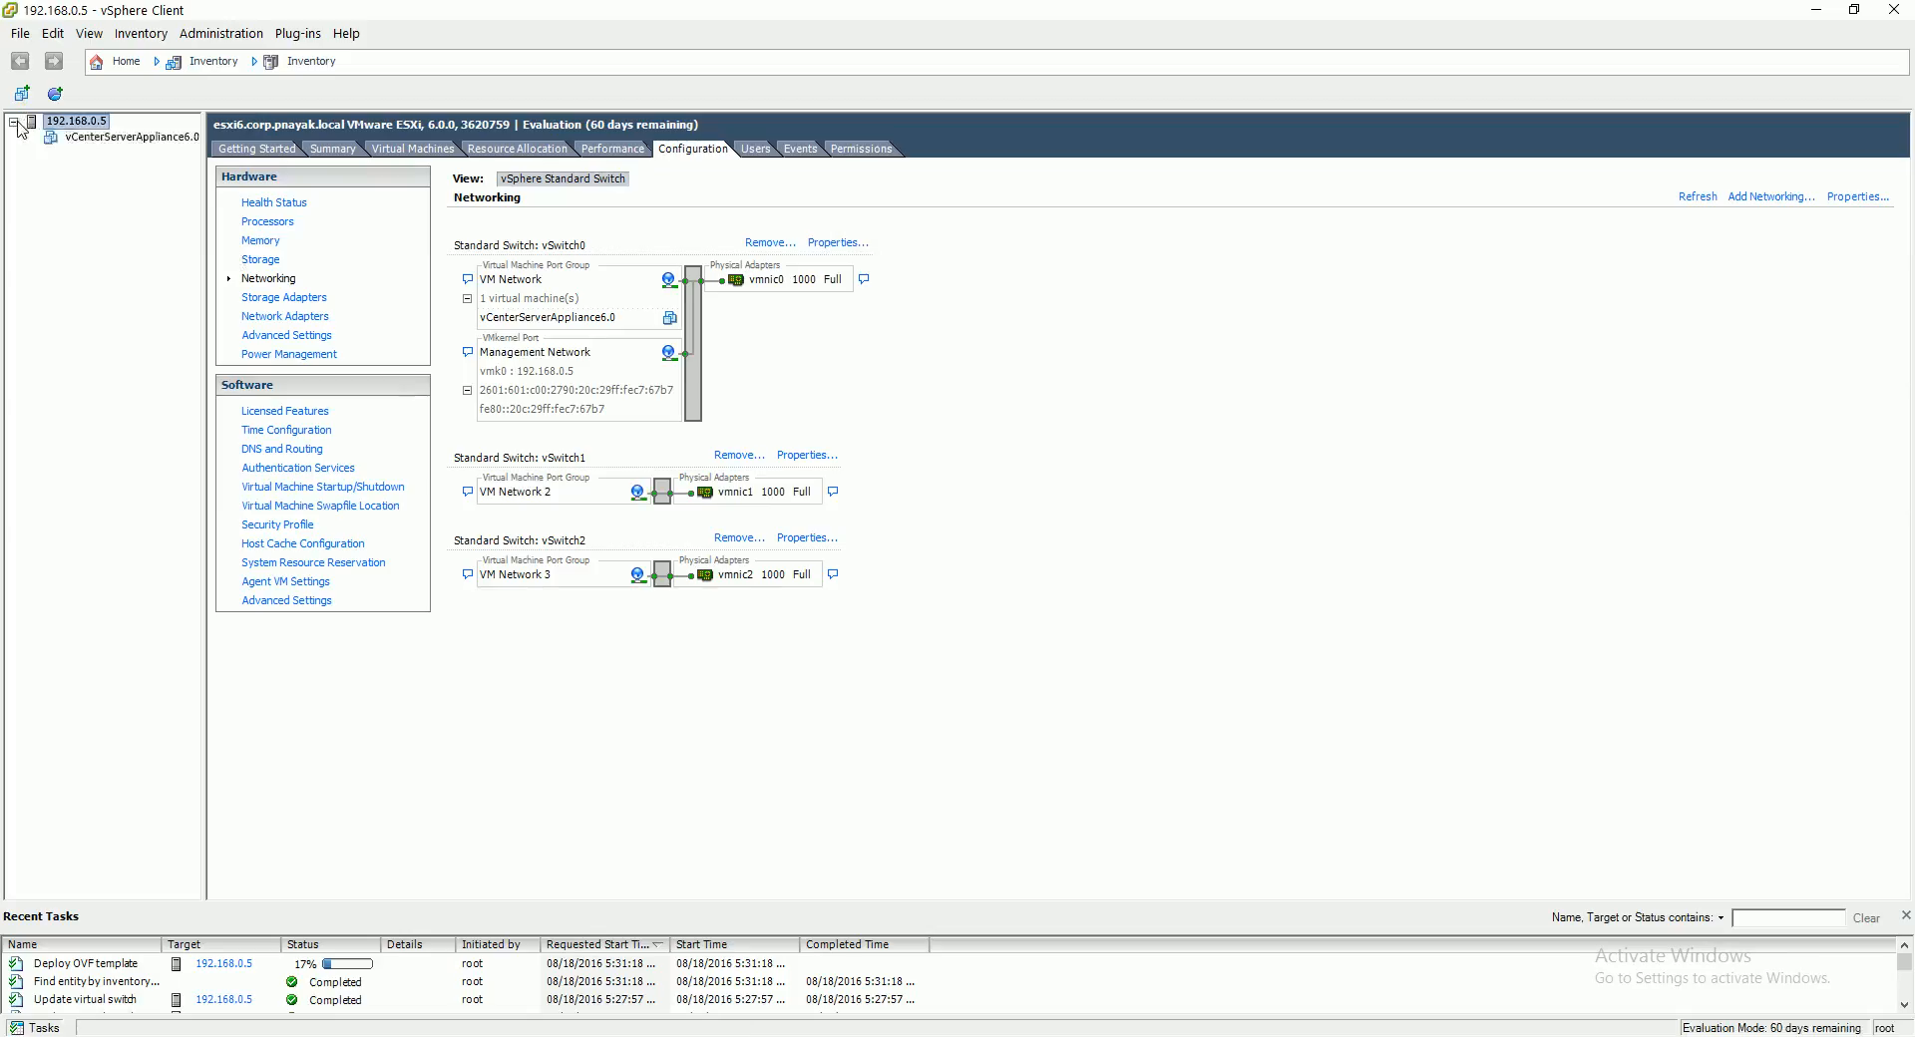
left_click_drag(204, 185, 334, 194)
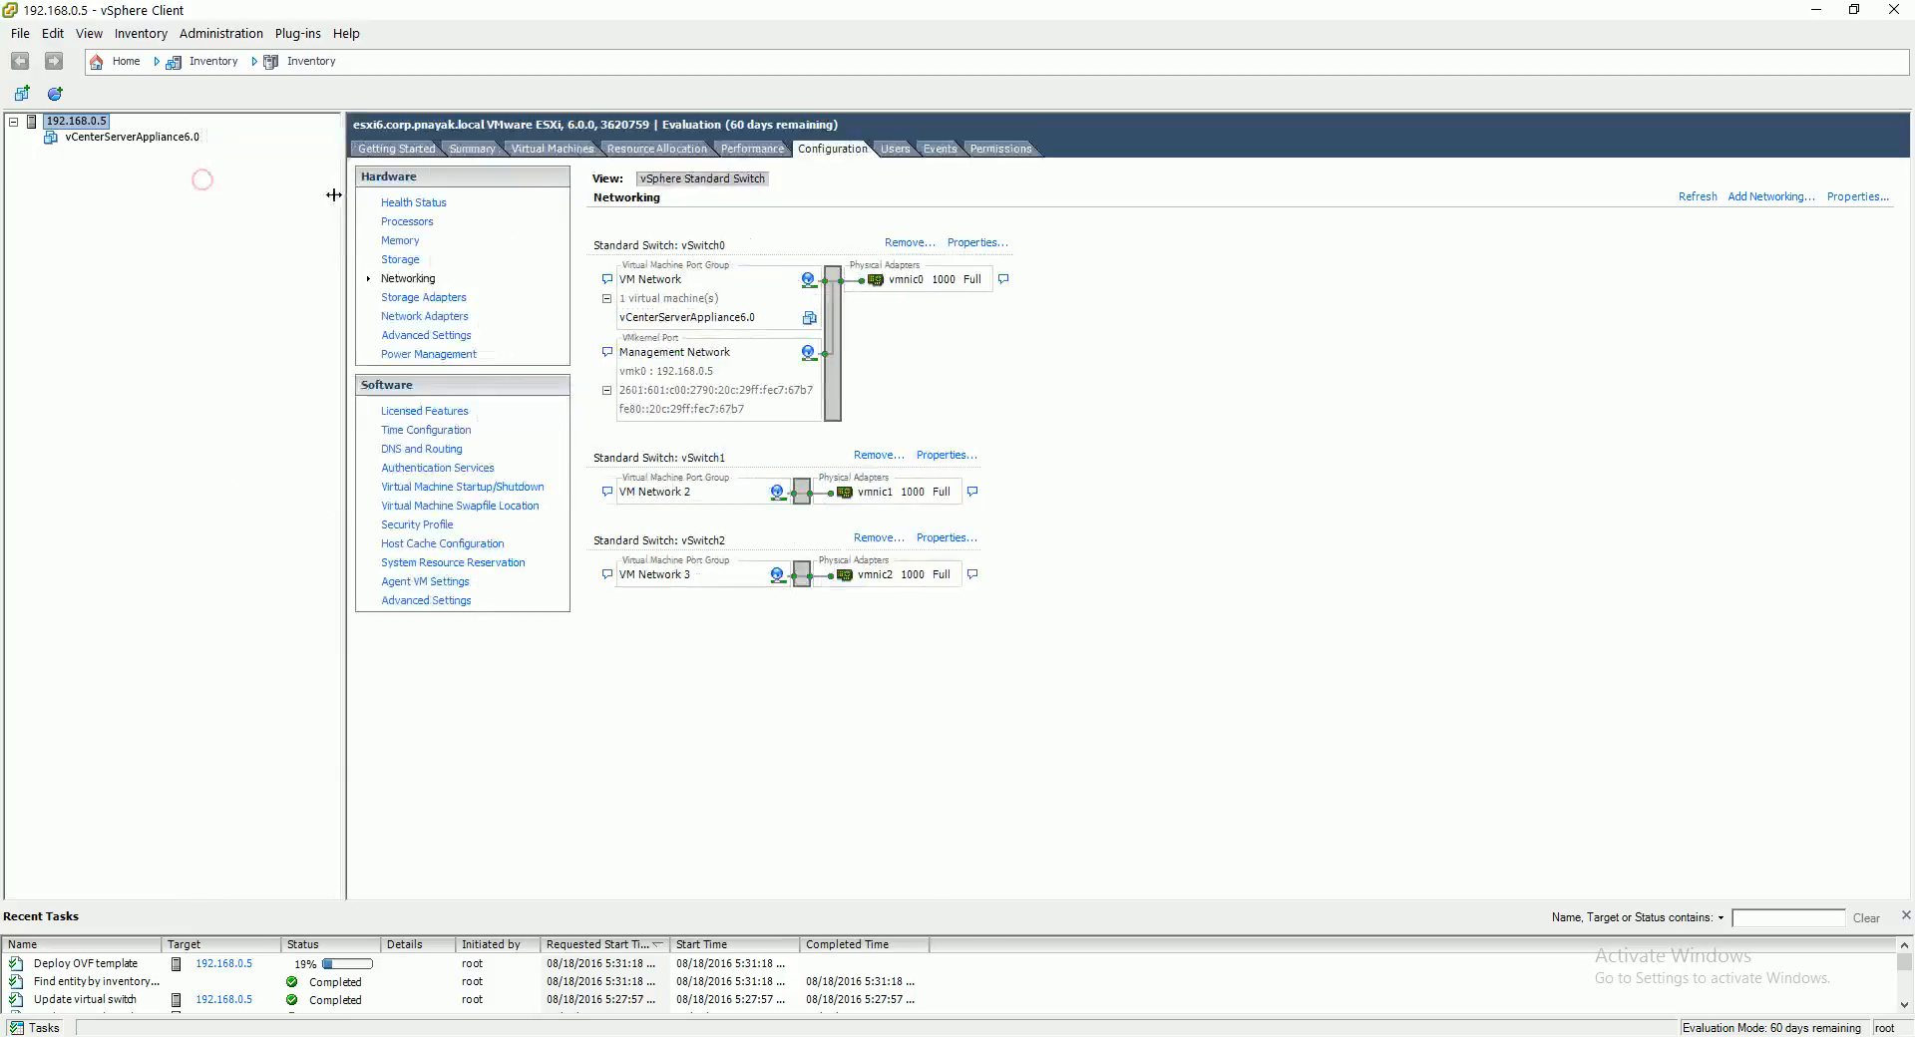
left_click(138, 139)
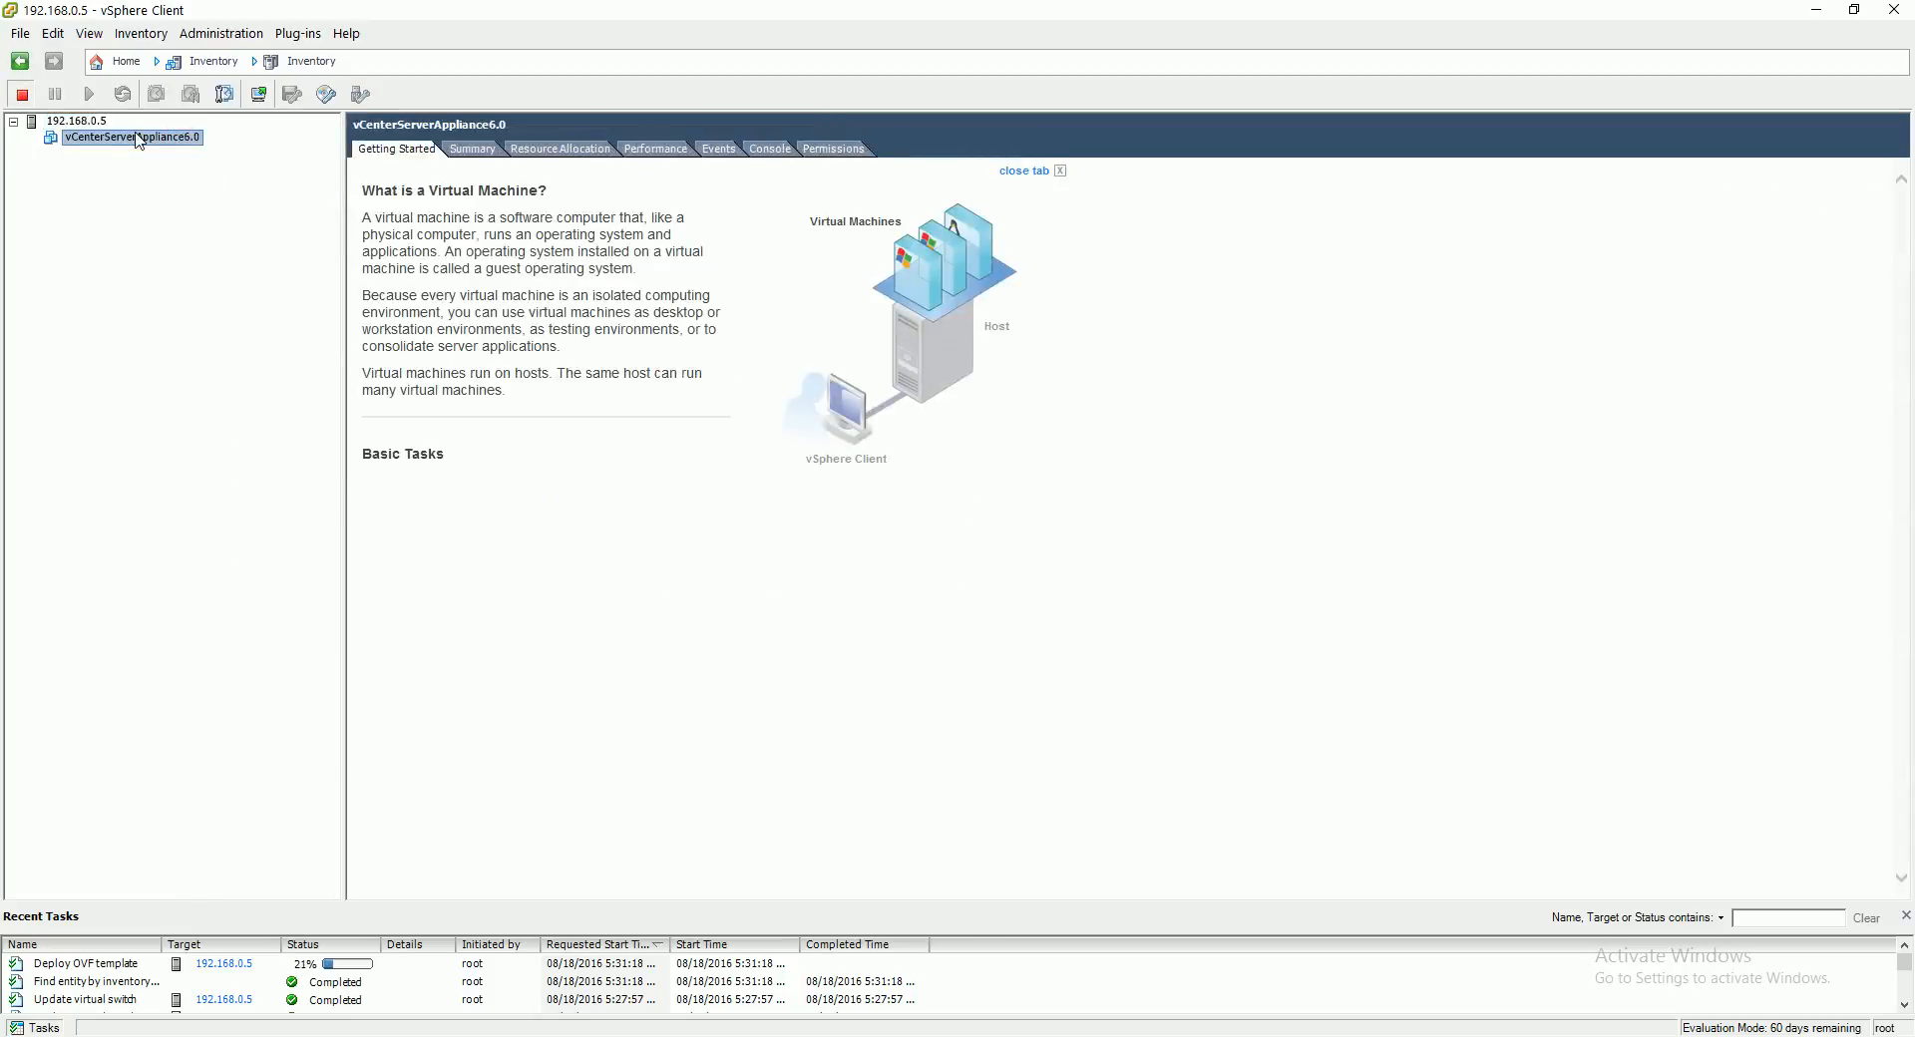
left_click(481, 153)
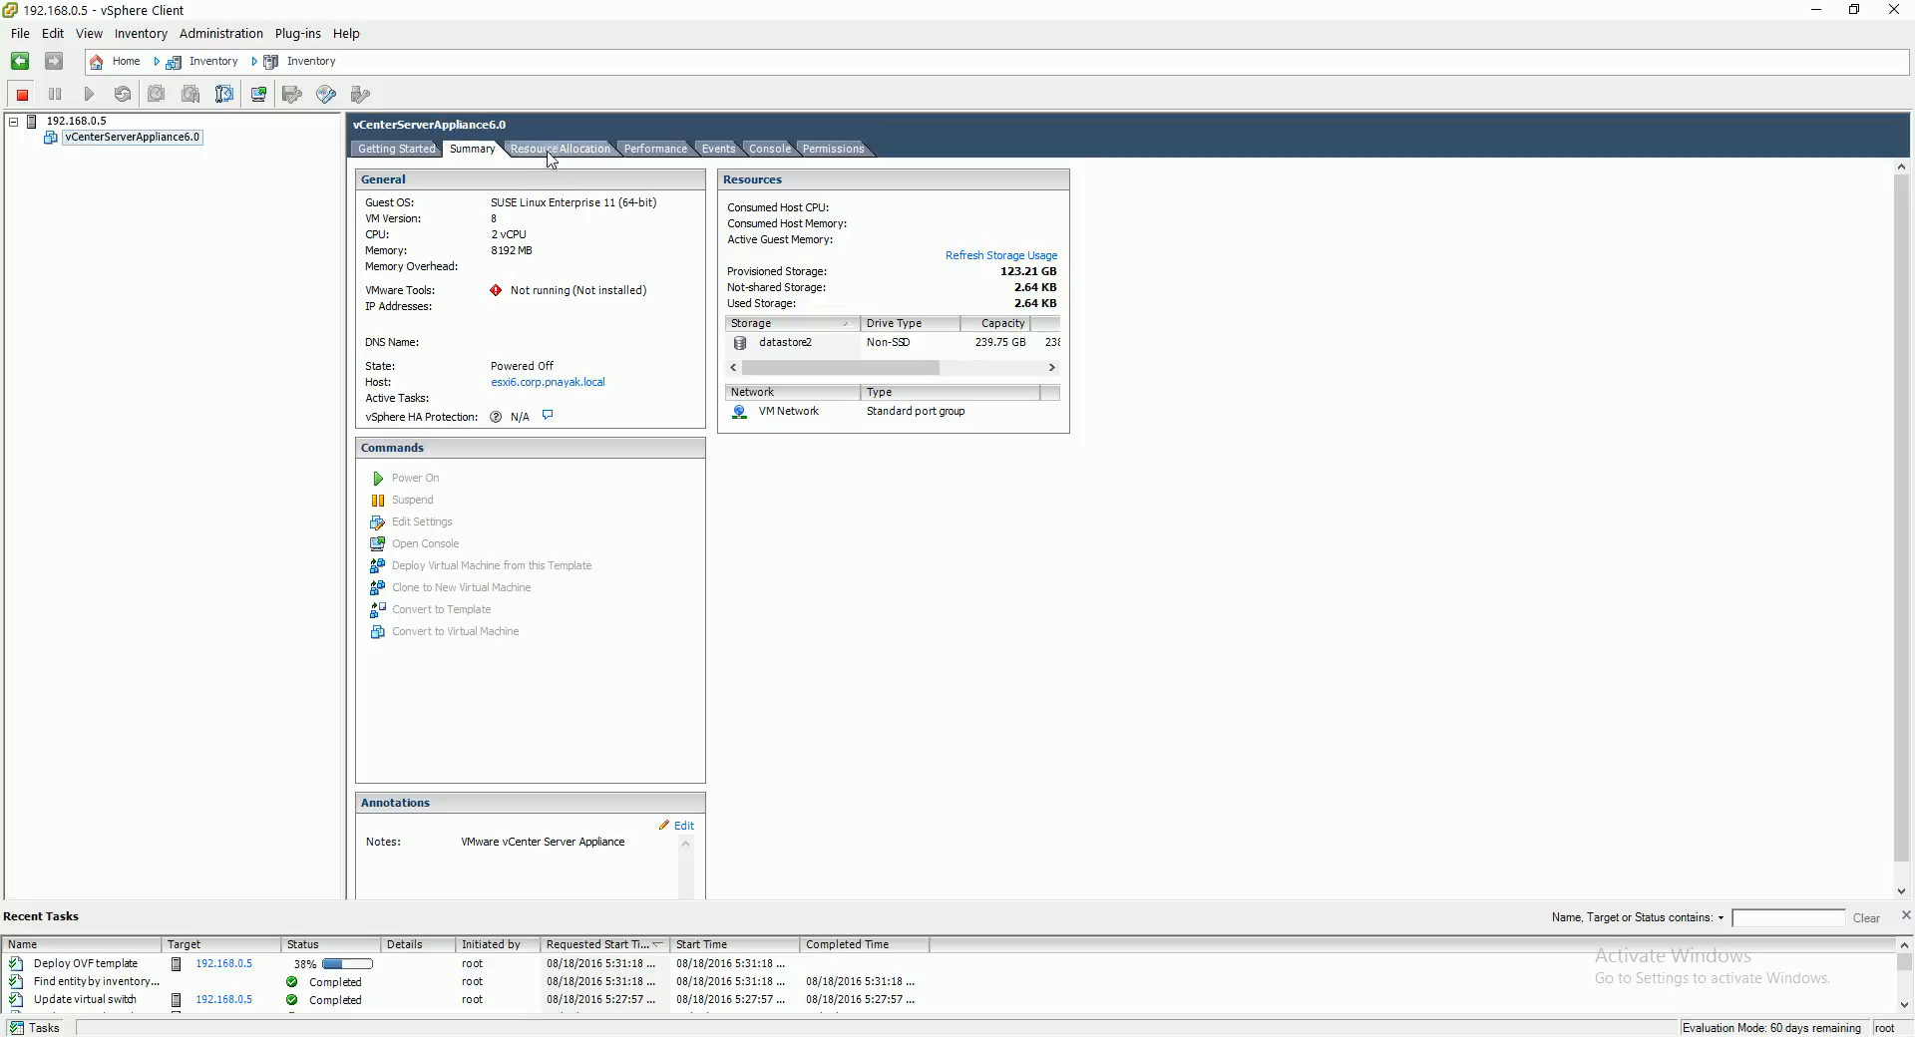
left_click(618, 151)
left_click(654, 150)
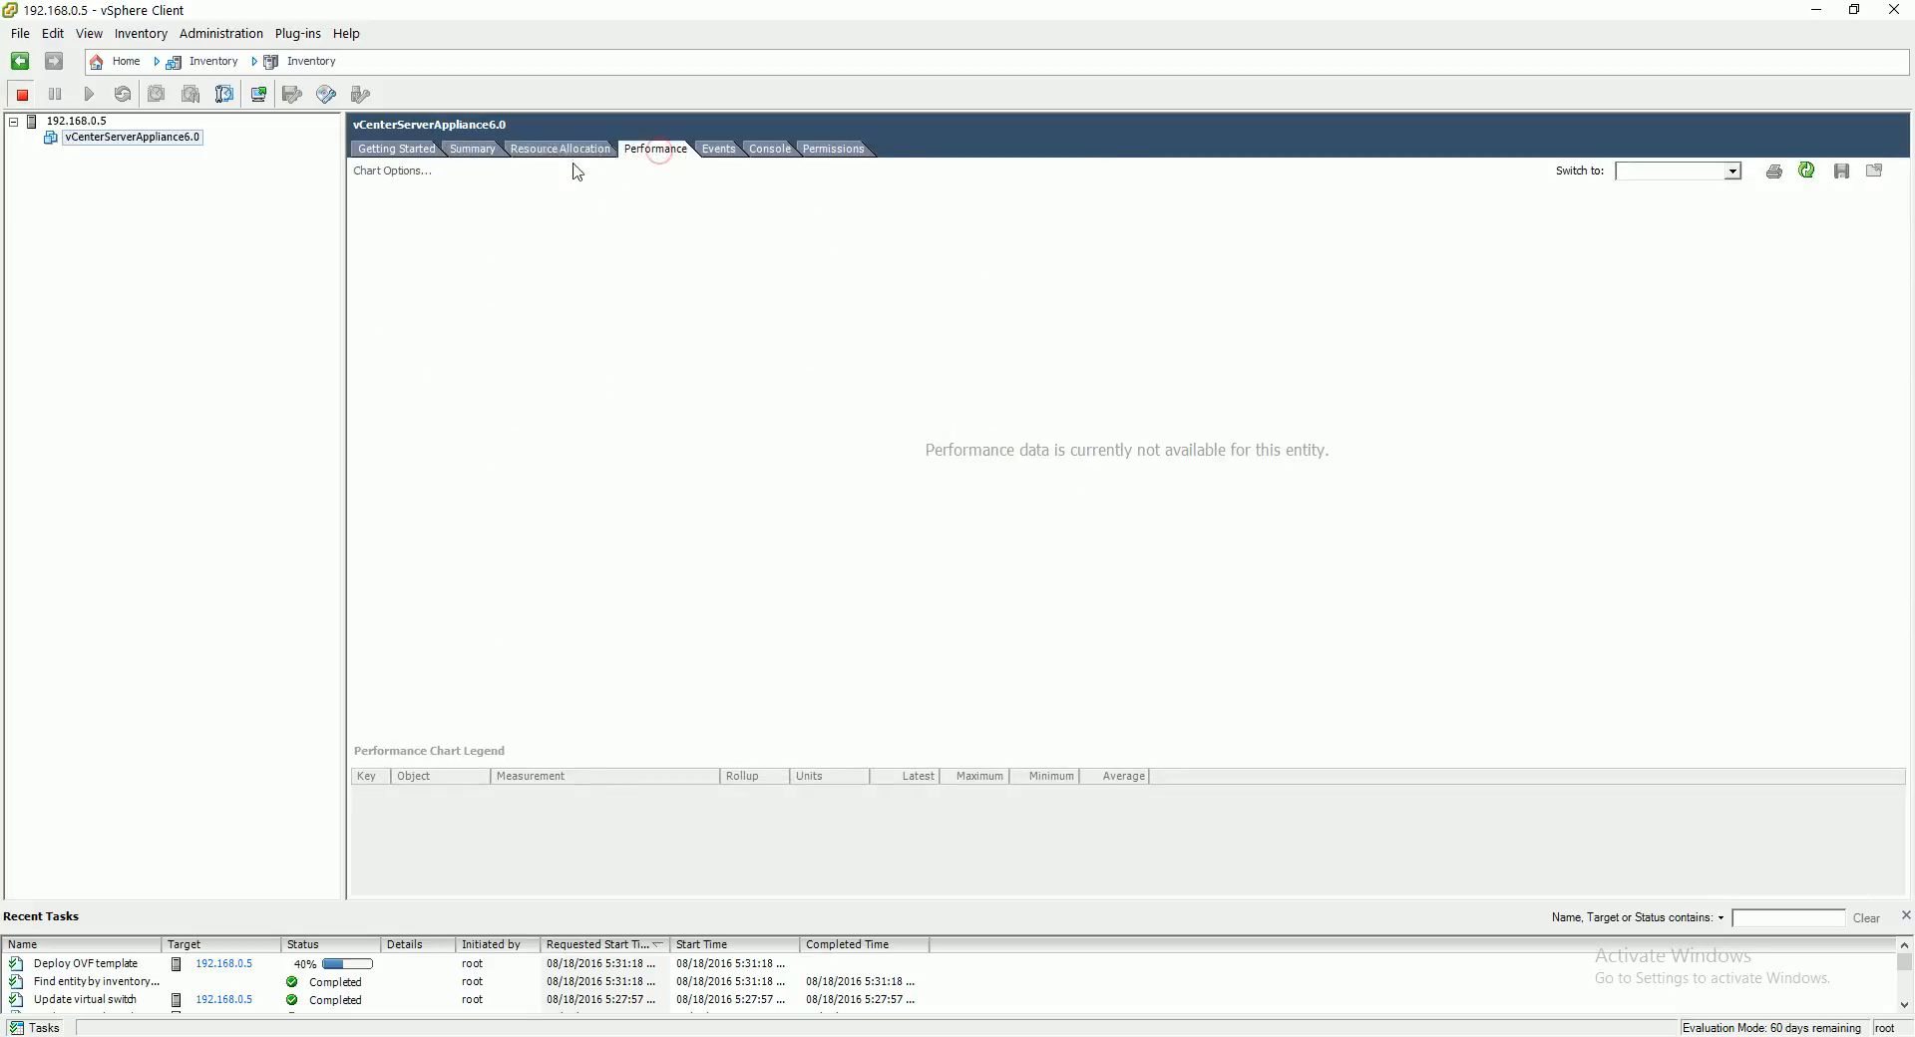
left_click(509, 152)
left_click(472, 149)
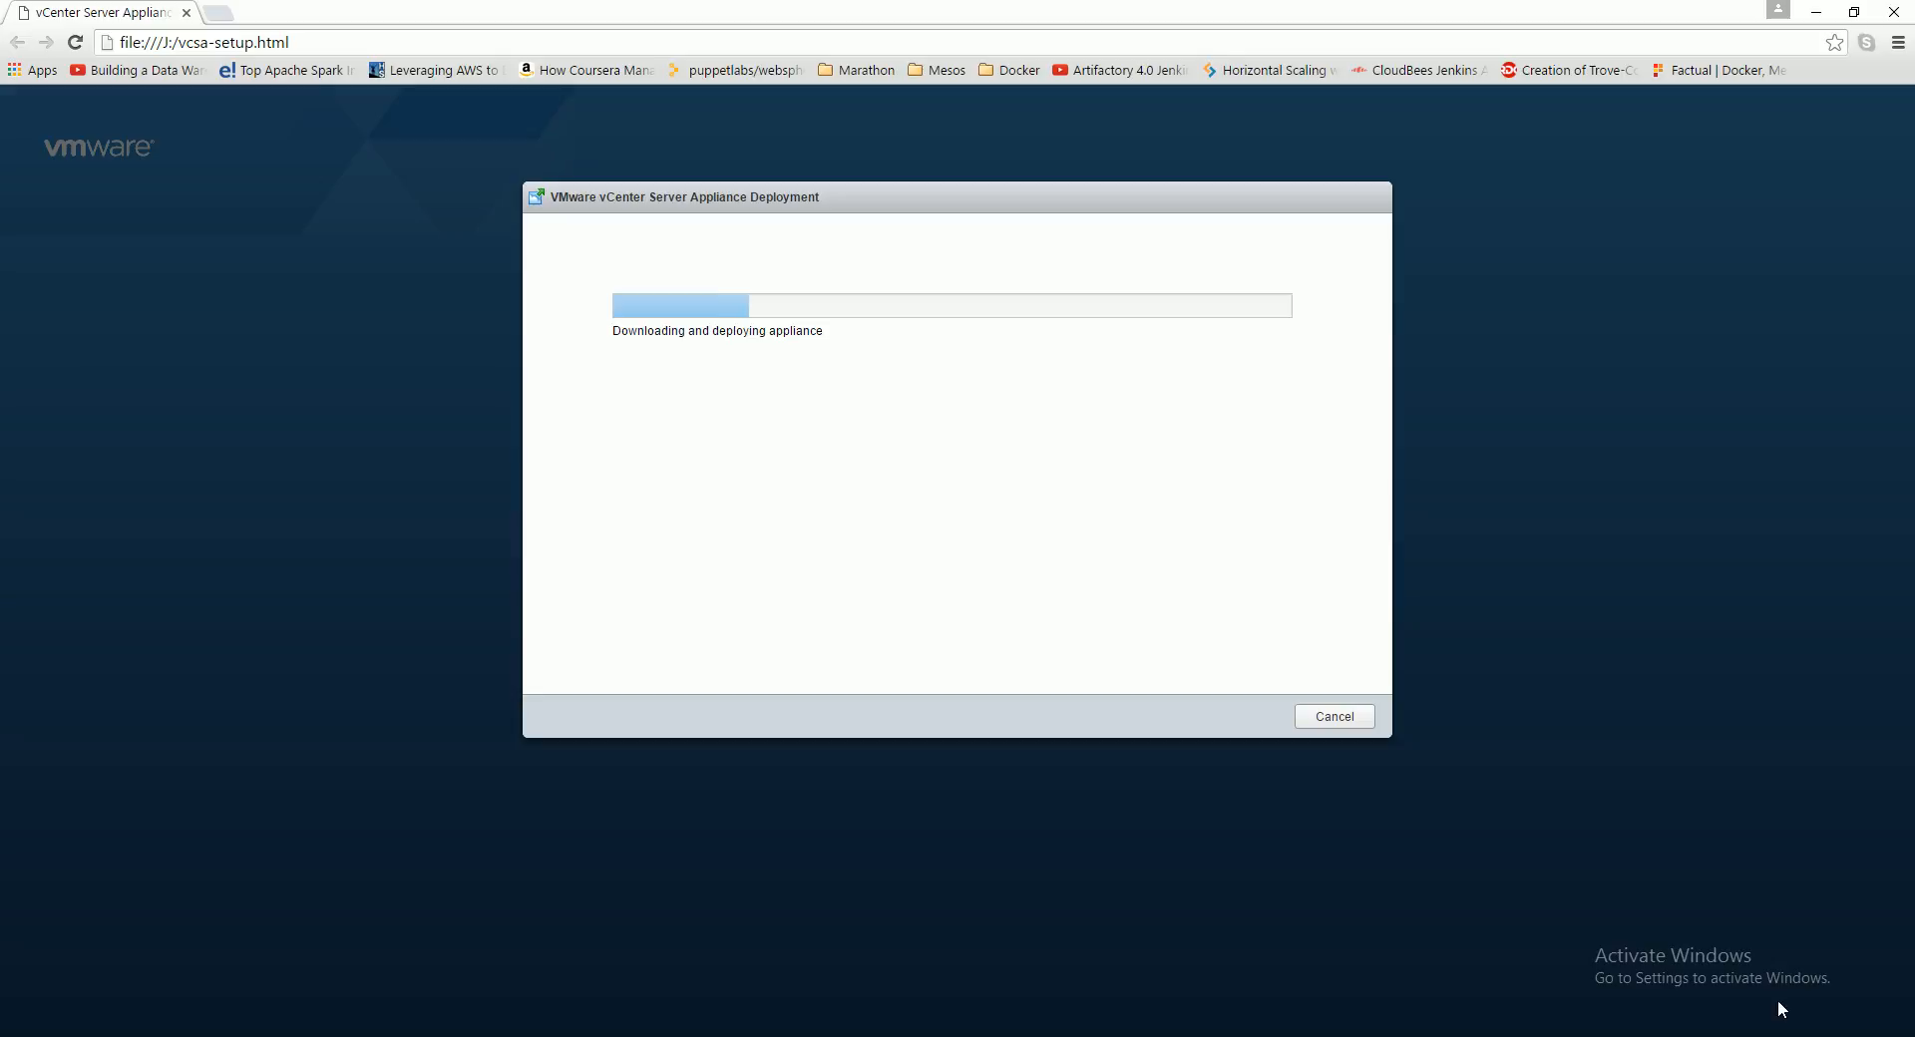
left_click(1749, 1036)
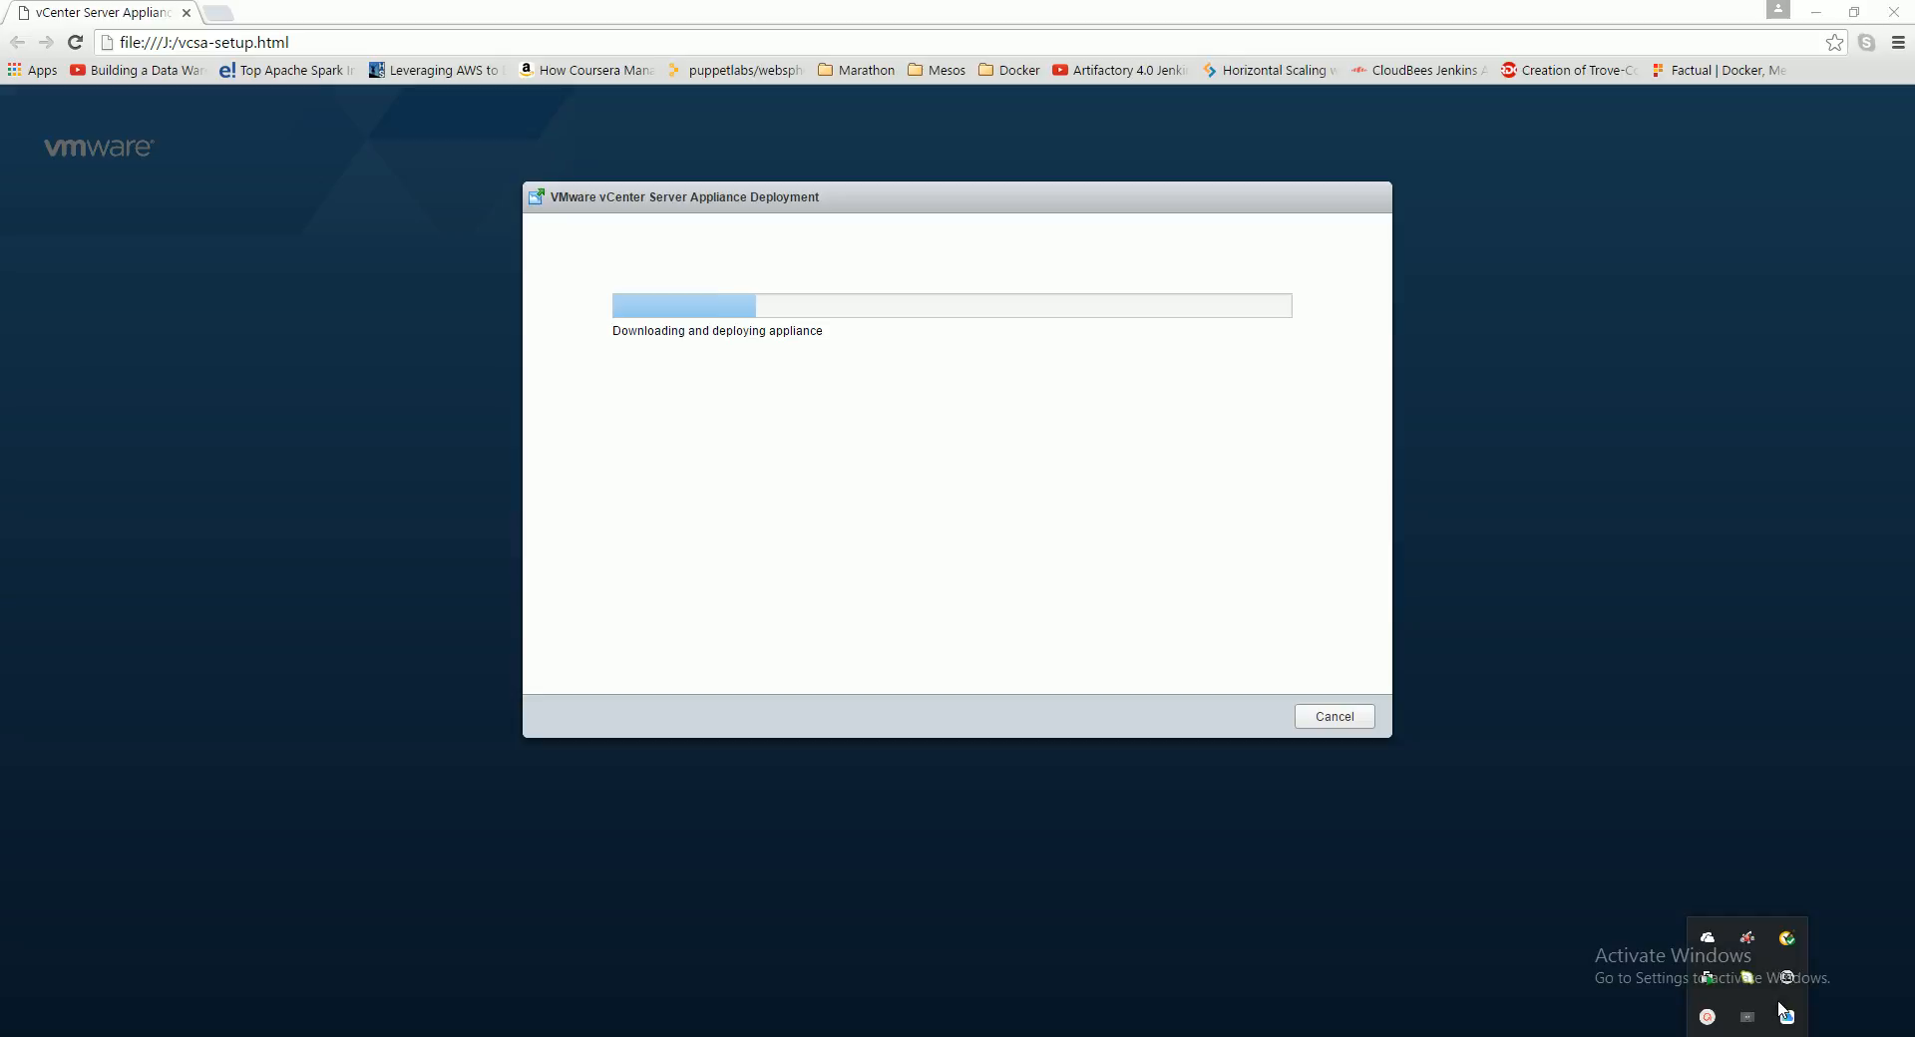
left_click(1710, 1020)
left_click(1794, 1006)
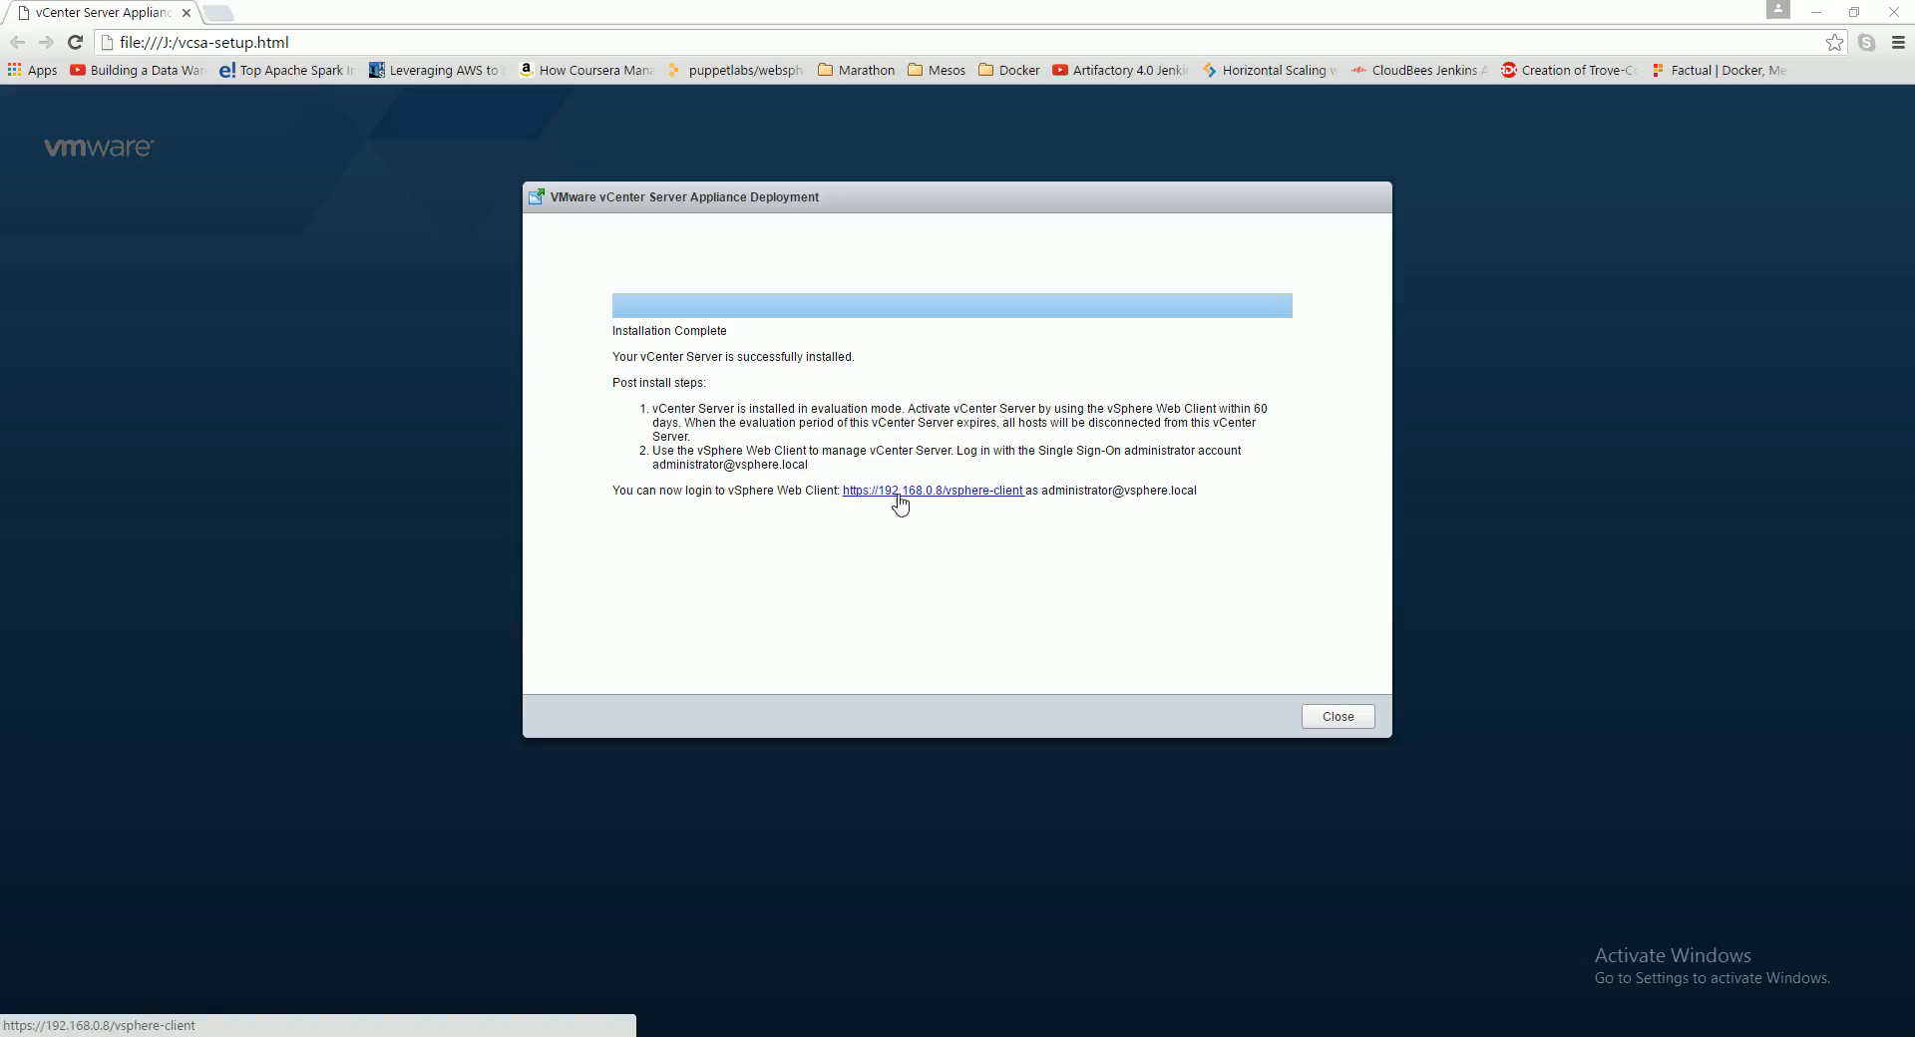
Step: Copy the vSphere Web Client login line from the installation results into a new Notepad document
left_click_drag(1042, 492, 1204, 504)
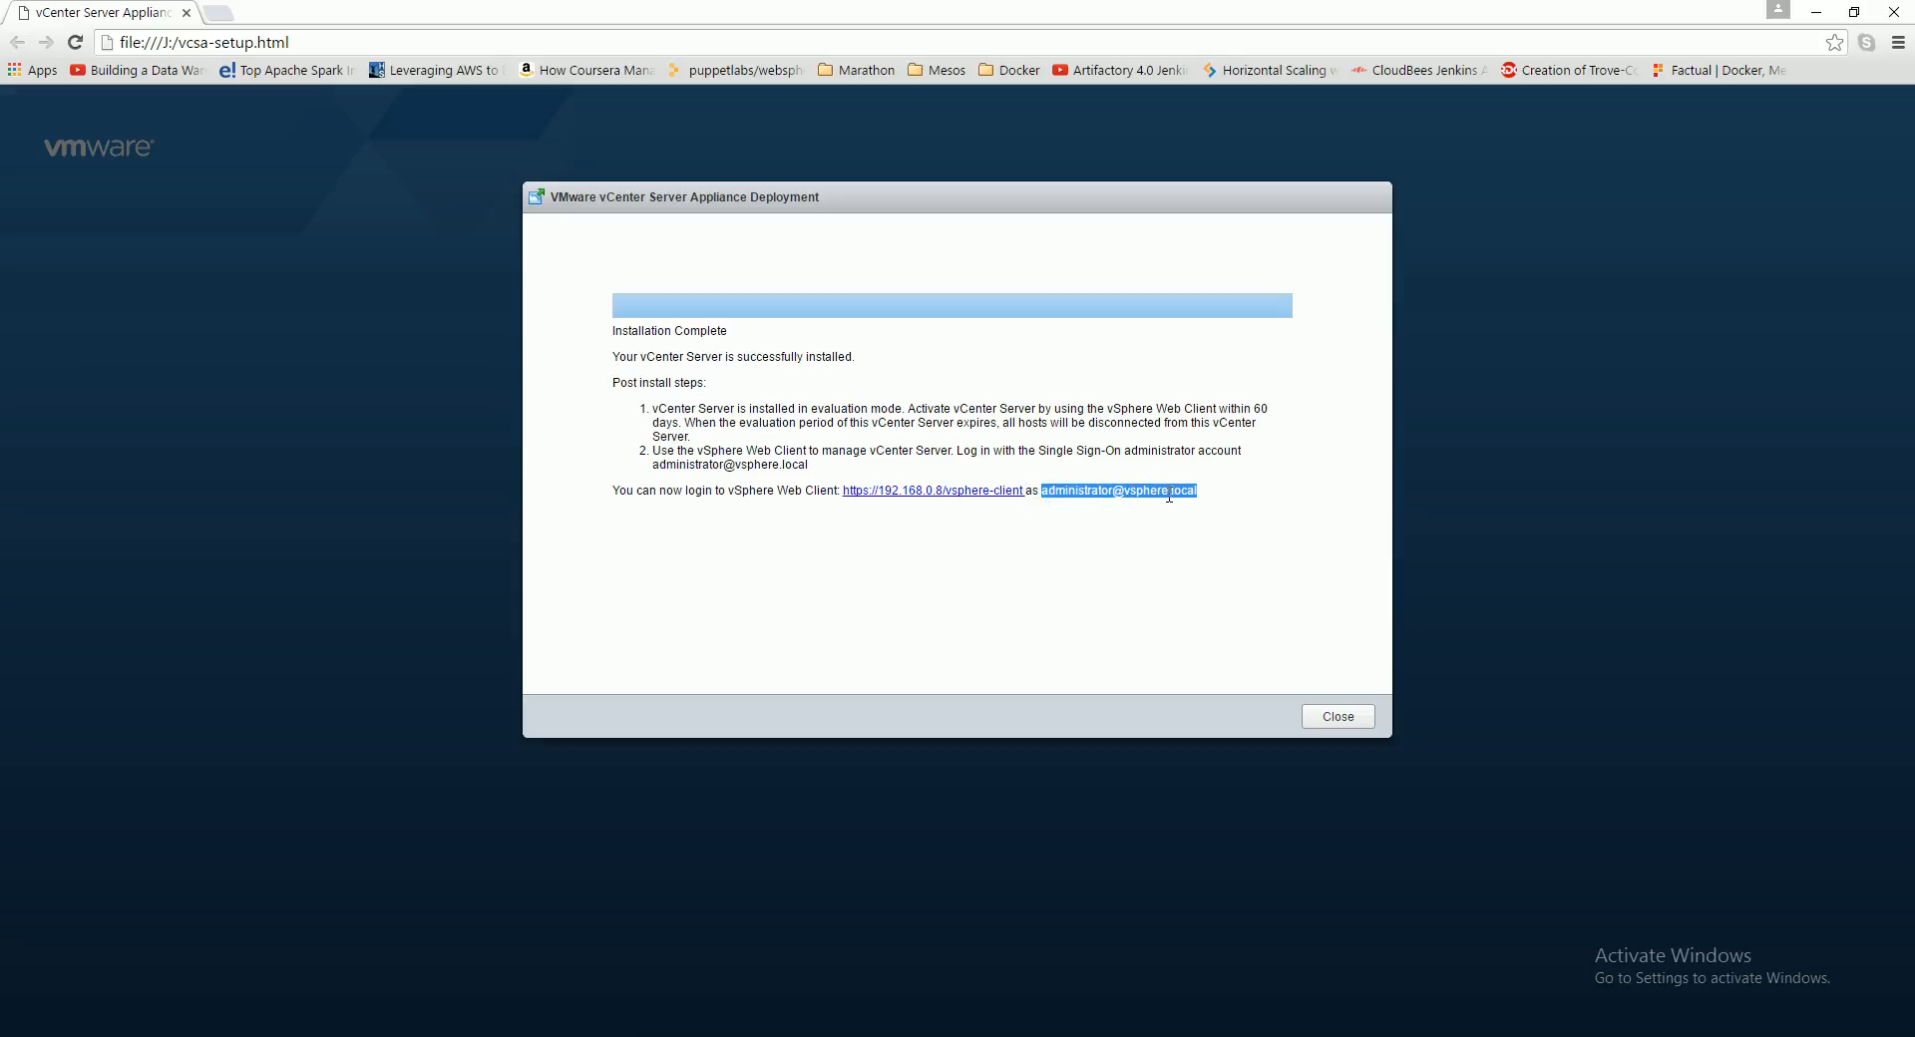
left_click_drag(1192, 494, 972, 478)
left_click(1249, 518)
left_click_drag(1202, 492, 581, 508)
key("ctrl+c")
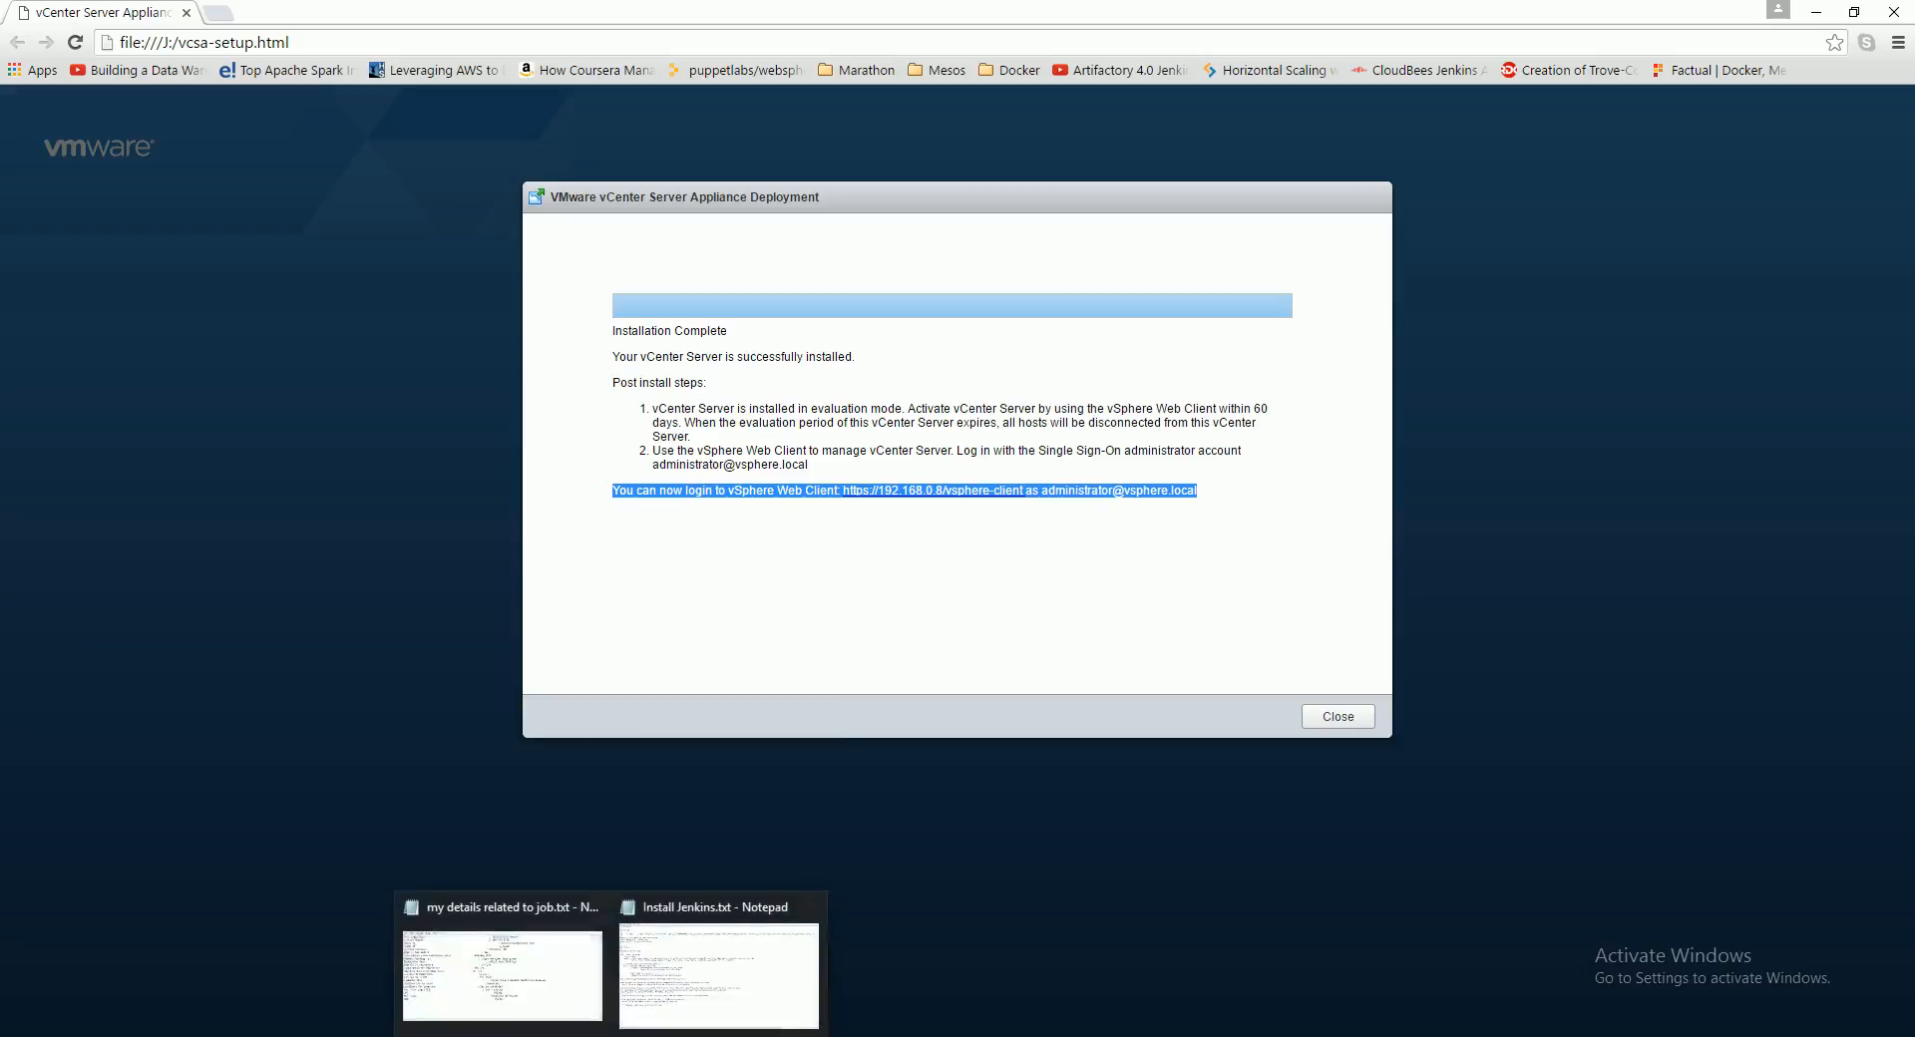
left_click(190, 1036)
type("not")
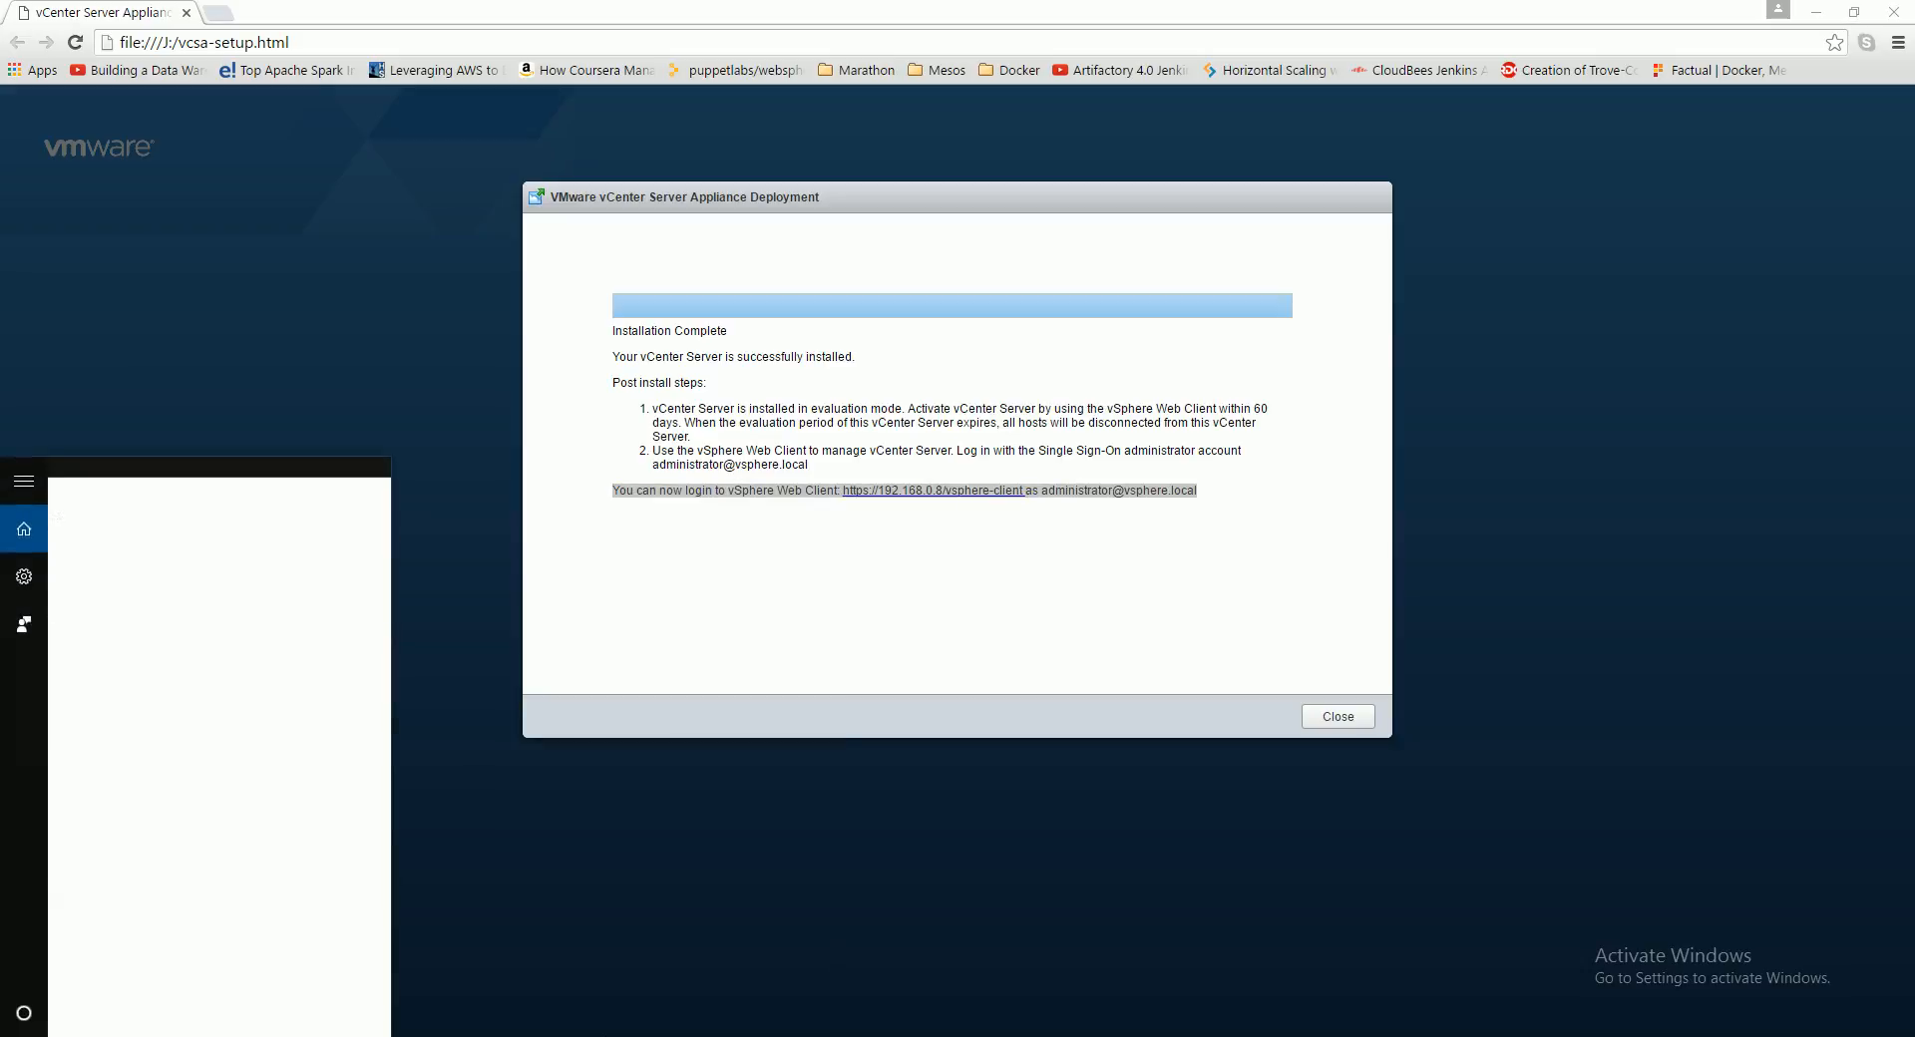
left_click(120, 570)
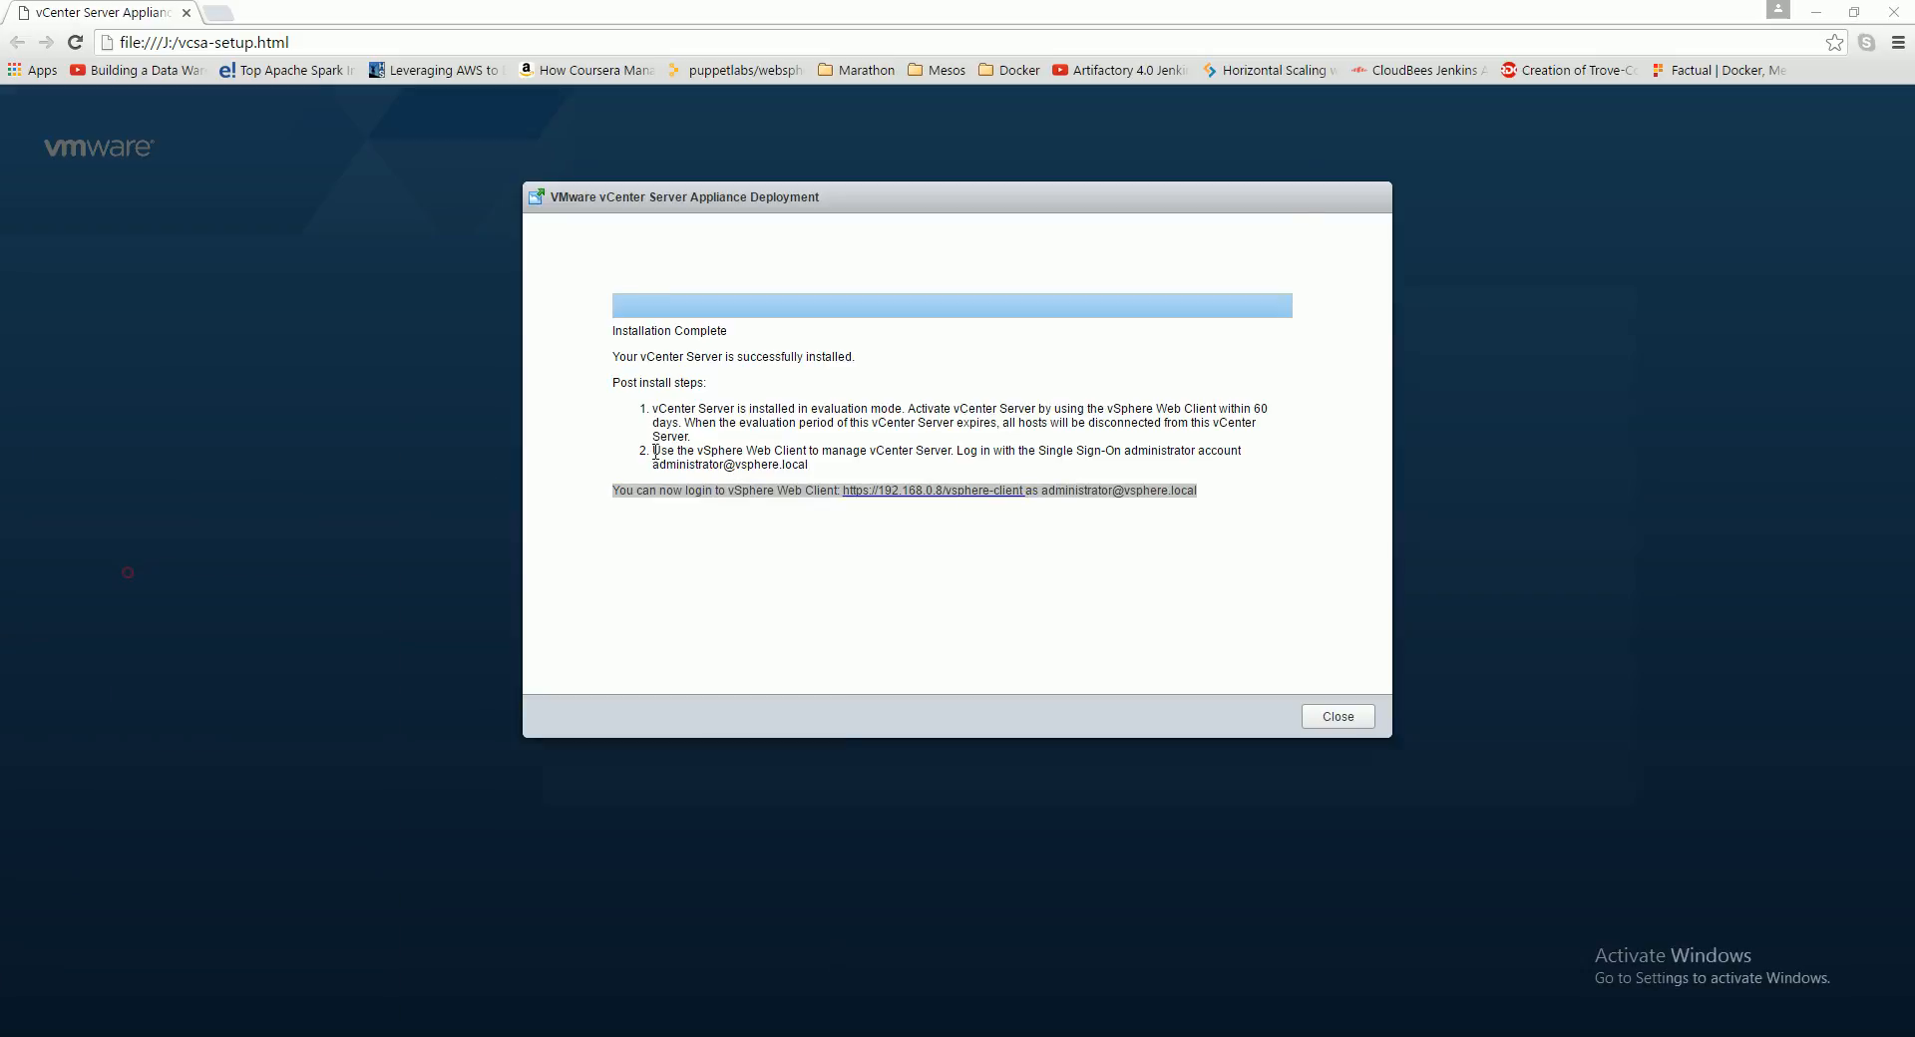
key("ctrl+v")
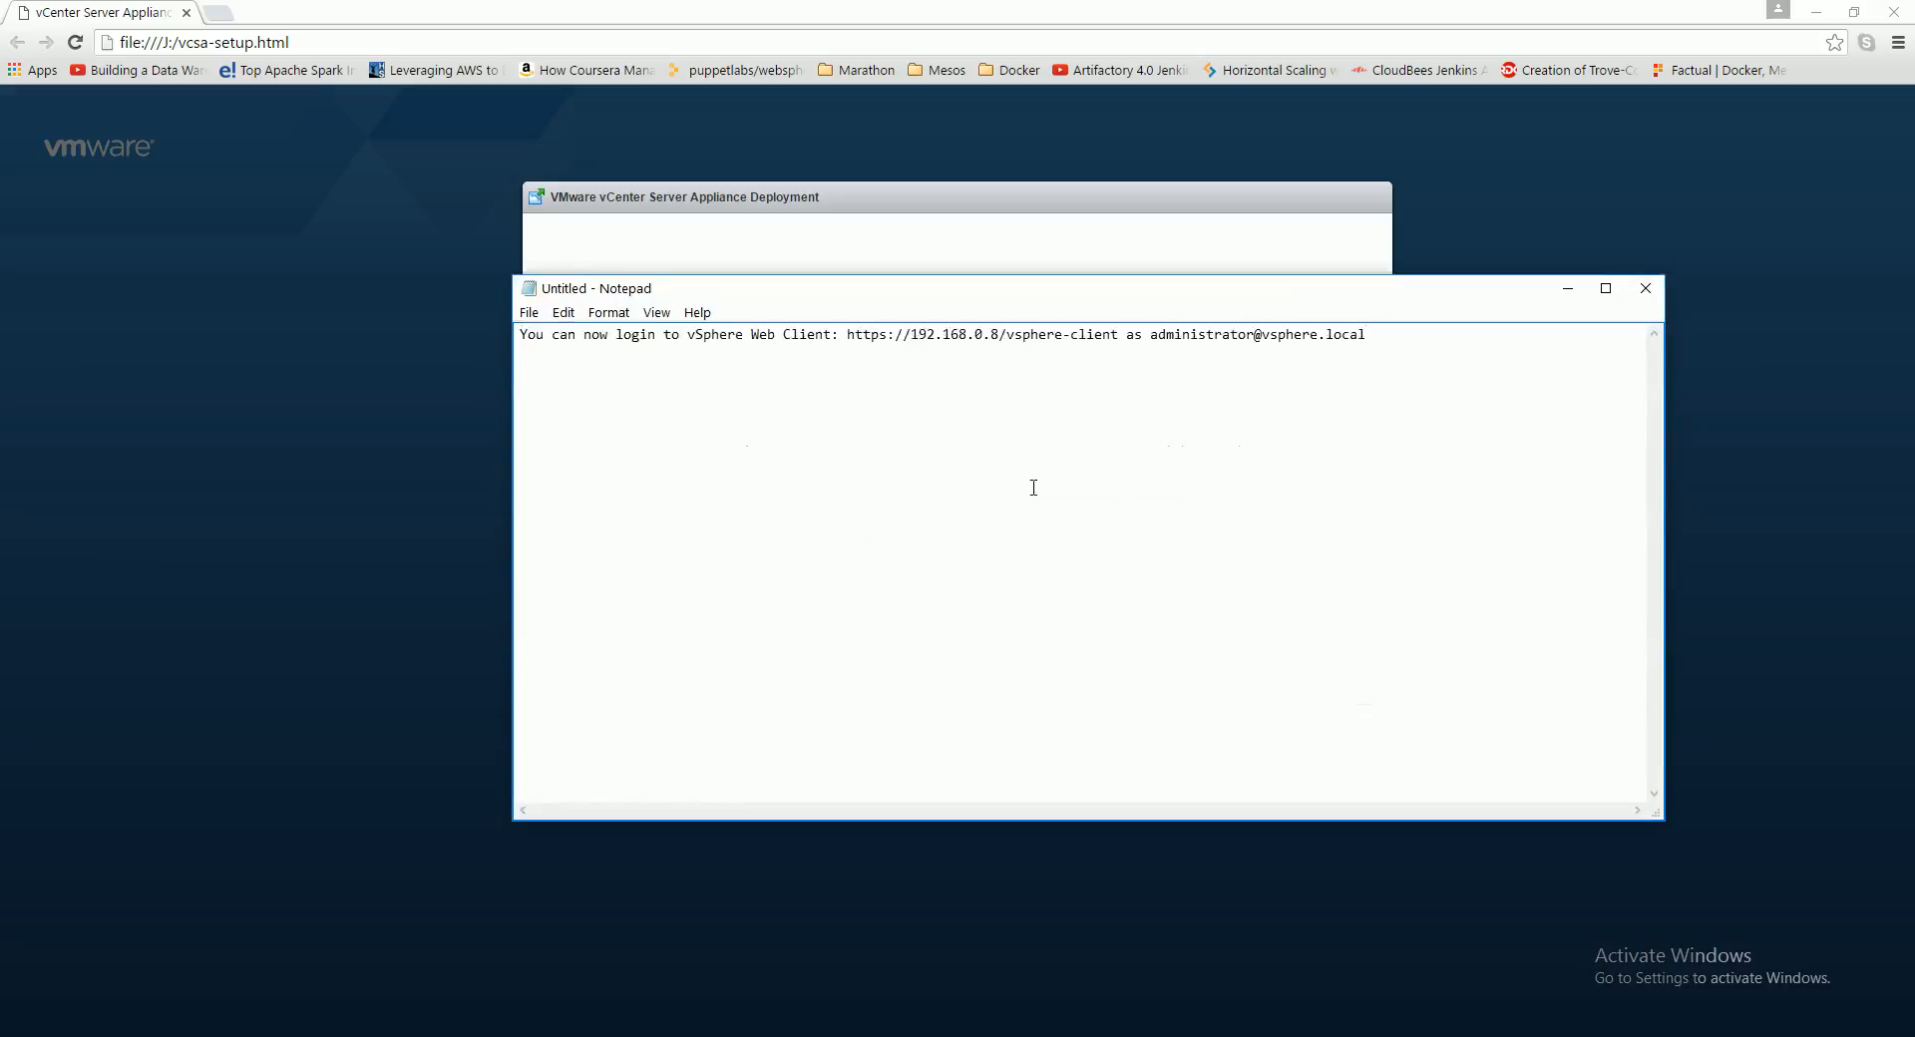
left_click_drag(849, 336, 1121, 333)
key("ctrl+c")
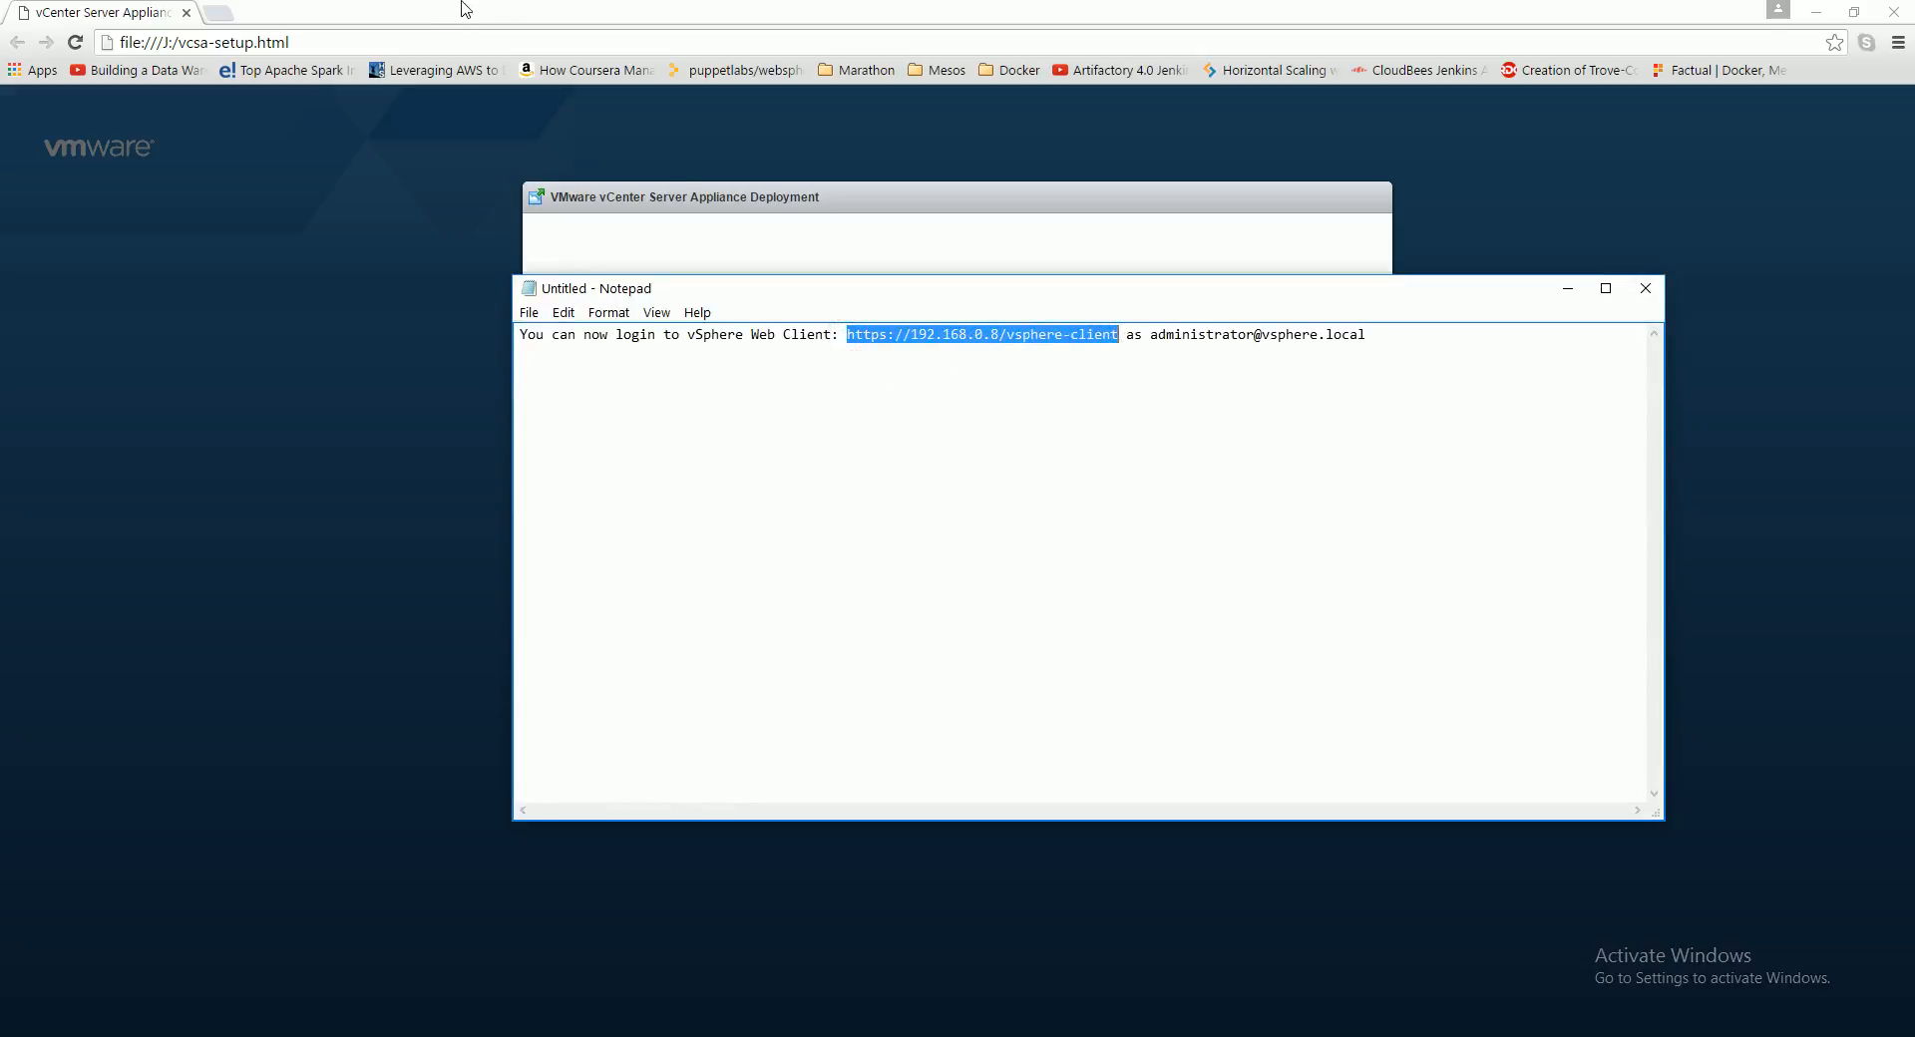
left_click(216, 13)
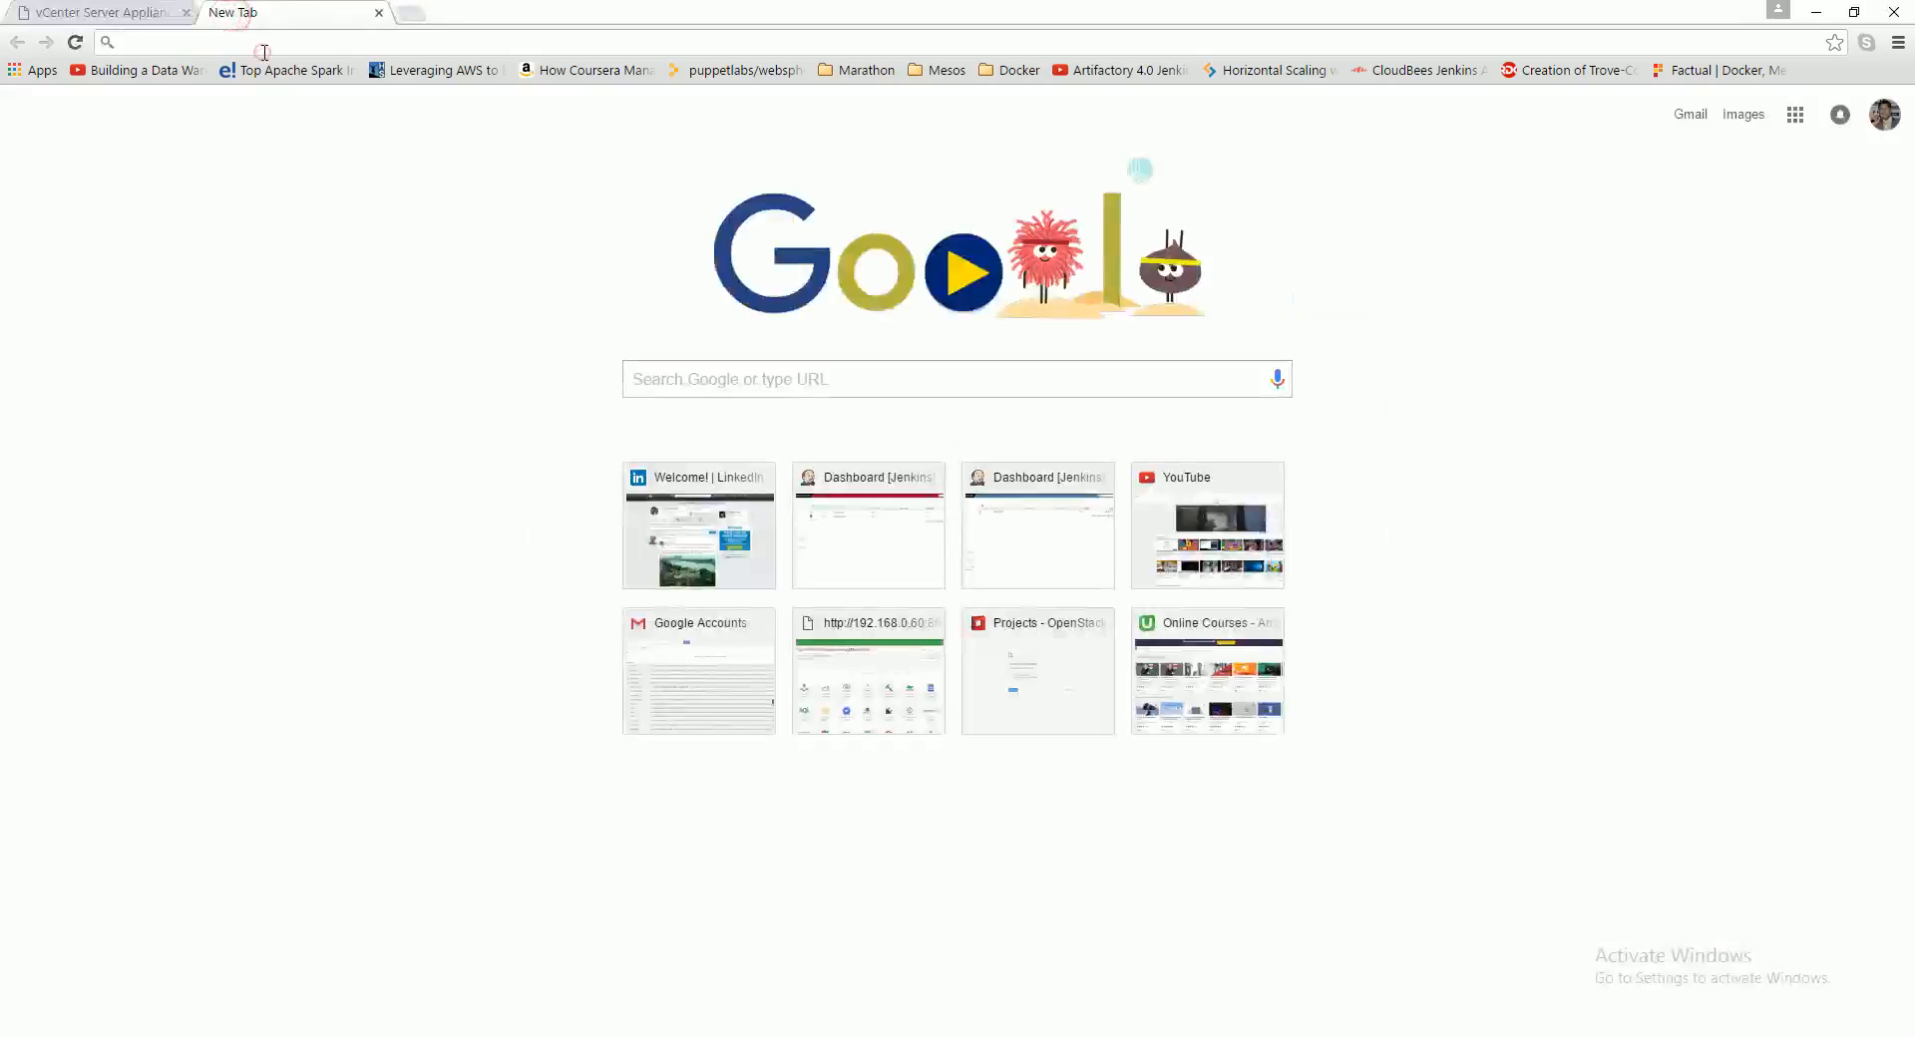
left_click(264, 50)
key("ctrl+v")
key("Return")
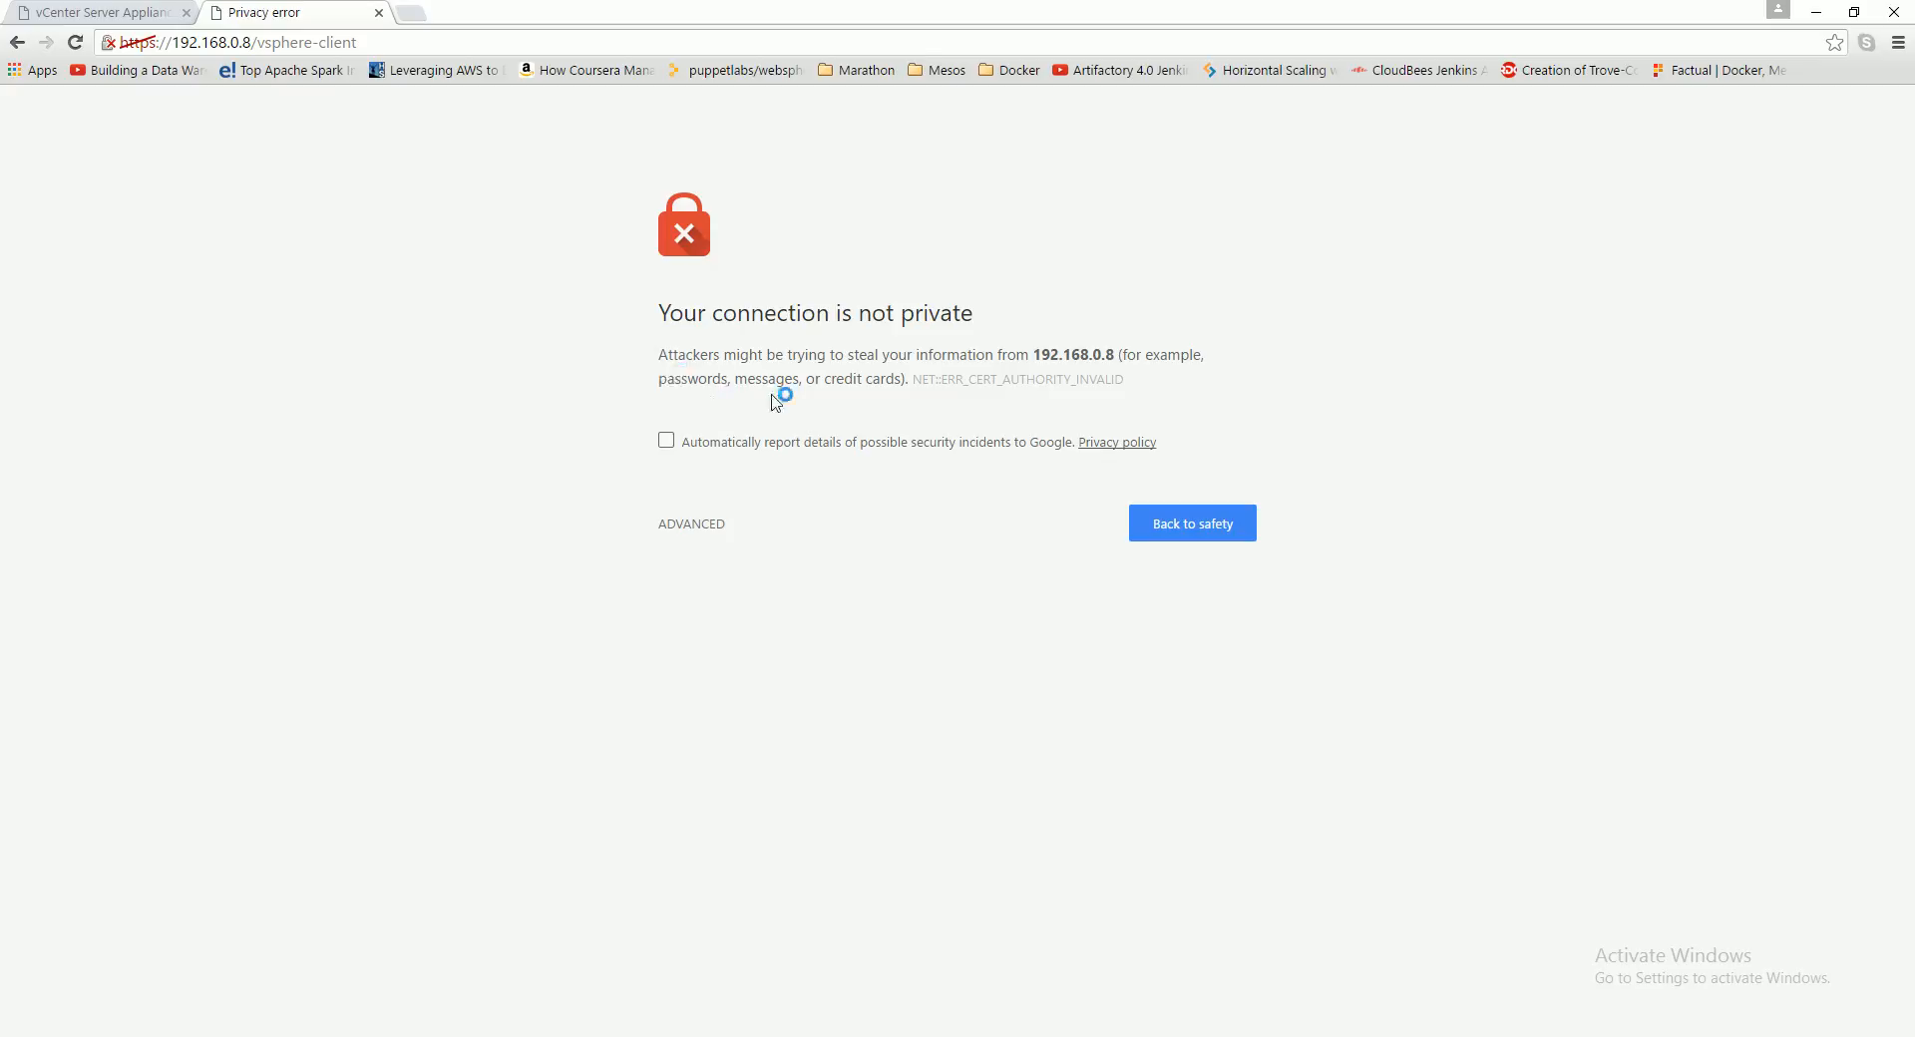
left_click(710, 525)
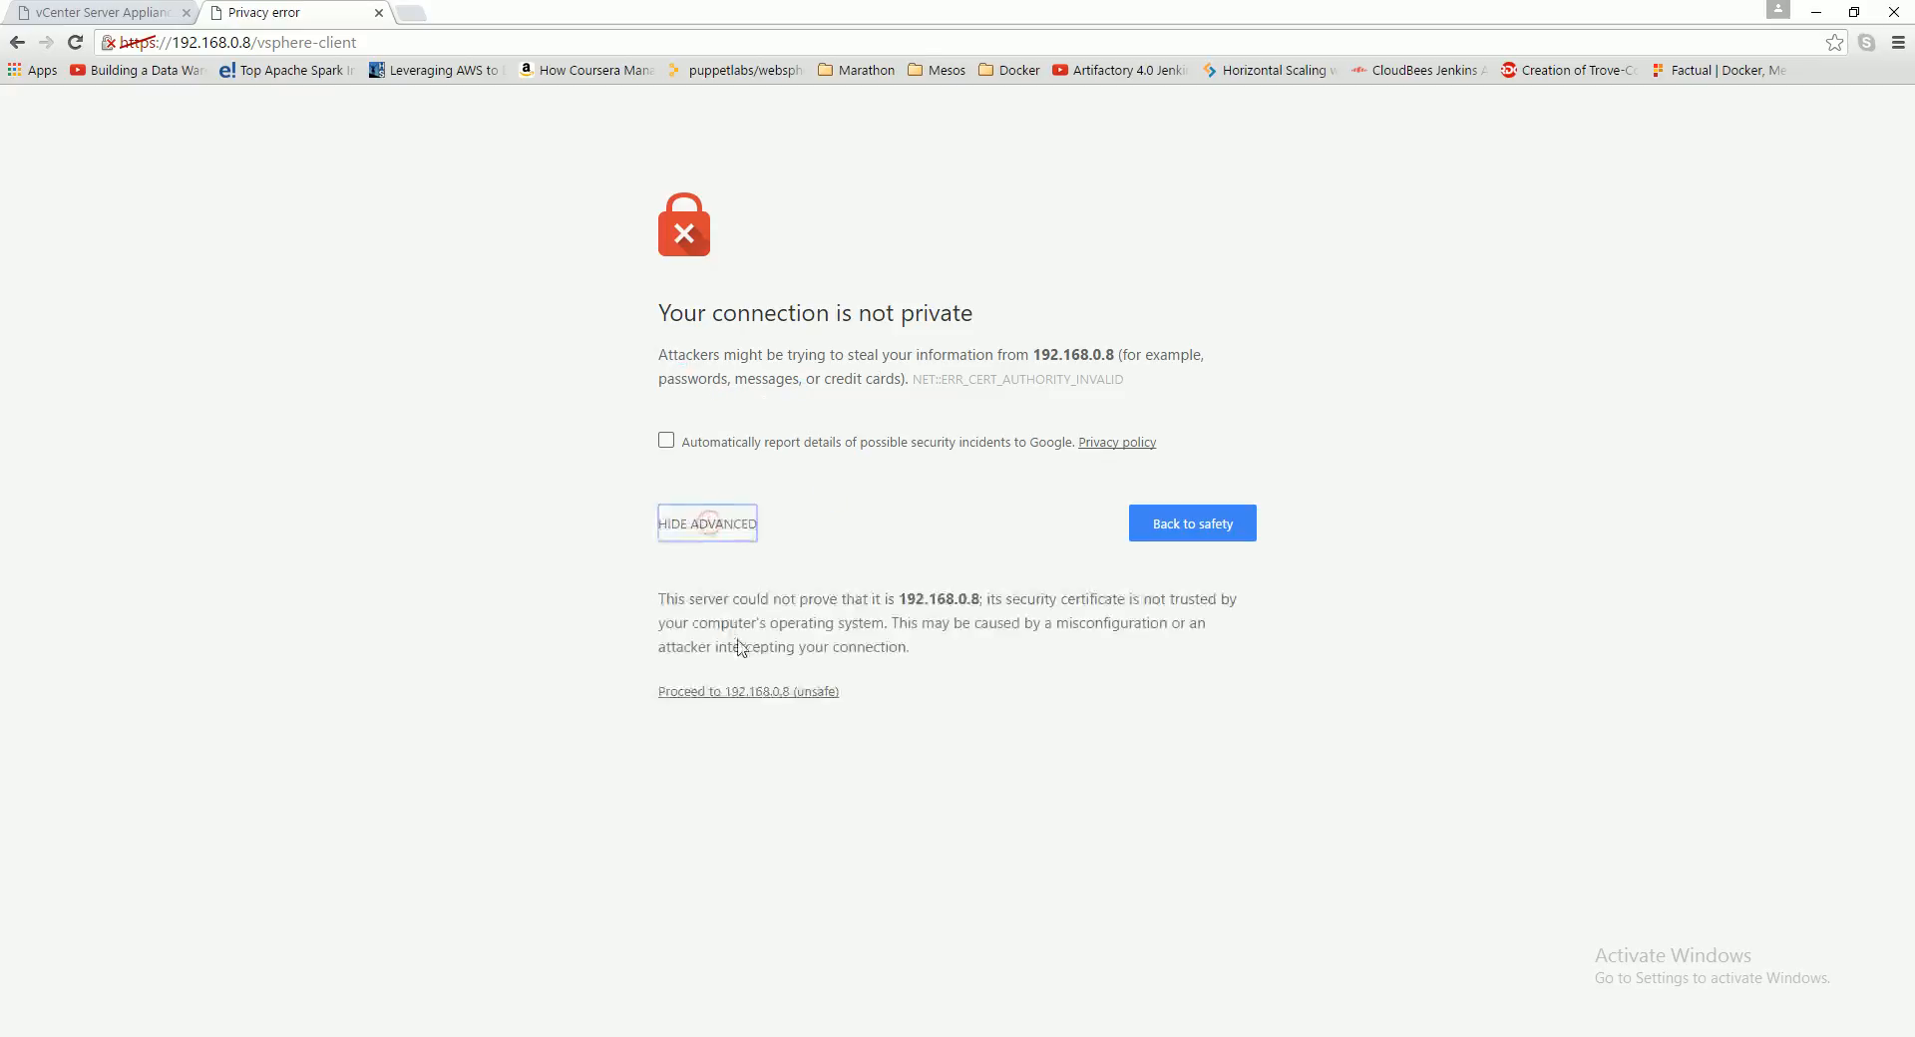
left_click(739, 692)
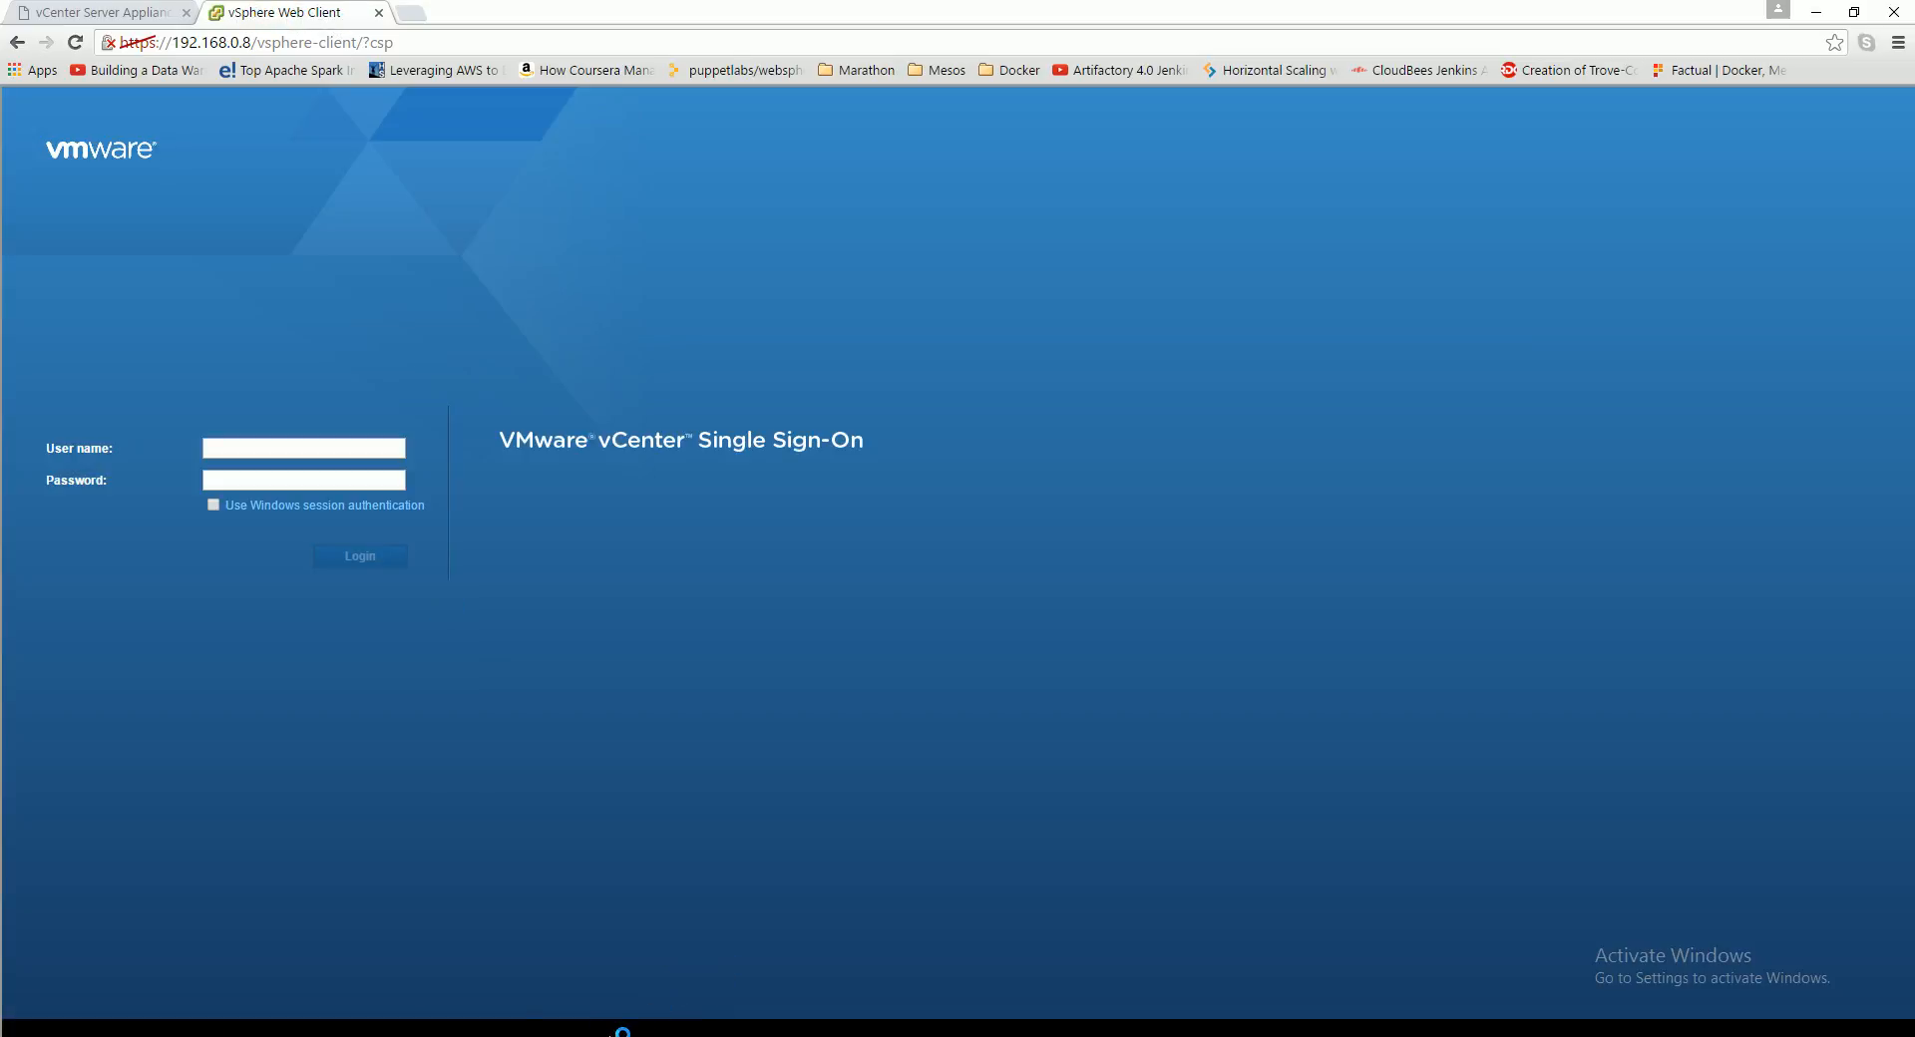
Step: Copy the Single Sign-On administrator's full user name, including its domain, from the Notepad note
mouse_move(621, 1032)
left_click(824, 943)
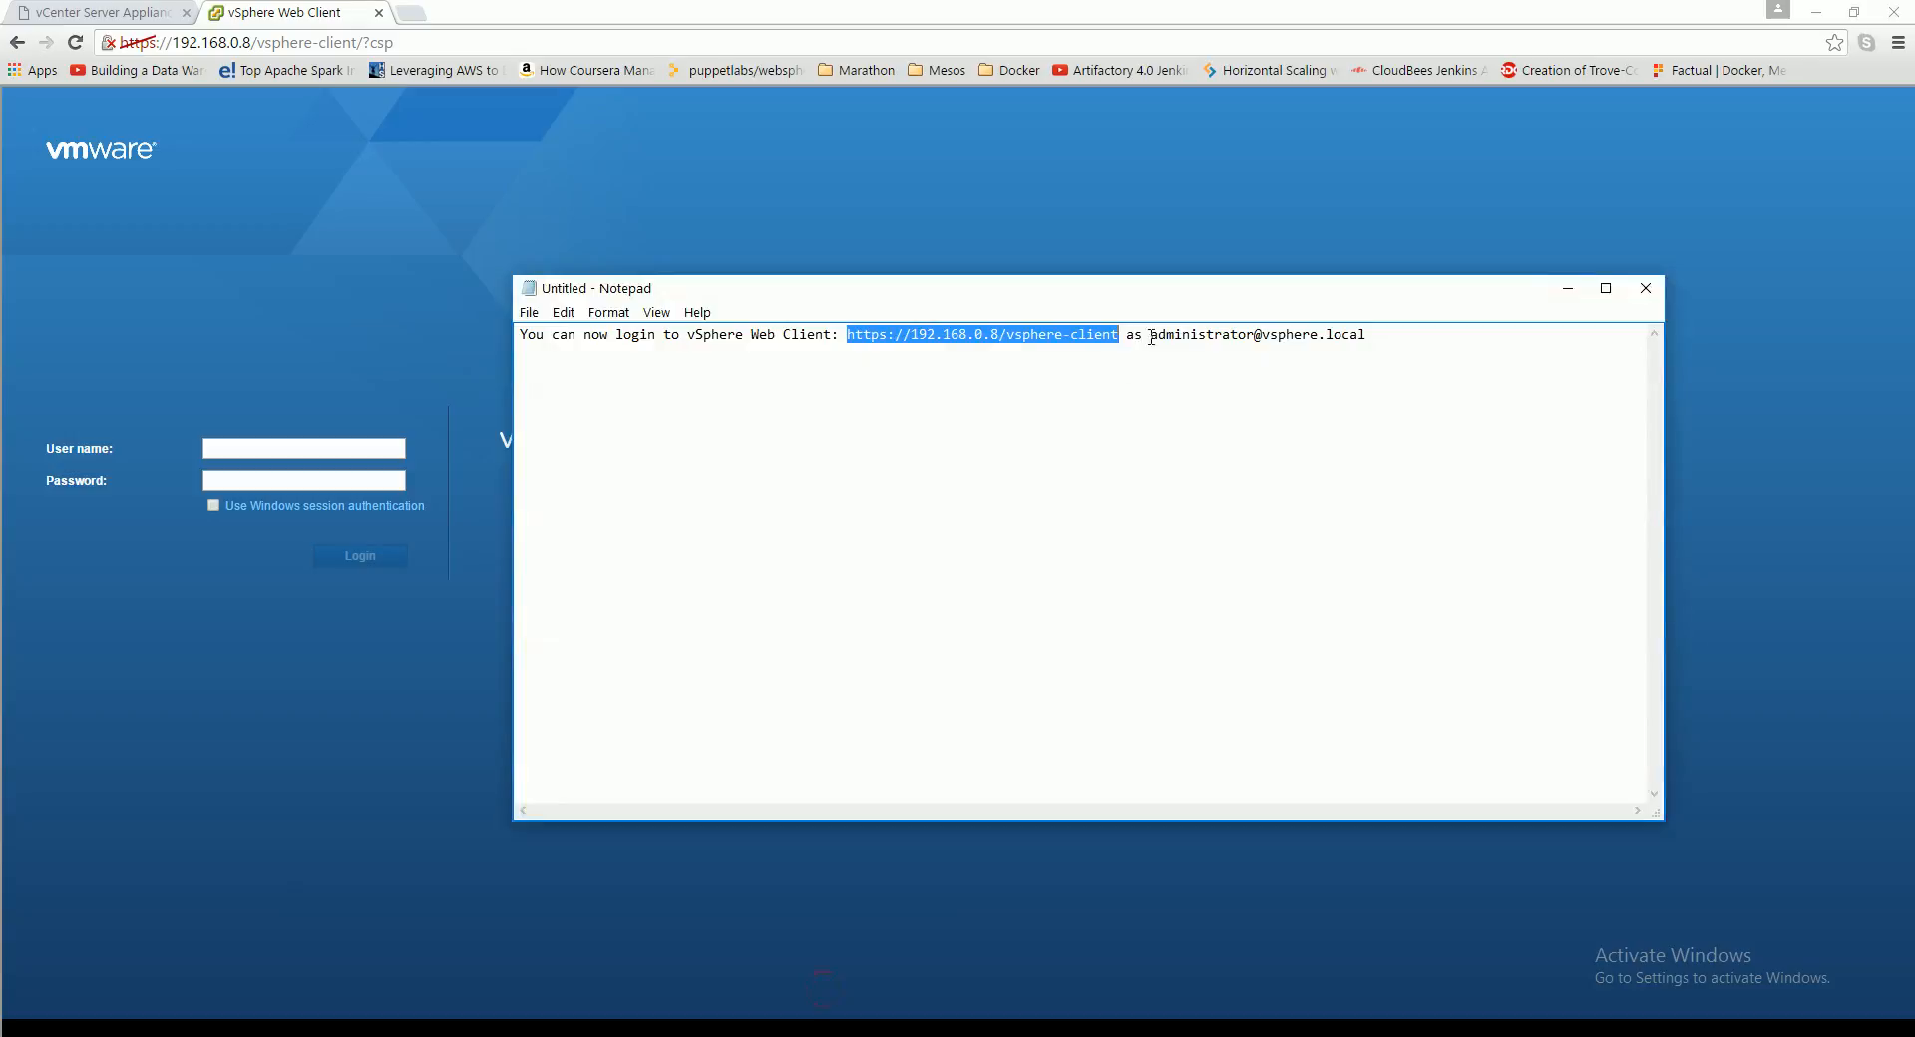
left_click_drag(1152, 337, 1419, 347)
right_click(1360, 334)
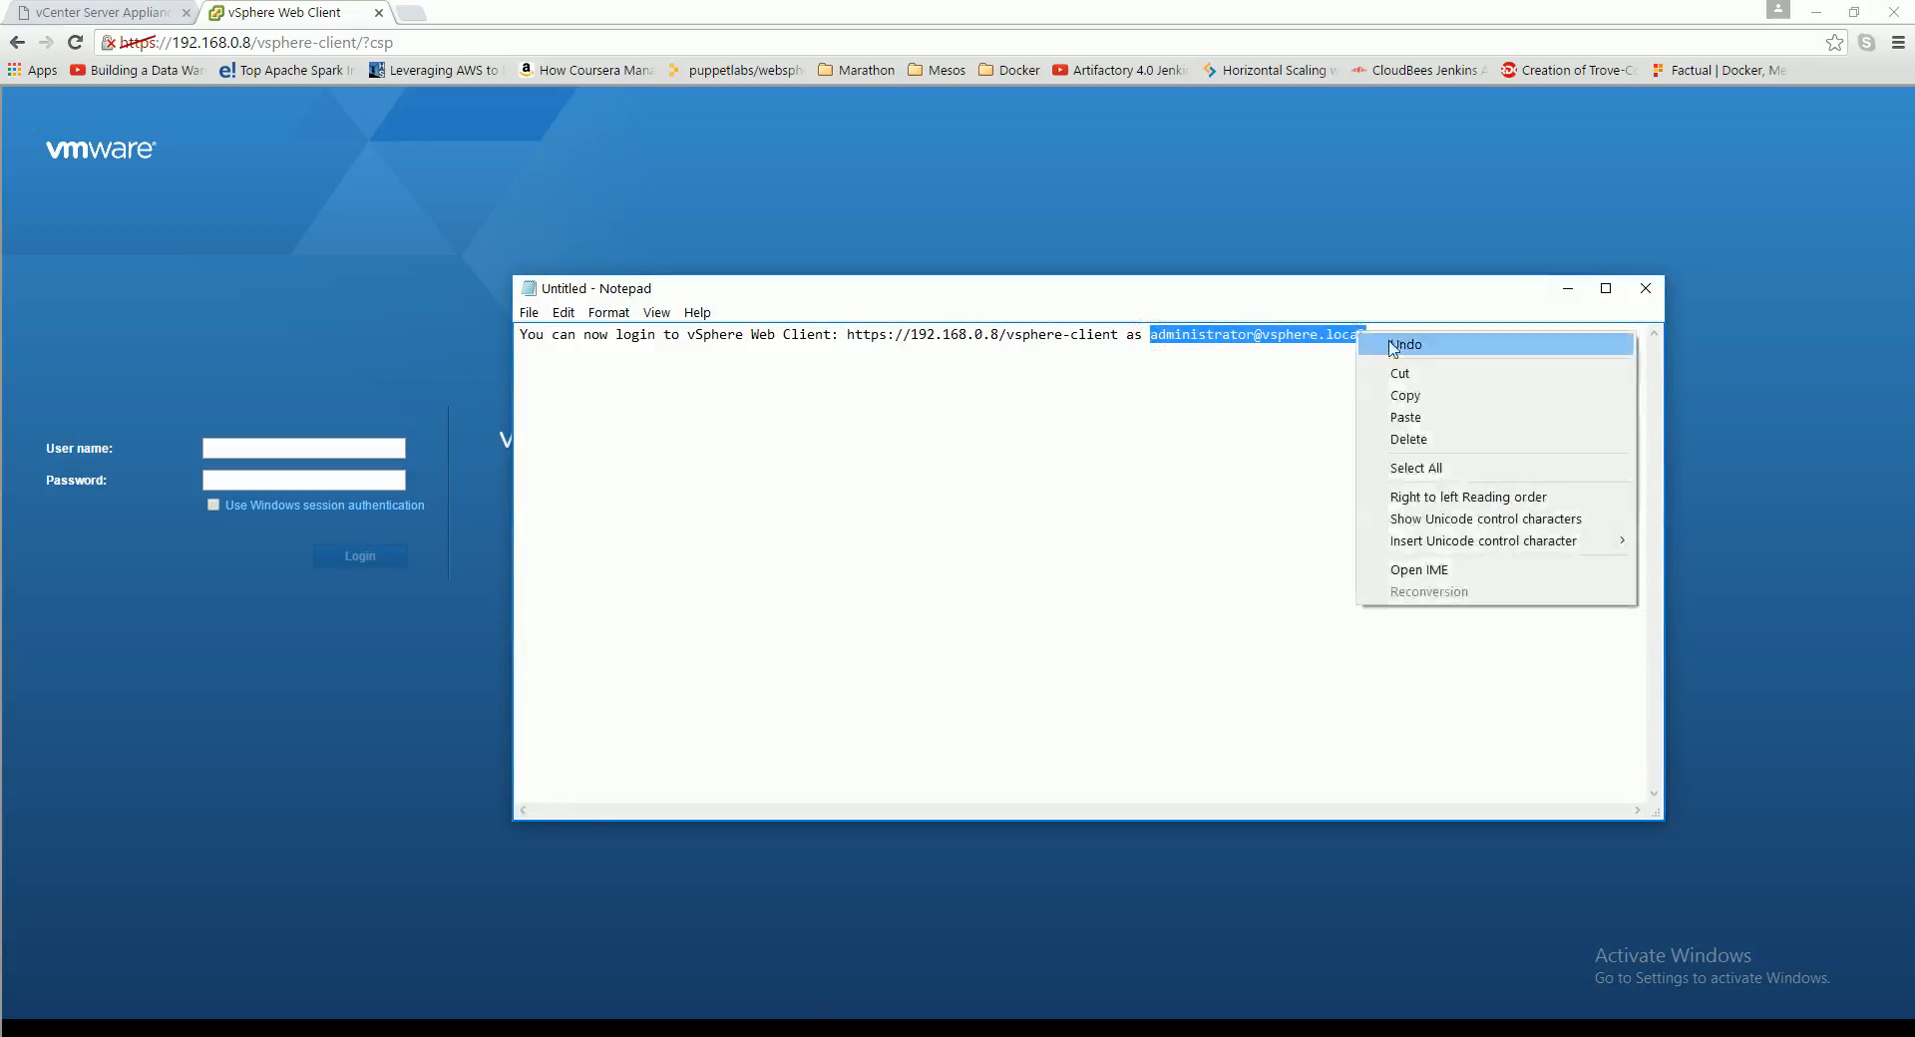
left_click(1406, 395)
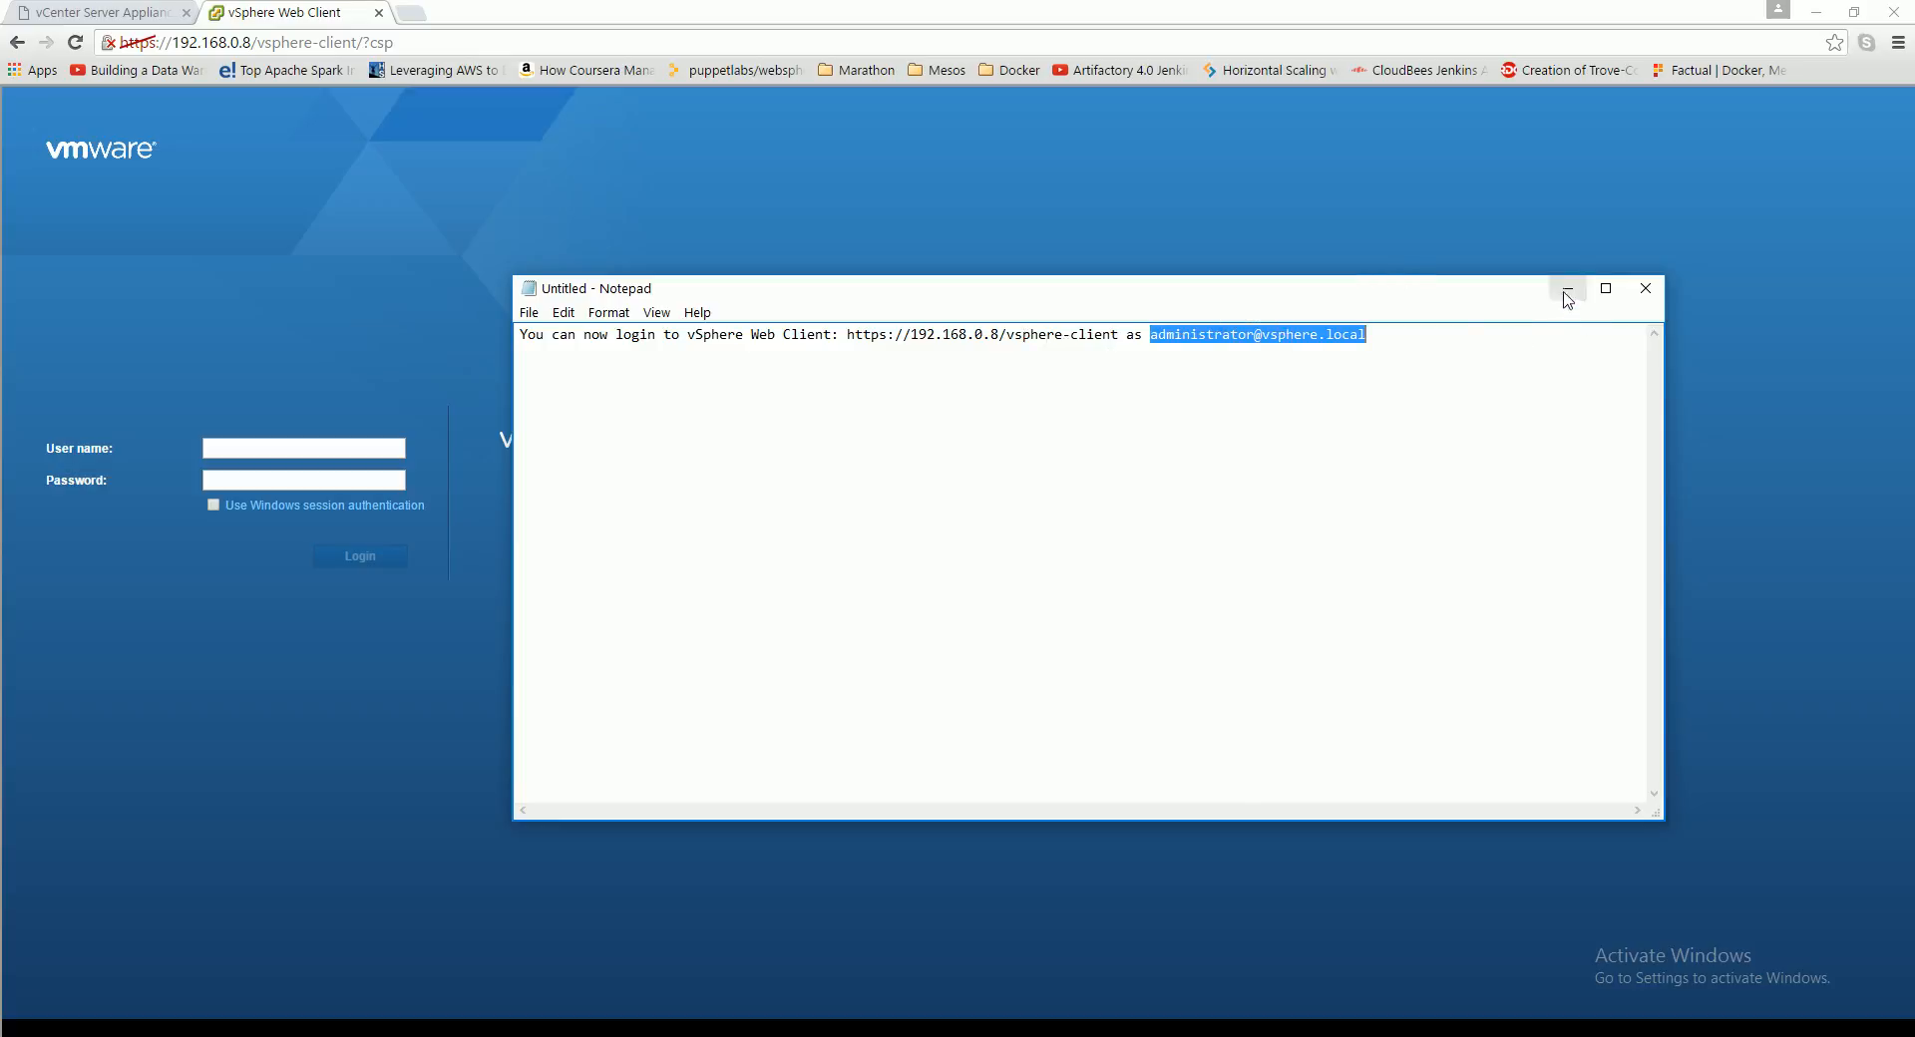
left_click_drag(1261, 338, 1376, 352)
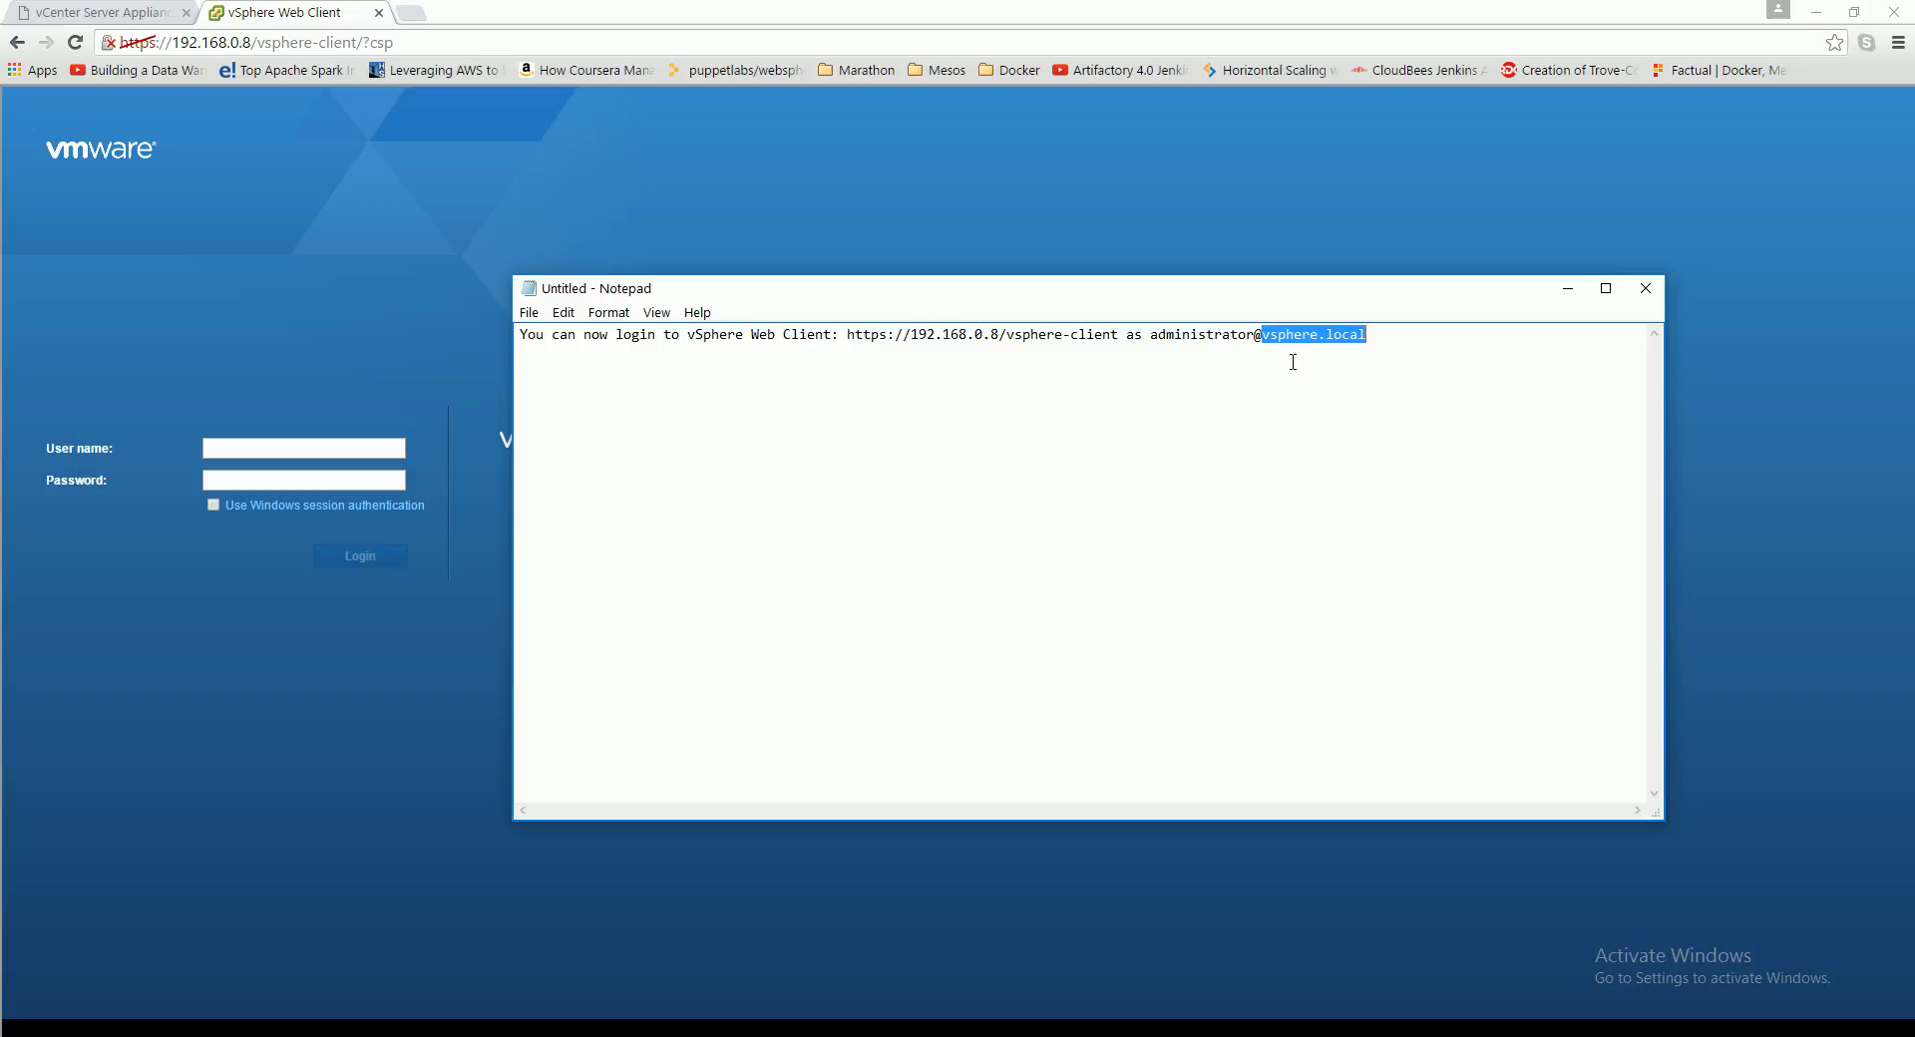
left_click(1153, 335)
left_click_drag(1153, 334, 1386, 359)
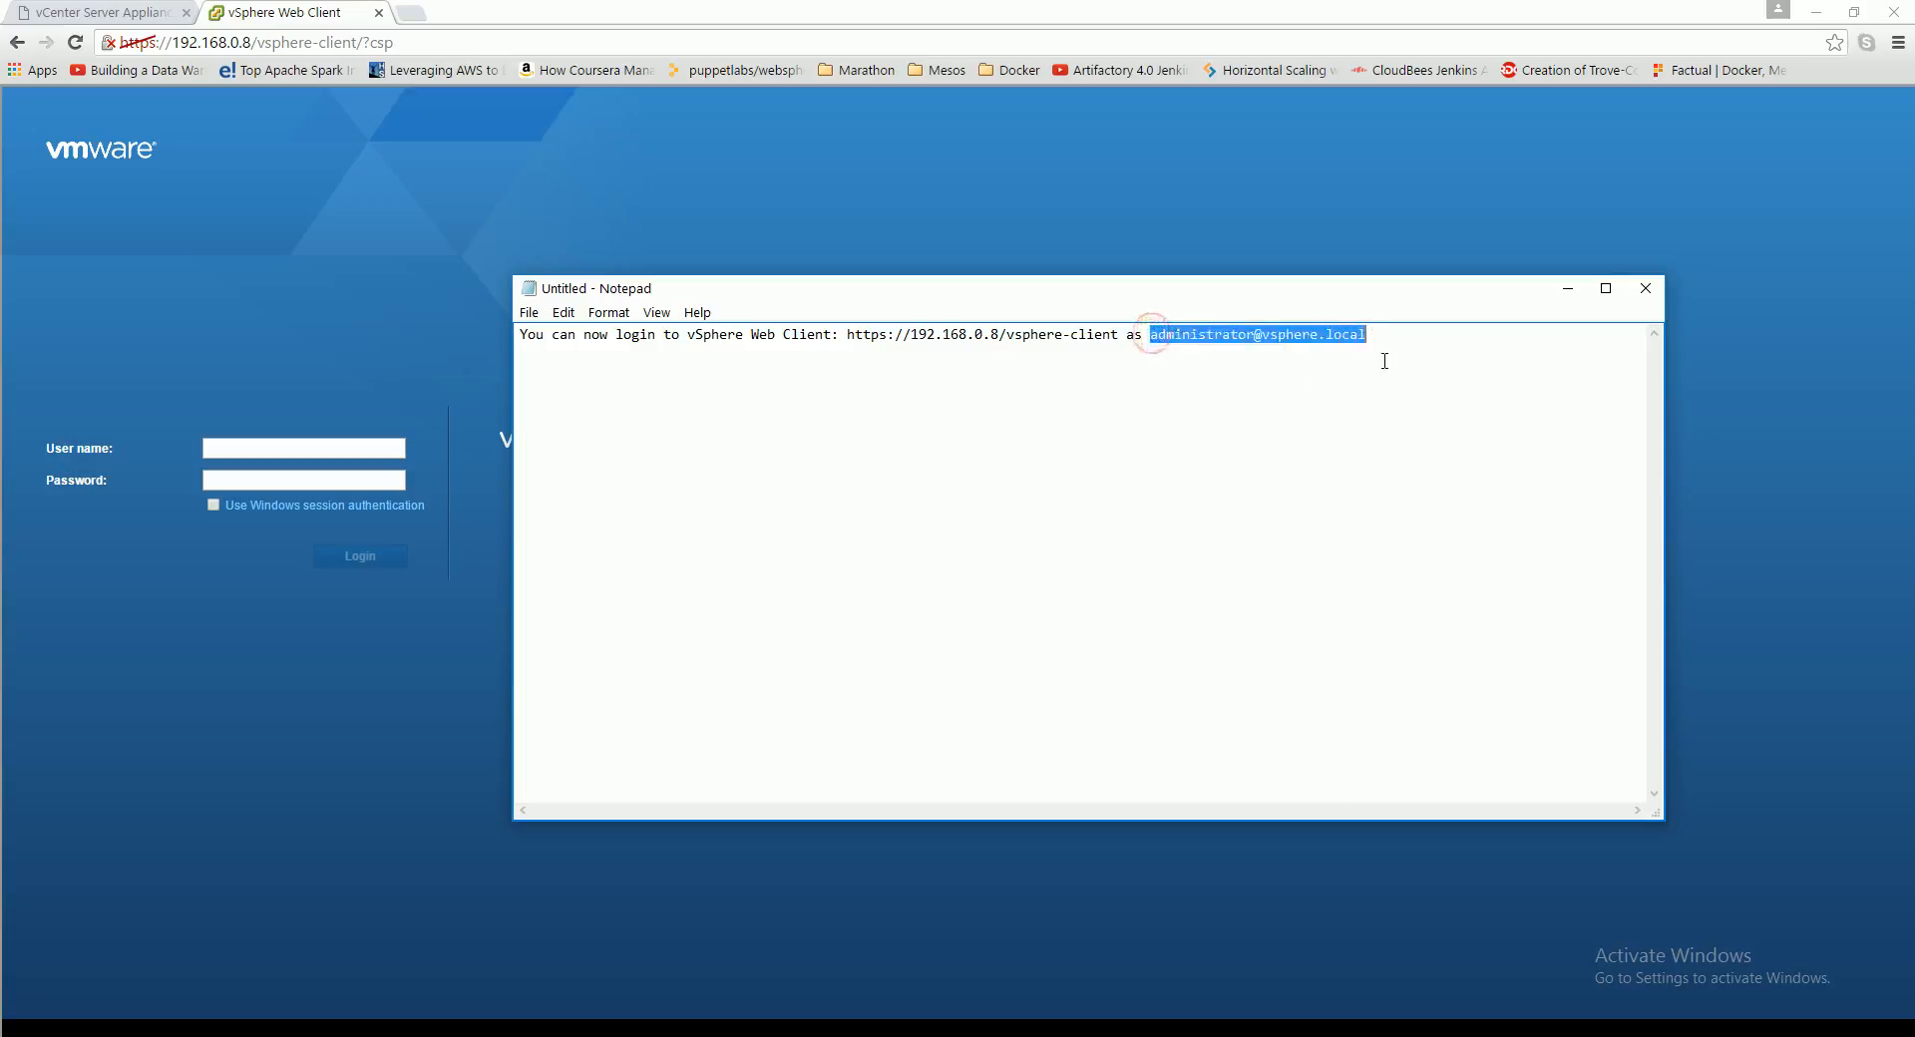
Step: Log in to the vSphere Web Client with the copied administrator user name and the account password
left_click(327, 450)
key("ctrl+v")
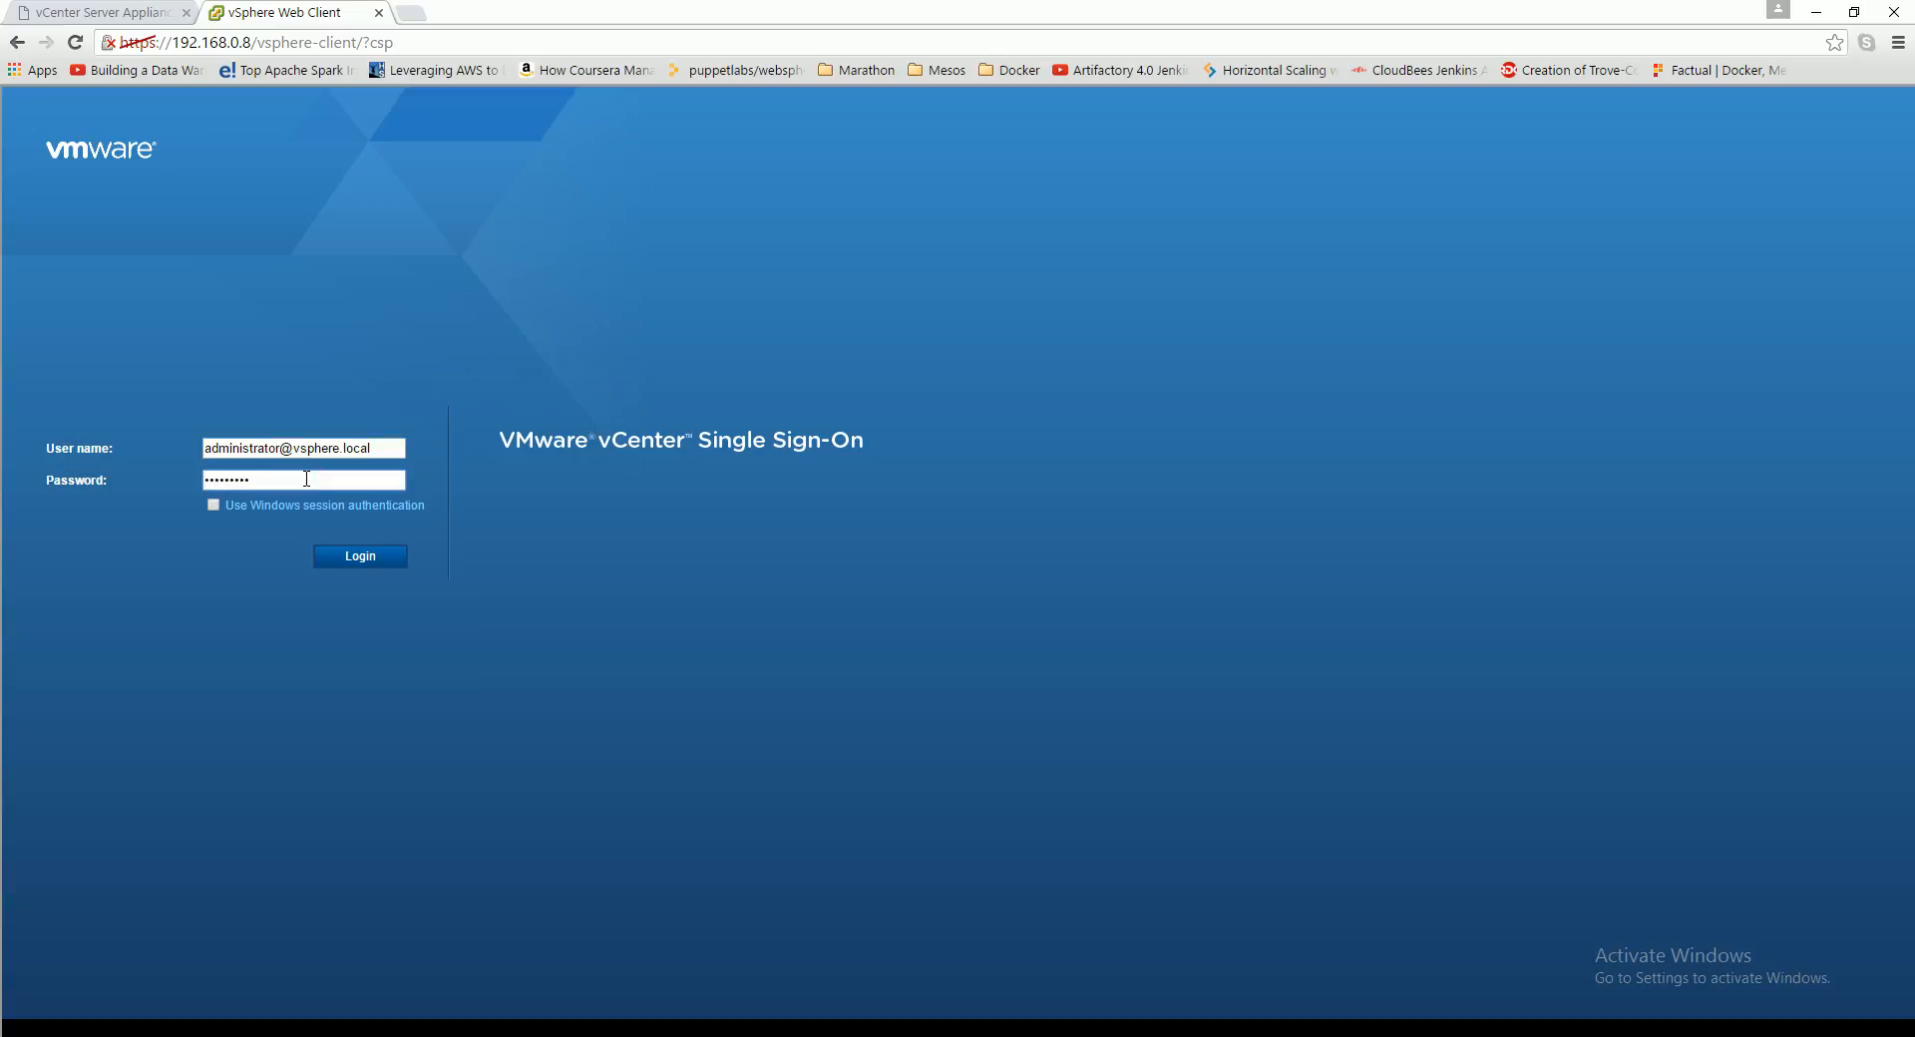
left_click(349, 566)
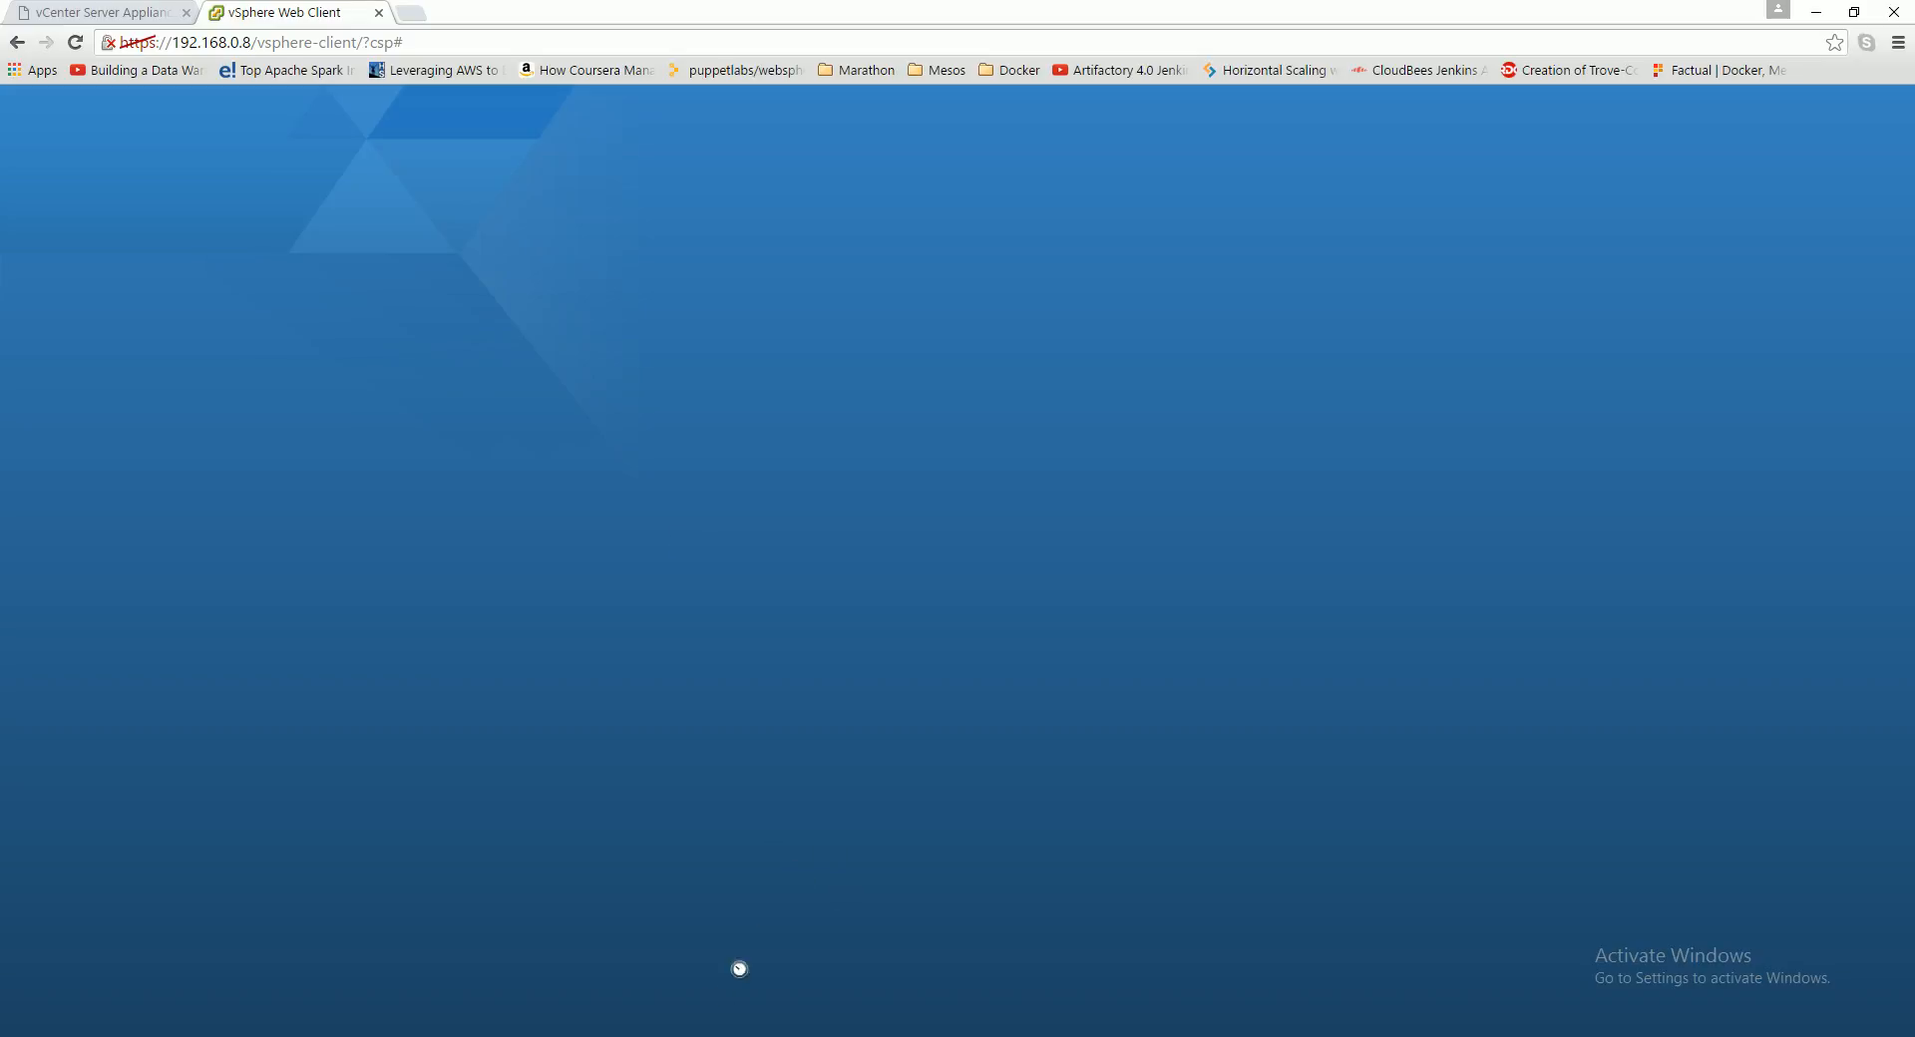
Step: Switch to the vSphere Client and check the resource allocation of the vCenterServerAppliance6.0 virtual machine
left_click(751, 1034)
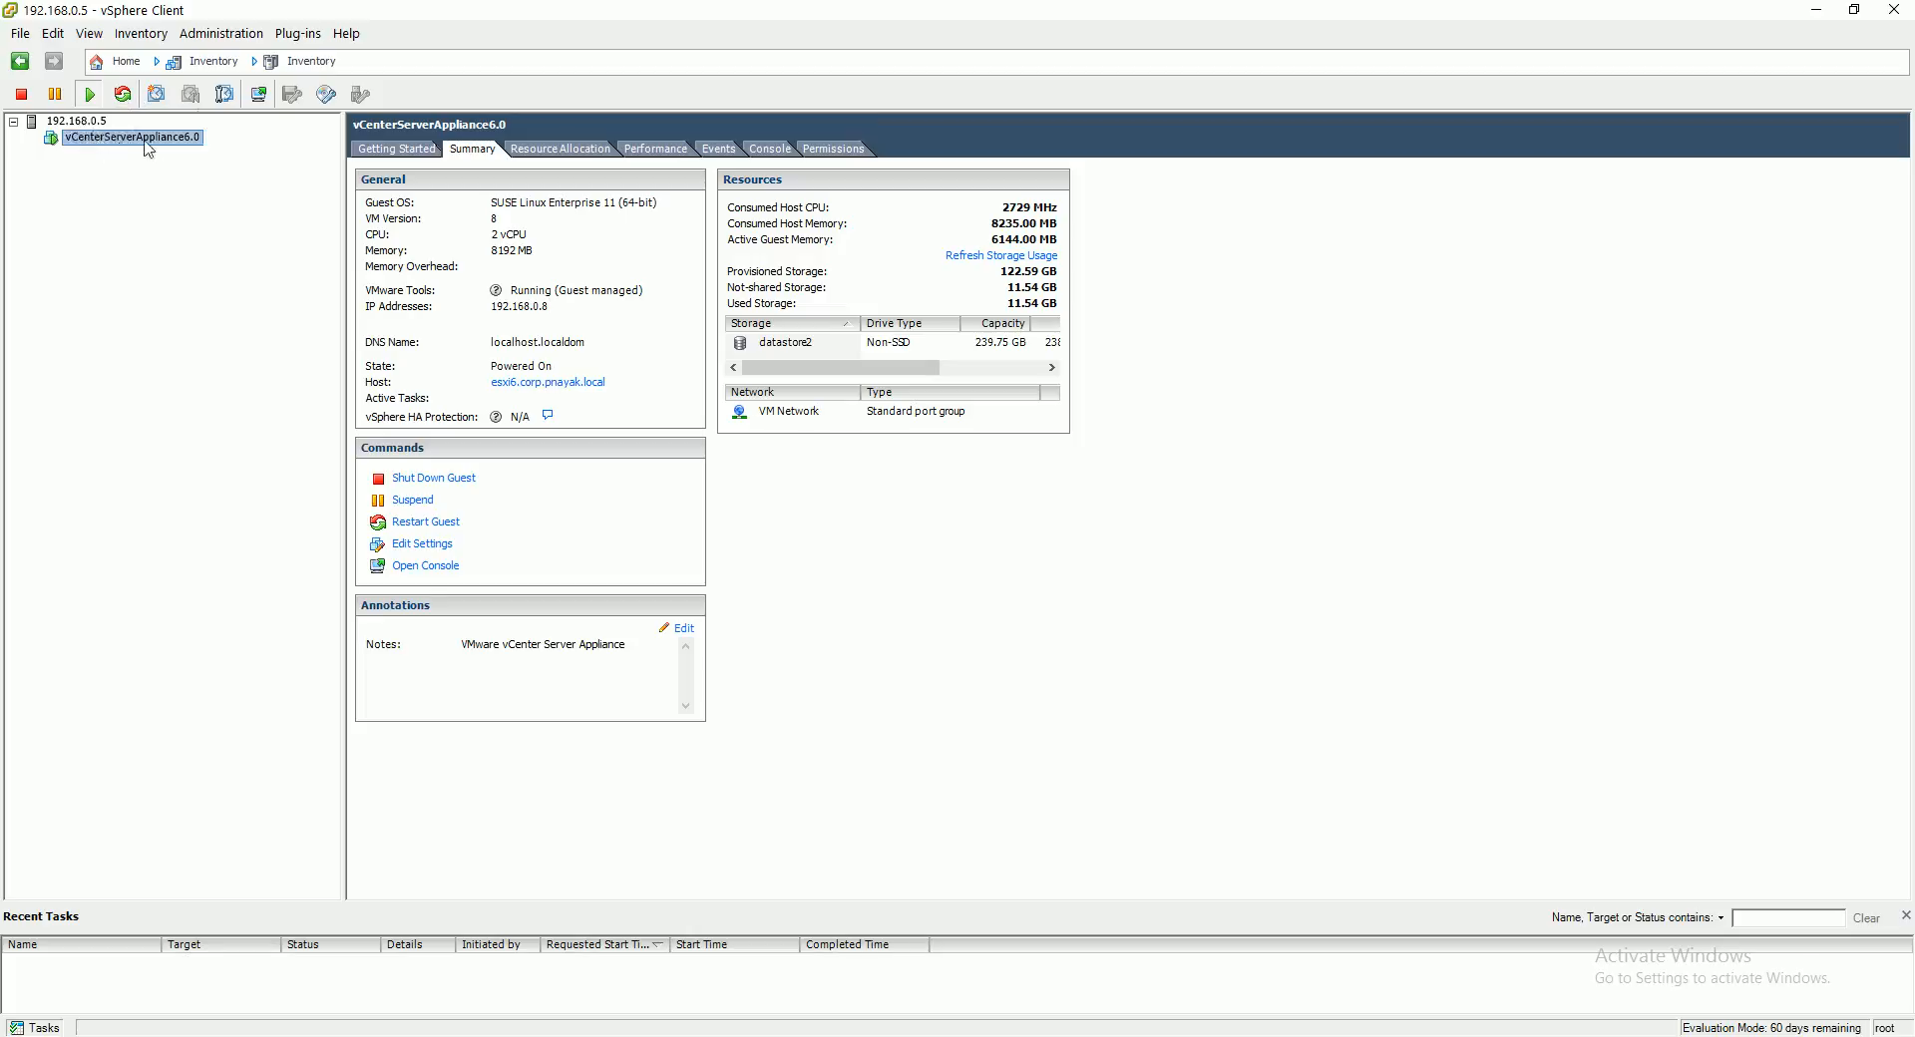
left_click(564, 149)
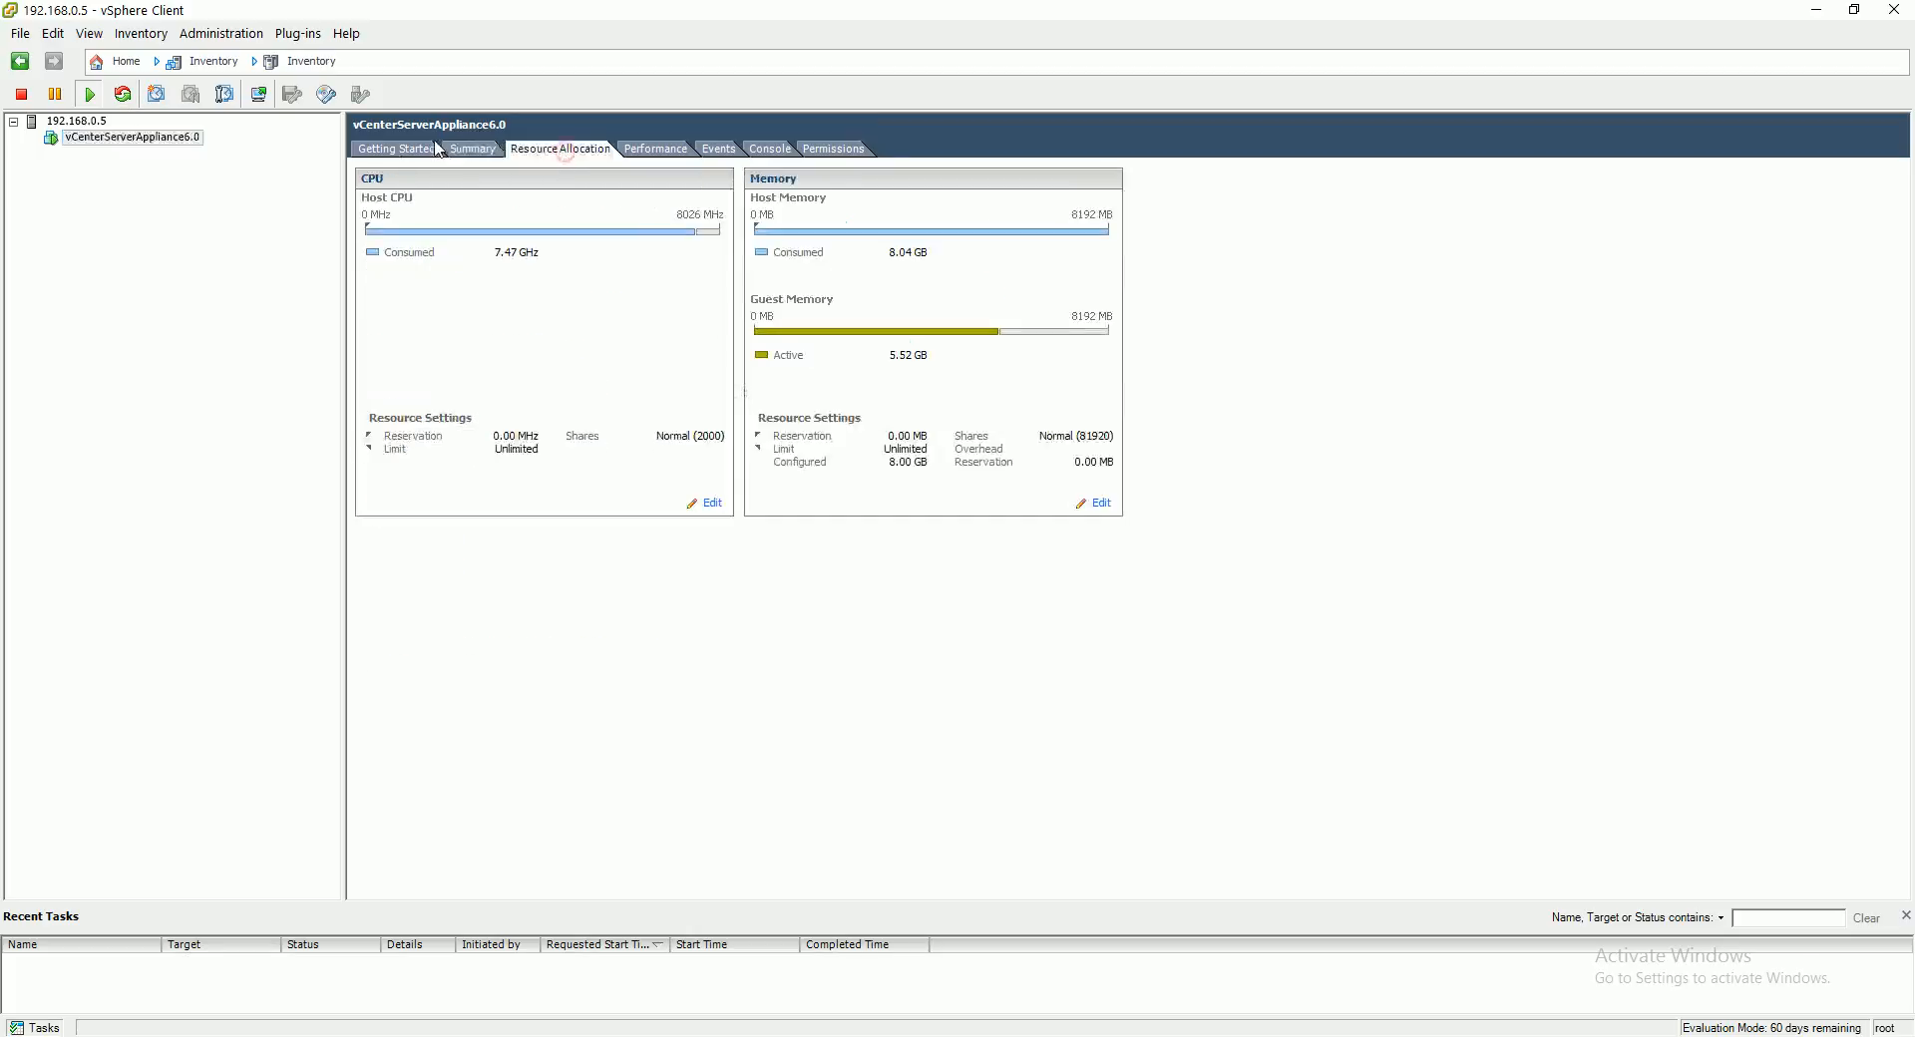
Step: Check the vCenterServerAppliance6.0 virtual machine's summary and view its console in an enlarged separate window, closing the console when done
left_click(472, 148)
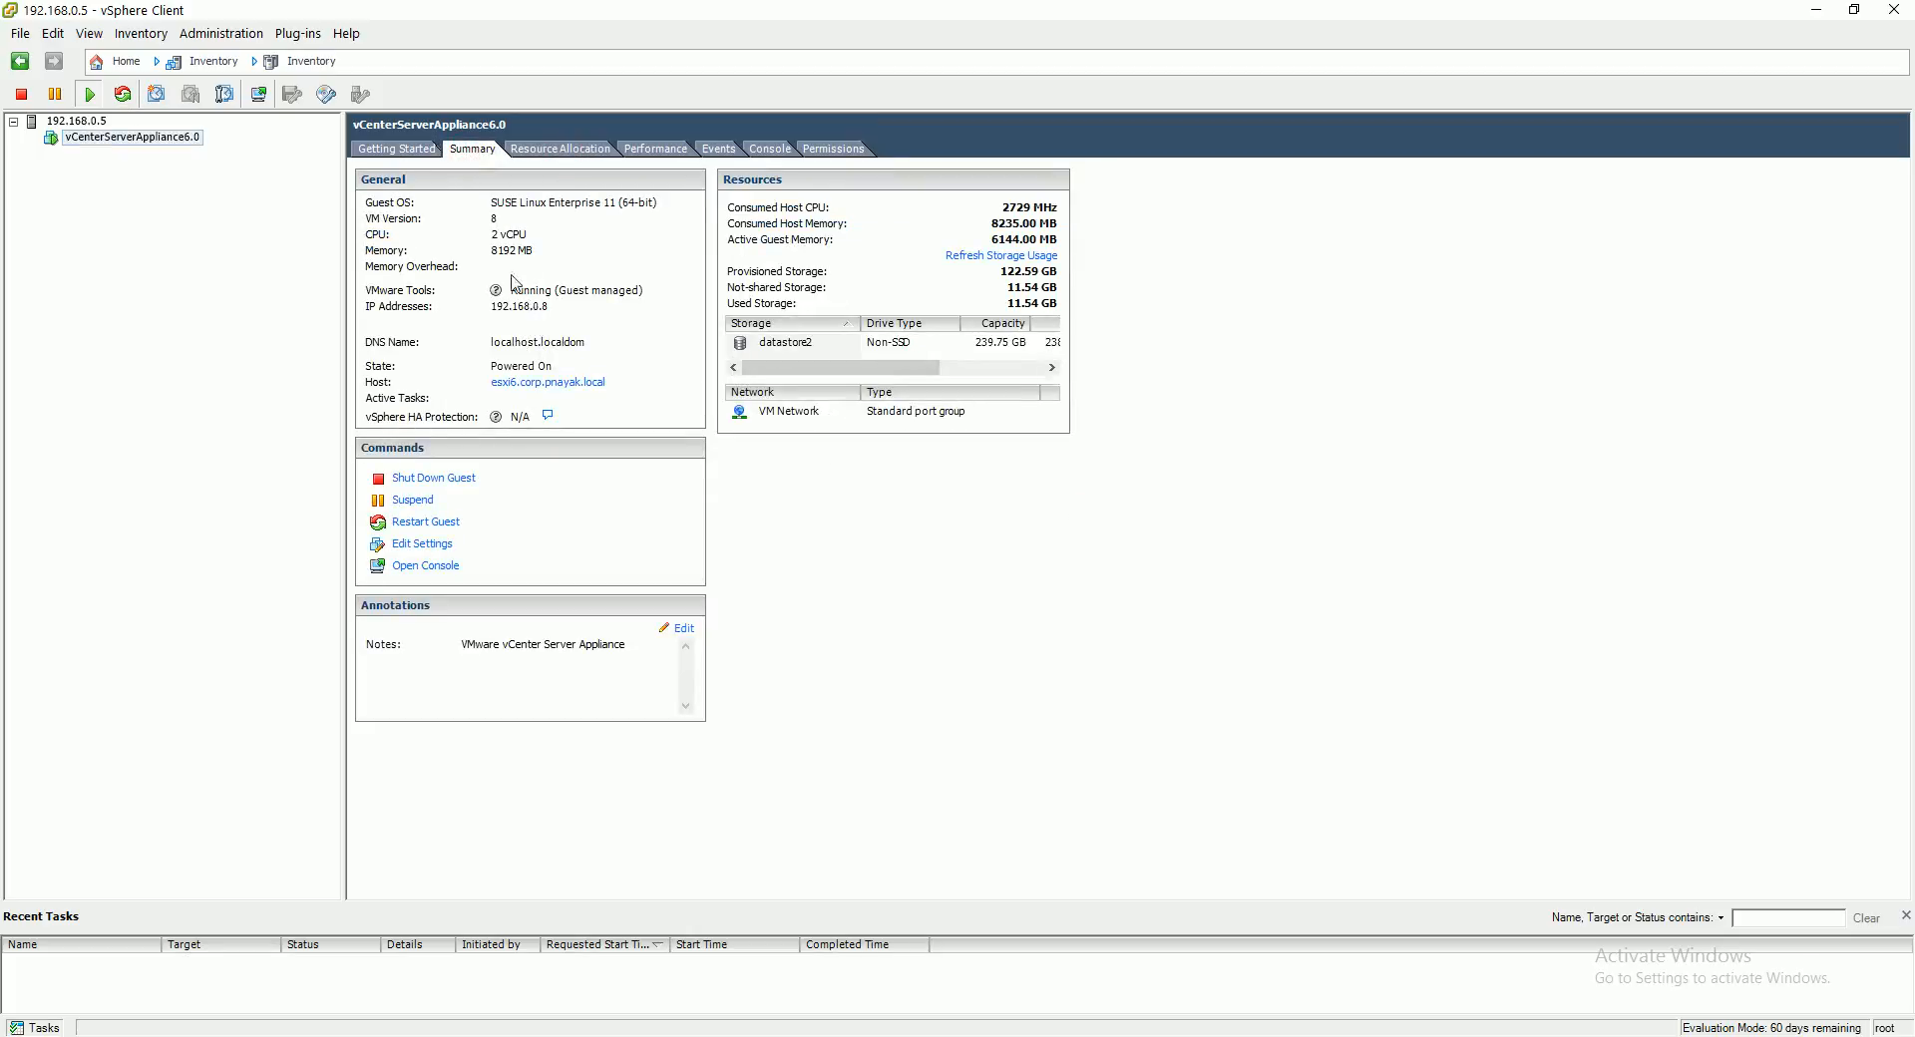
left_click(262, 96)
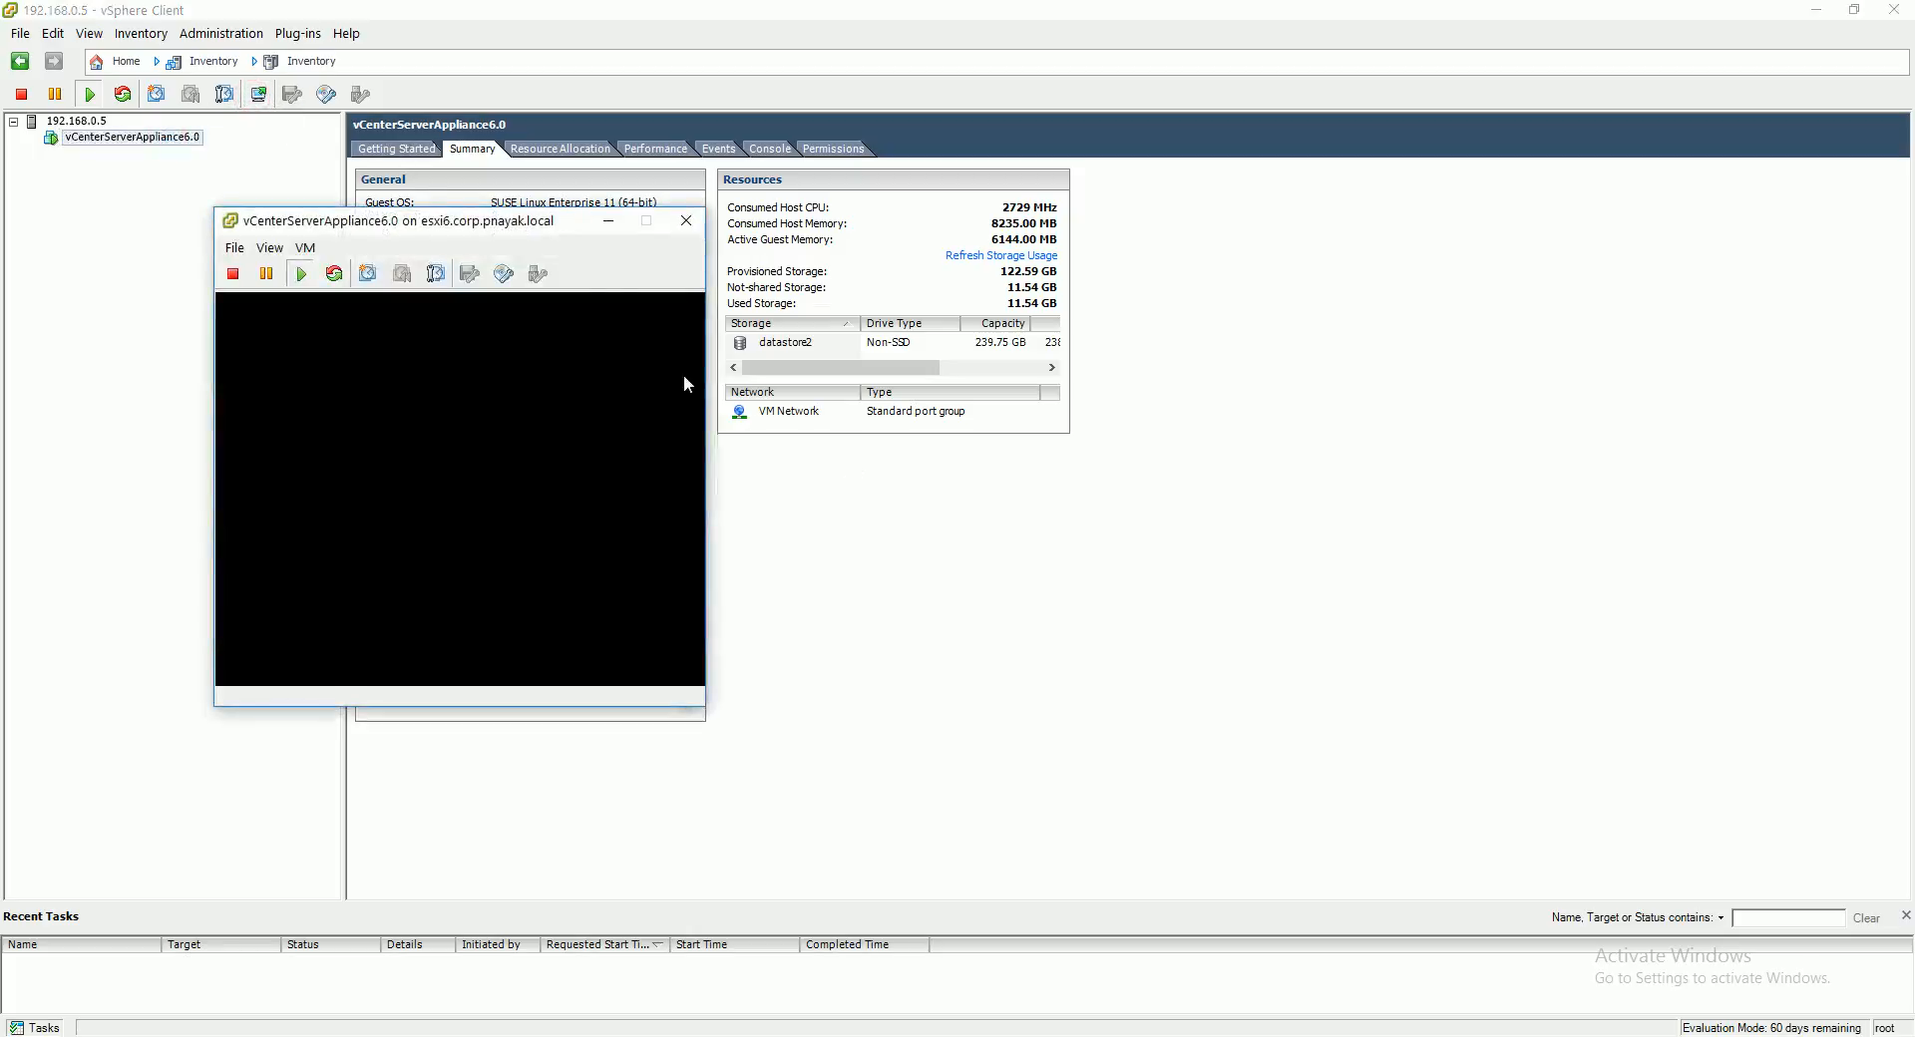
left_click_drag(491, 219, 1229, 284)
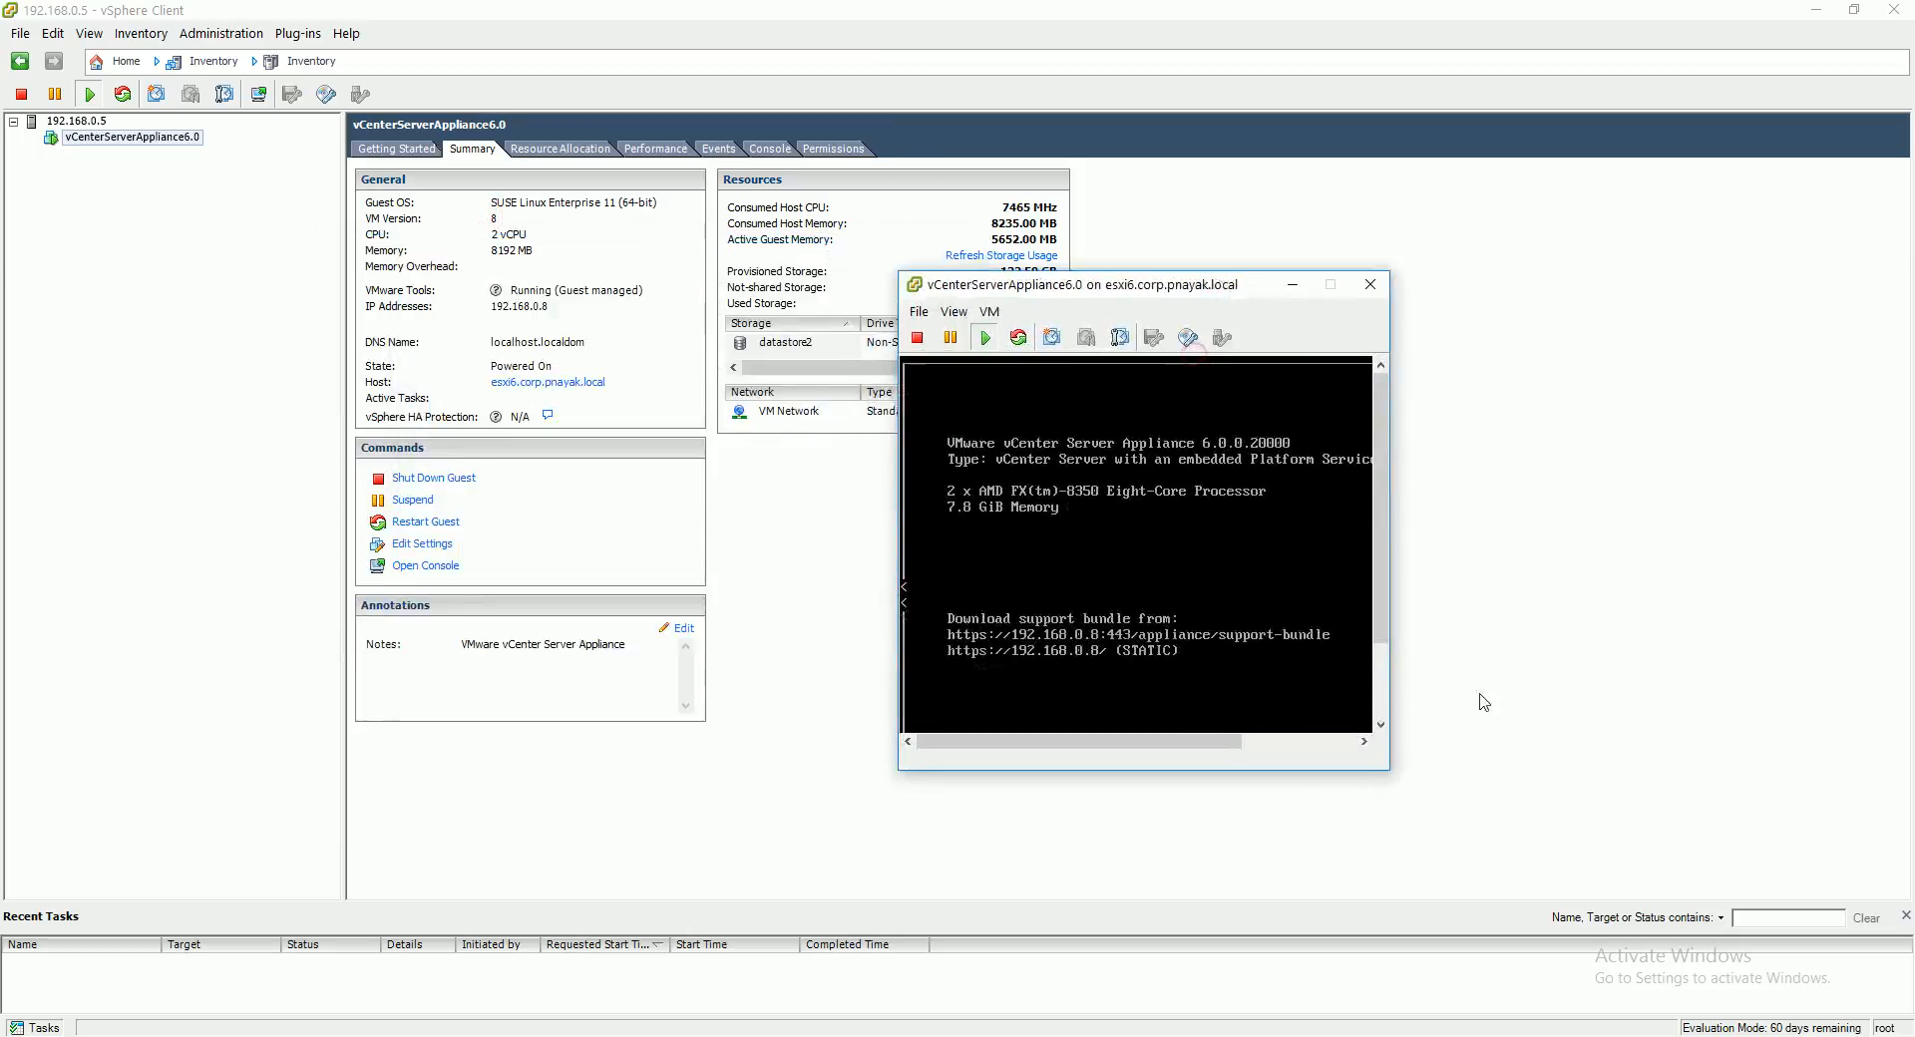
left_click_drag(1391, 776, 1807, 969)
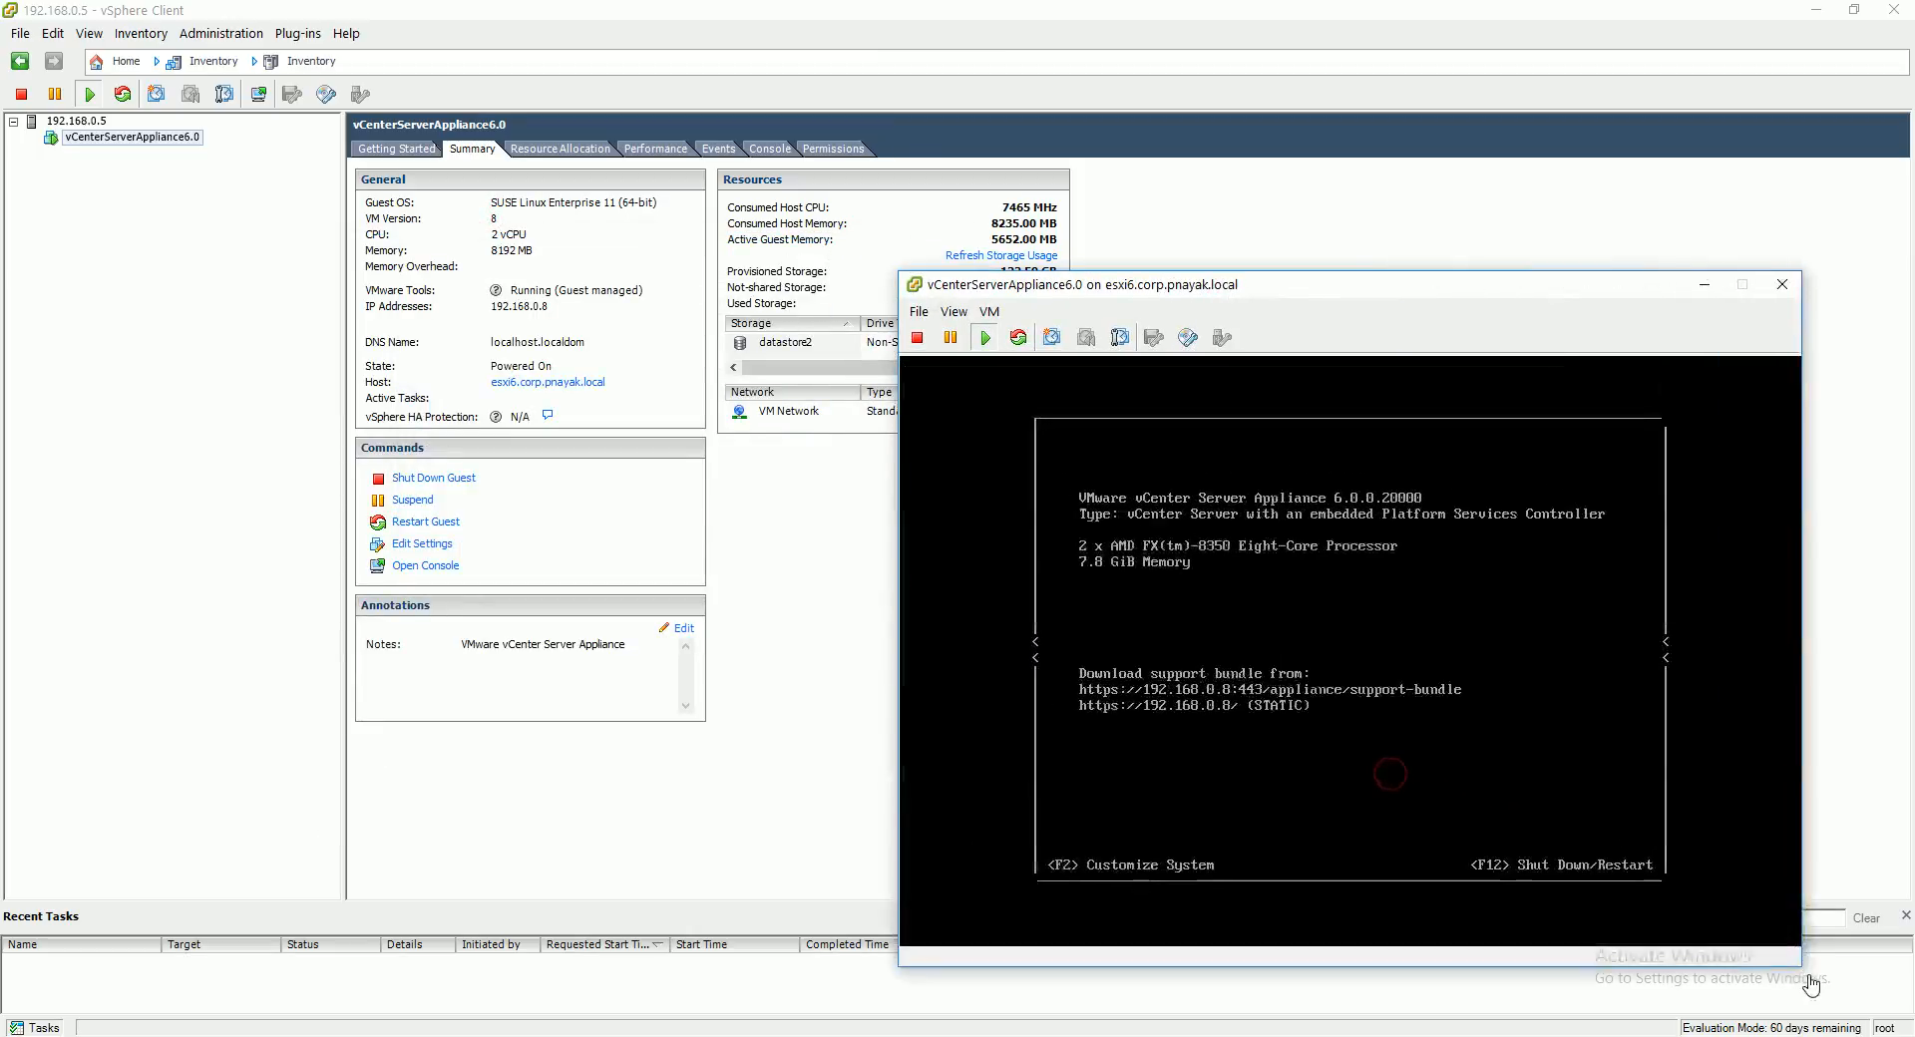
left_click_drag(1301, 296, 969, 181)
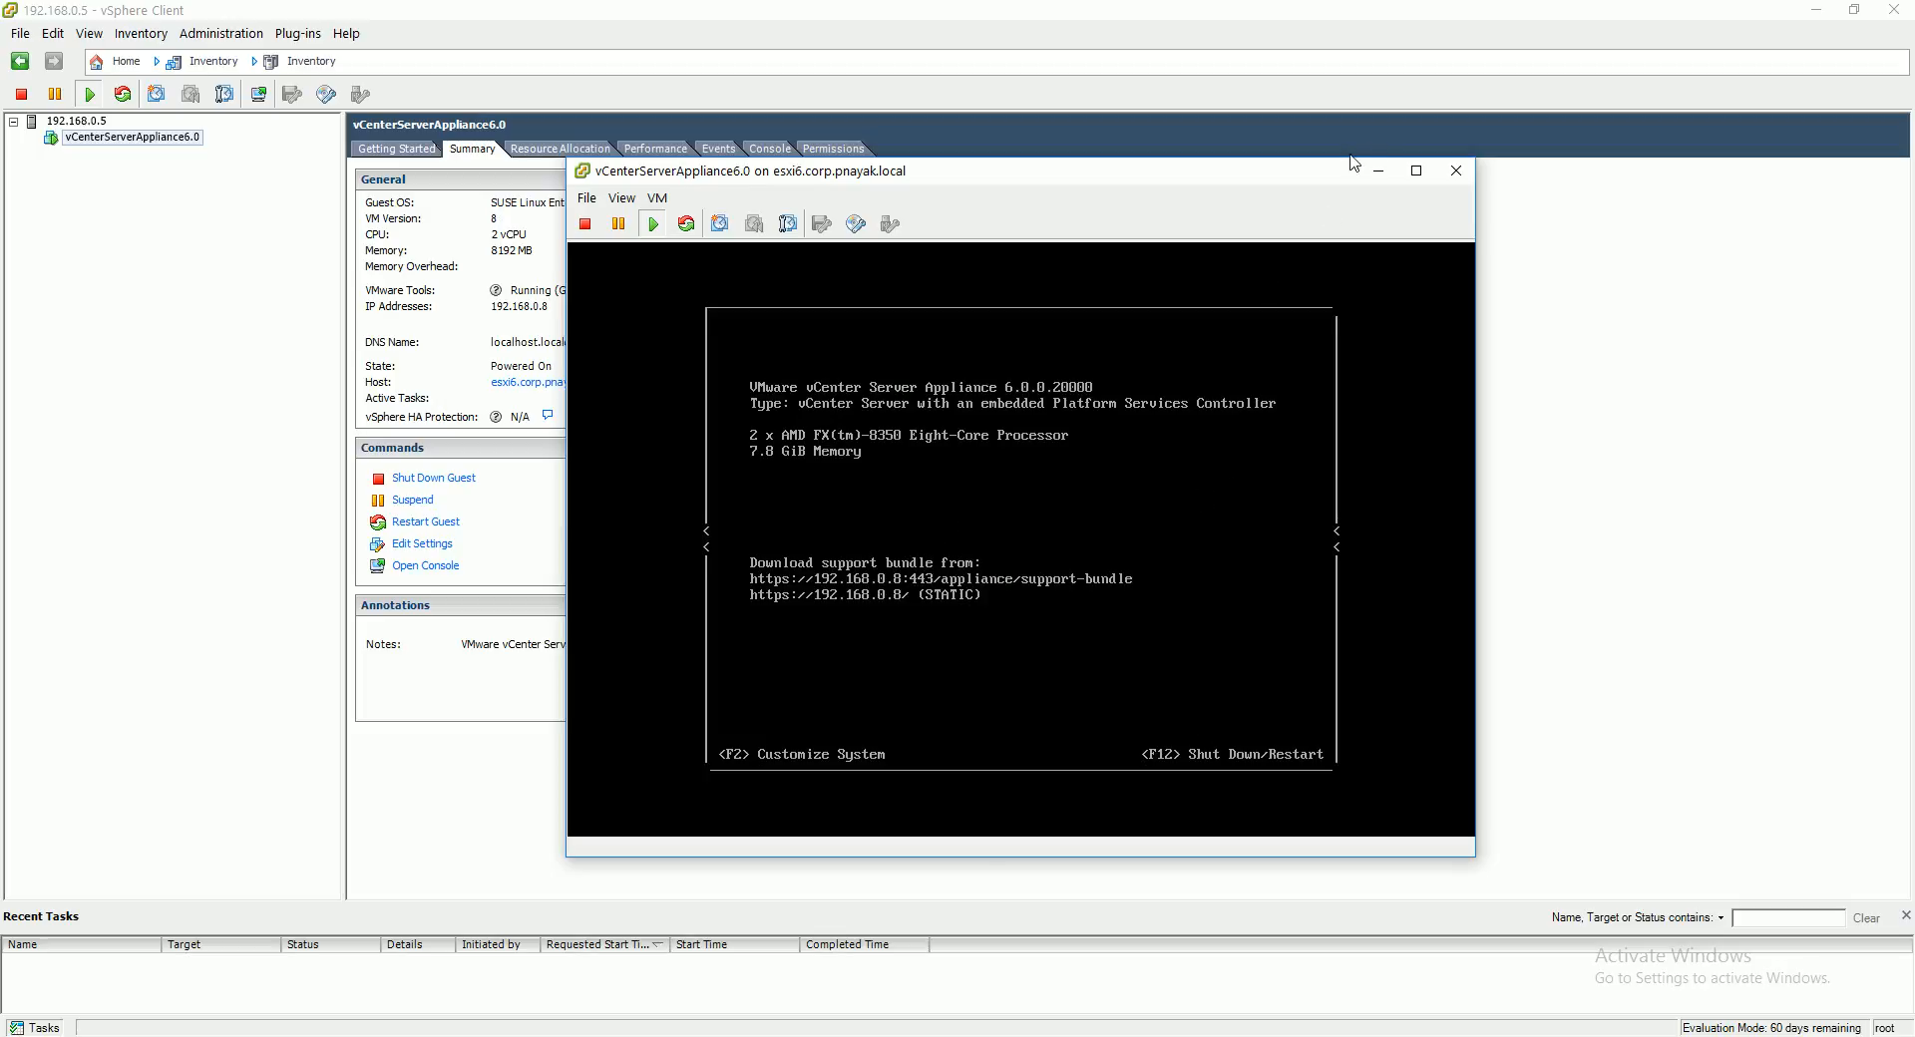
left_click(1379, 171)
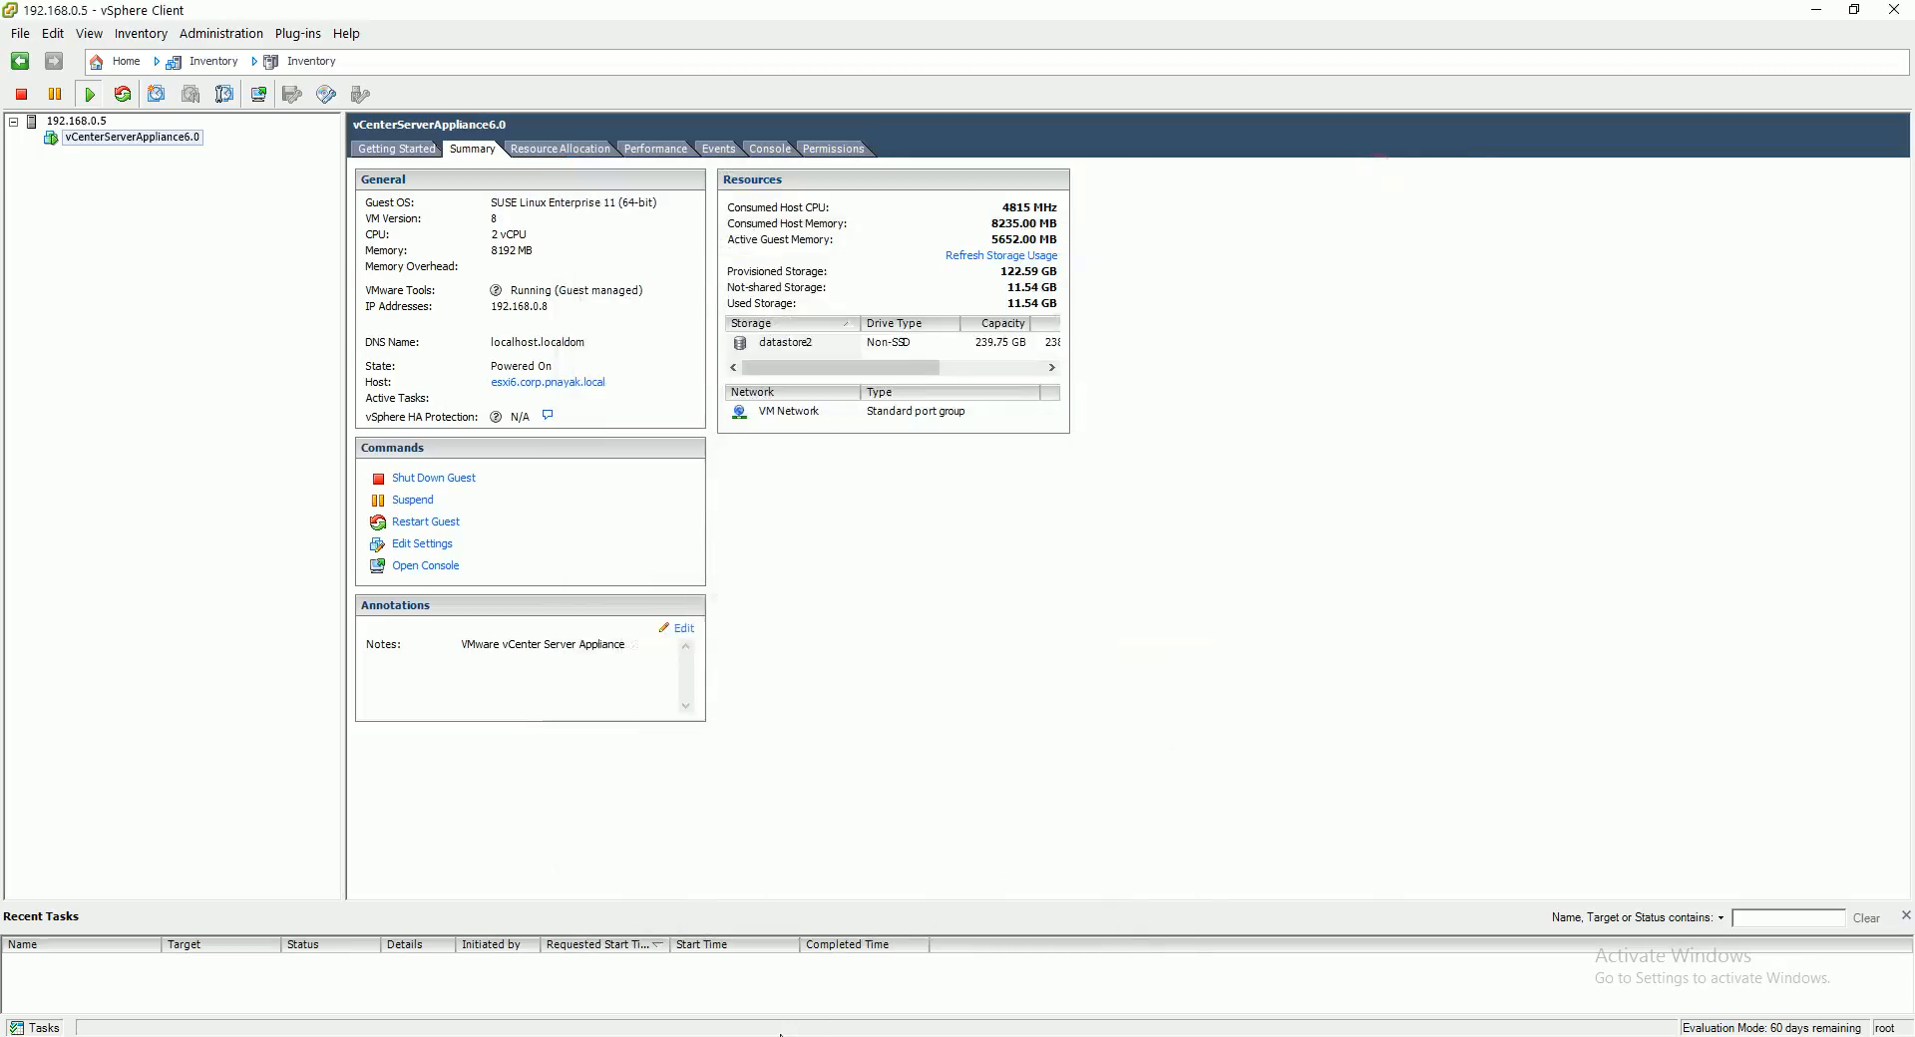
left_click(876, 990)
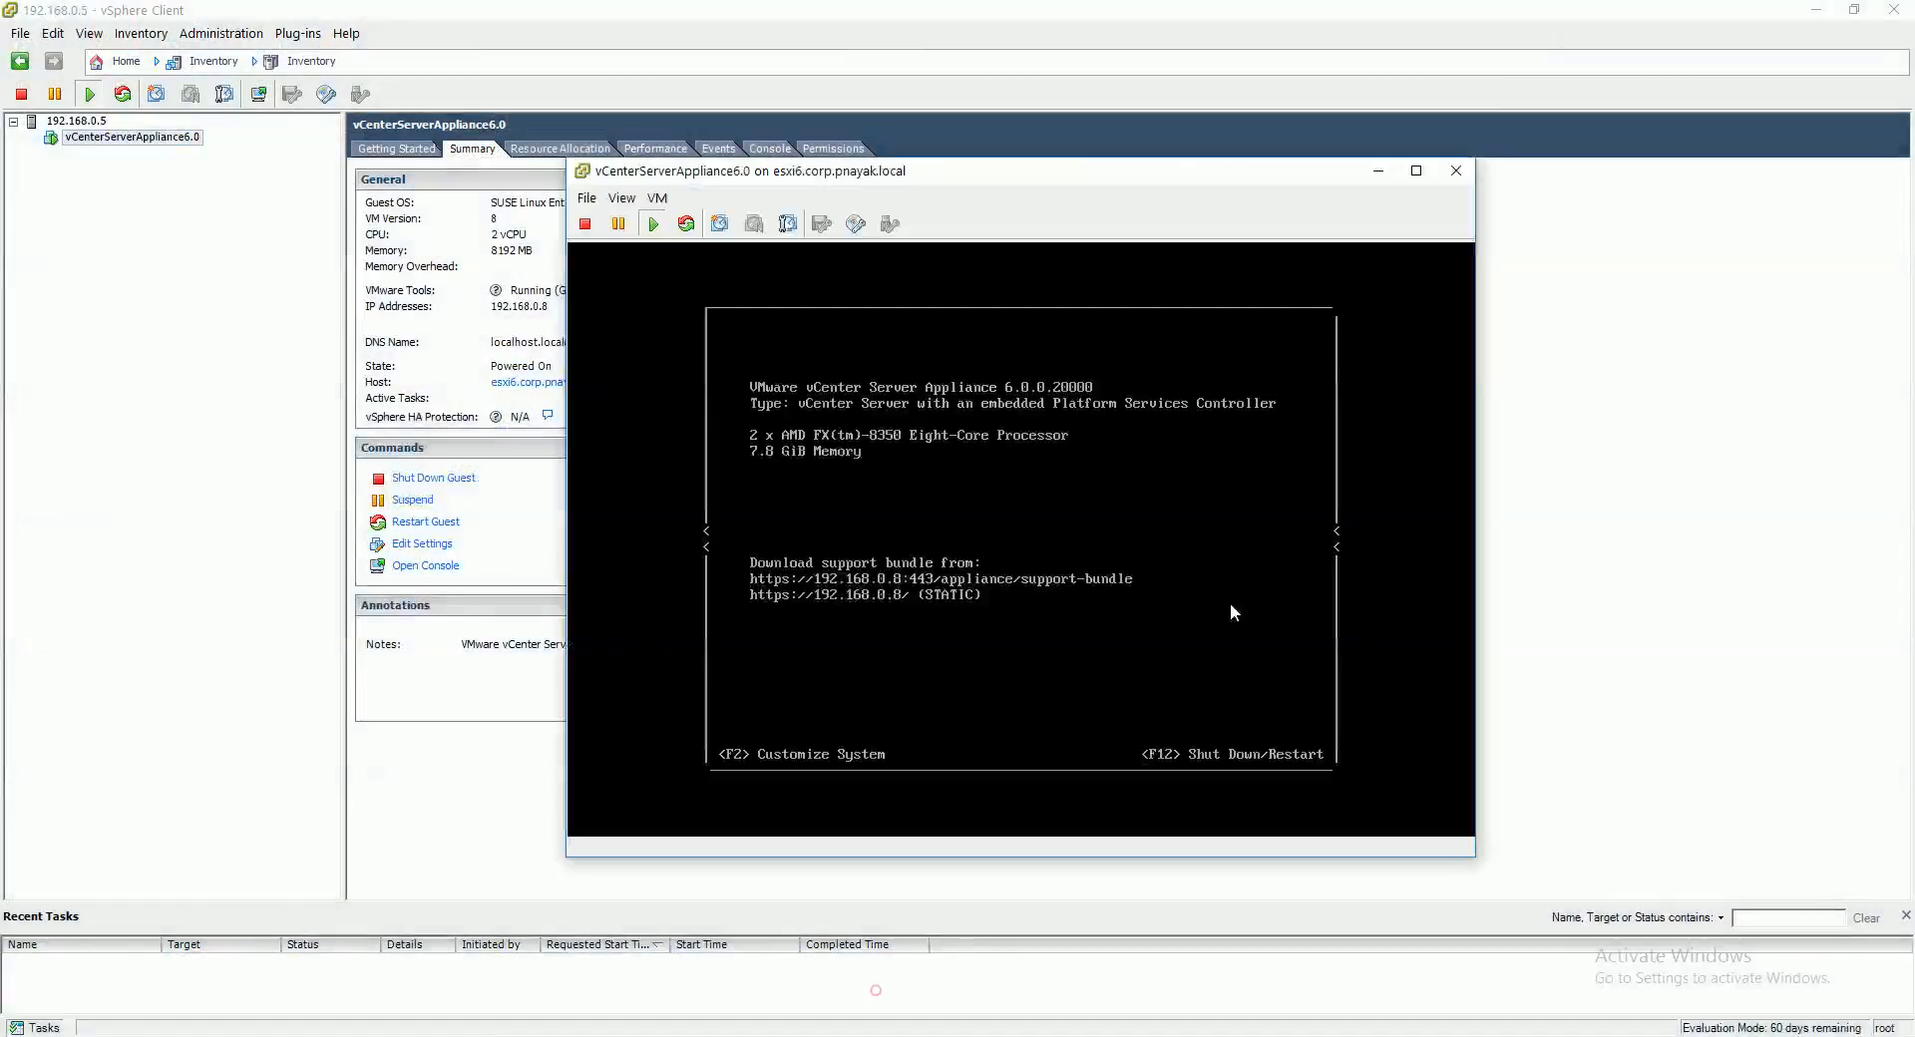
left_click(1457, 172)
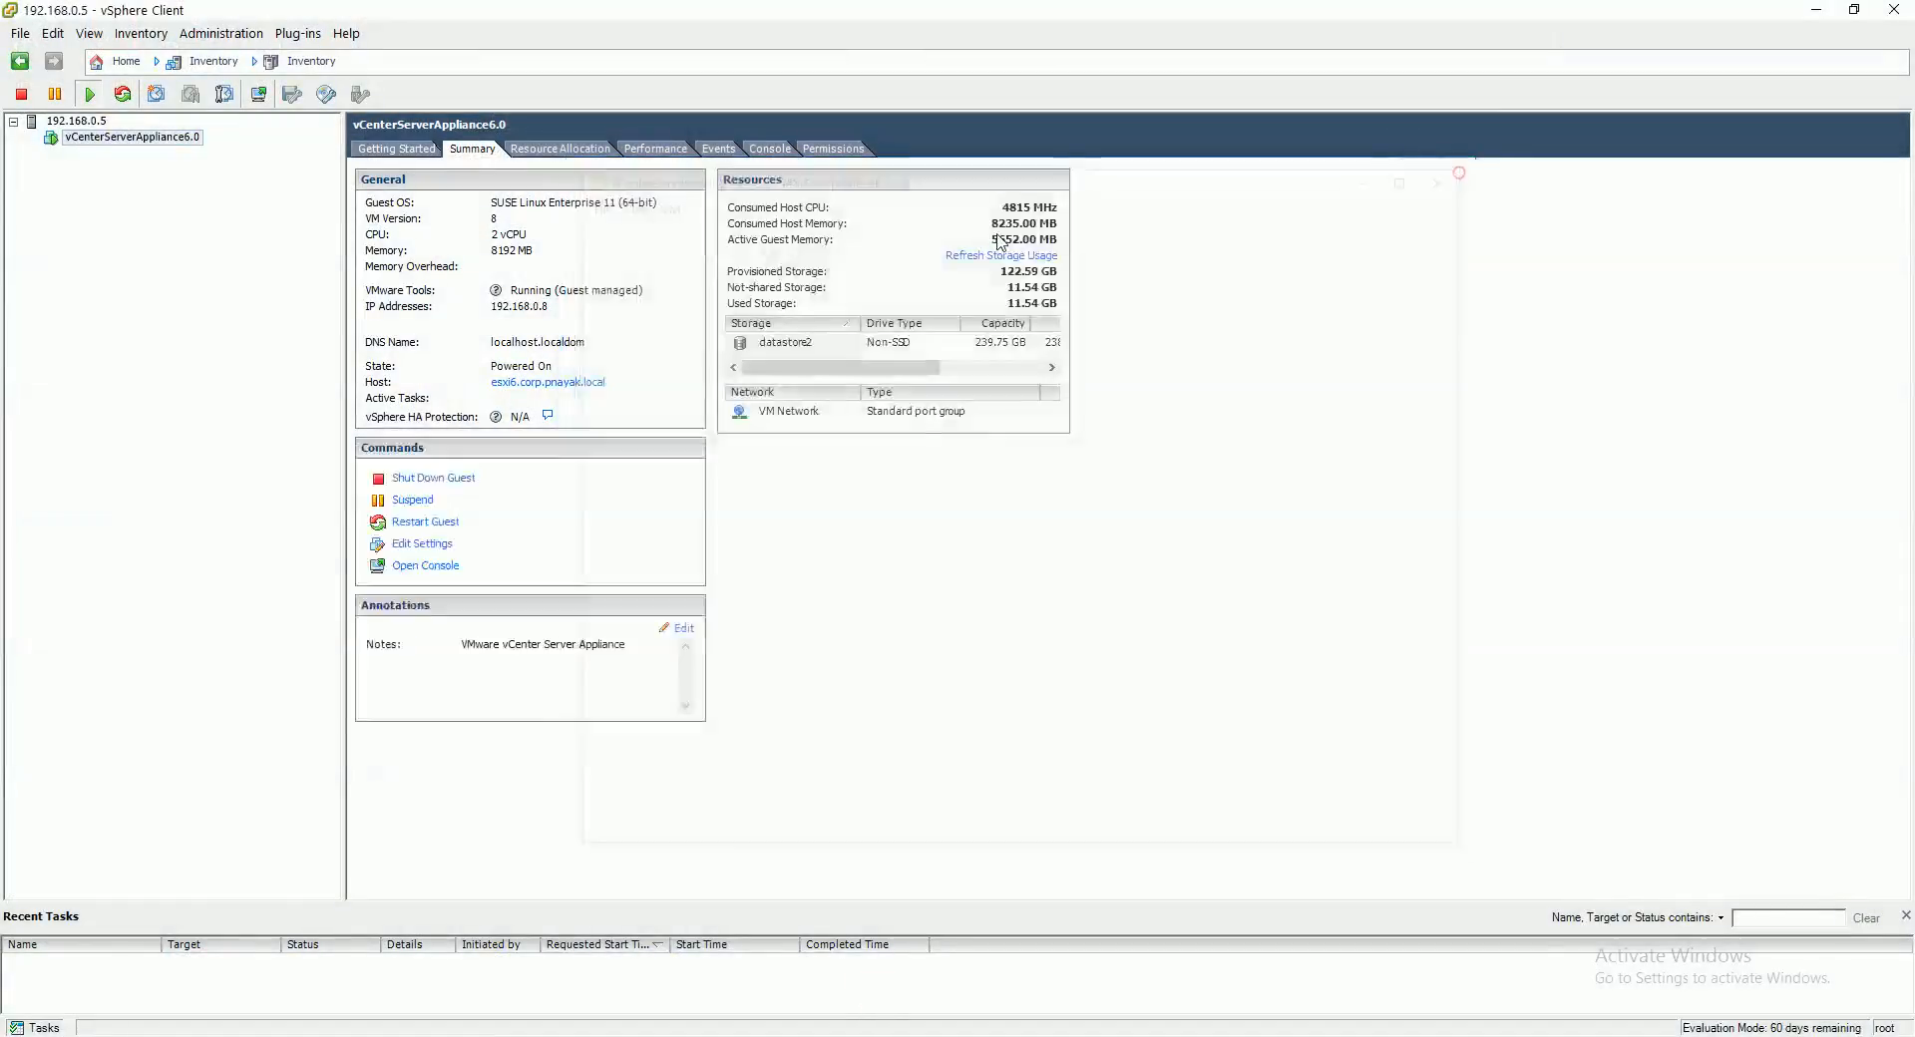
Step: Switch to Chrome, close the completed vCenter Server Appliance deployment wizard and its setup page, leaving the vSphere Web Client open
left_click(916, 969)
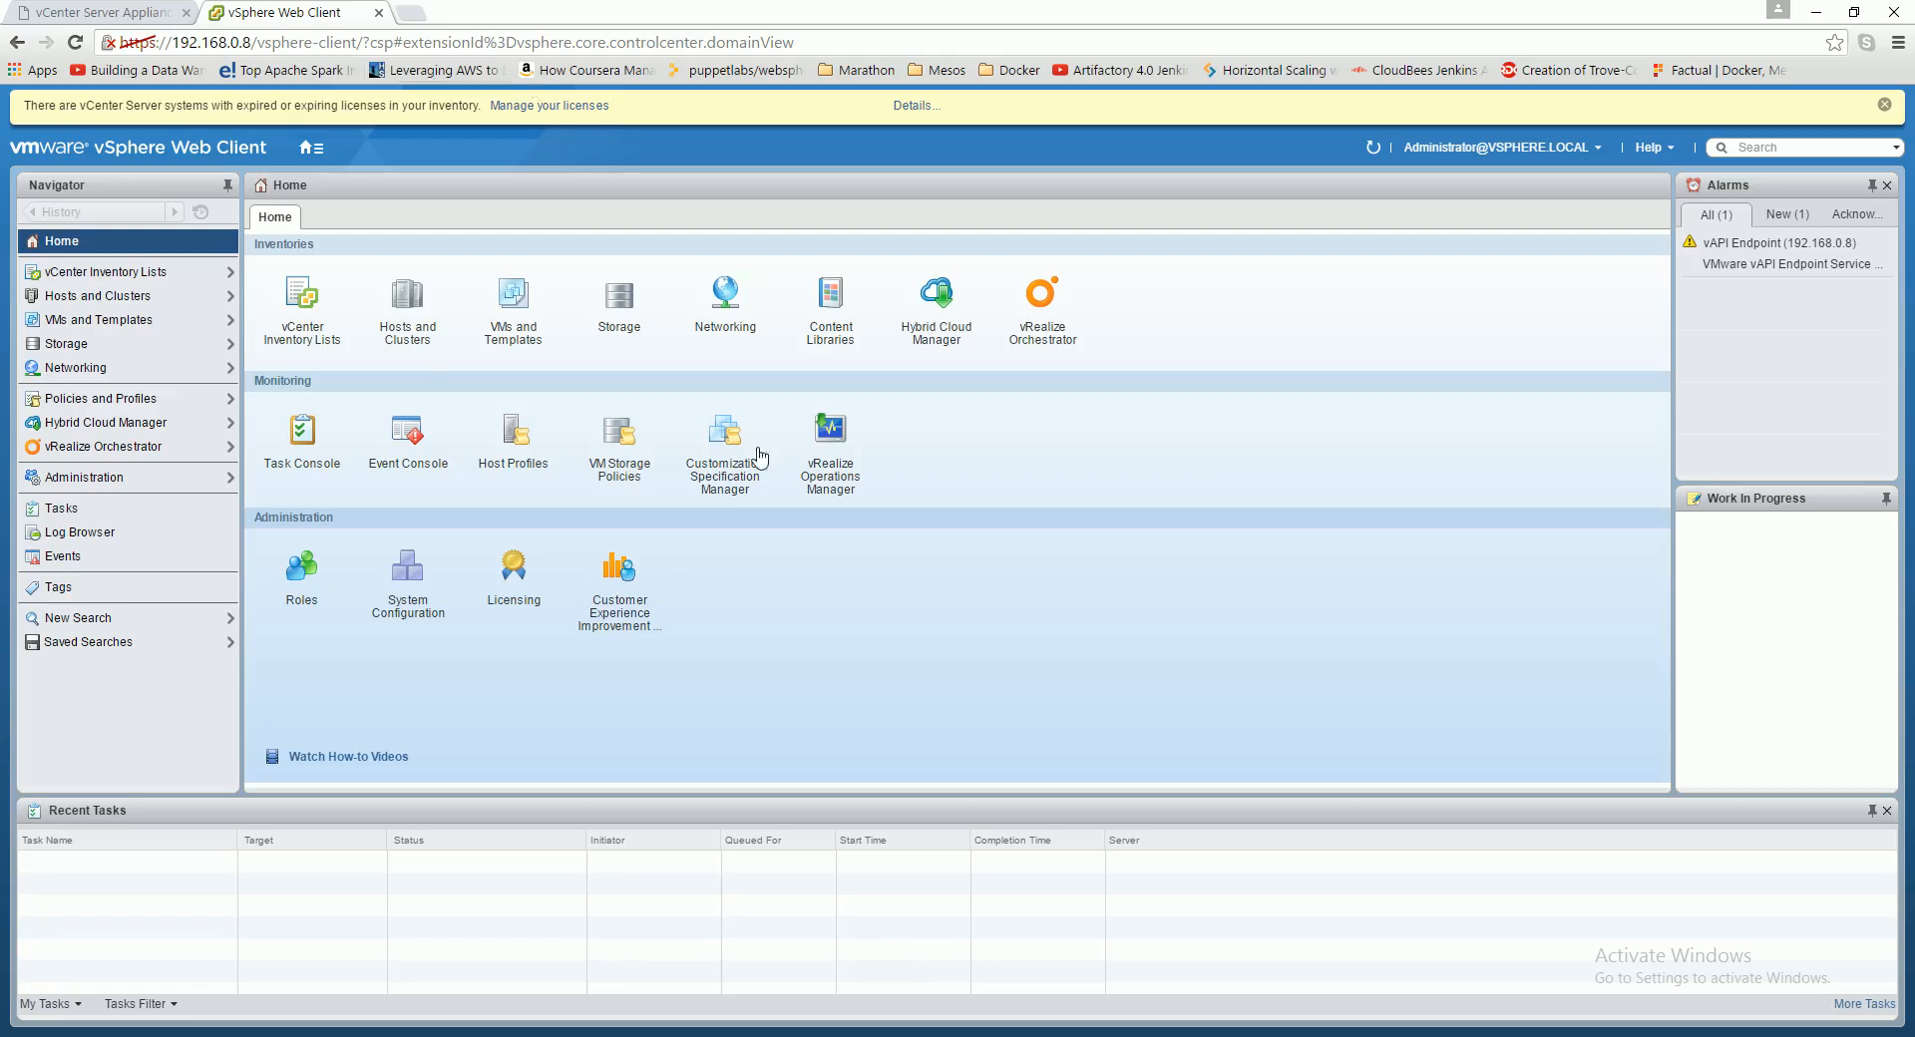
left_click(130, 14)
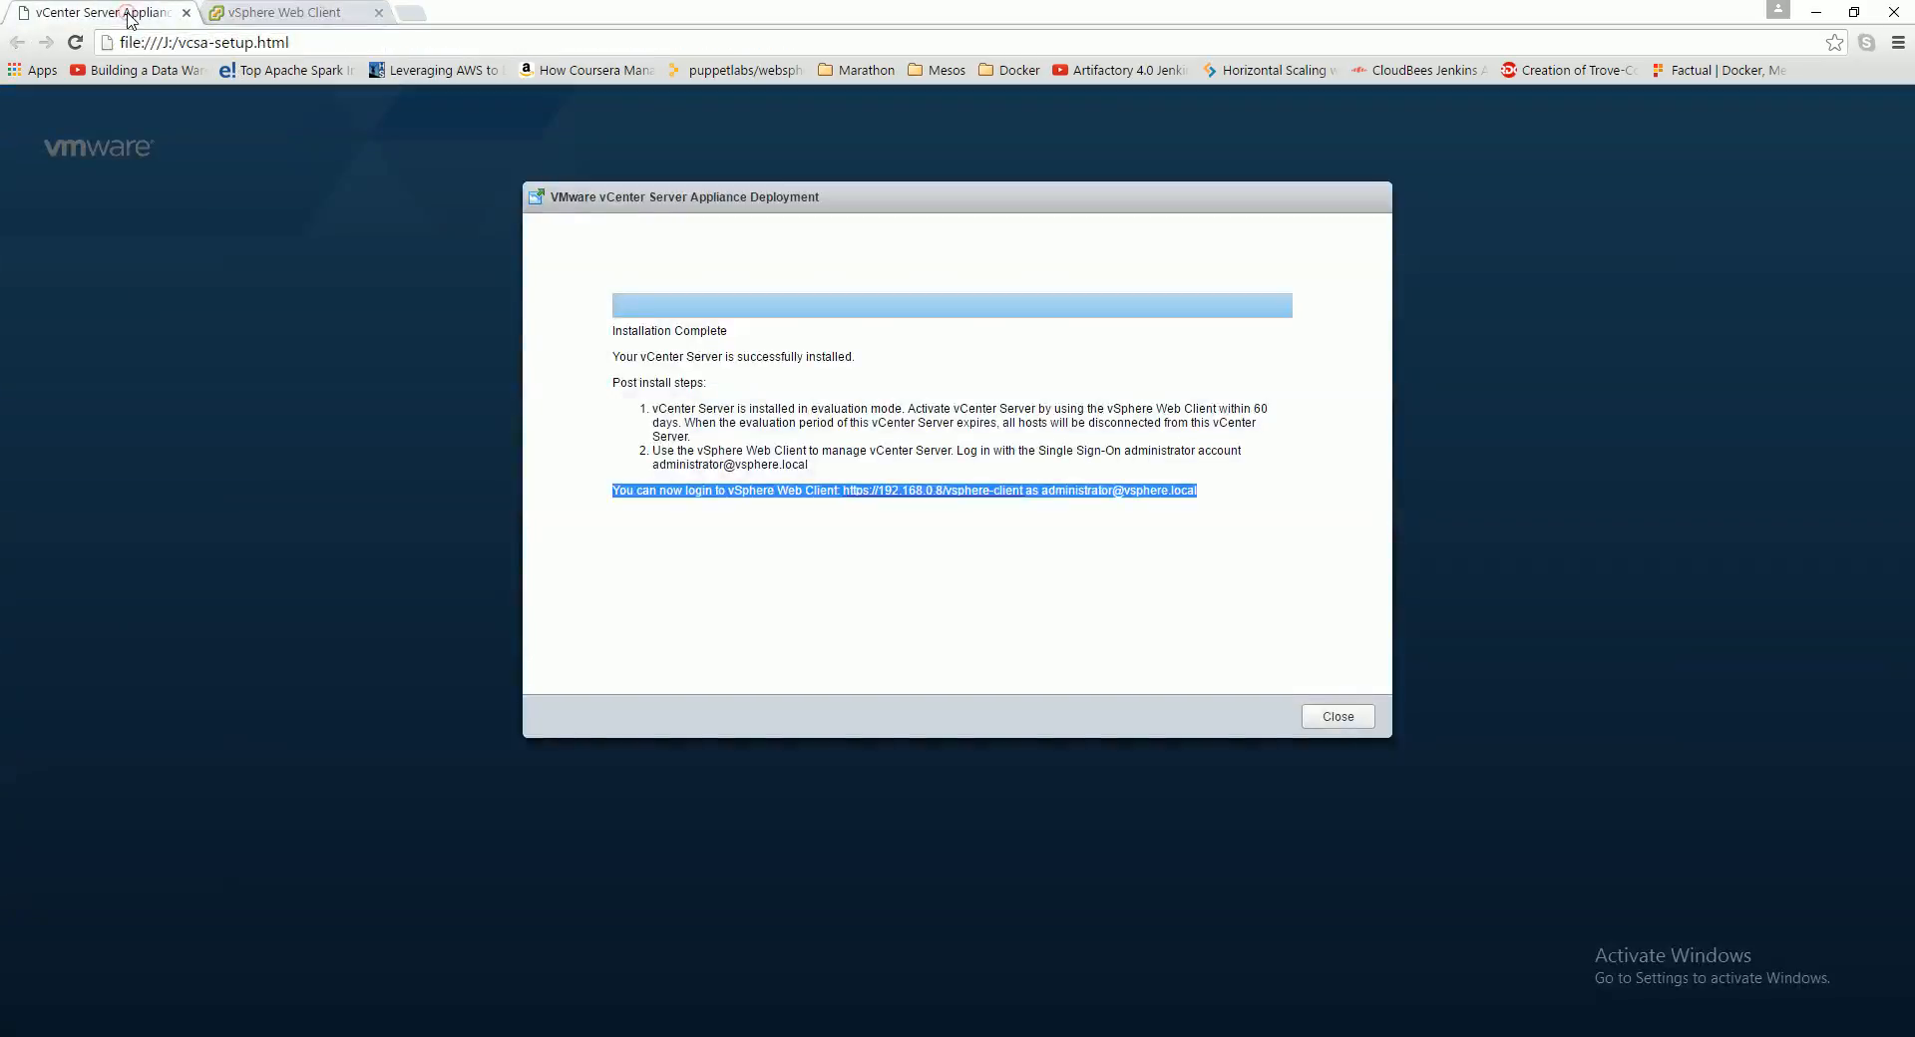
left_click(1041, 641)
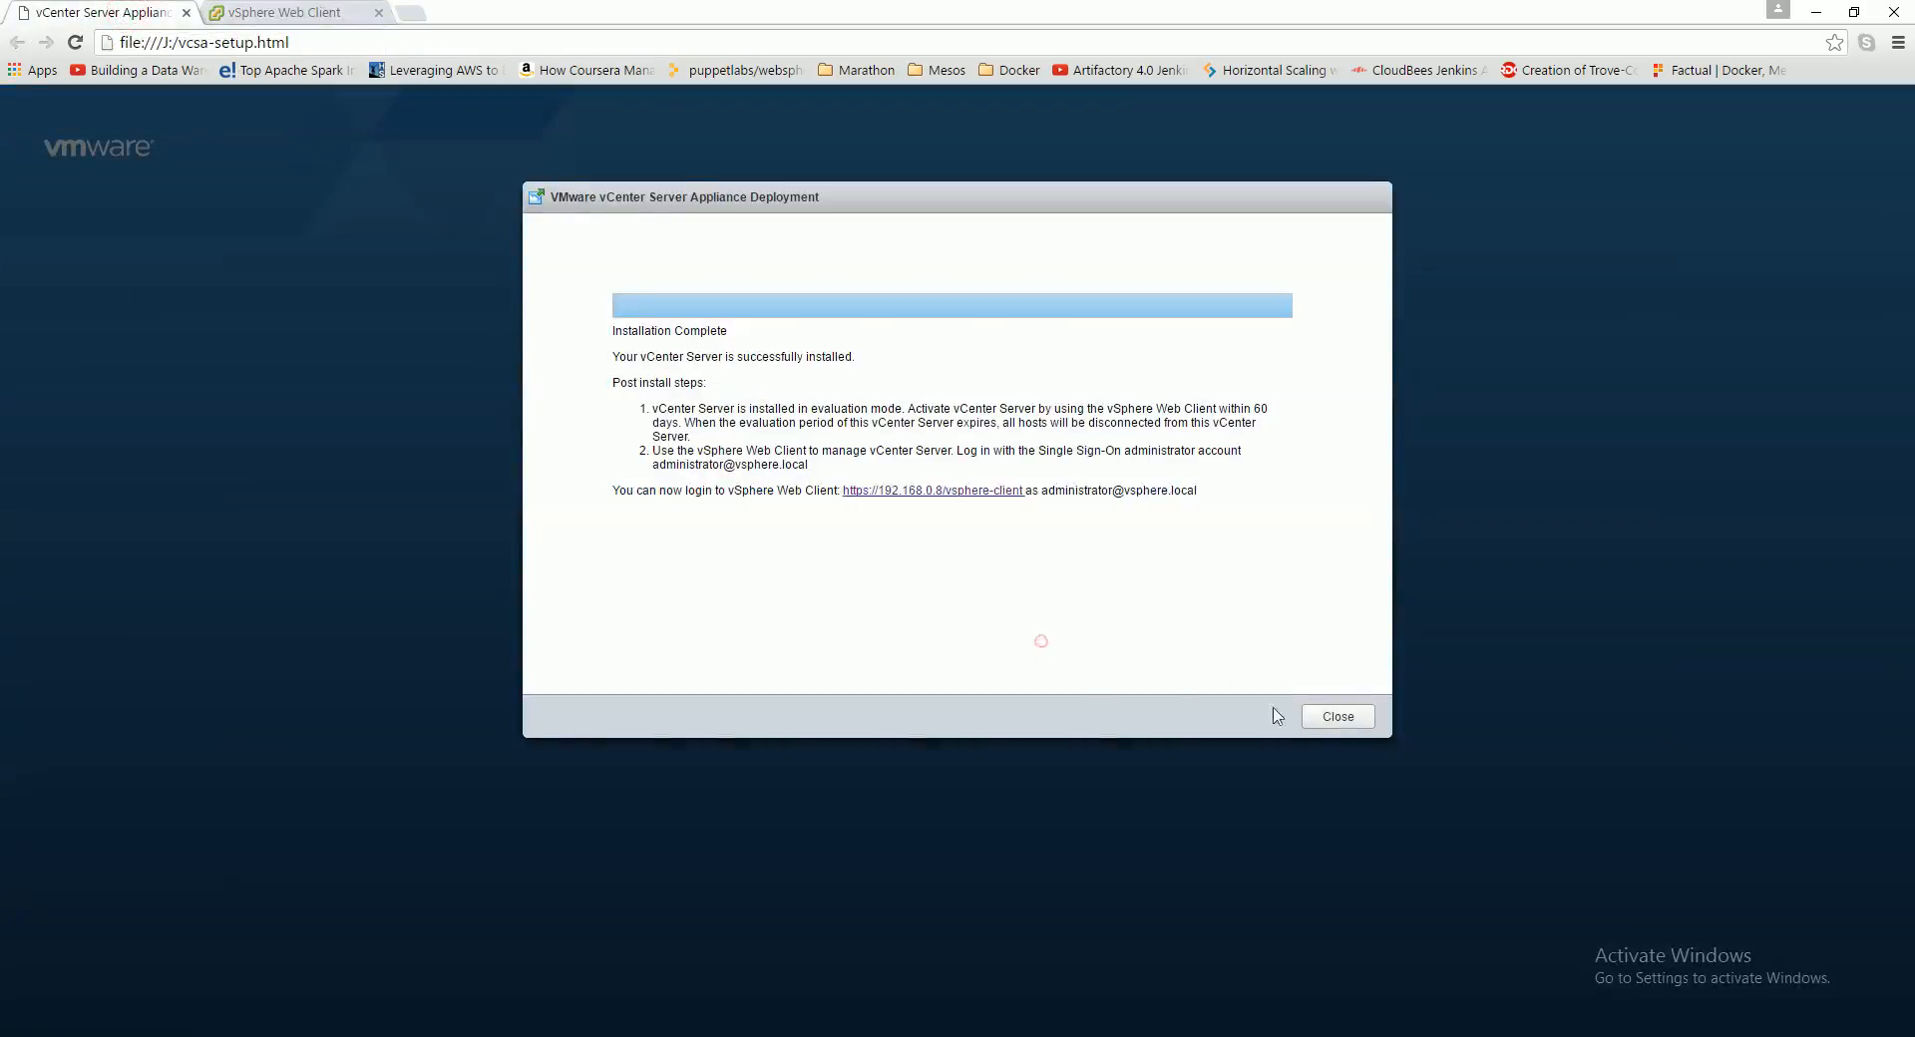
left_click(1339, 718)
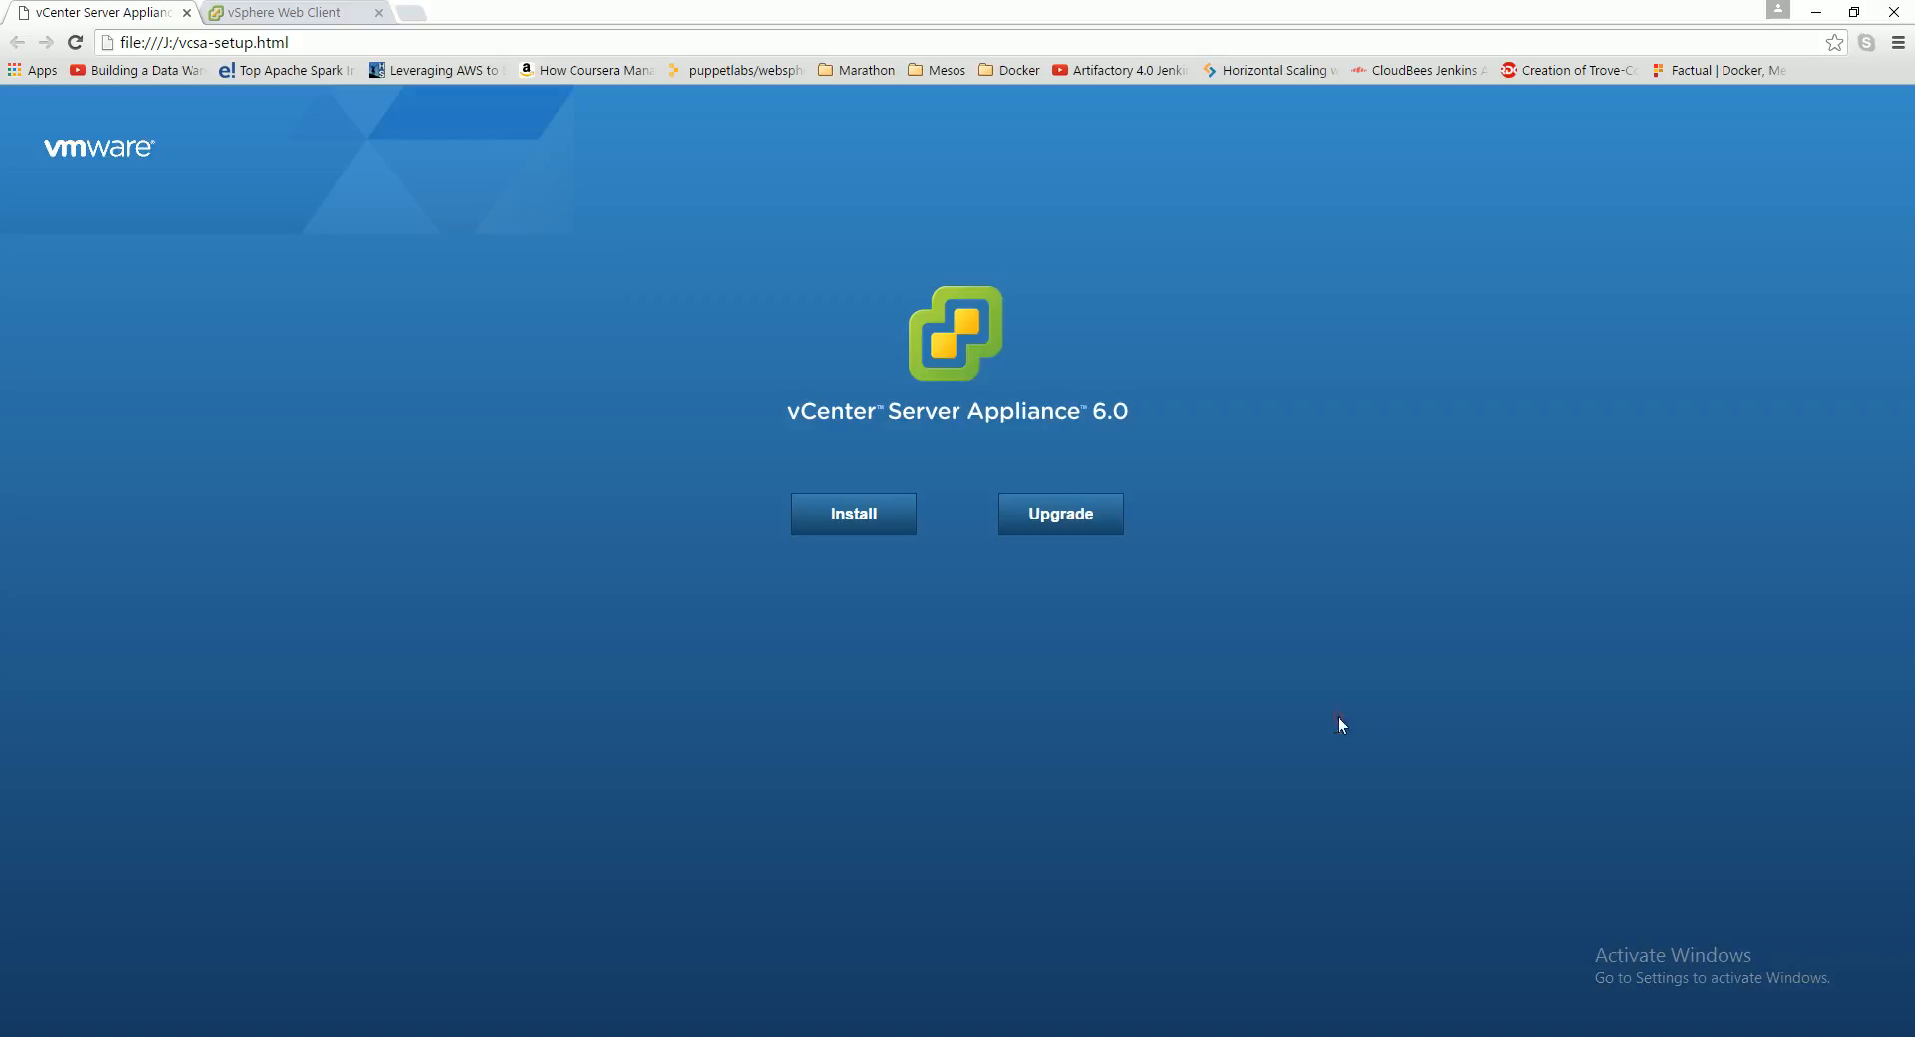
left_click(186, 13)
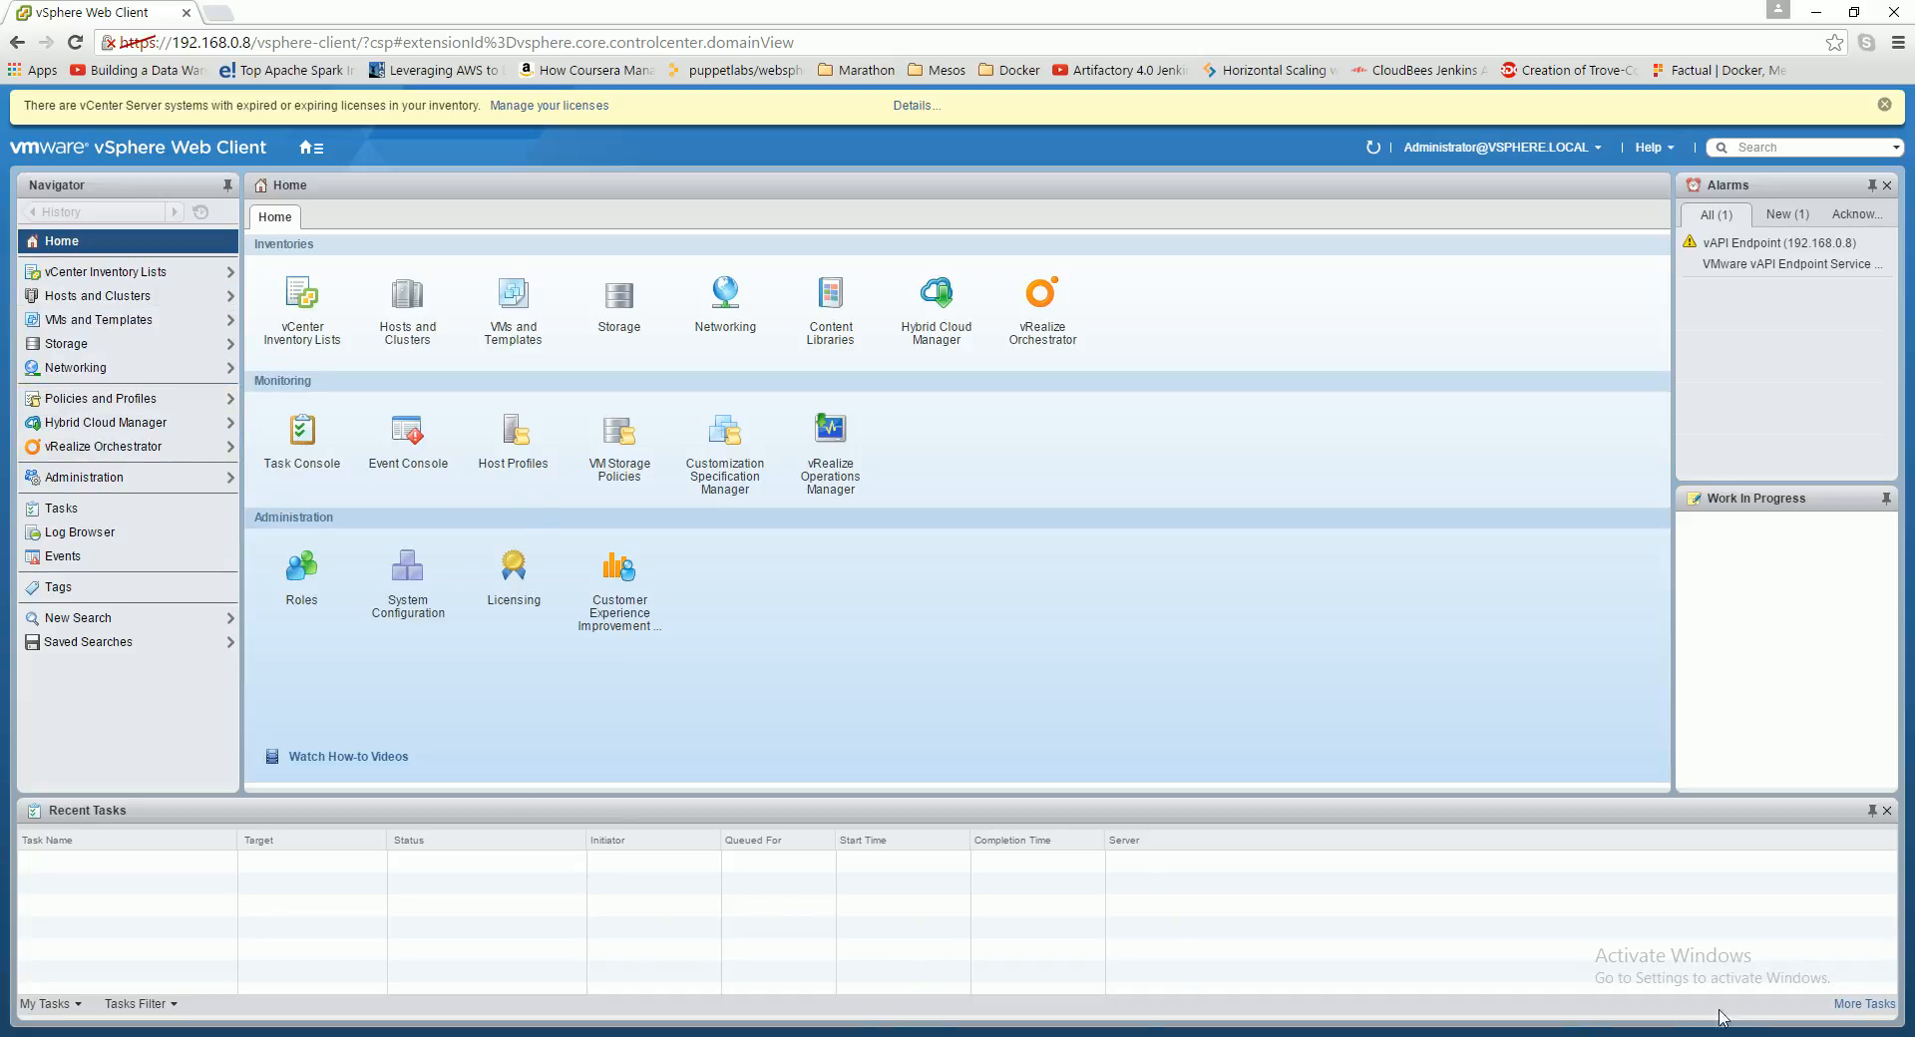
left_click(1748, 1034)
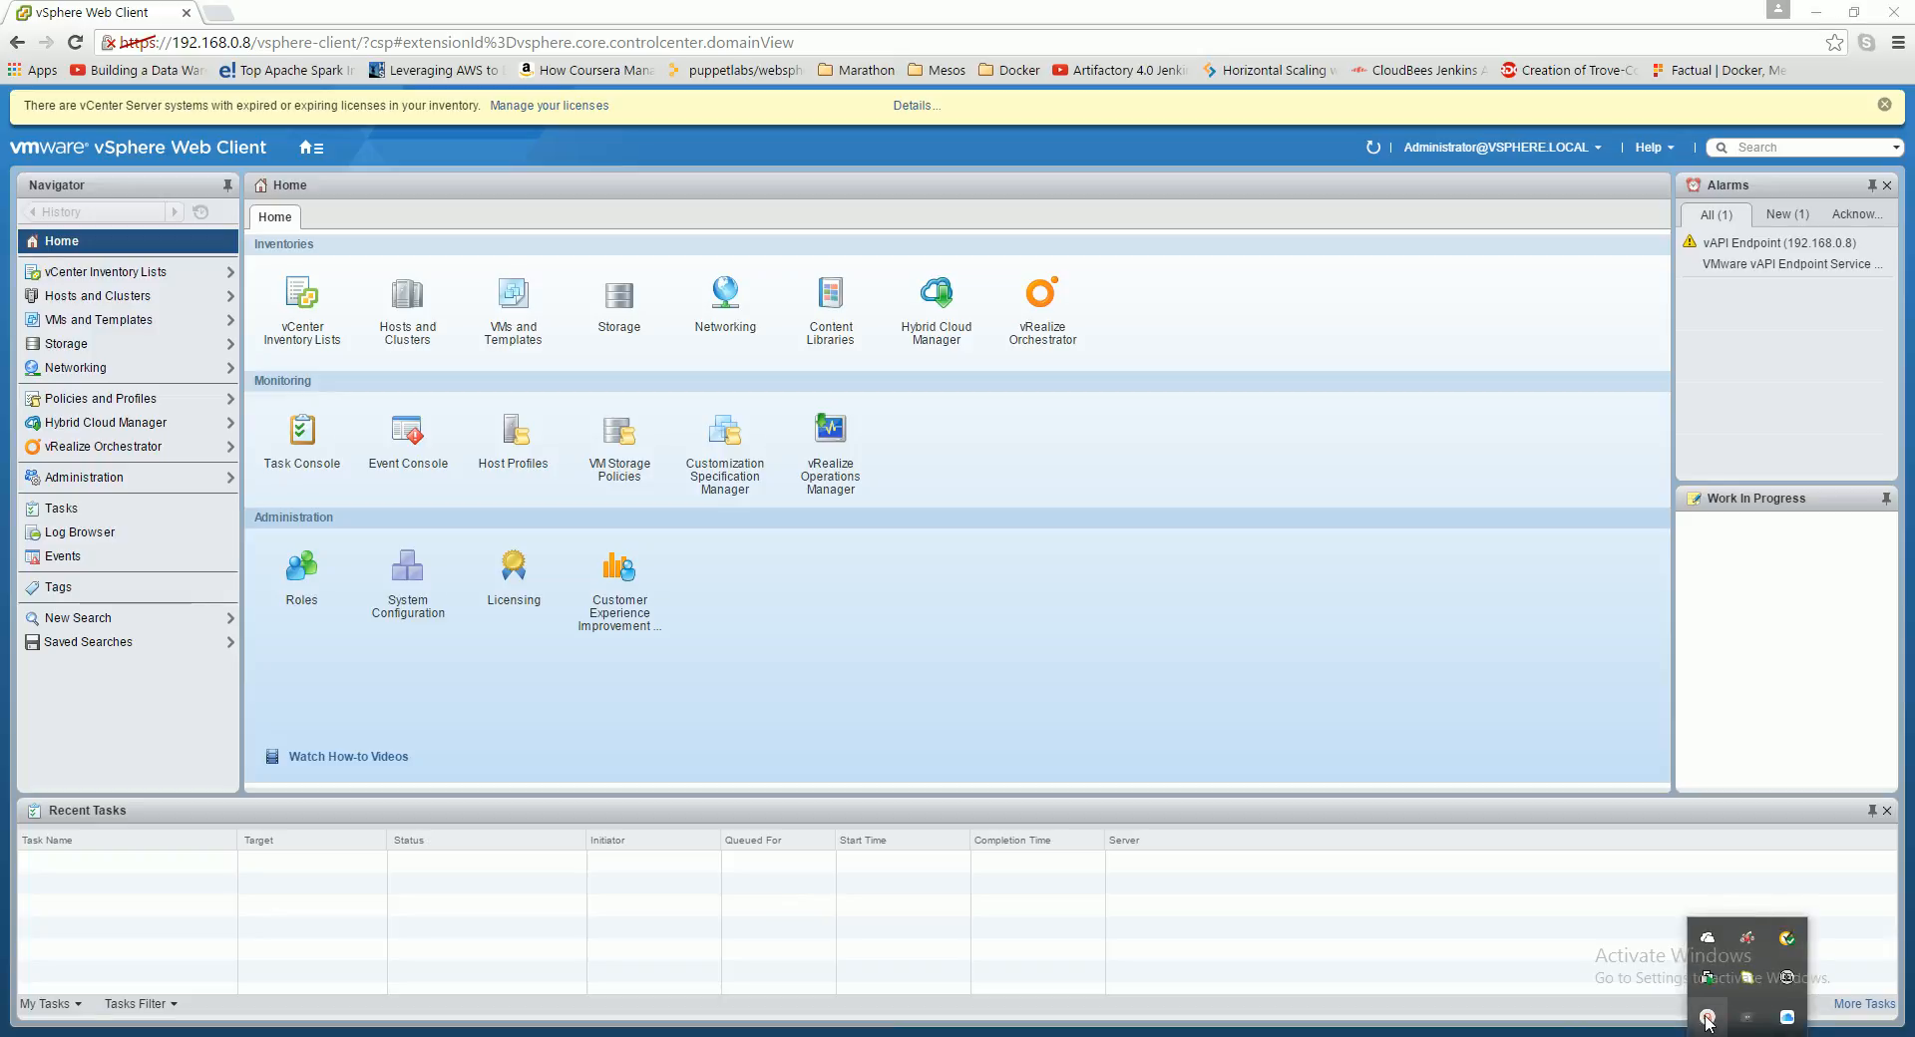